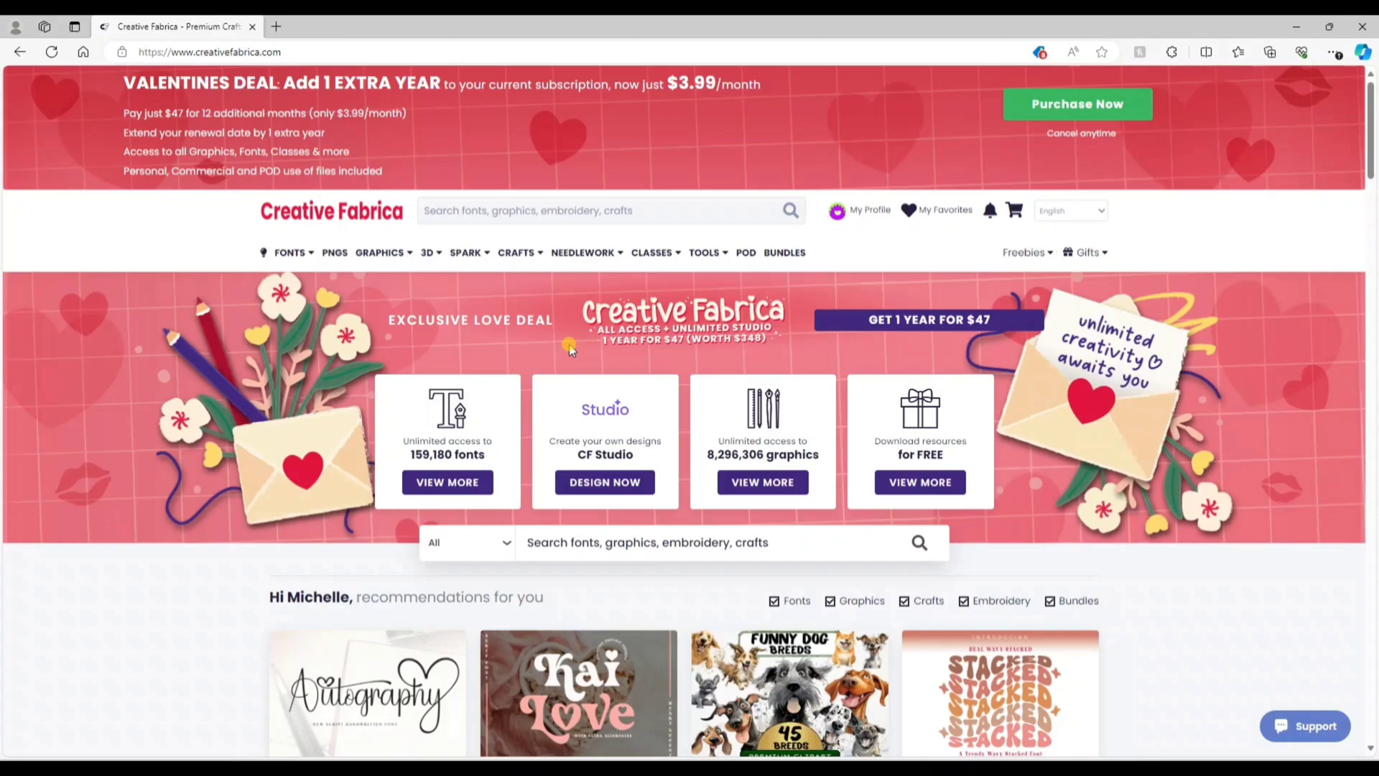
- Open the Studio project home from the Creative Fabrica site and start adding a new design
left_click(570, 489)
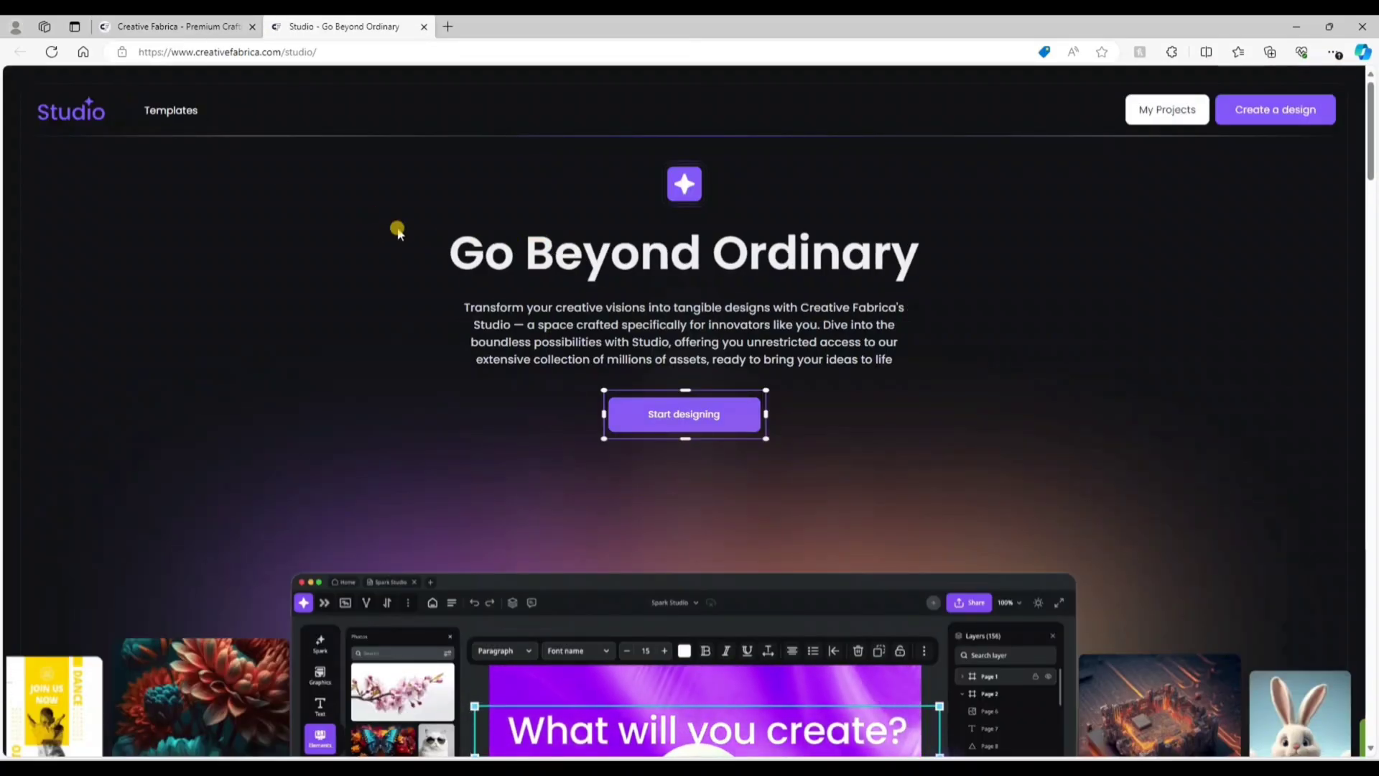
left_click(660, 424)
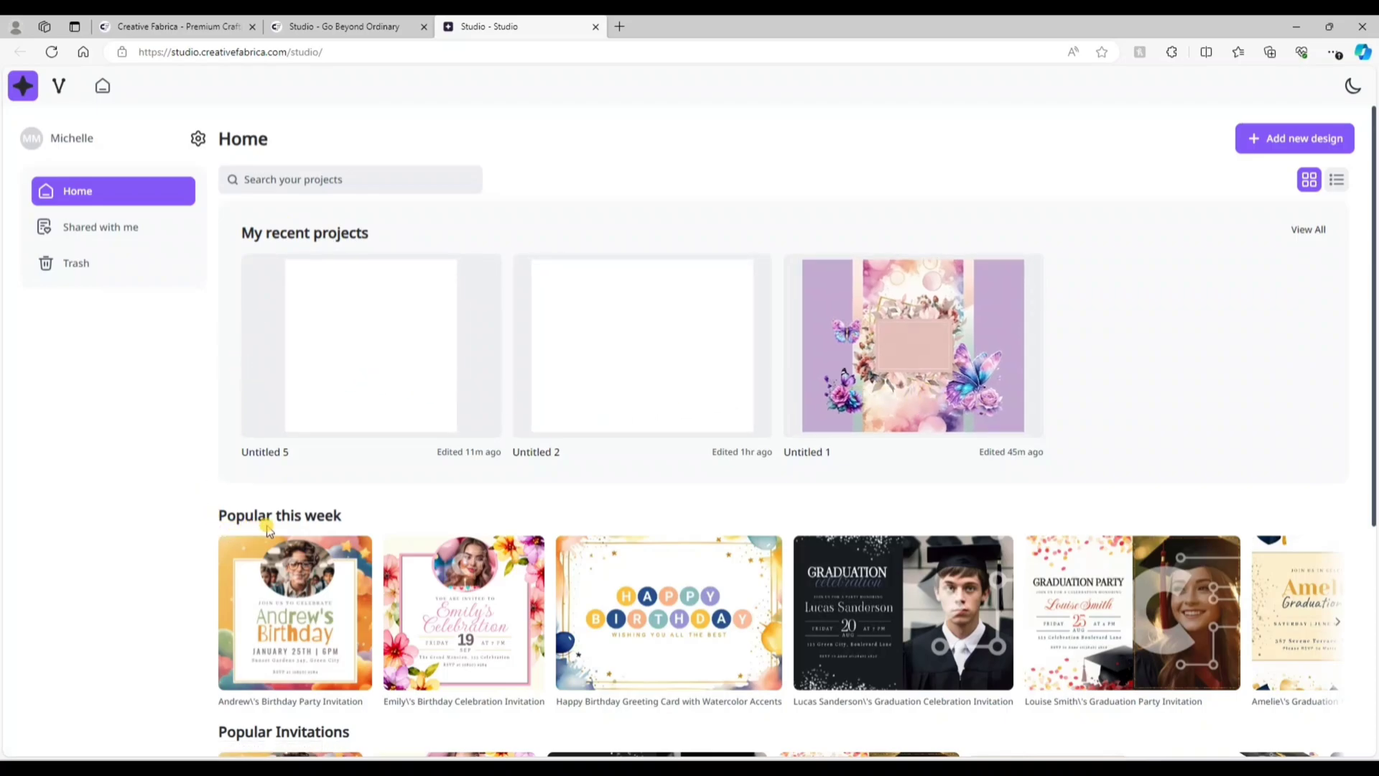
scroll(324, 523, "down", 5)
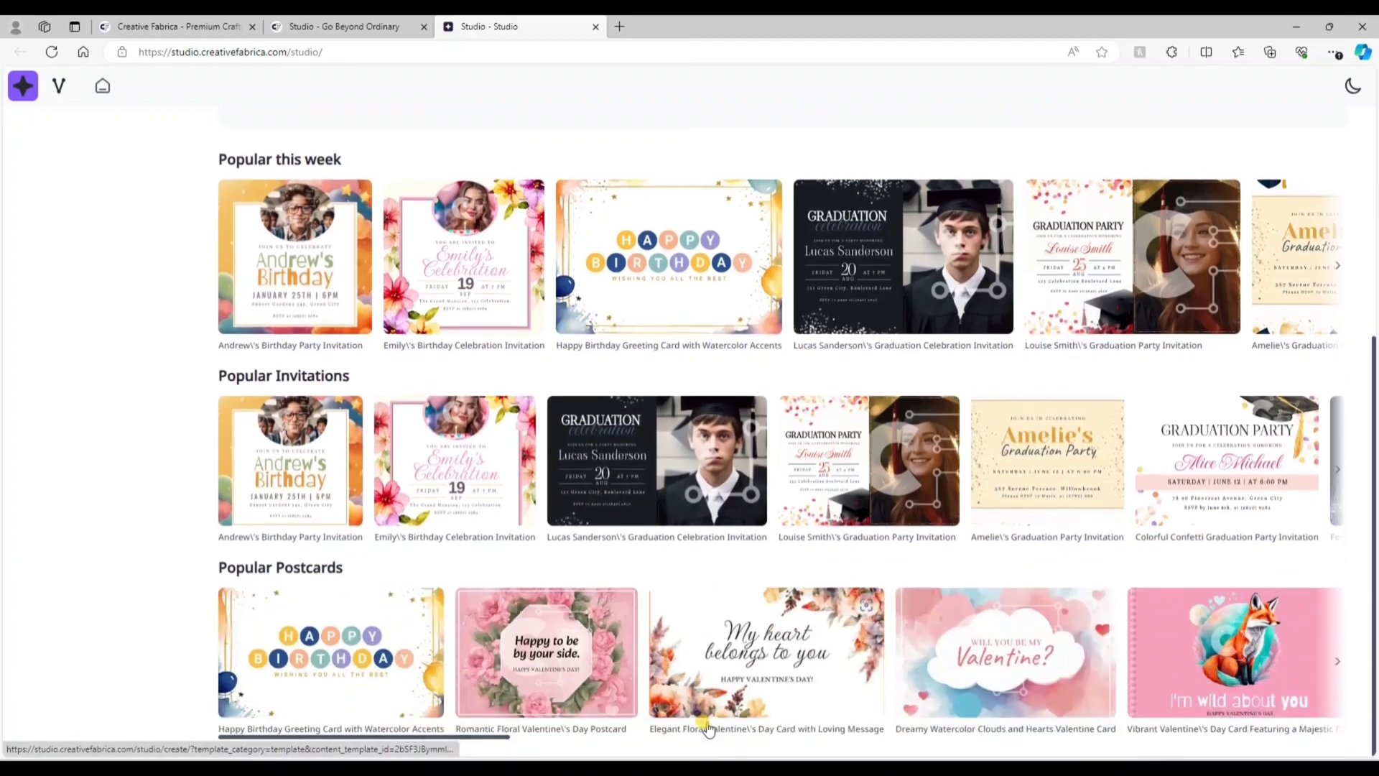
scroll(1106, 607, "up", 5)
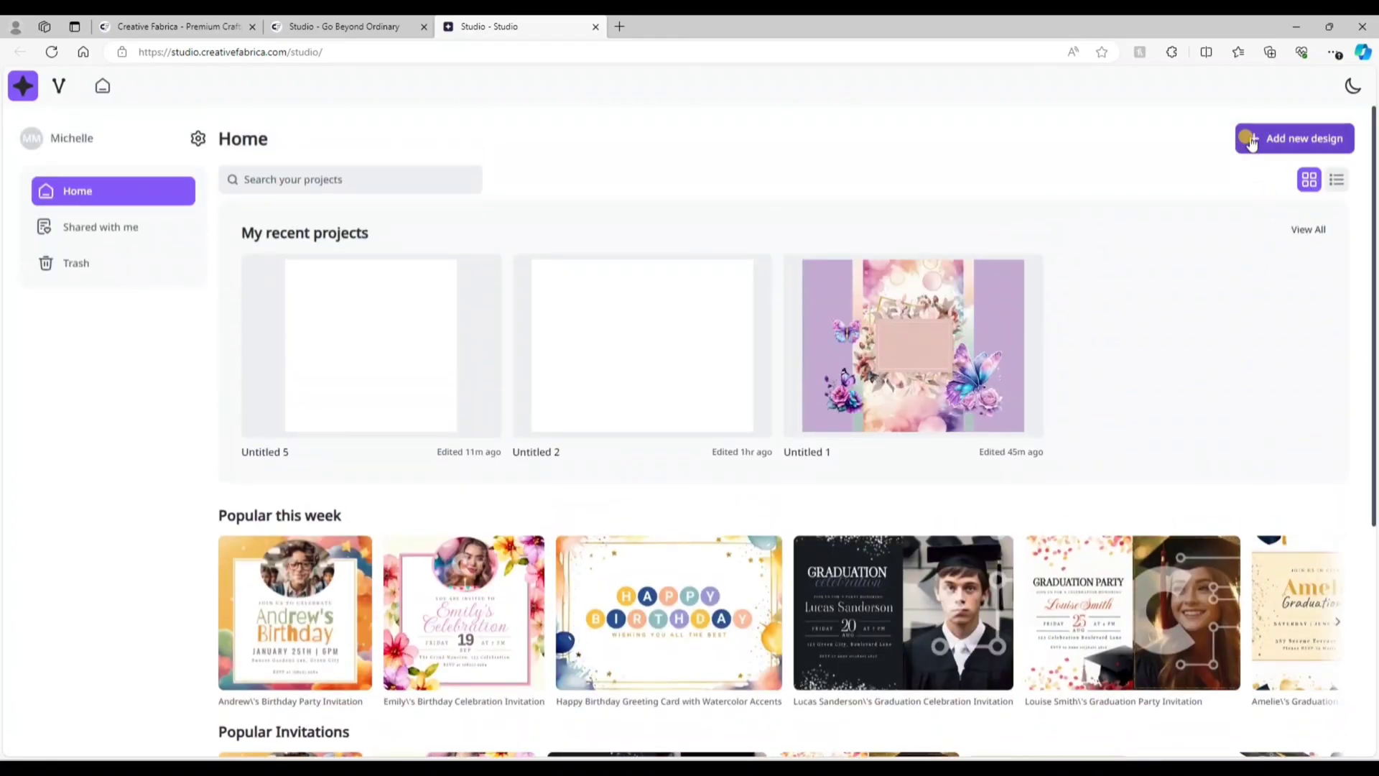
left_click(1299, 144)
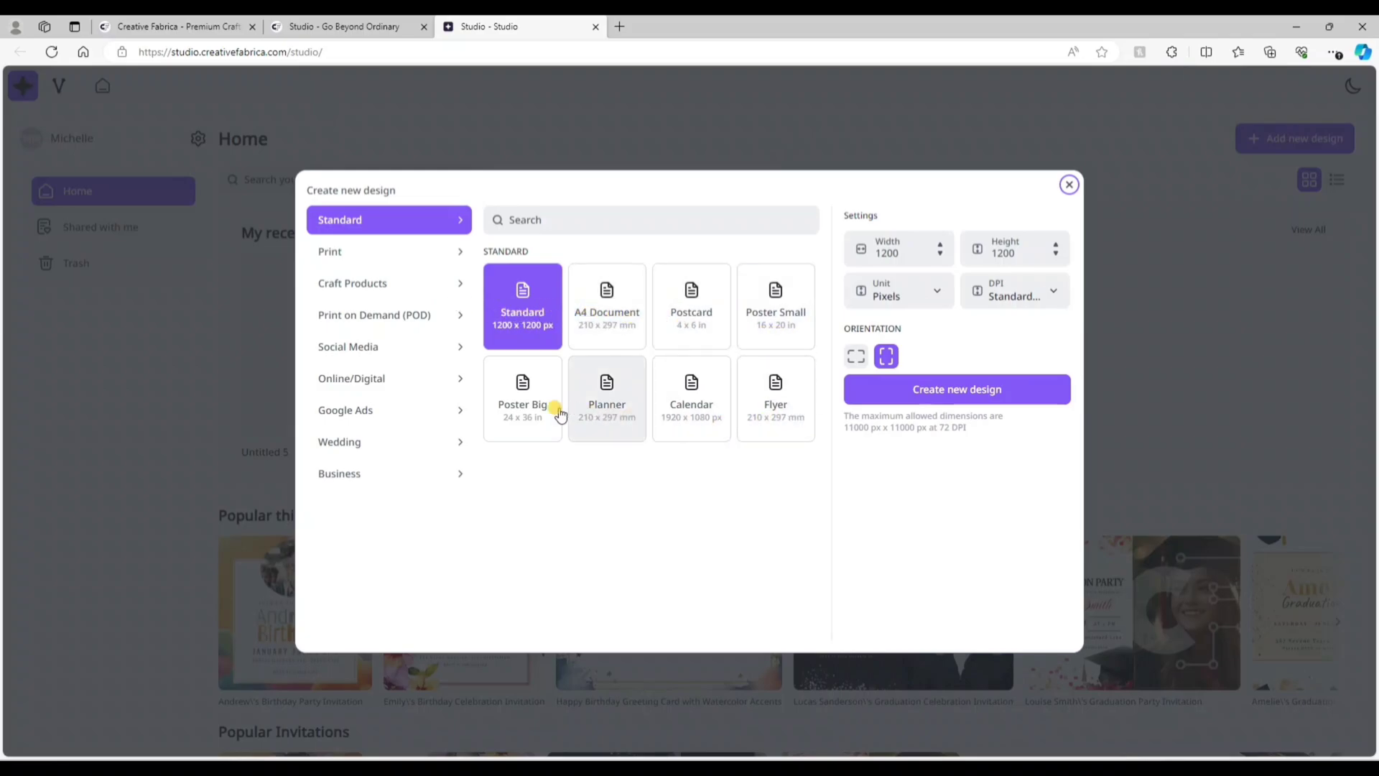
- Examine the preset design sizes in the Print, Craft Products, Print on Demand and Social Media categories
left_click(320, 255)
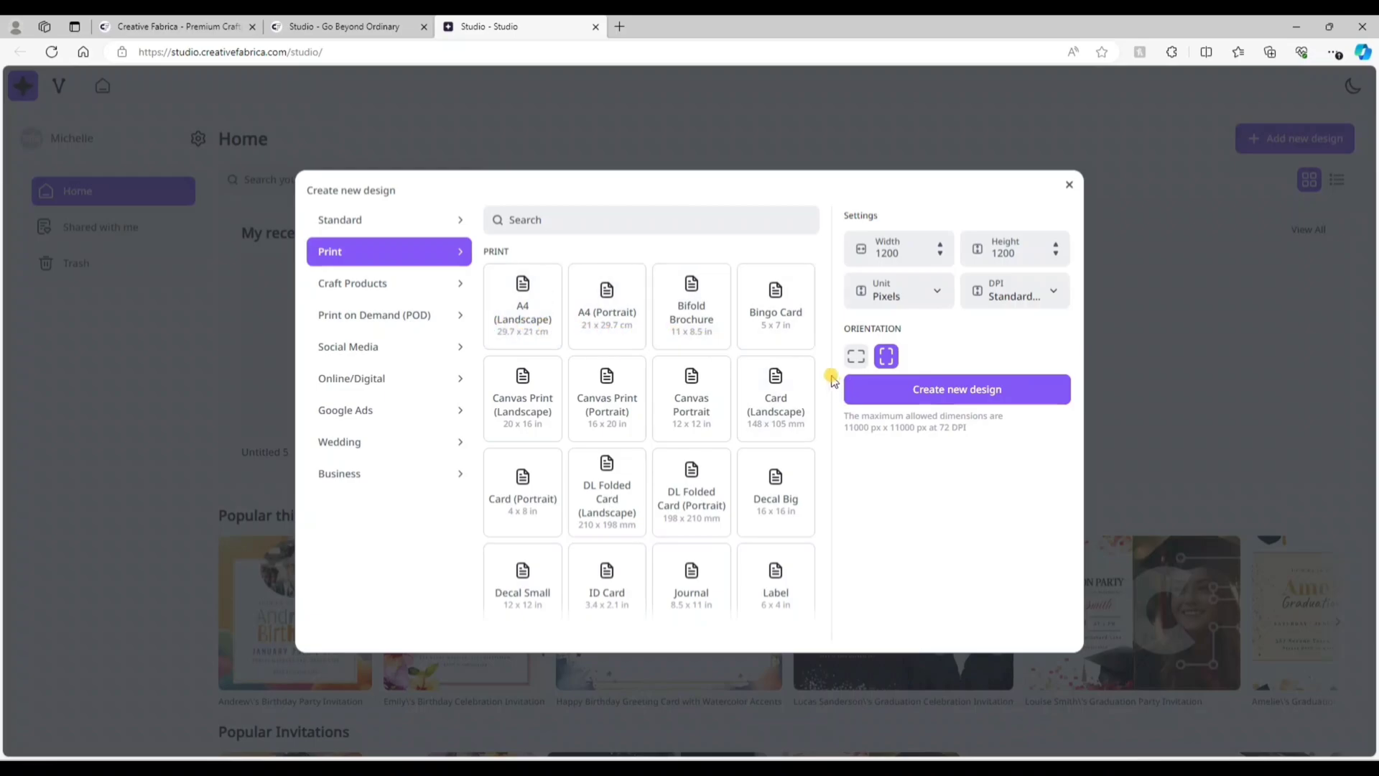
scroll(815, 345, "down", 1)
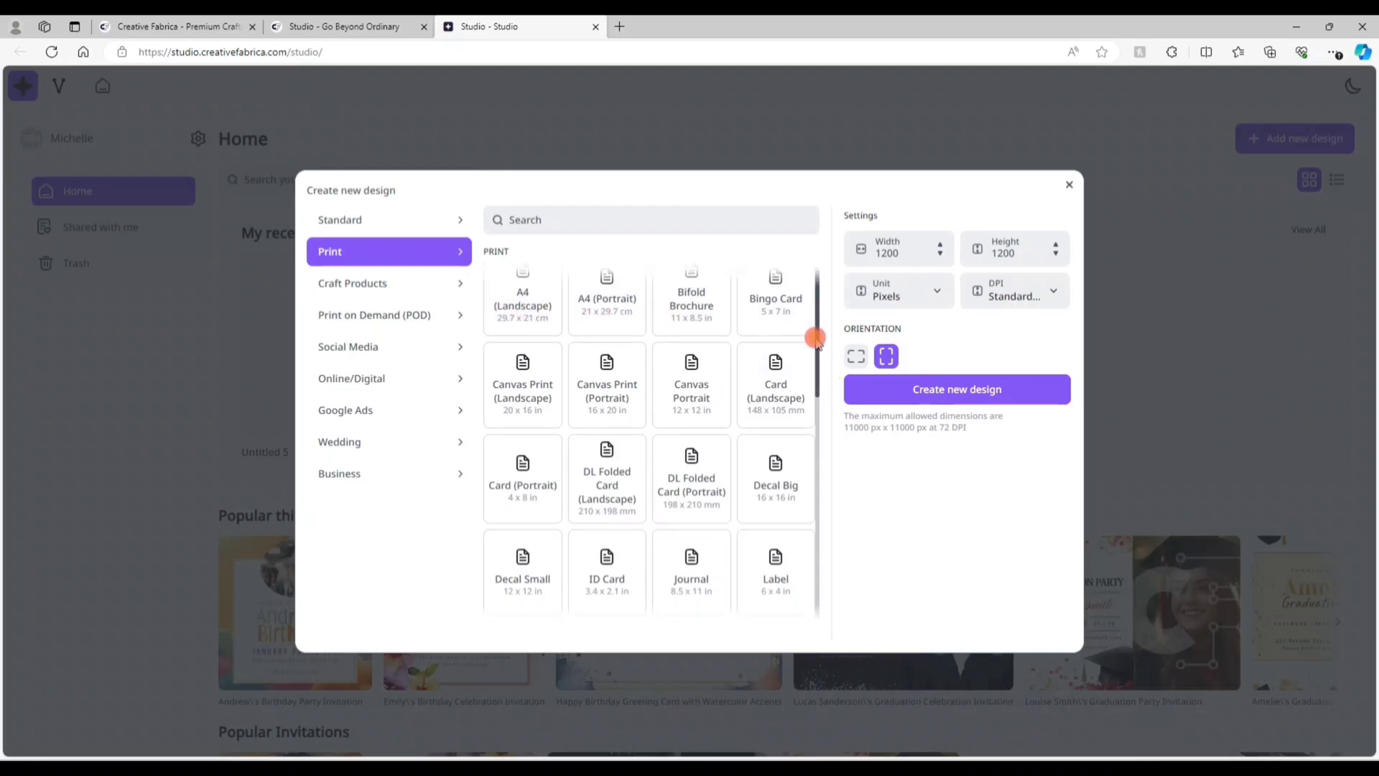
left_click_drag(814, 368, 814, 570)
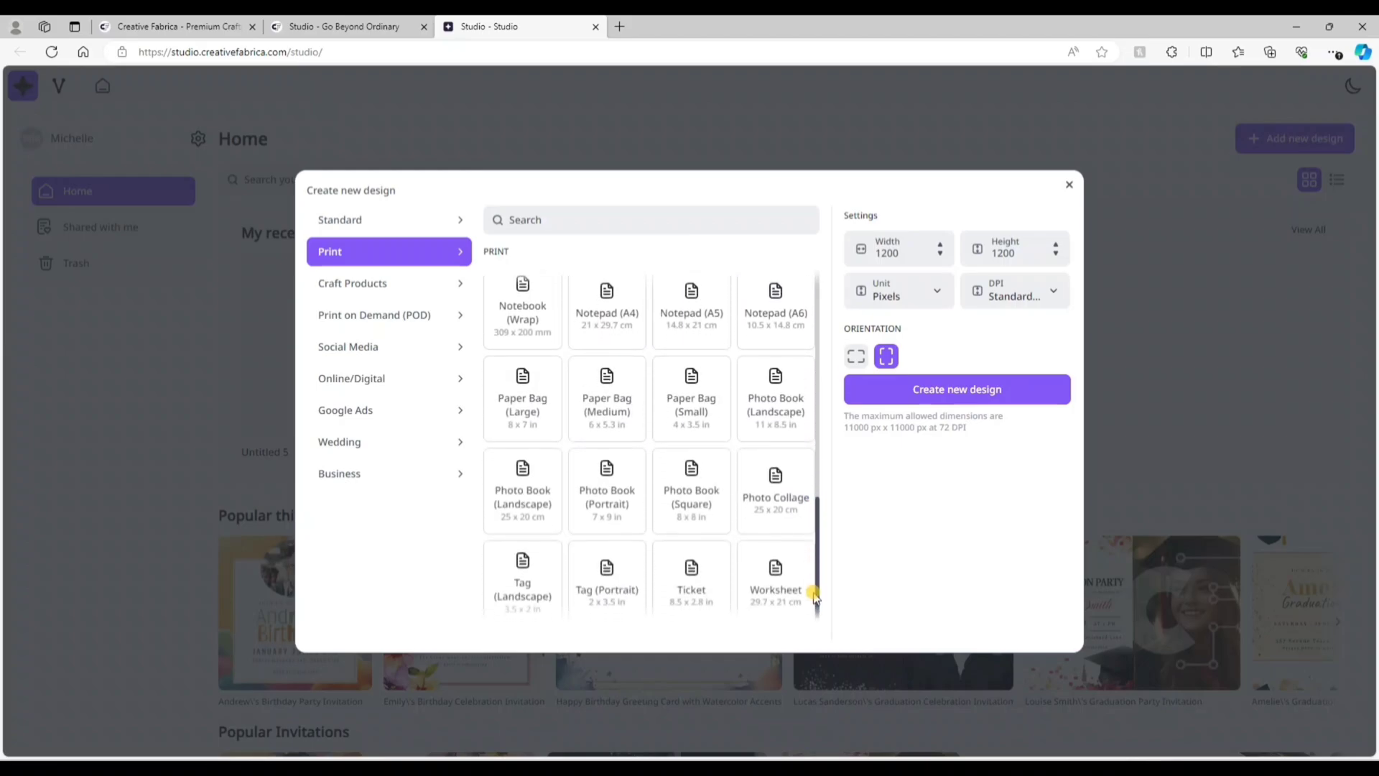
left_click(369, 286)
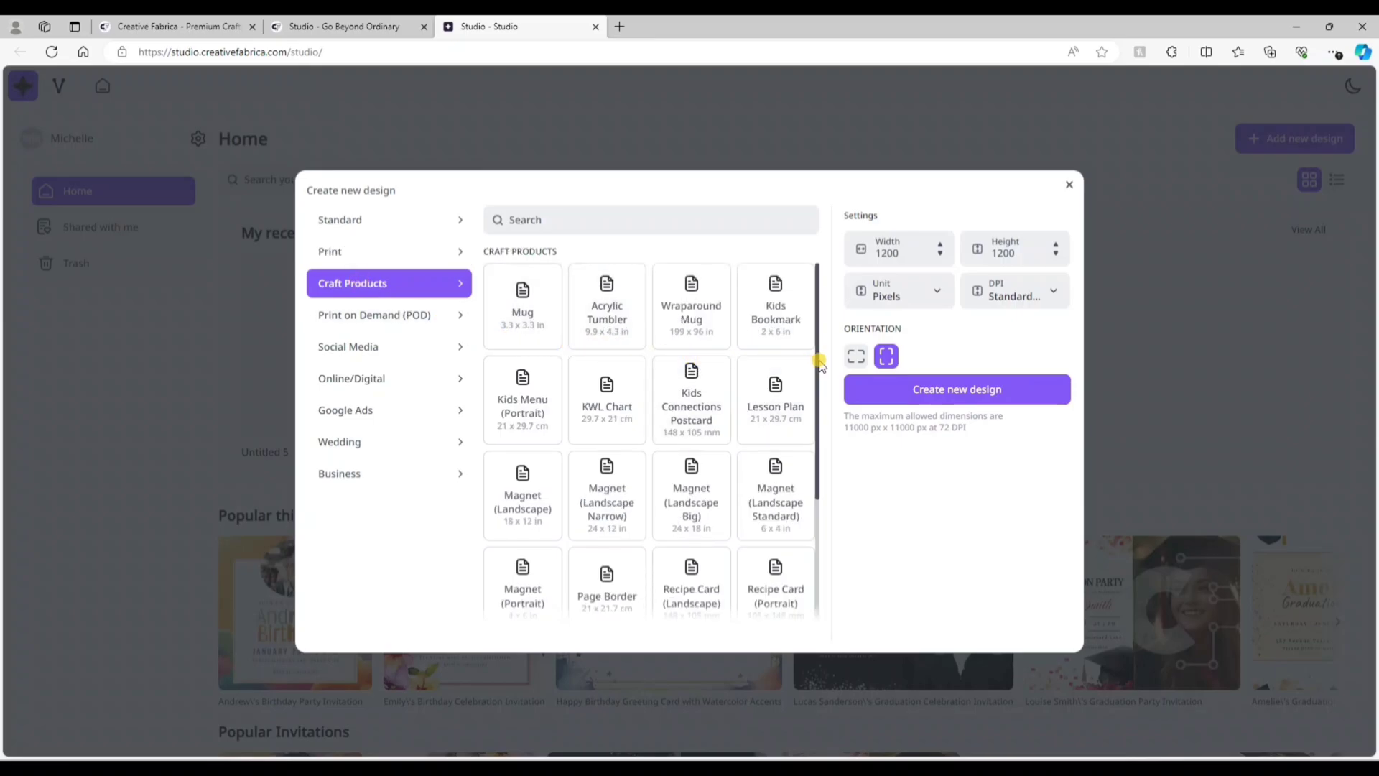
left_click_drag(818, 360, 821, 500)
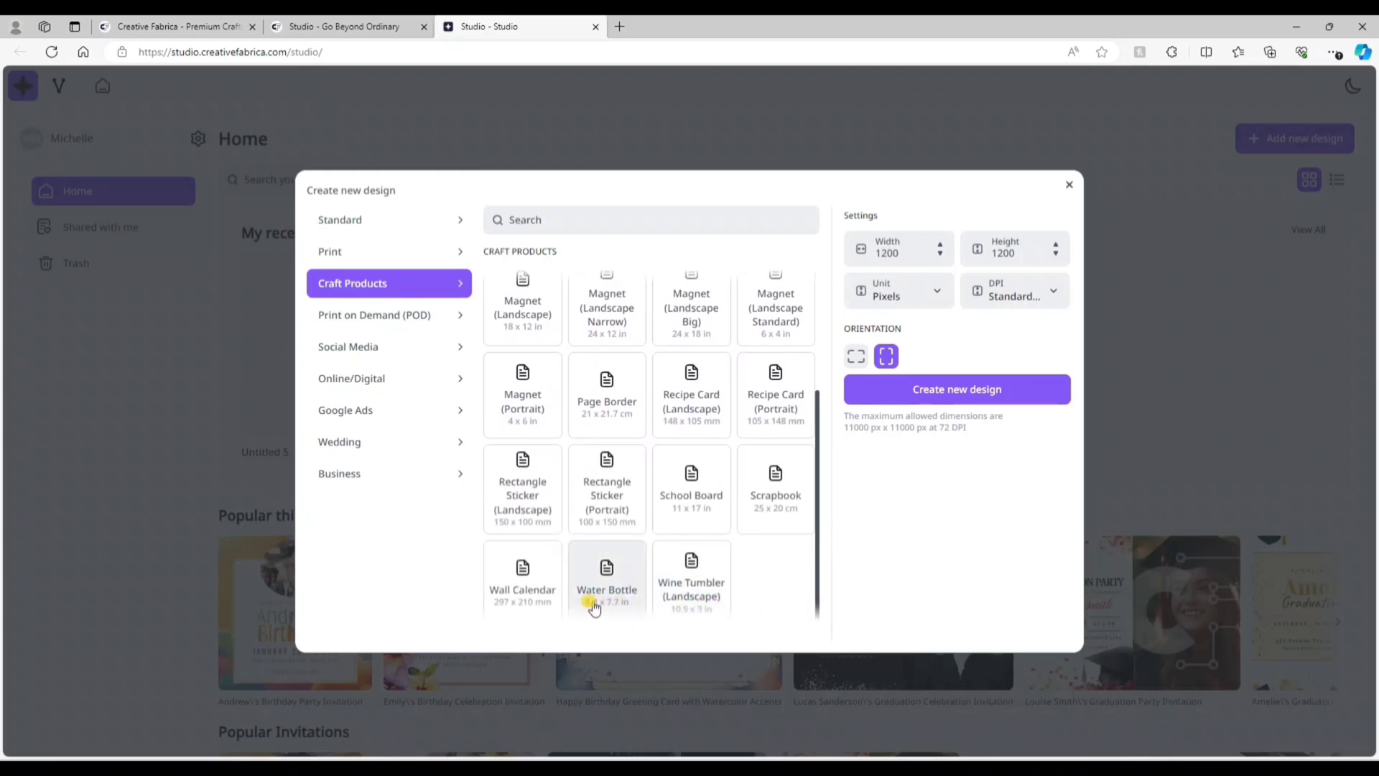
left_click(378, 317)
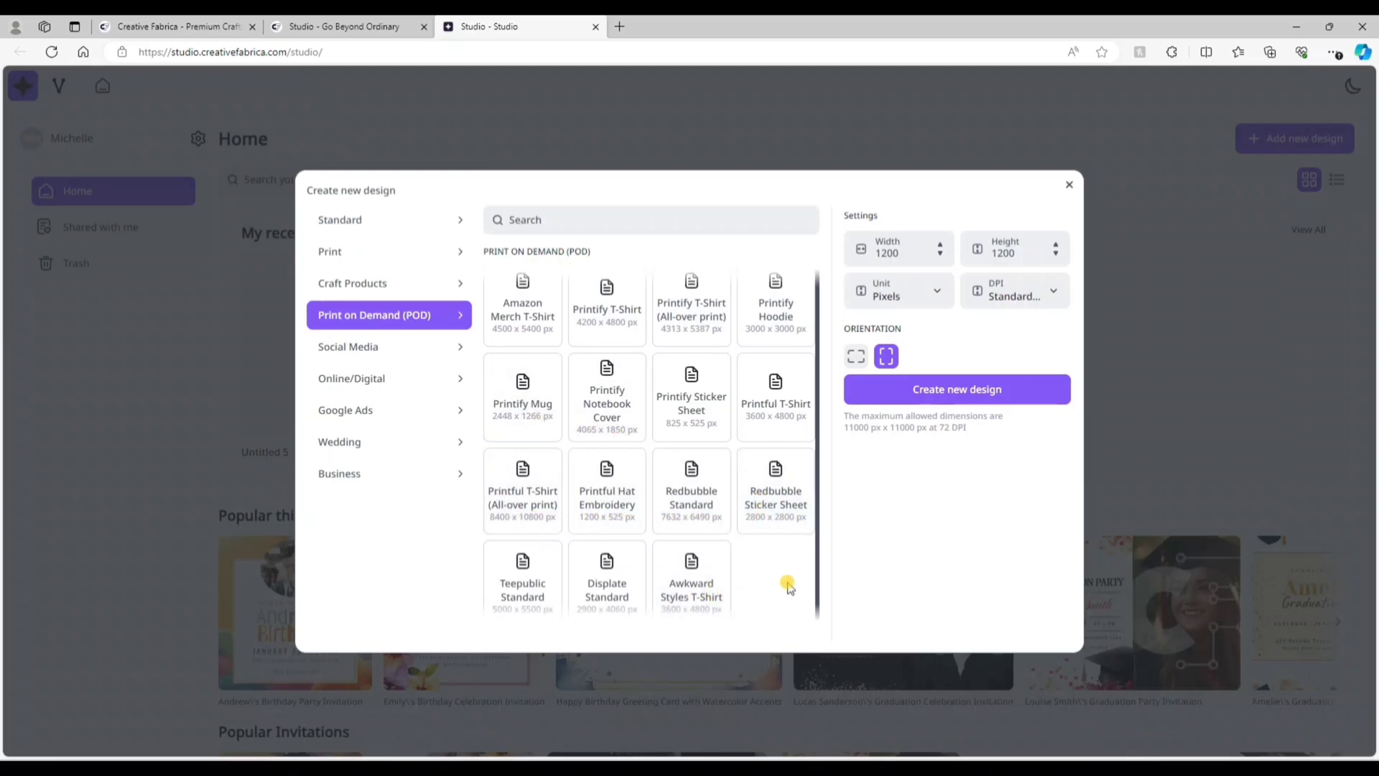
left_click(348, 346)
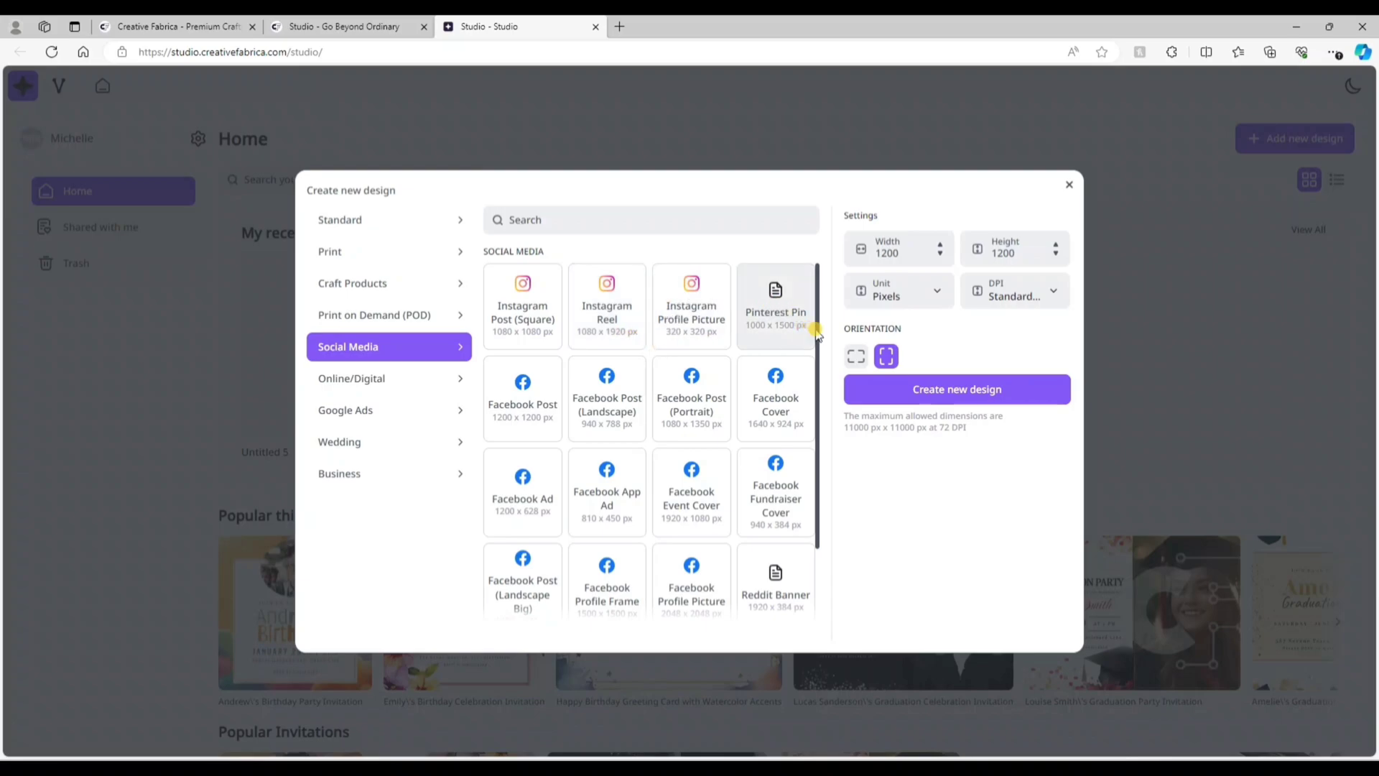
left_click_drag(819, 343, 823, 451)
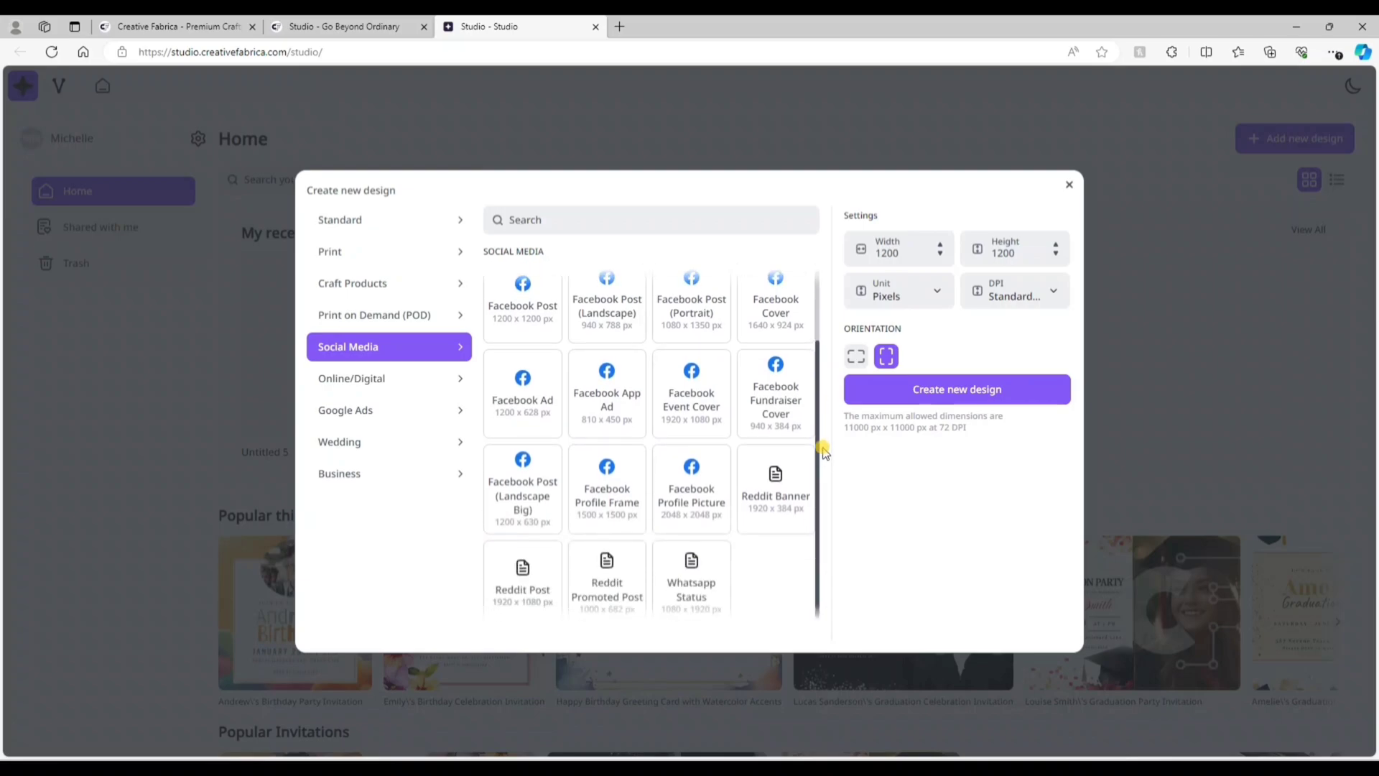
scroll(718, 431, "up", 2)
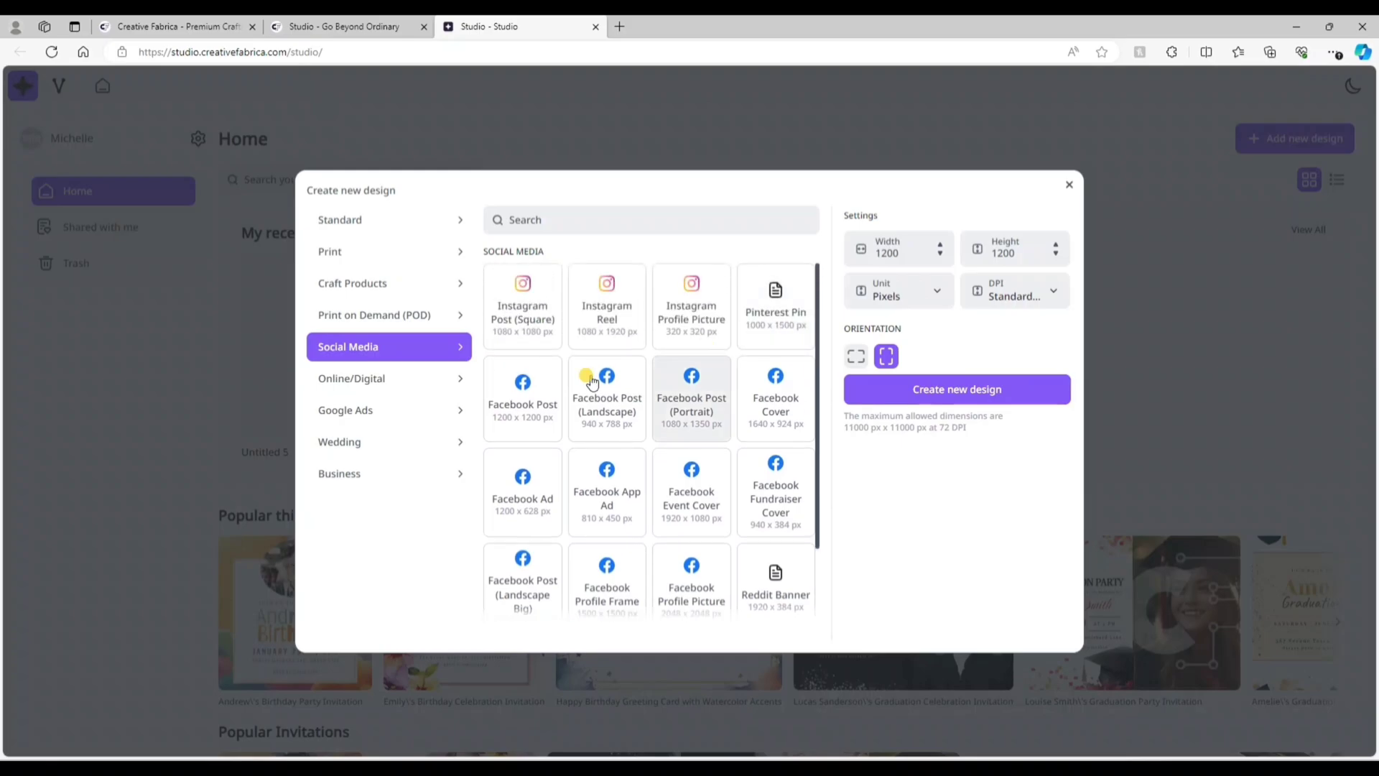
- Examine the preset design sizes in the Online/Digital, Google Ads, Wedding and Business categories
left_click(352, 379)
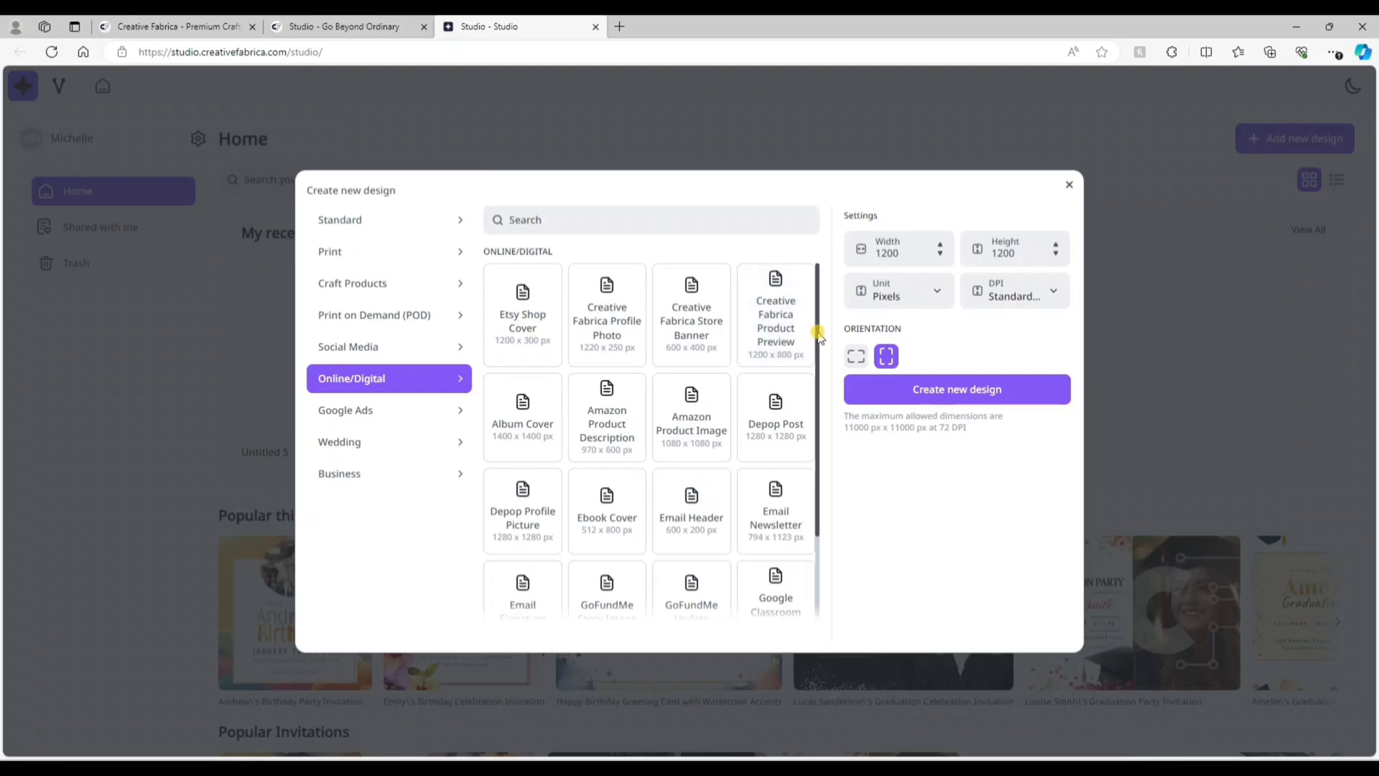
scroll(819, 359, "down", 2)
left_click_drag(819, 368, 825, 437)
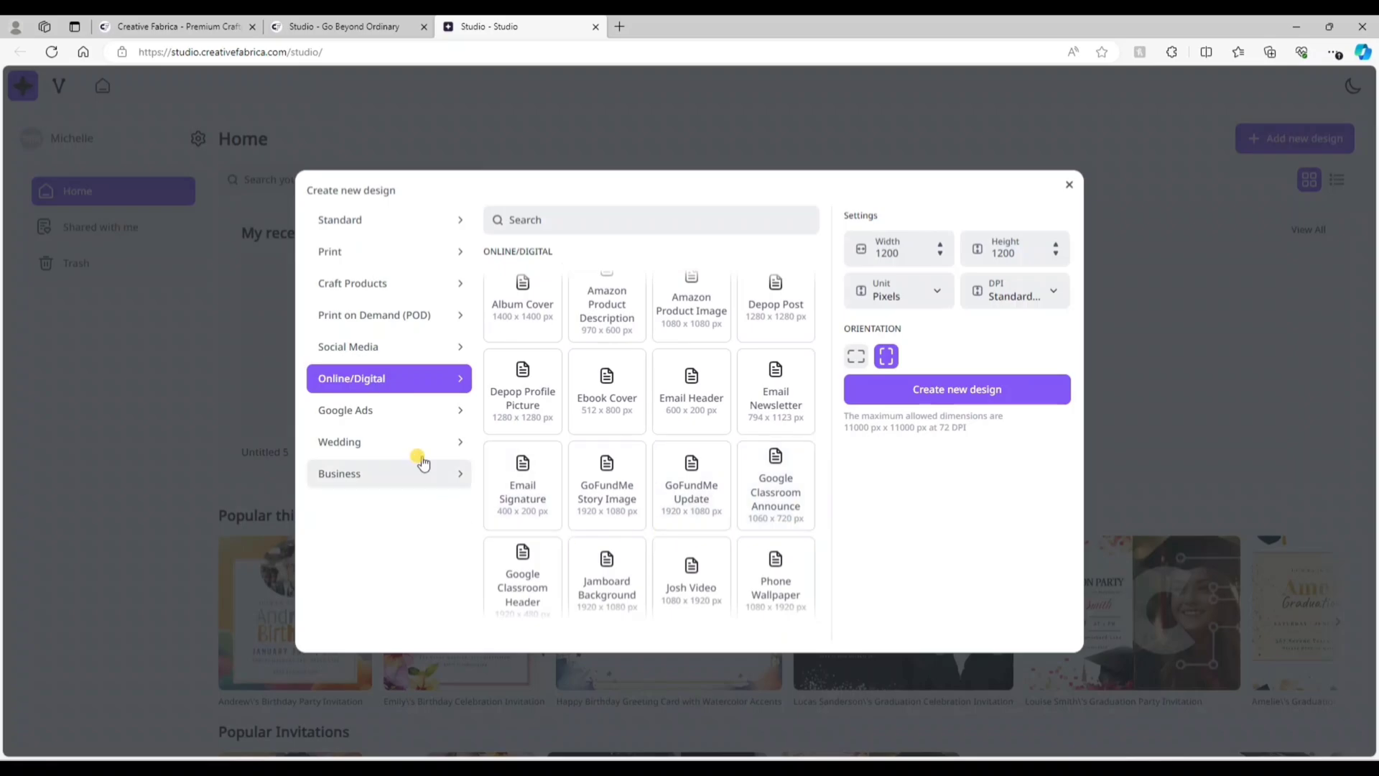
left_click(360, 411)
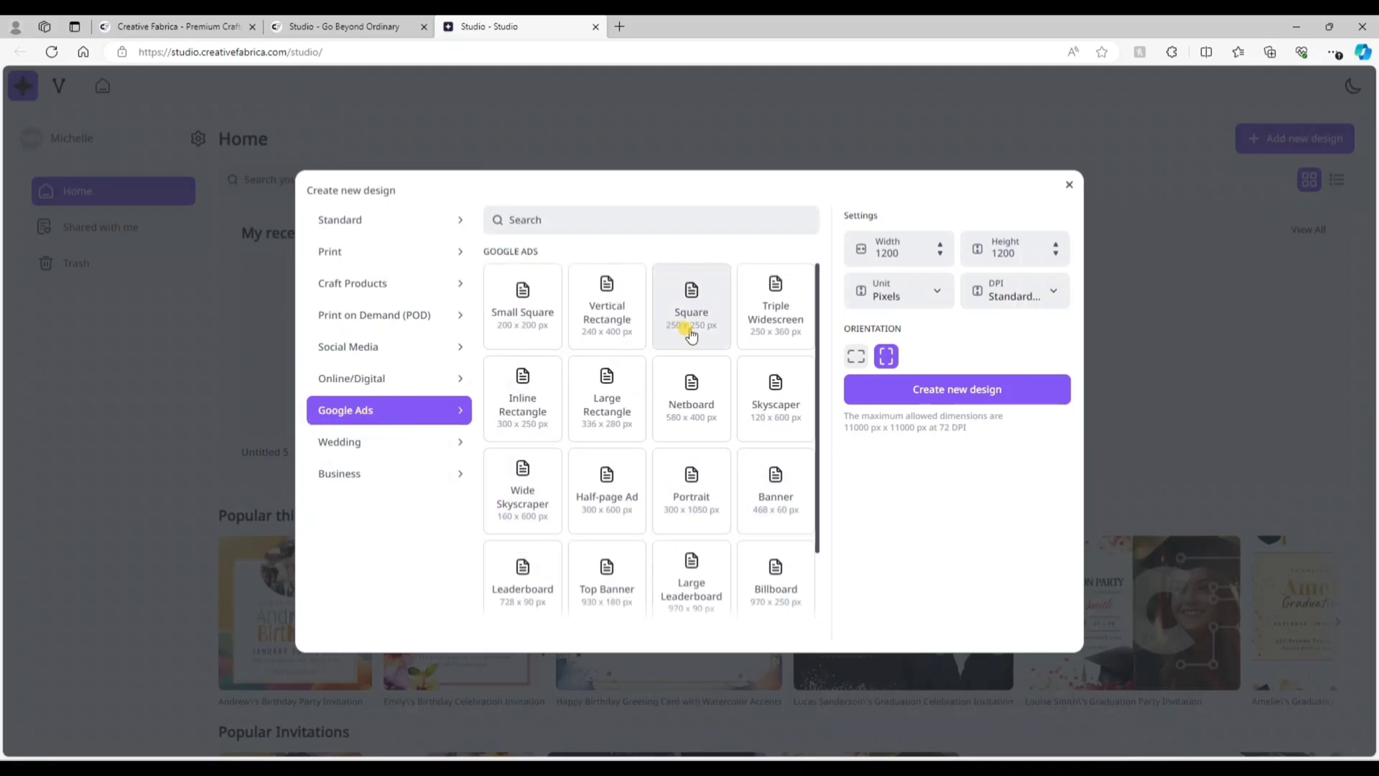
scroll(815, 439, "down", 2)
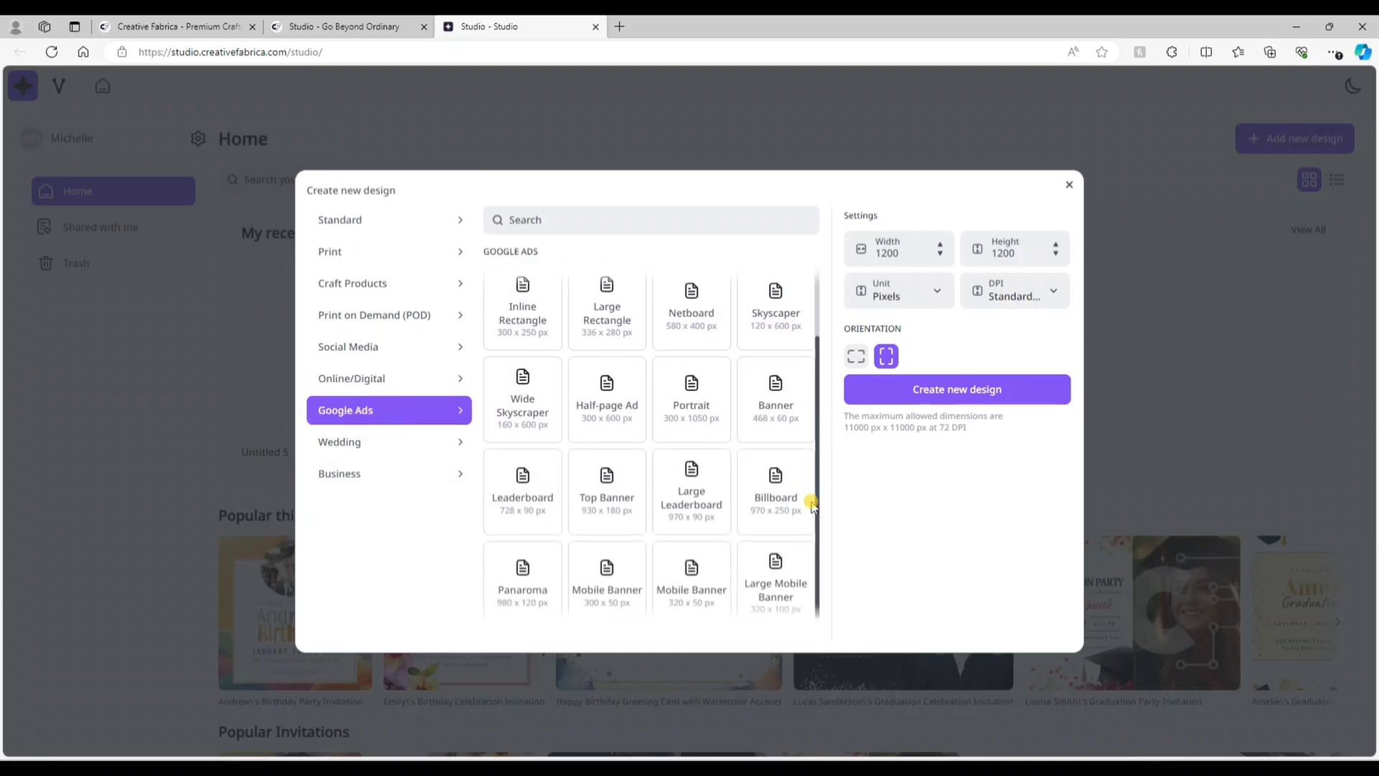
left_click(347, 441)
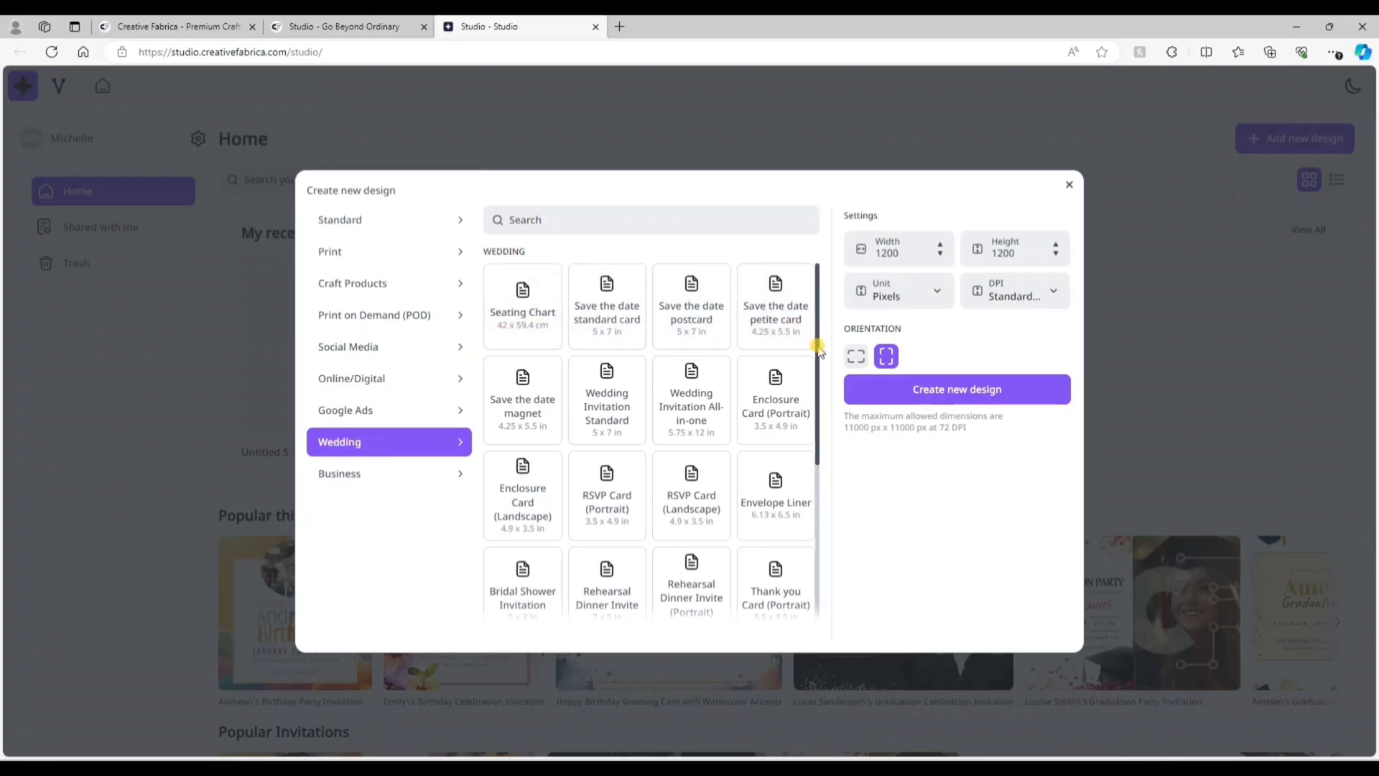
left_click_drag(819, 352, 819, 512)
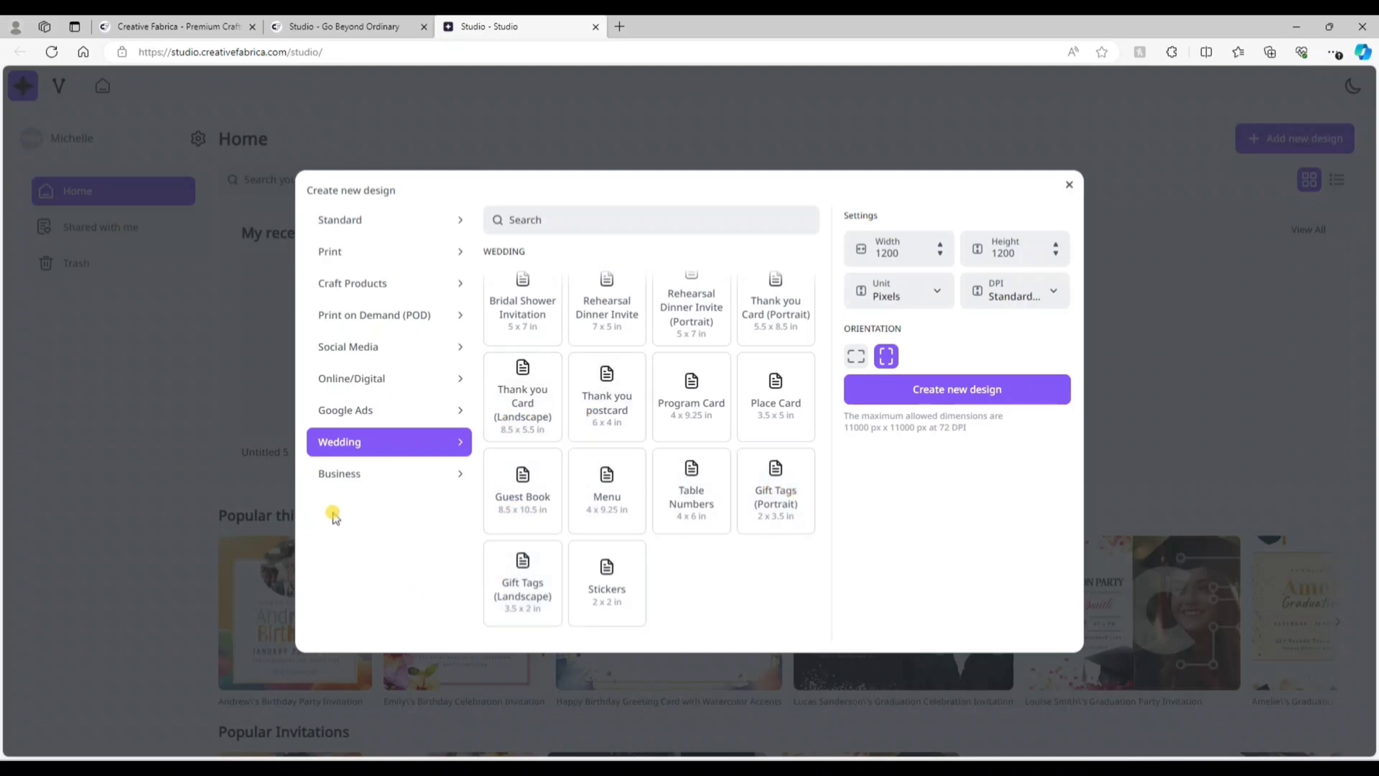
left_click(338, 477)
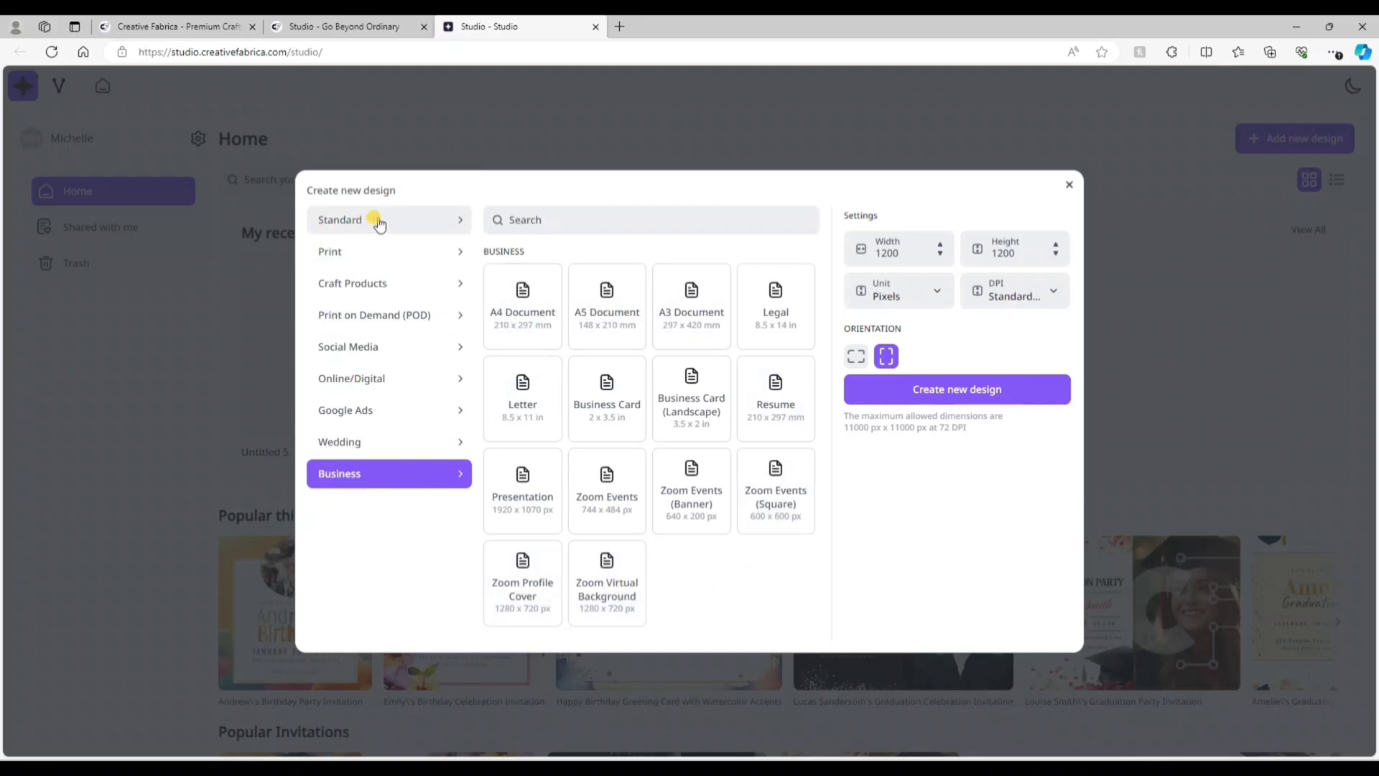
- Set the new design's unit to inches and its width to 11
left_click(884, 296)
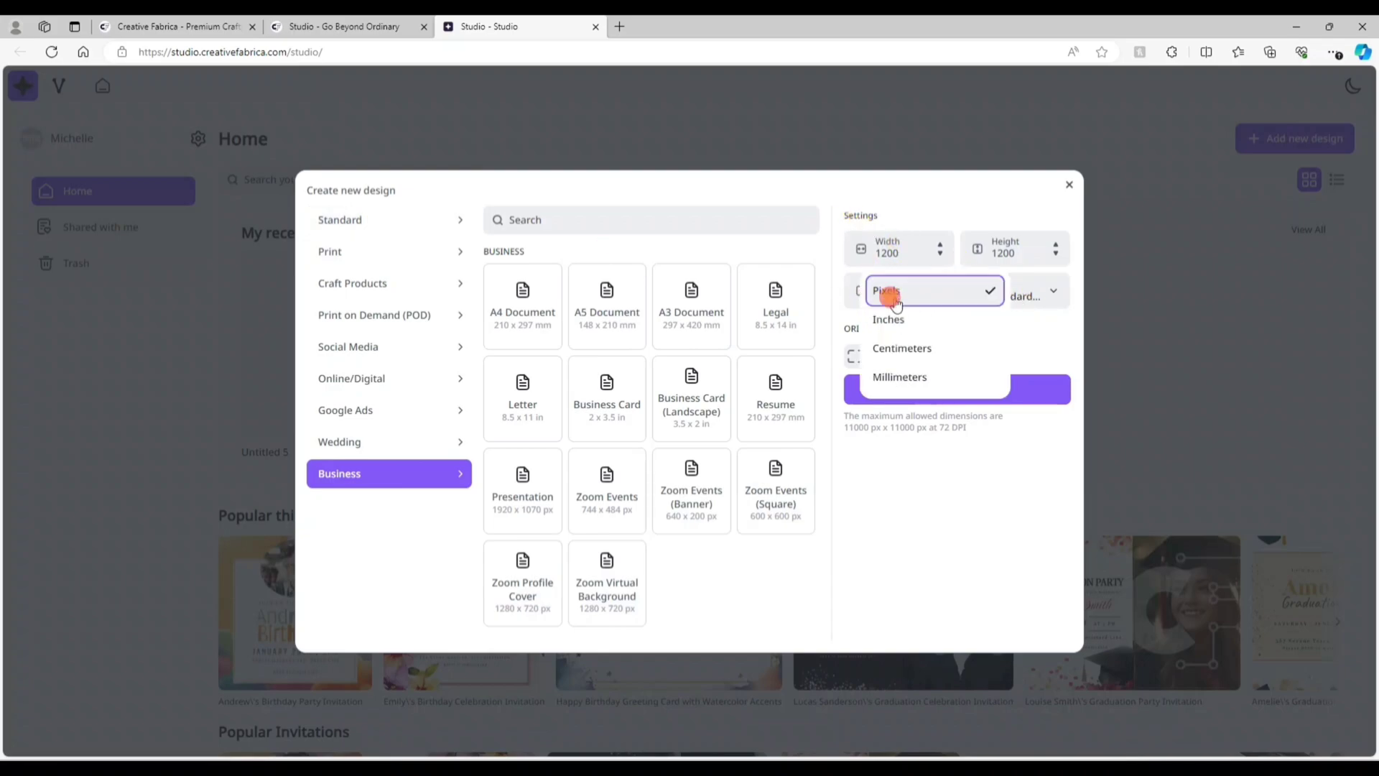
left_click(889, 319)
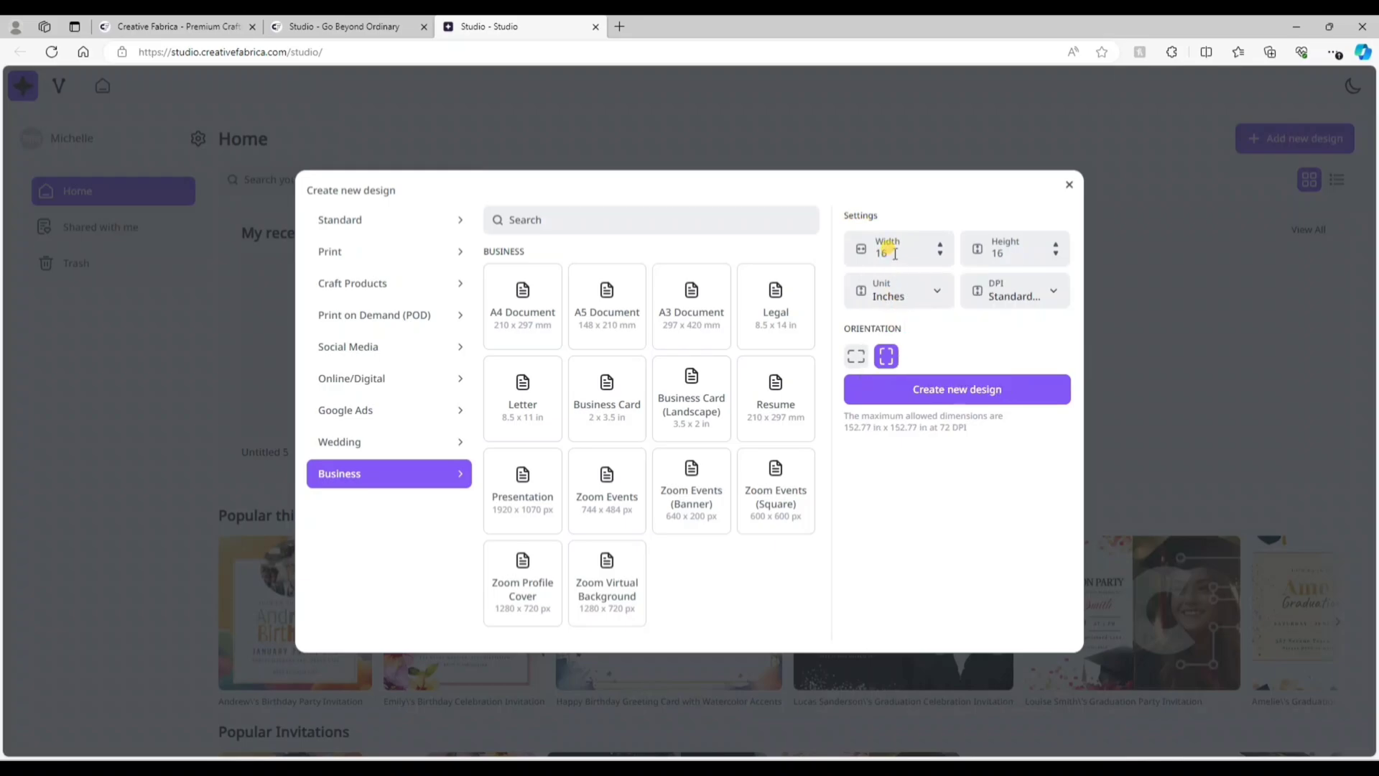
left_click(889, 249)
key("Return")
left_click(892, 252)
double_click(889, 254)
left_click_drag(889, 255, 876, 263)
key("Return")
- Set the design's height to 8.5 inches and create the new design
left_click(995, 249)
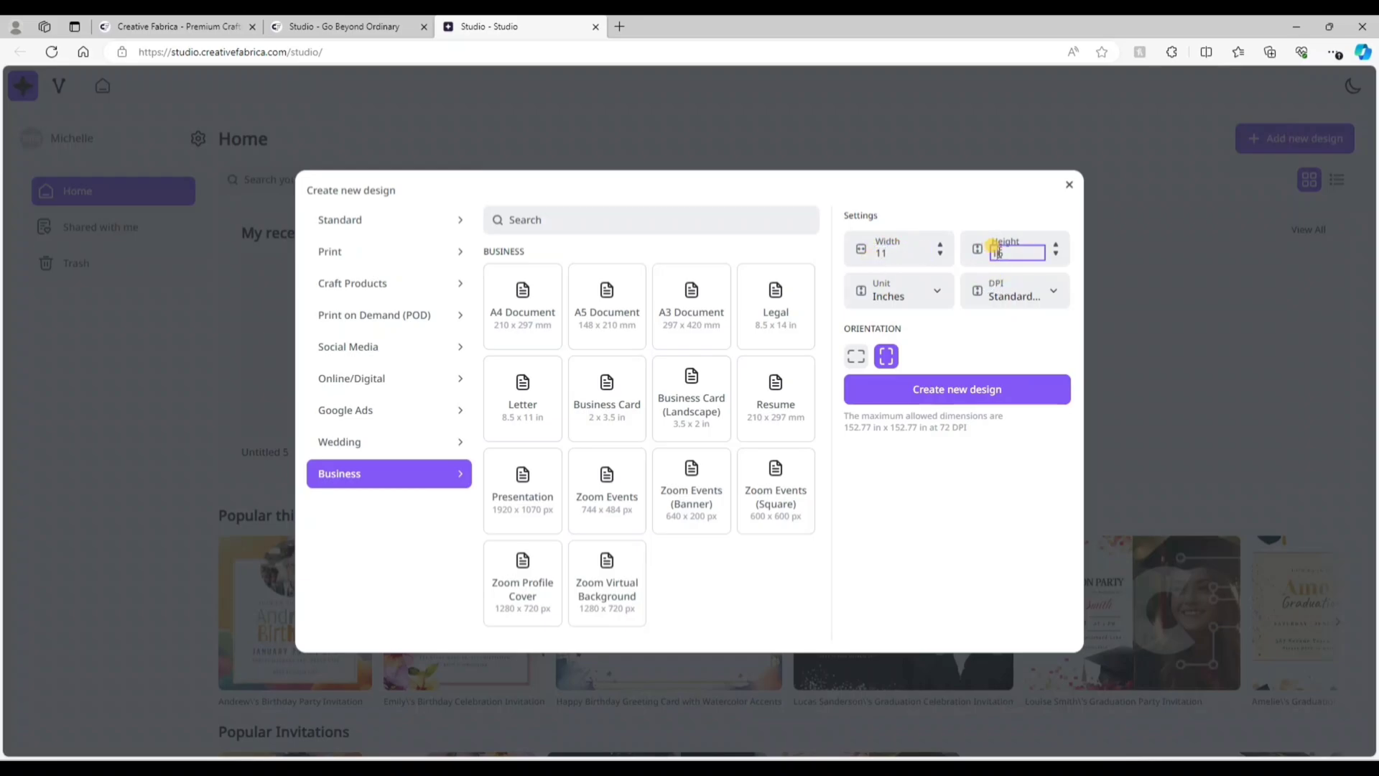
left_click_drag(1006, 250, 993, 253)
key("BackSpace")
type("8.5")
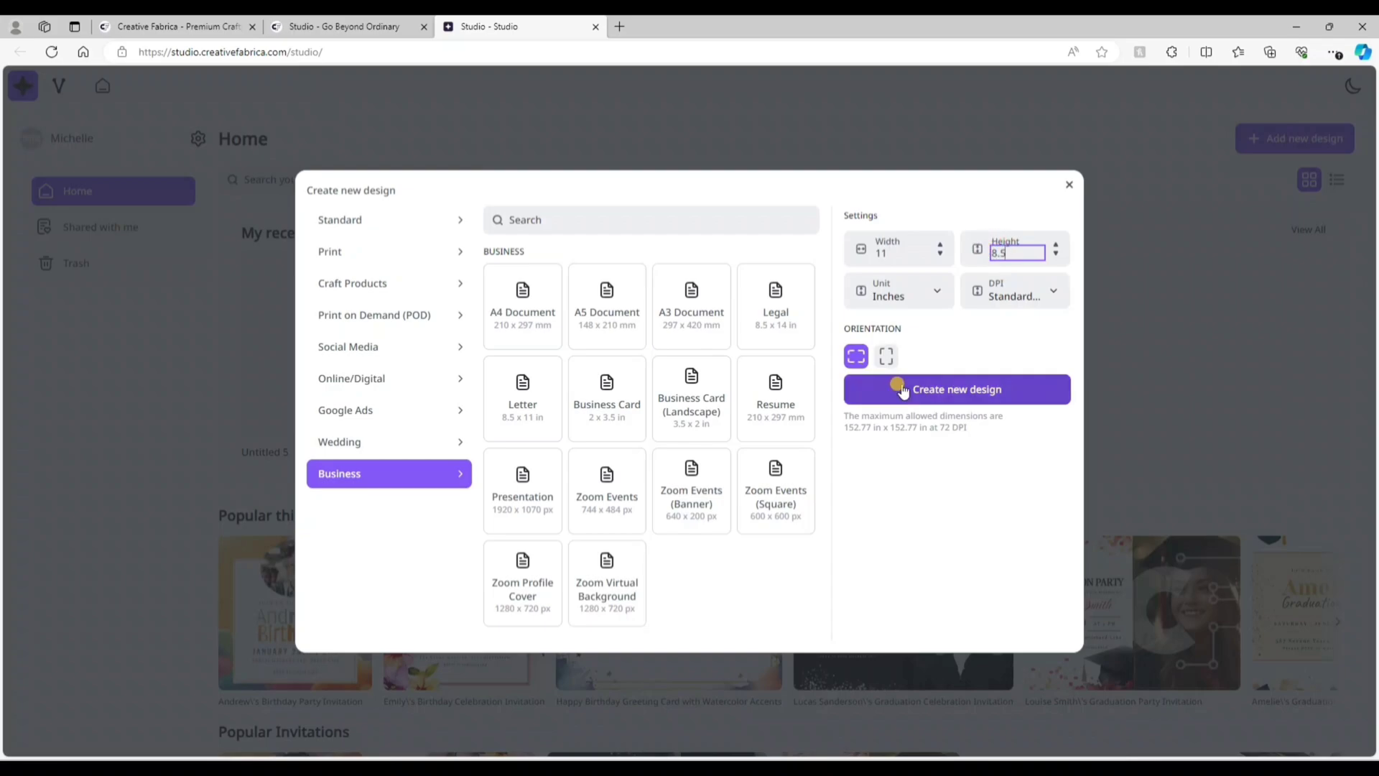
left_click(898, 385)
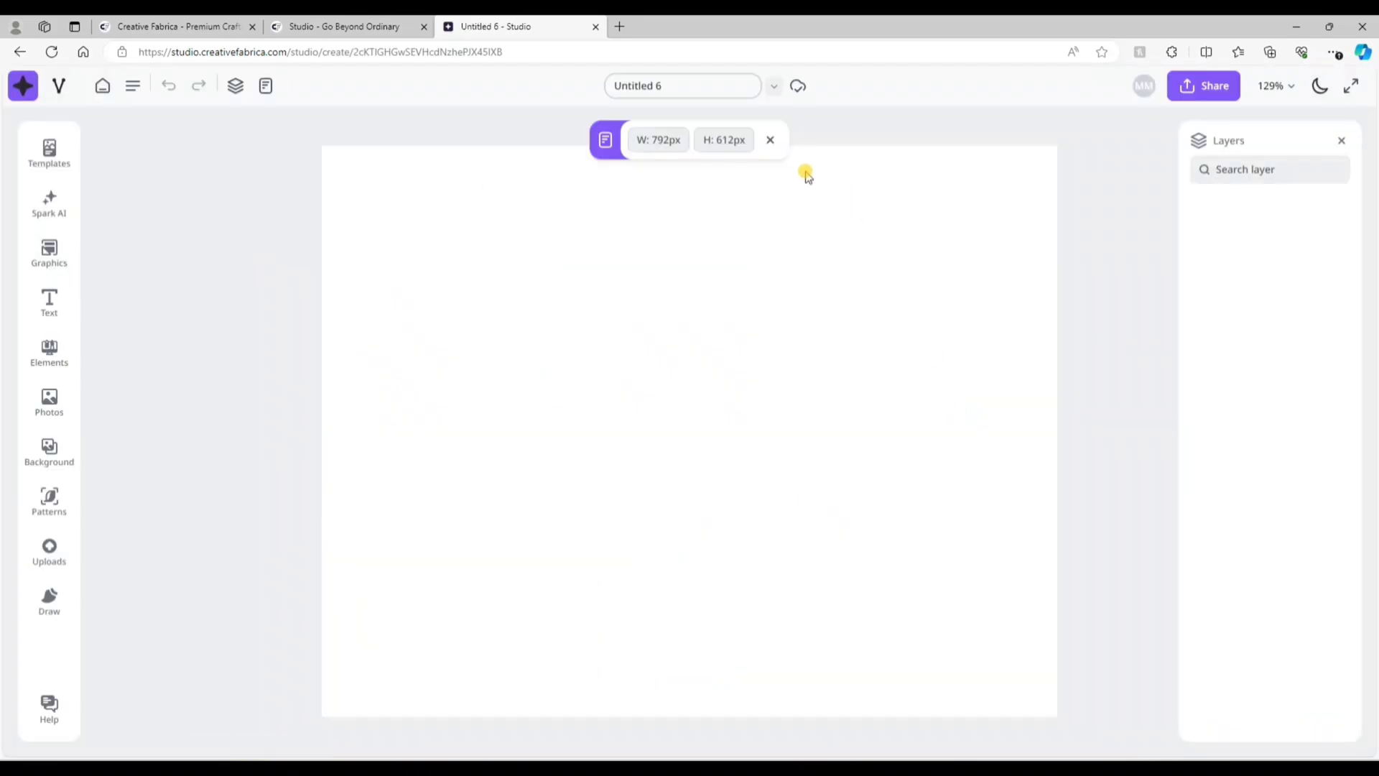
- Dismiss the page size bar above the canvas and toggle the layer list, leaving it shown
left_click(767, 142)
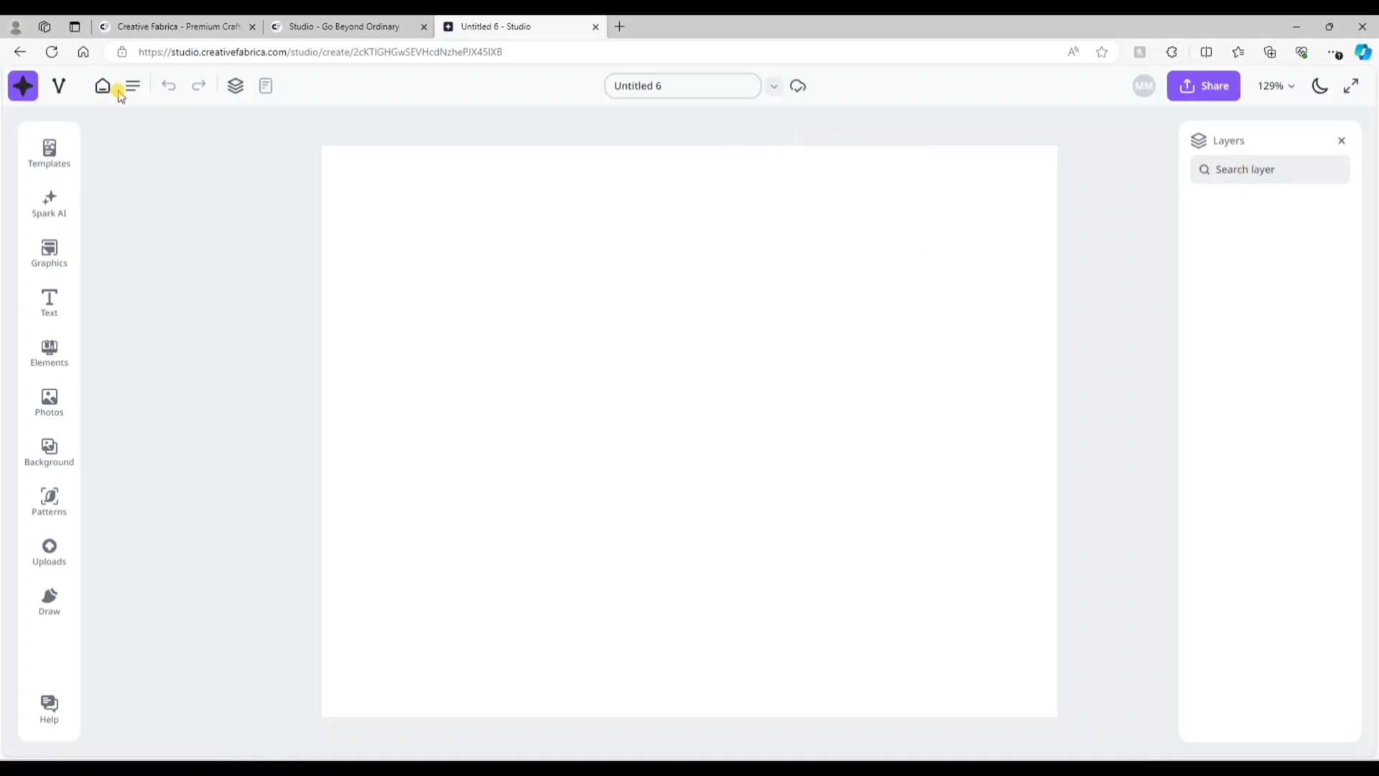
left_click(235, 87)
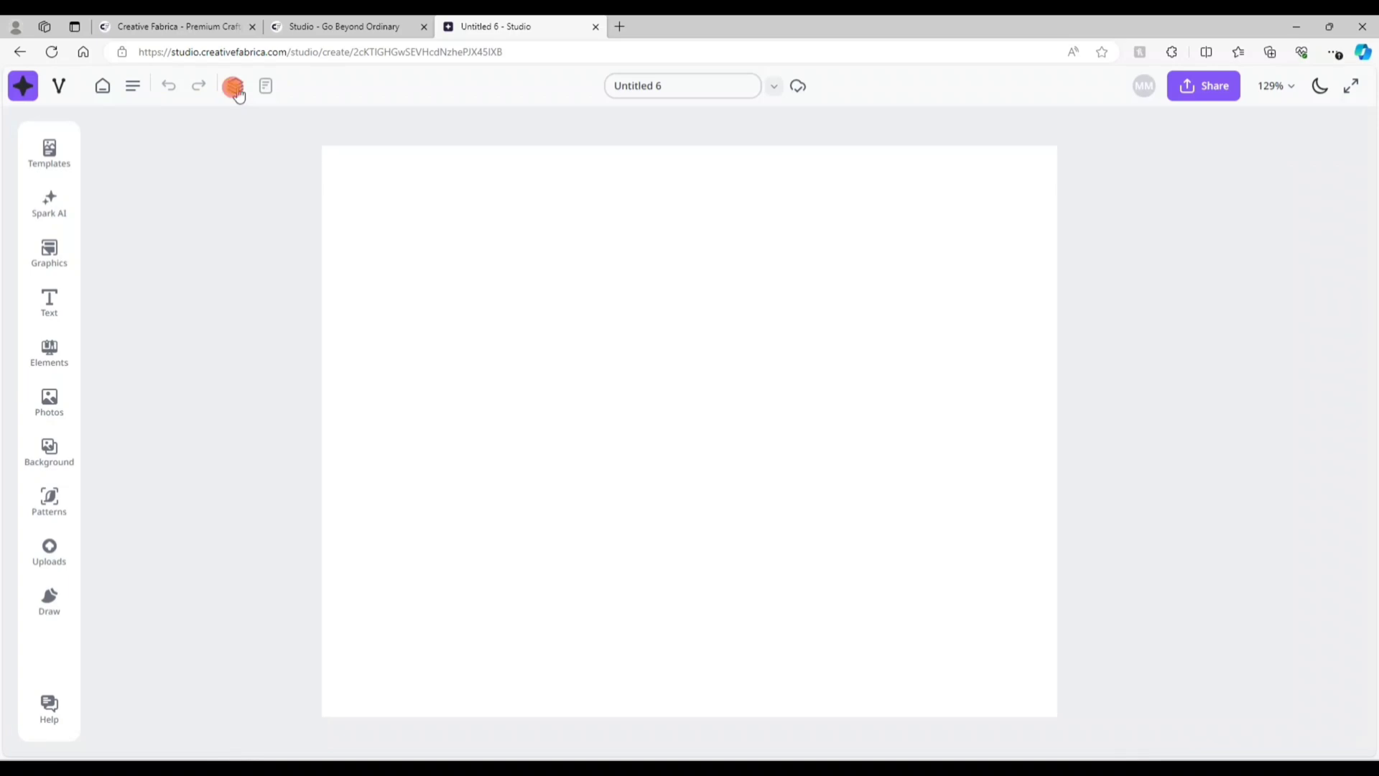
left_click(235, 86)
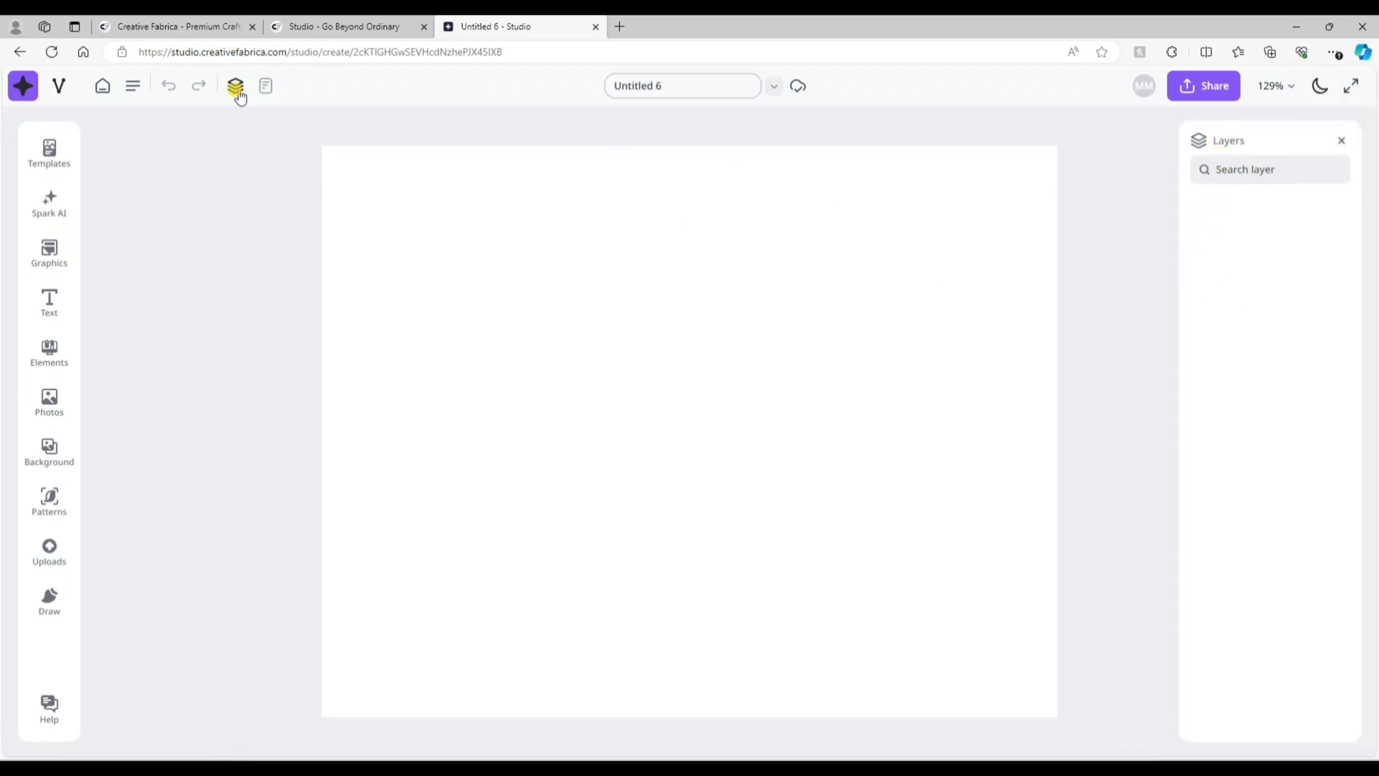
left_click(240, 94)
left_click(240, 95)
- Try showing and dismissing the page size bar, and hide and restore the layer list
left_click(266, 92)
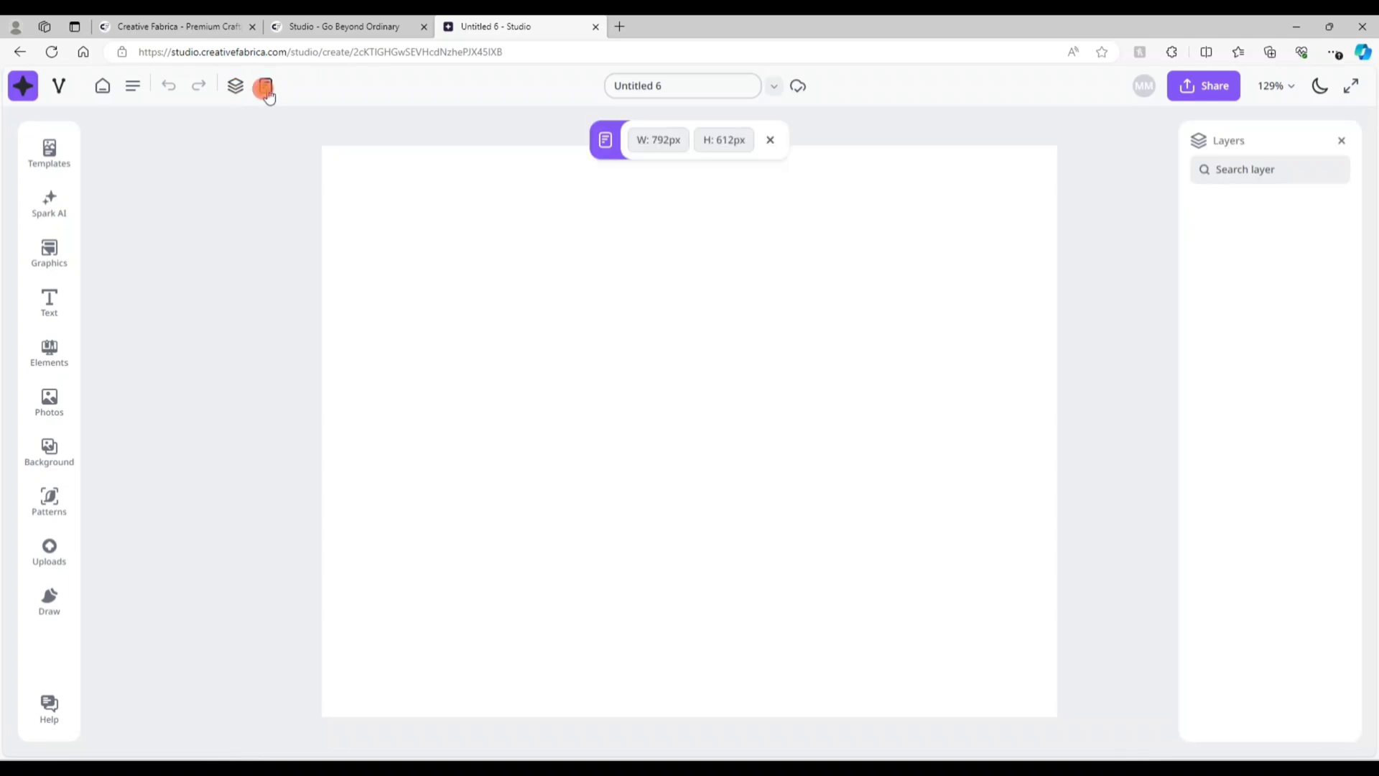
left_click(266, 92)
left_click(266, 92)
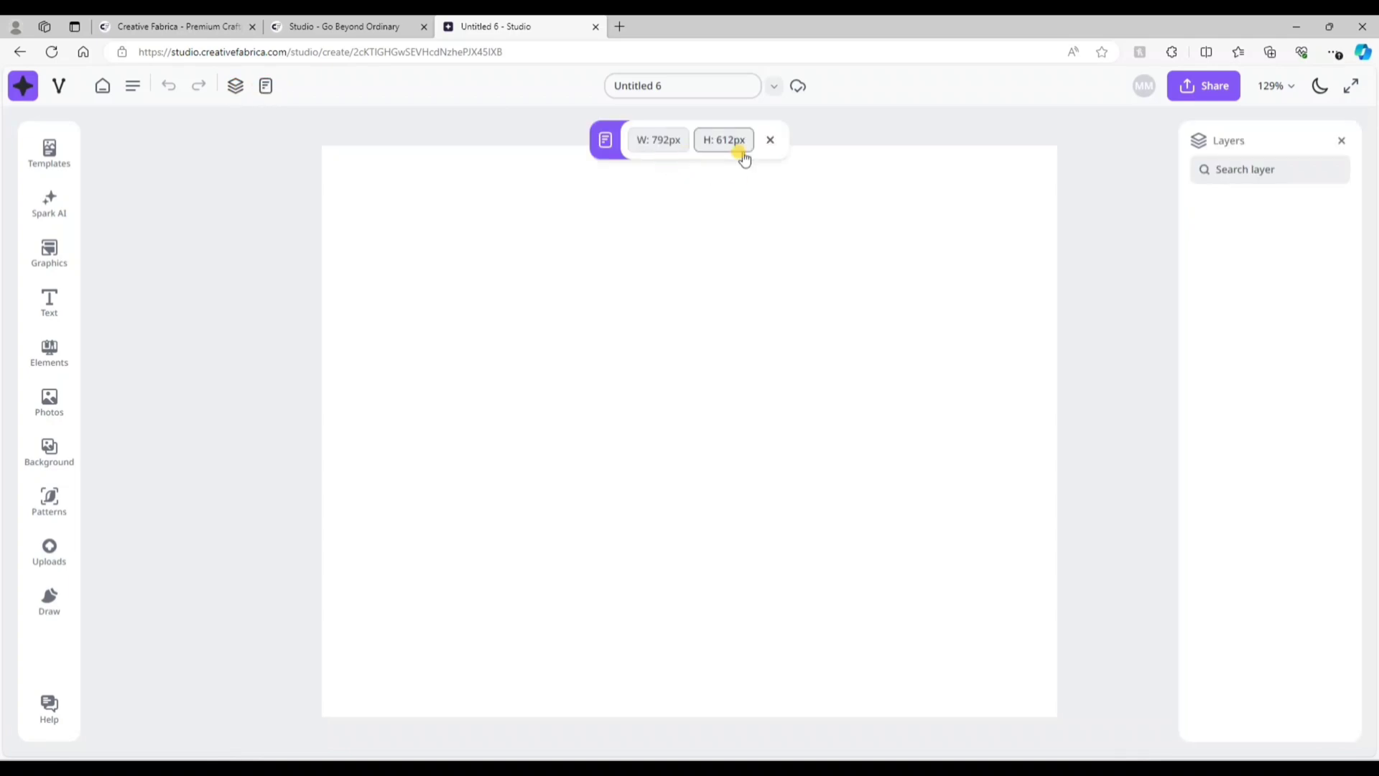
left_click(767, 141)
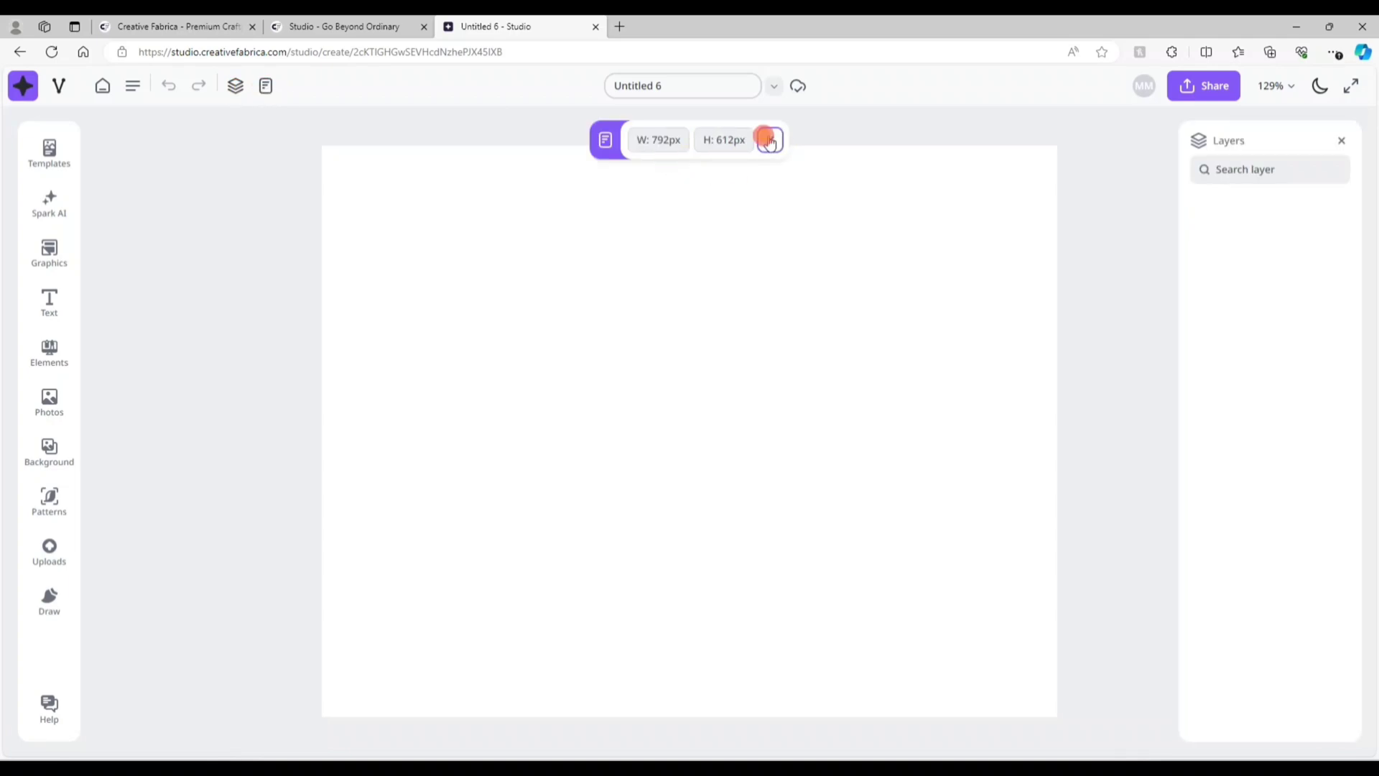
left_click(266, 90)
left_click(770, 140)
left_click(1341, 142)
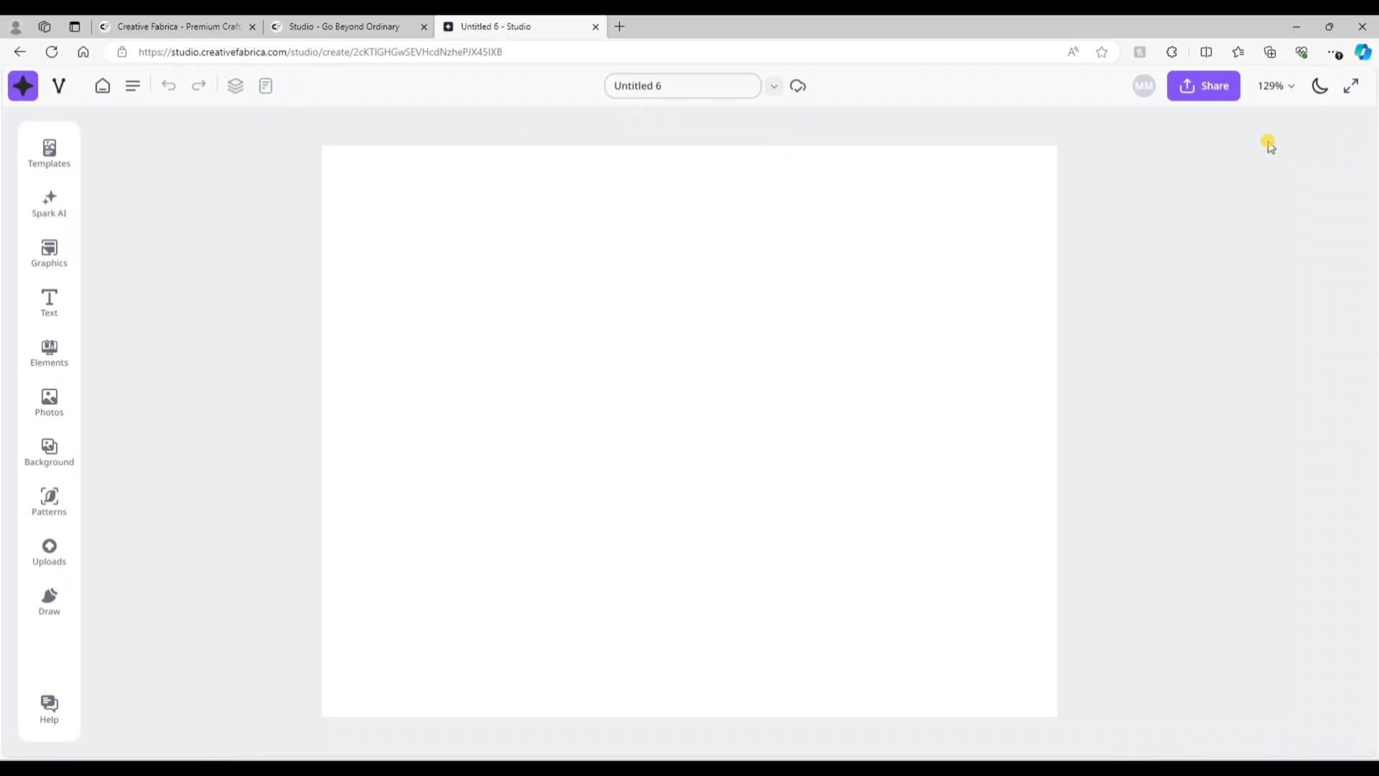
left_click(234, 87)
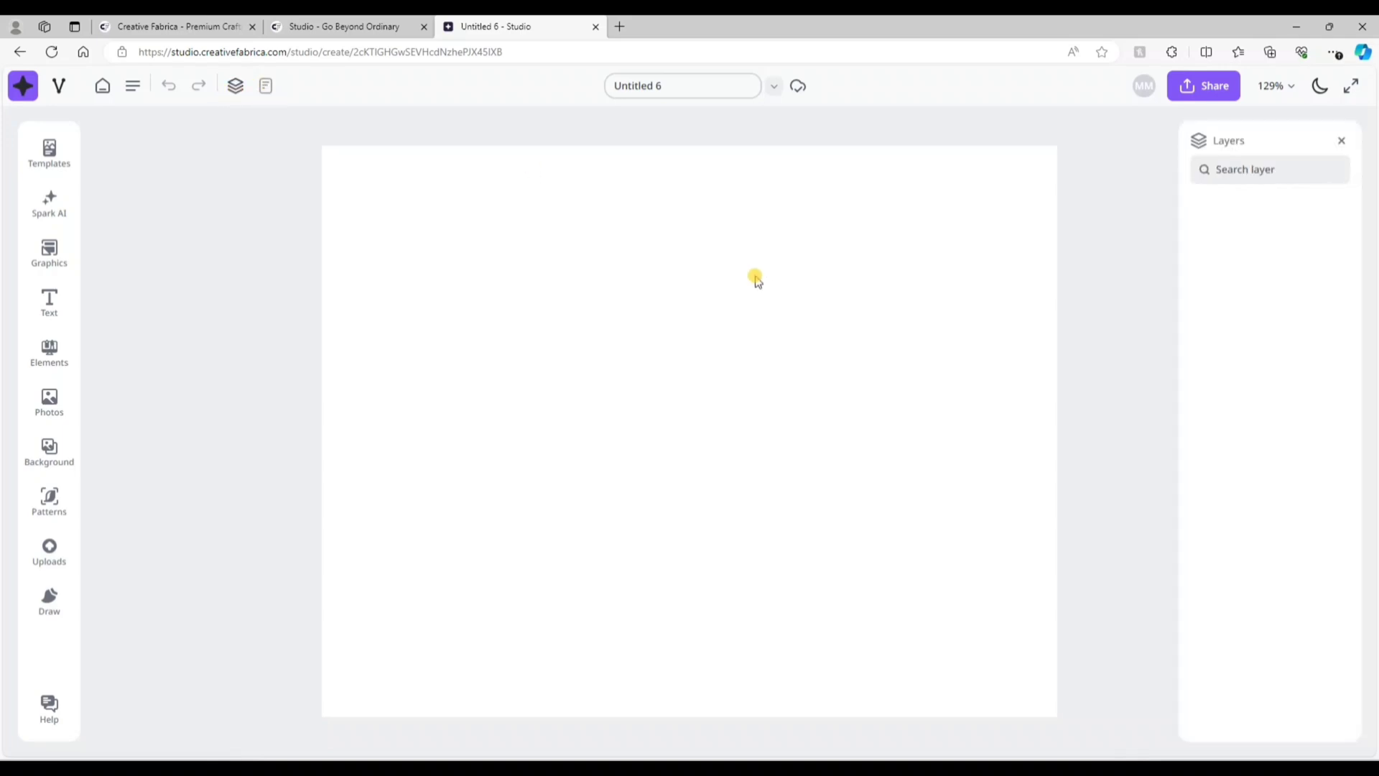
- Look through the template library's Book Covers, Instagram Posts and T-Shirts categories, returning to all templates after each
left_click(61, 162)
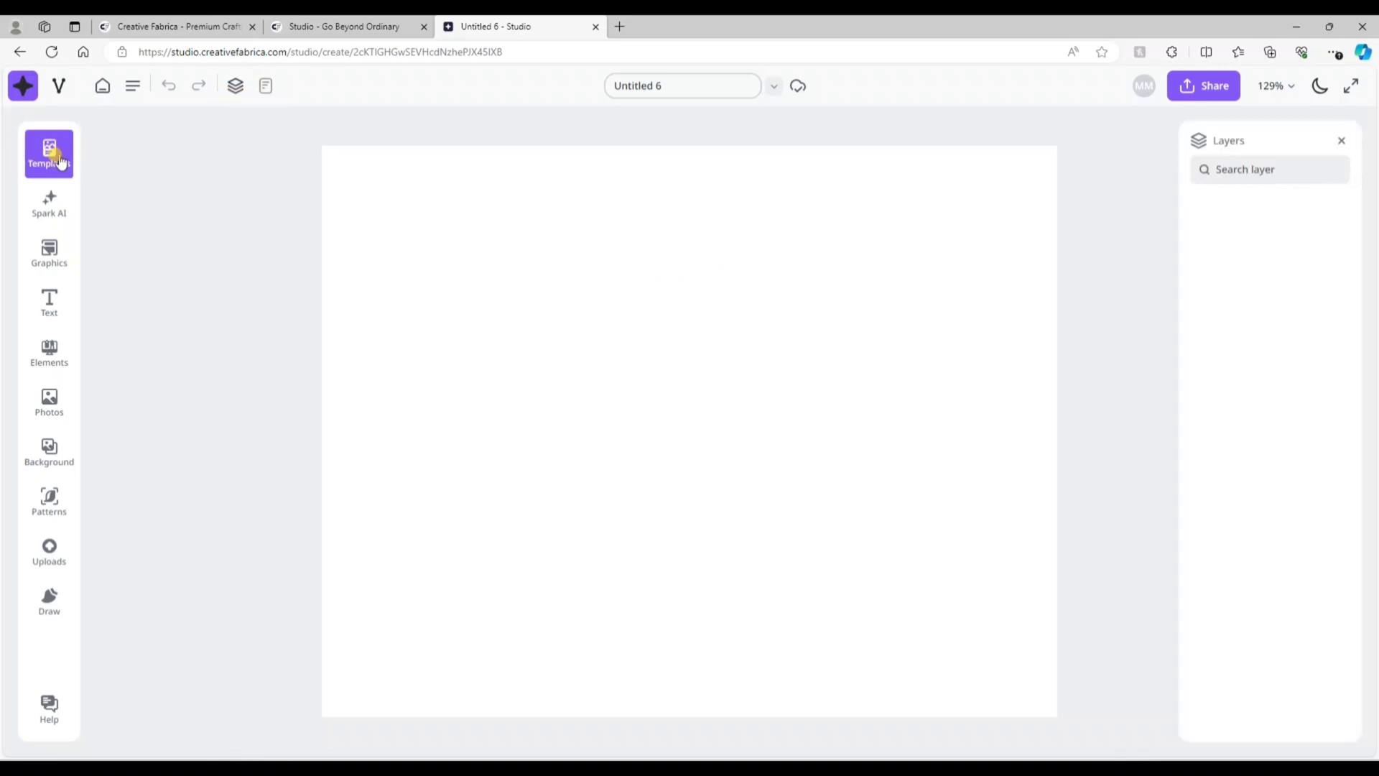
left_click(53, 171)
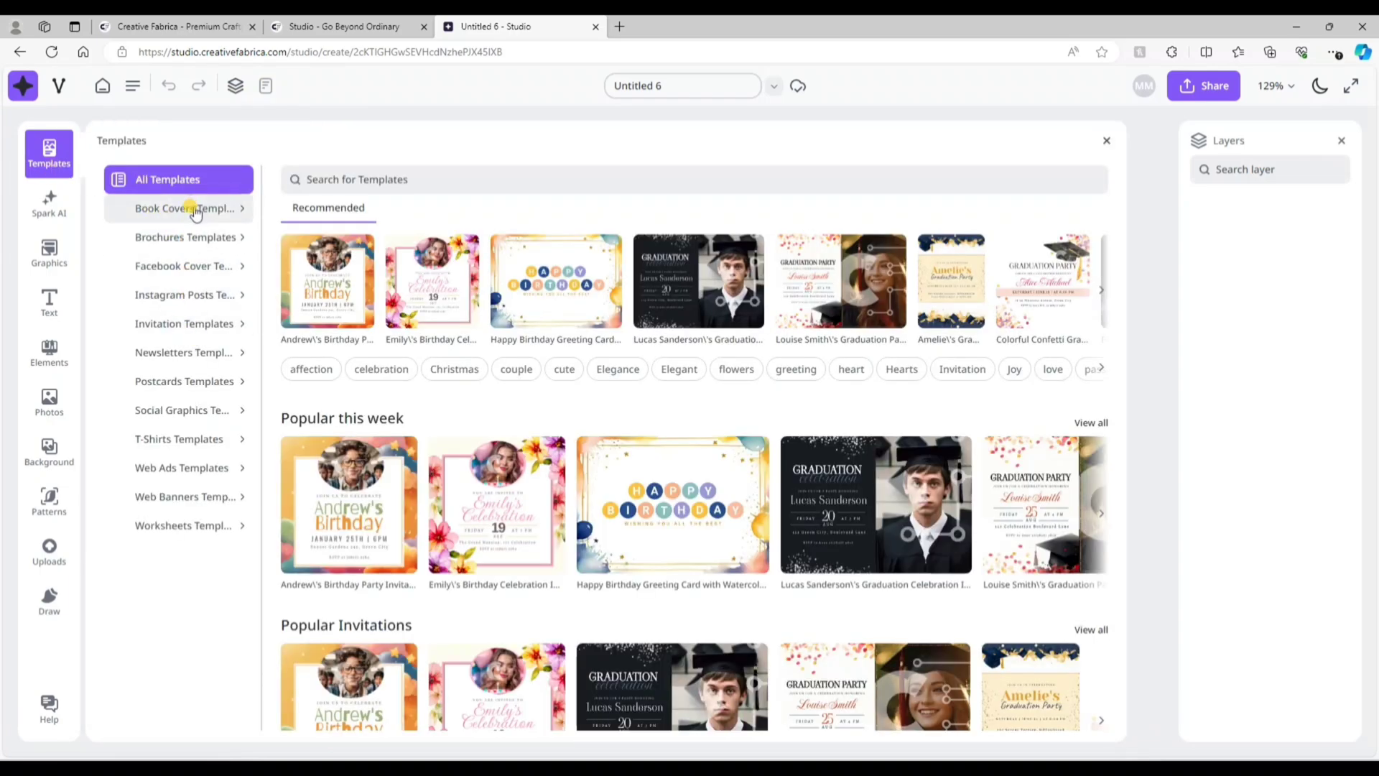
left_click(193, 210)
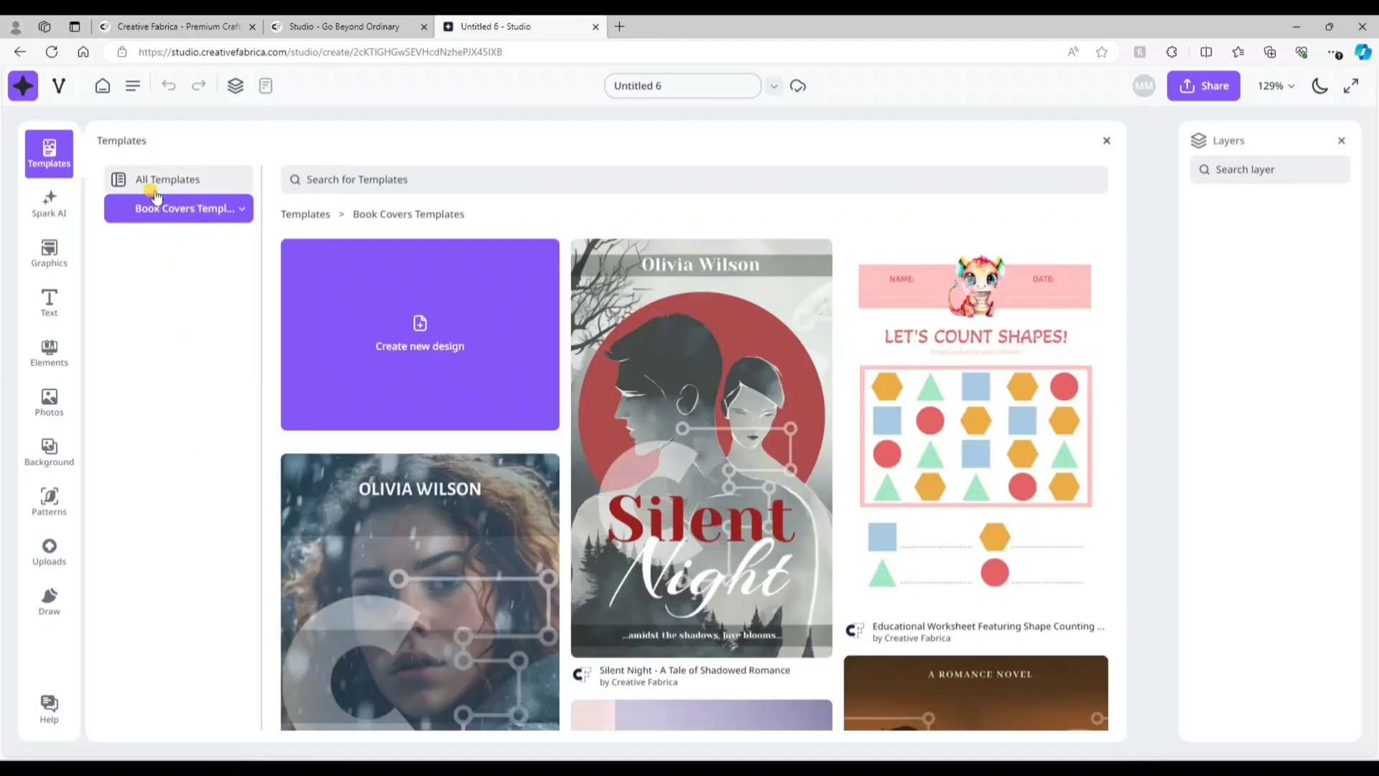
left_click(192, 183)
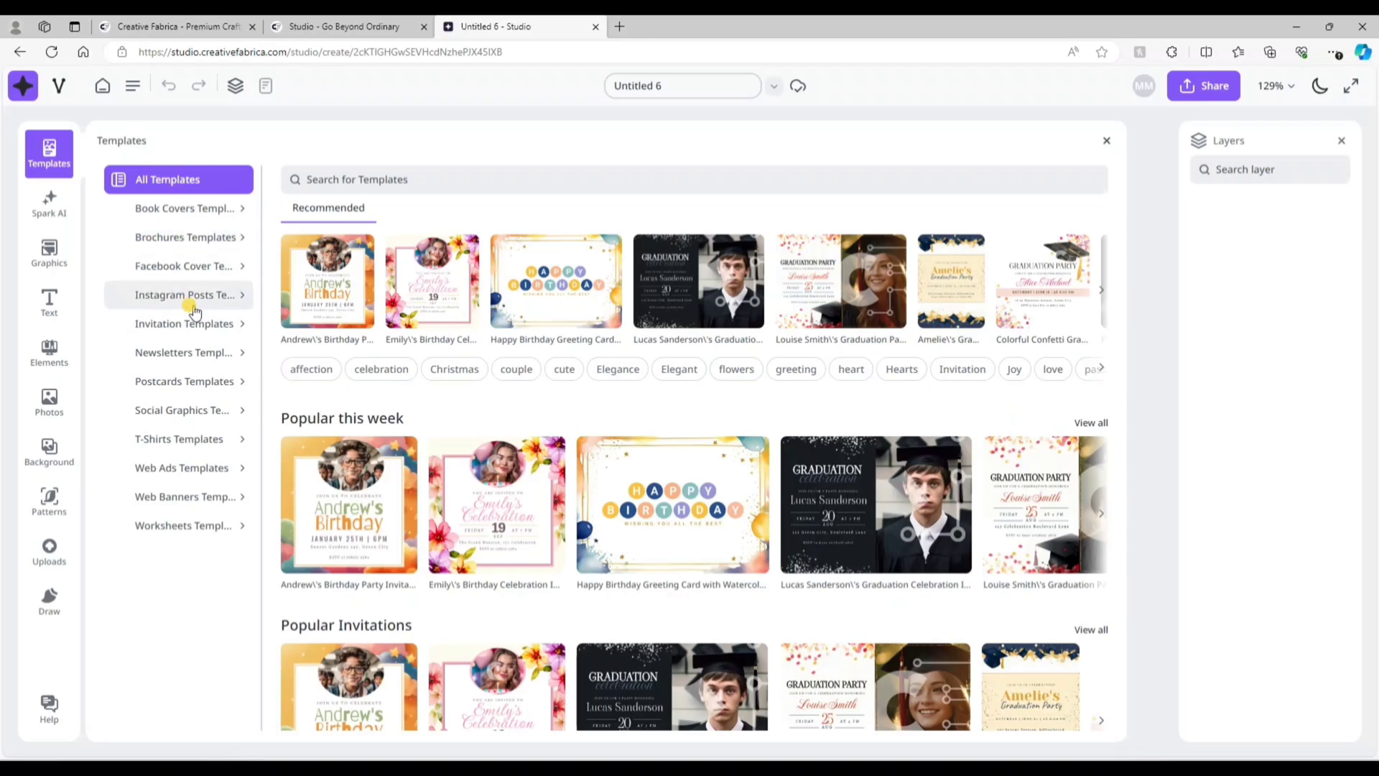
left_click(195, 306)
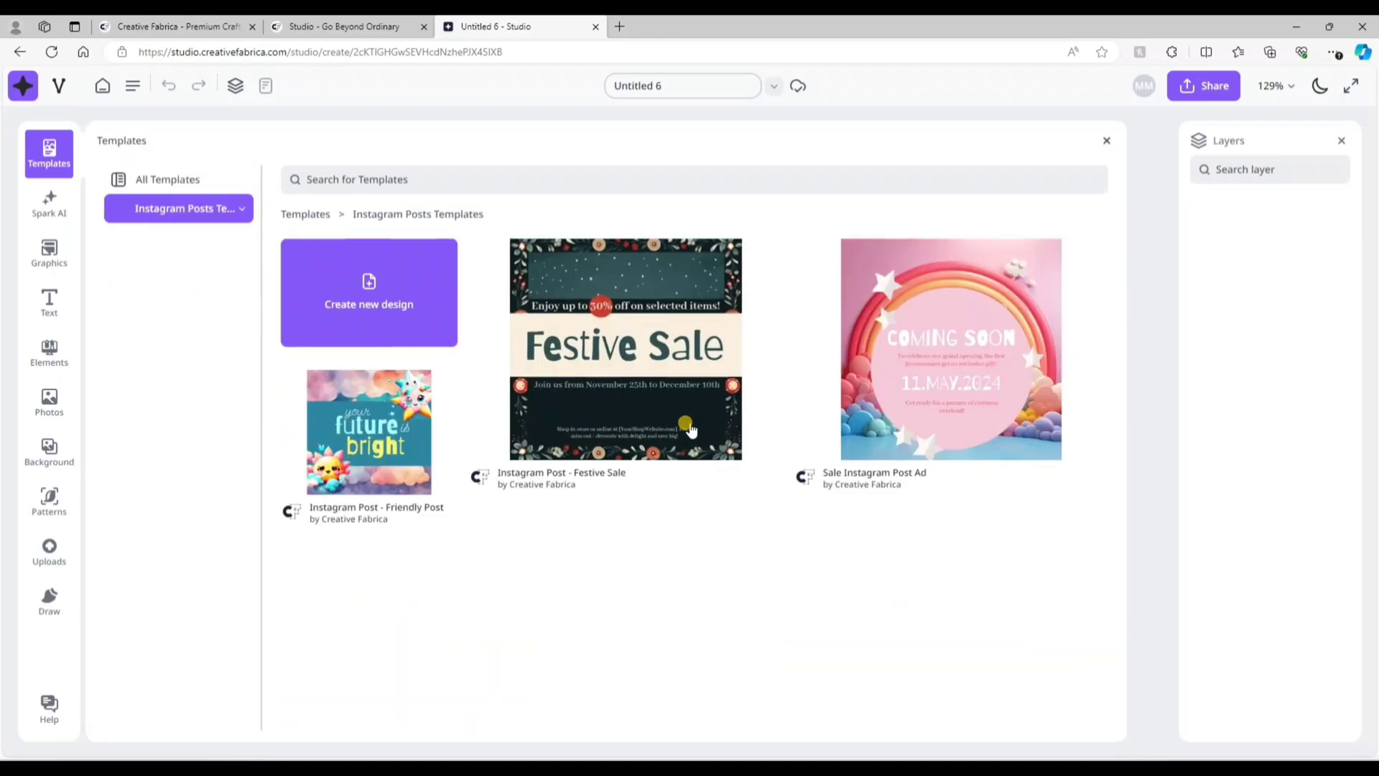
left_click(164, 216)
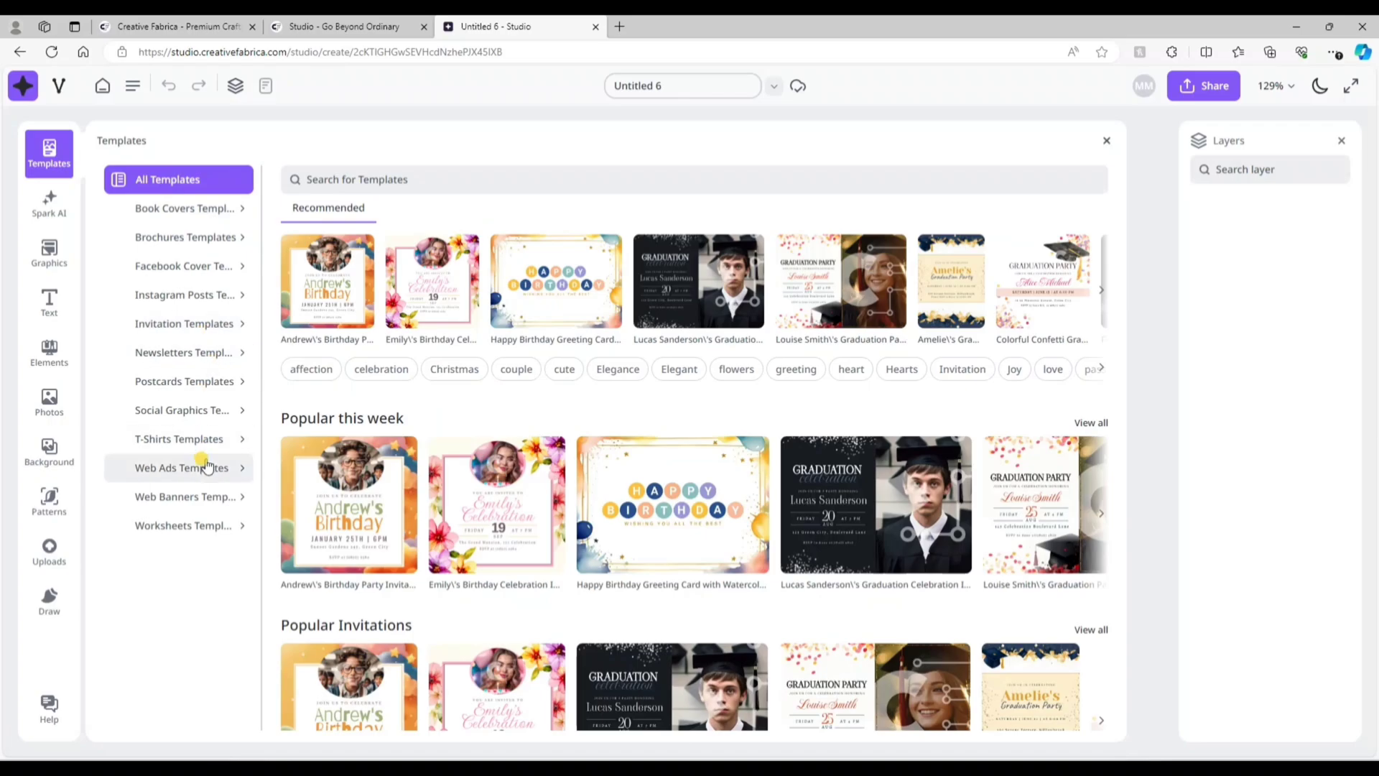
left_click(185, 437)
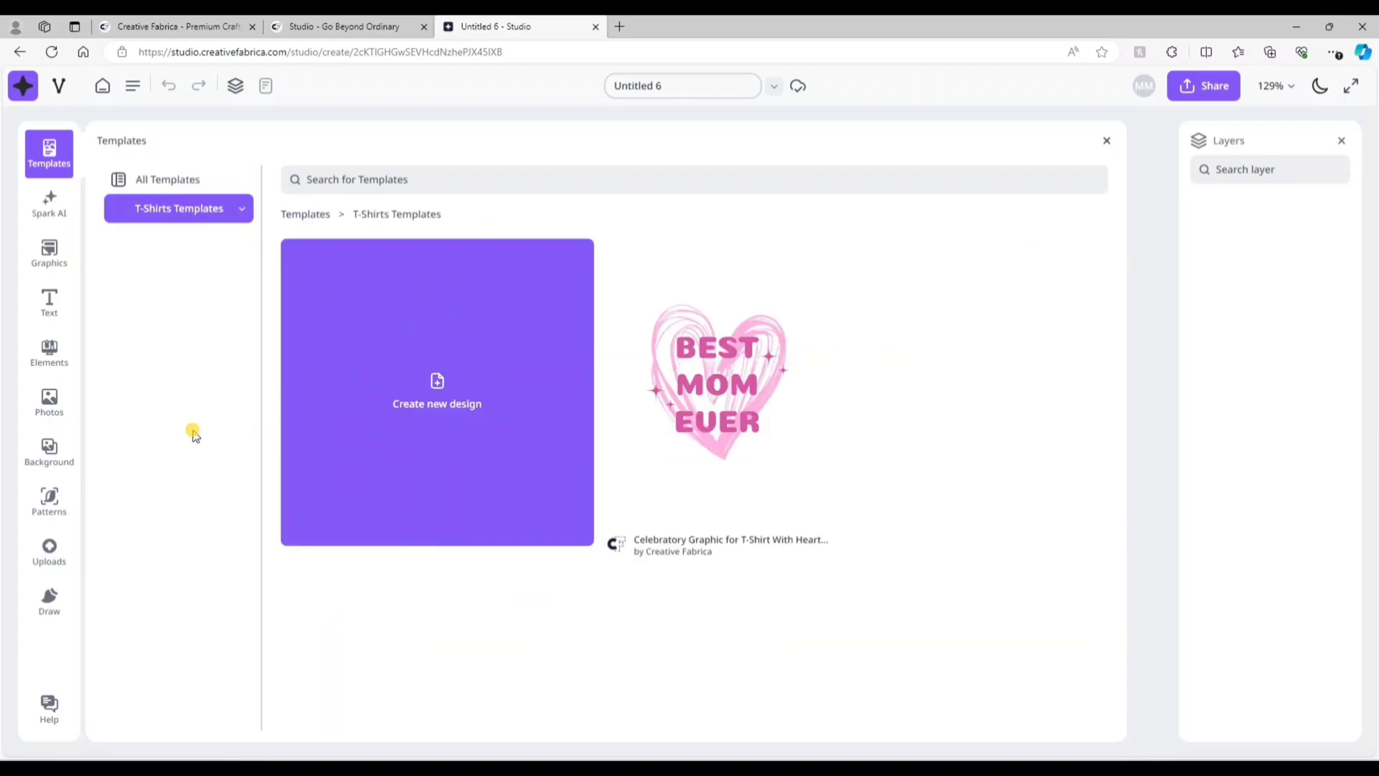
left_click(178, 210)
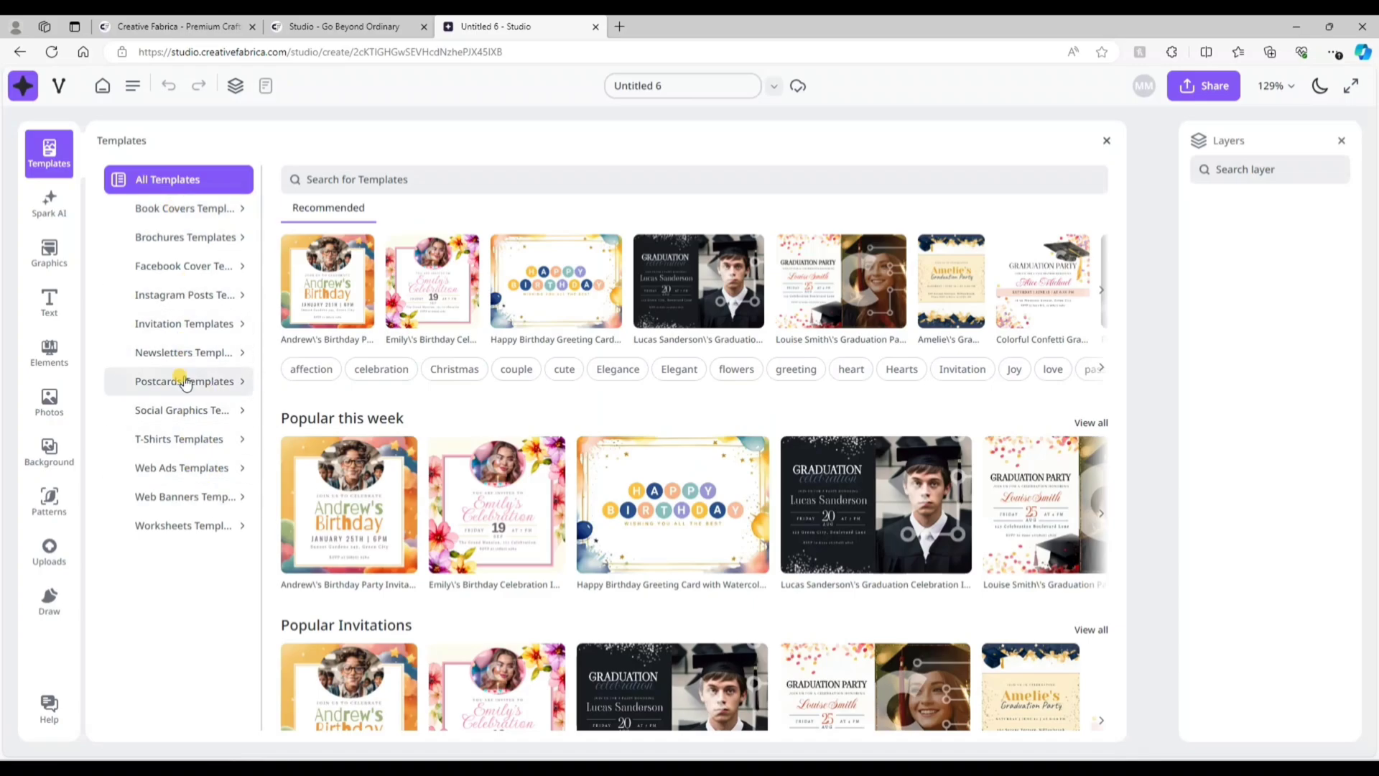
- Browse the Invitation templates and close the template library
left_click(185, 324)
scroll(815, 535, "down", 2)
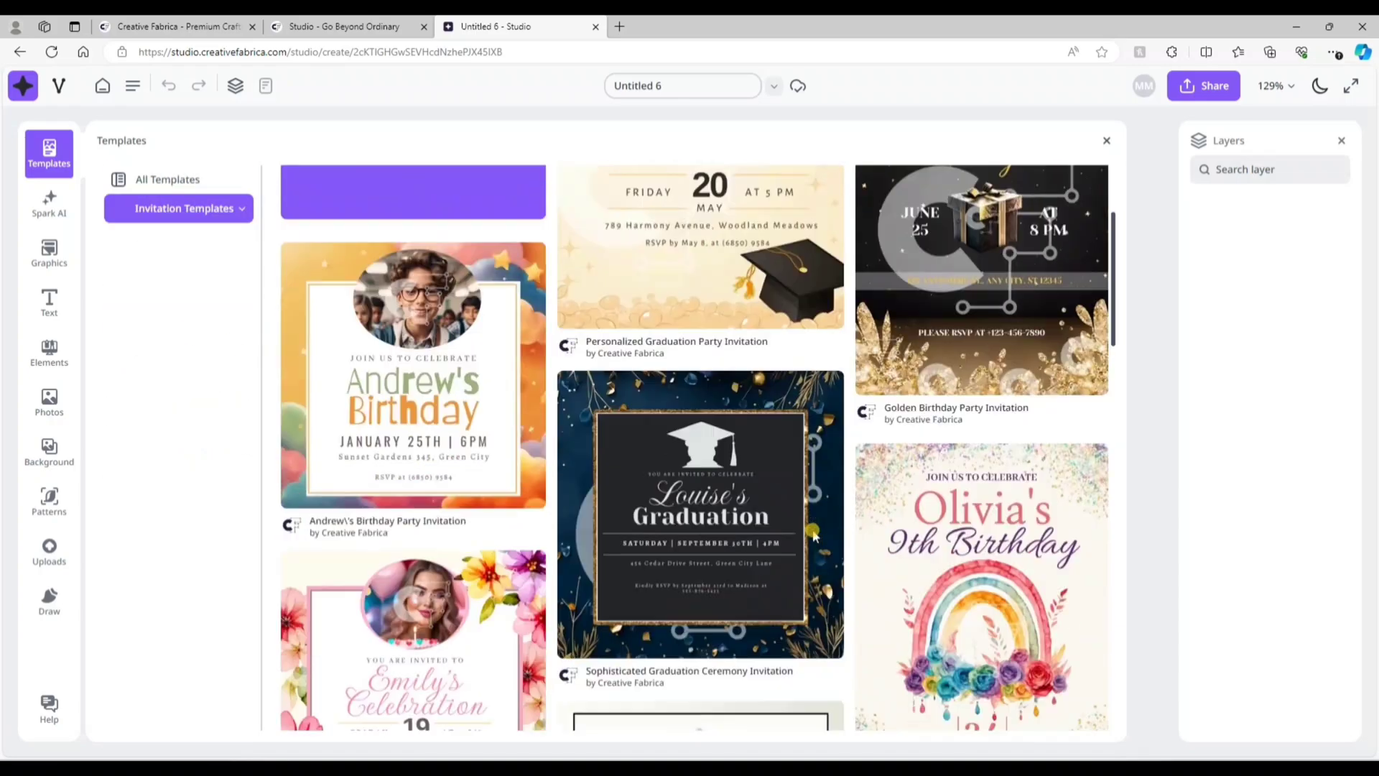
scroll(815, 535, "down", 10)
scroll(814, 537, "up", 6)
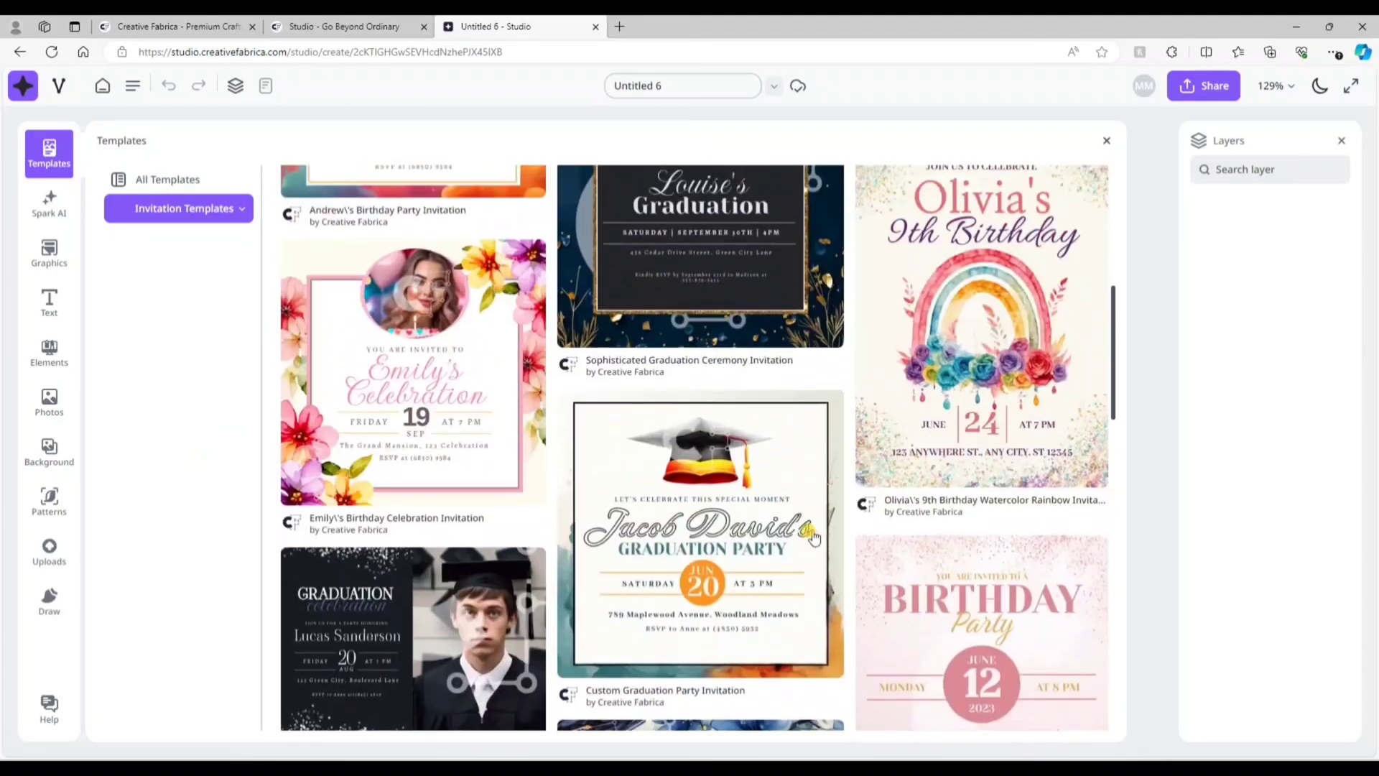
scroll(814, 537, "up", 5)
left_click(47, 152)
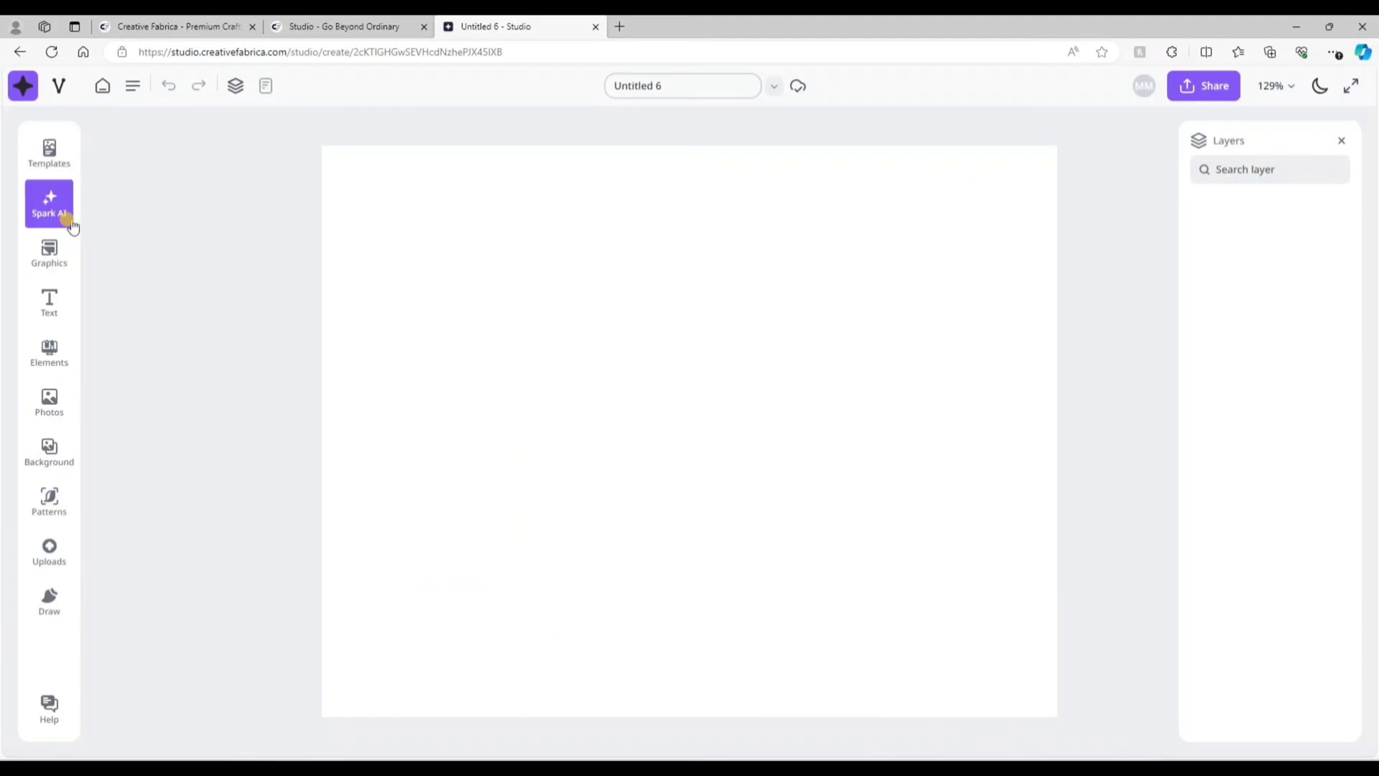
- Browse the collection of ready-made graphics
left_click(50, 265)
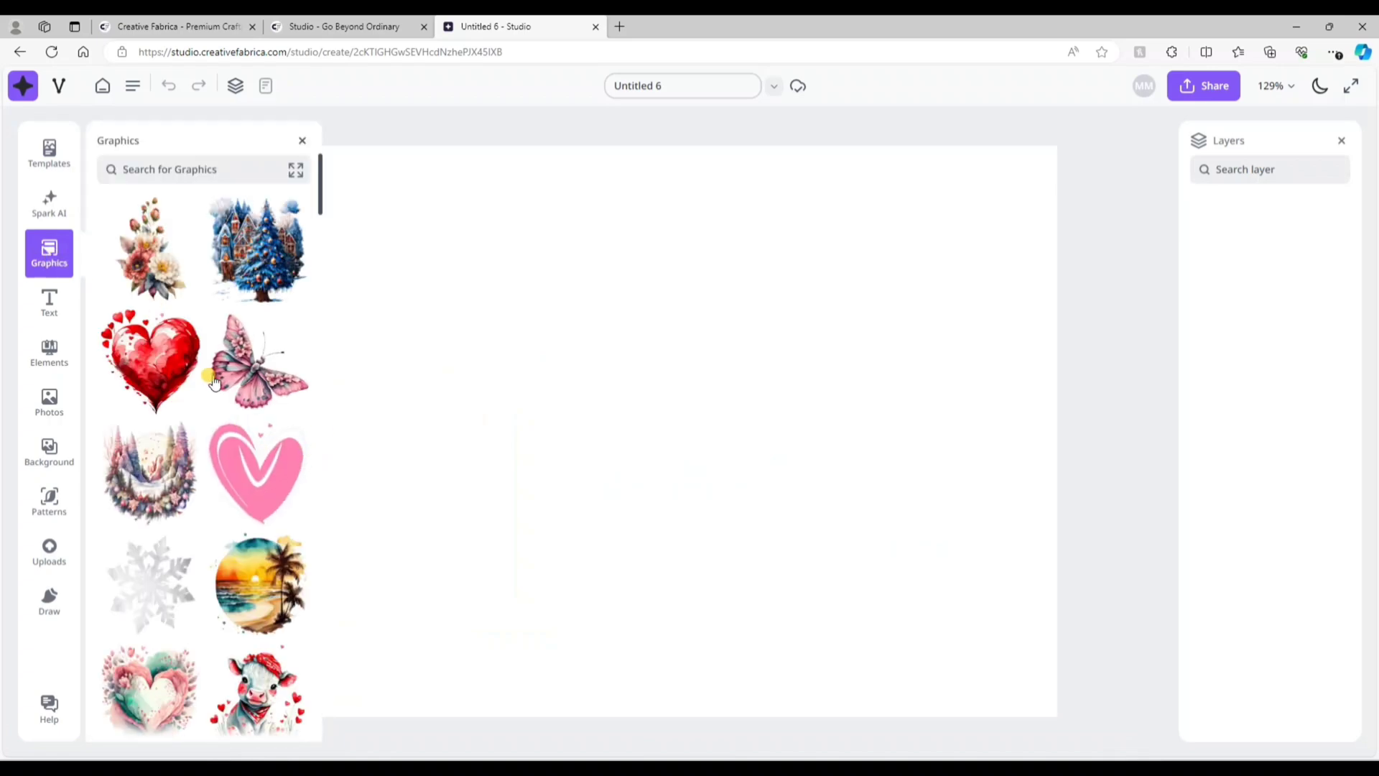
scroll(216, 340, "down", 10)
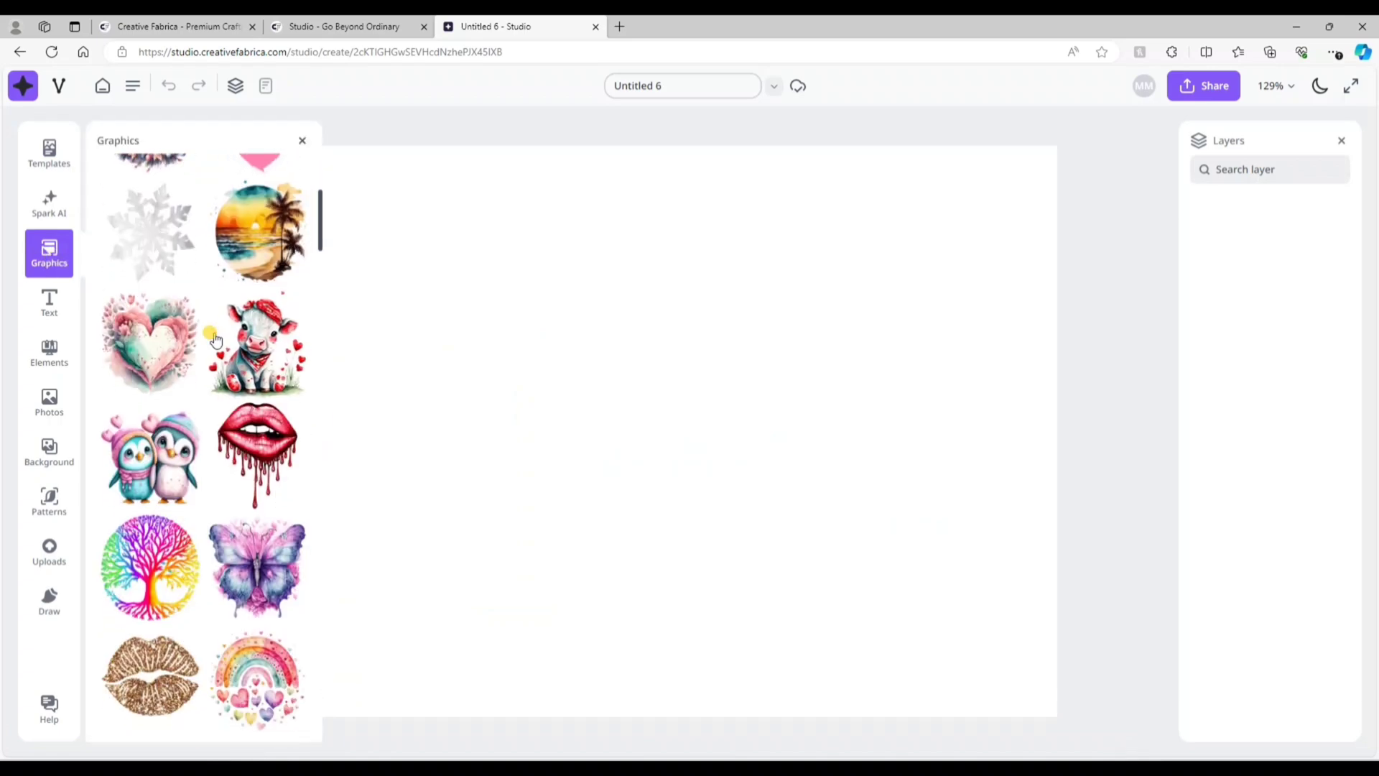
scroll(216, 340, "down", 12)
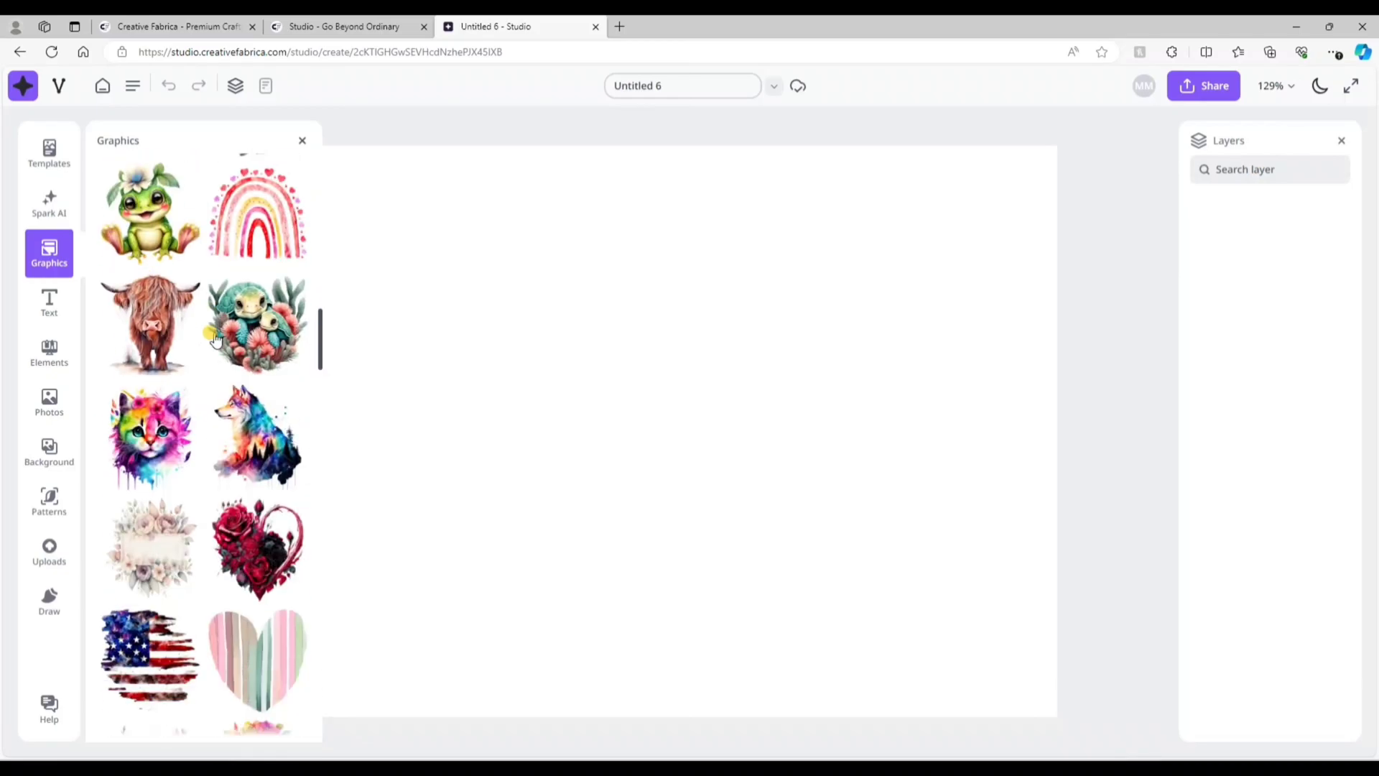
scroll(215, 340, "up", 12)
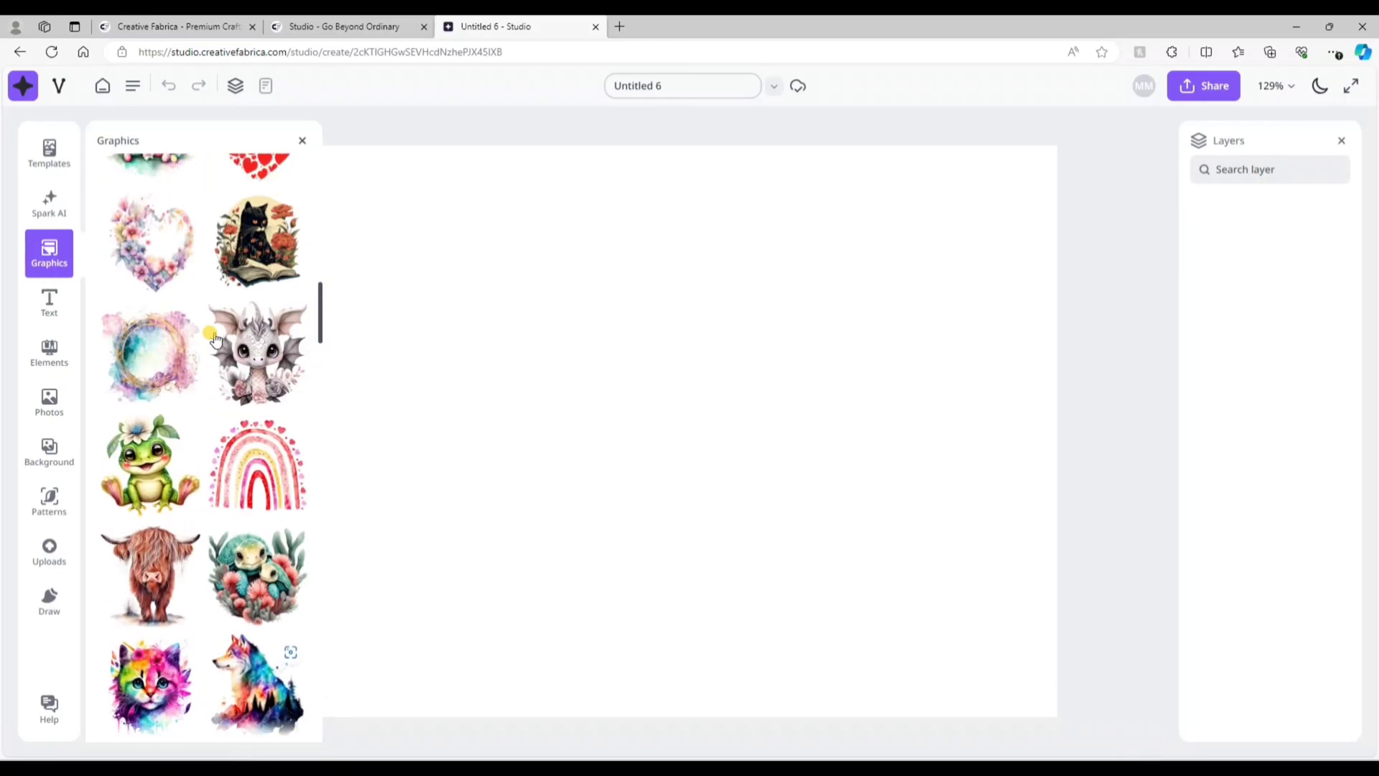
scroll(215, 339, "up", 10)
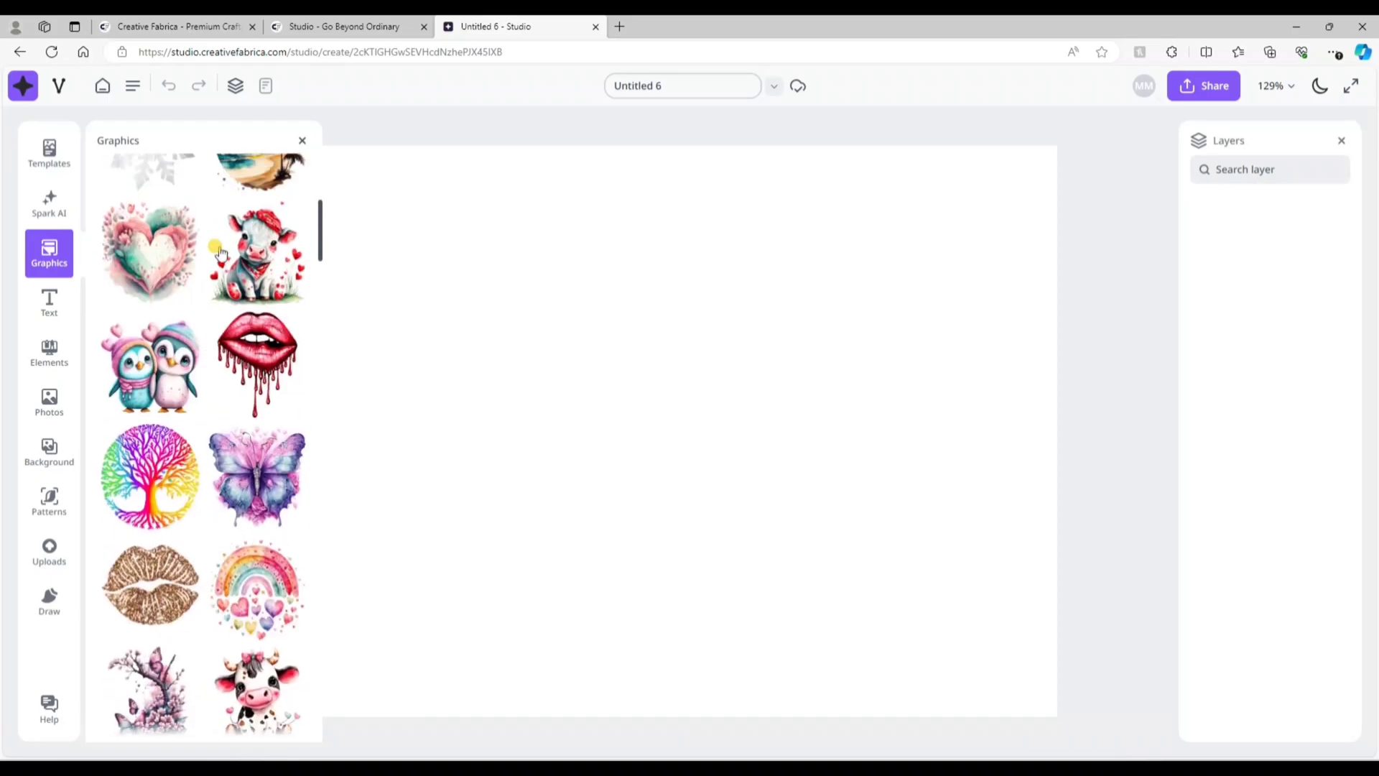
- Search the graphics for "hearts" and look through the results
left_click(217, 169)
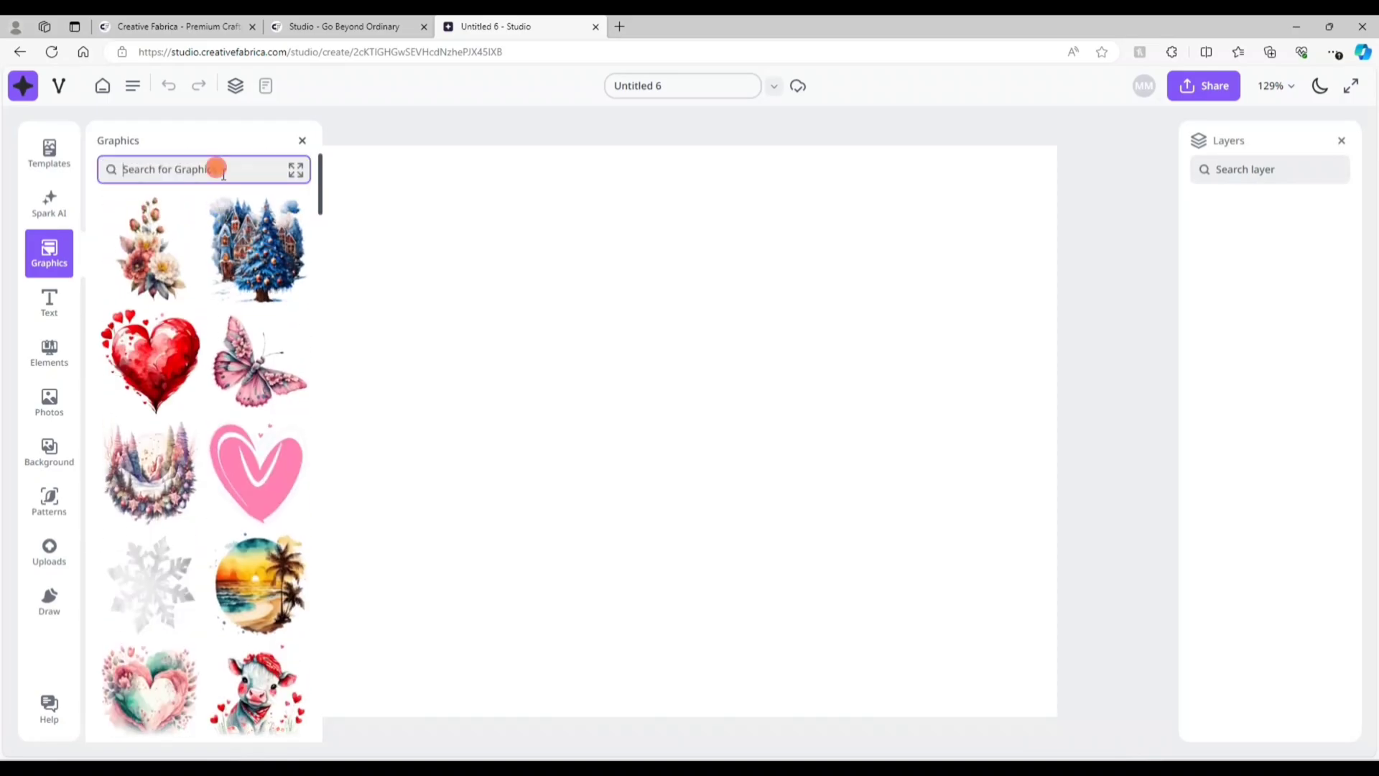
type("hearts")
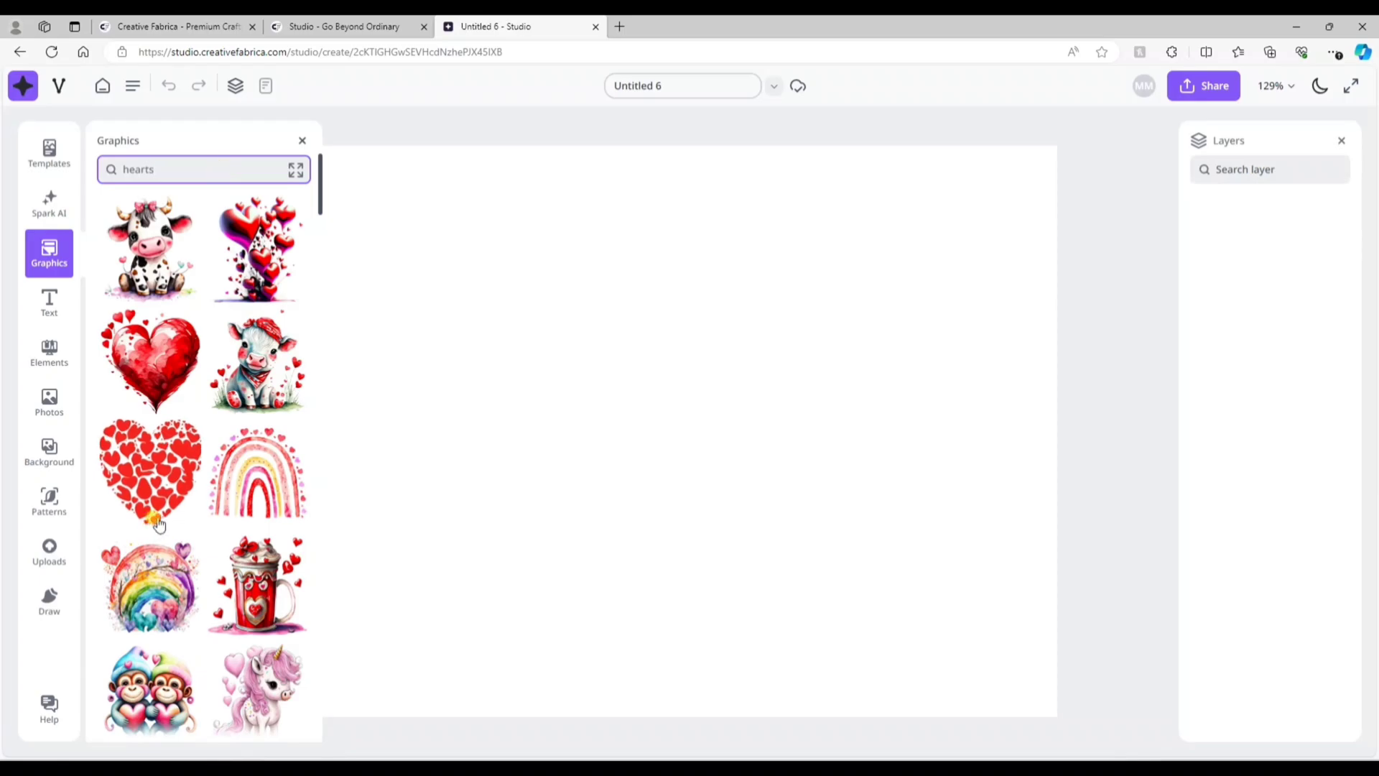
scroll(165, 524, "down", 10)
scroll(165, 524, "down", 15)
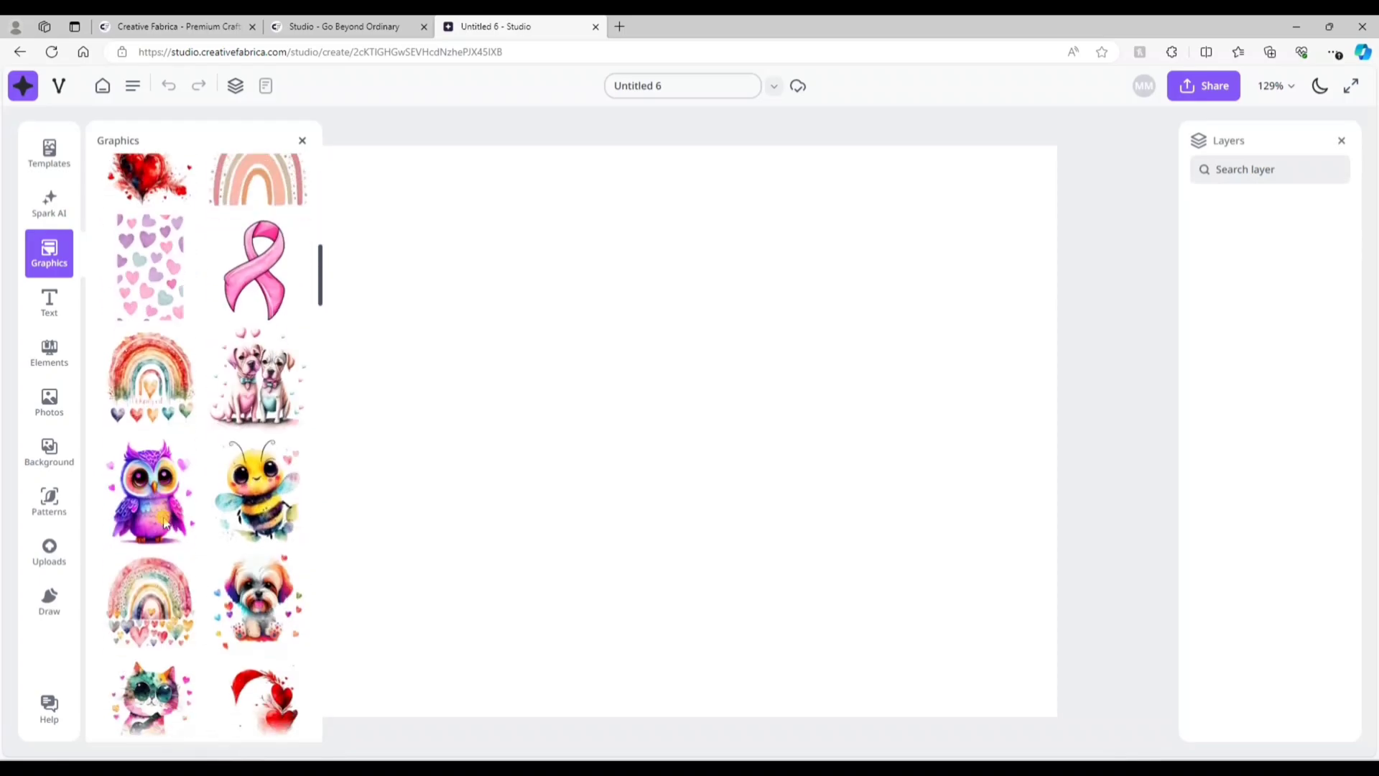
- Add a text field reading "Hello" to the blank page
left_click(49, 309)
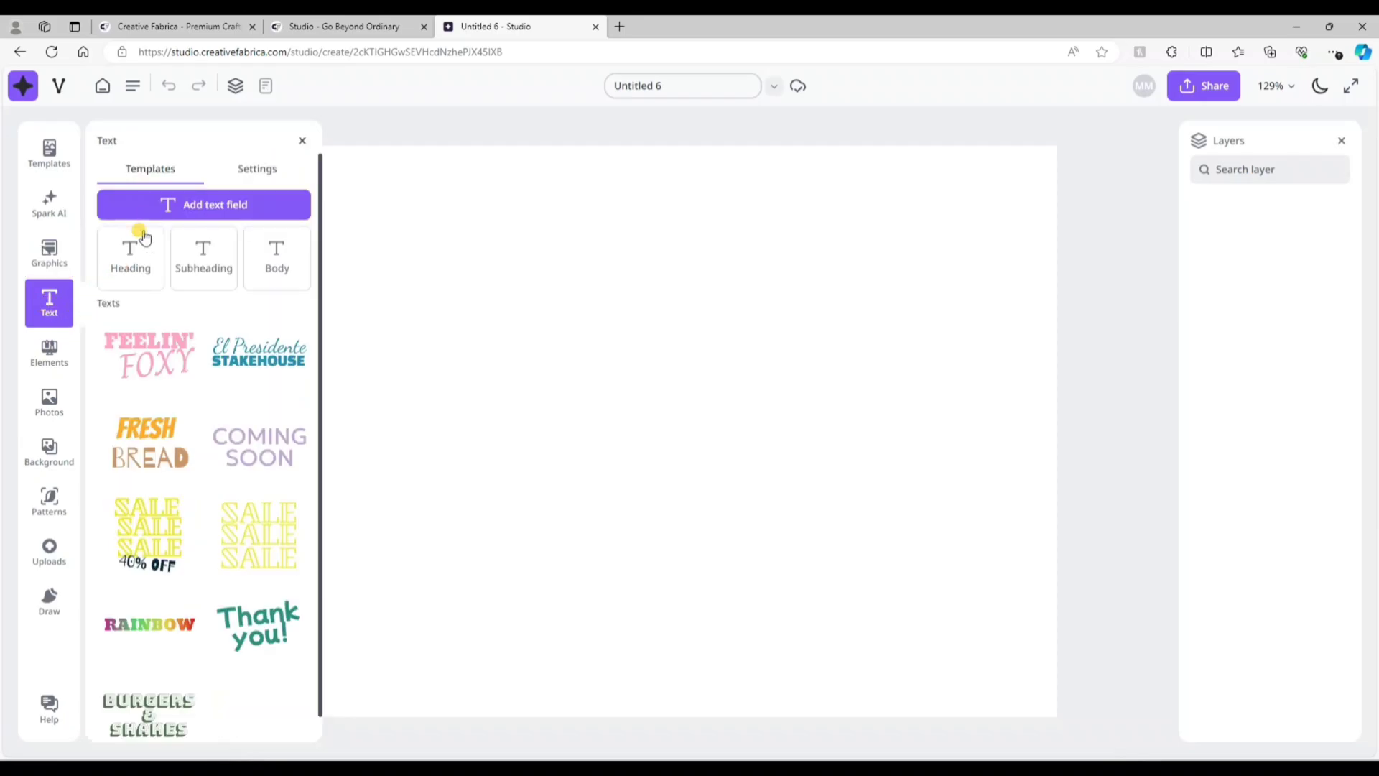
left_click(186, 206)
type("H")
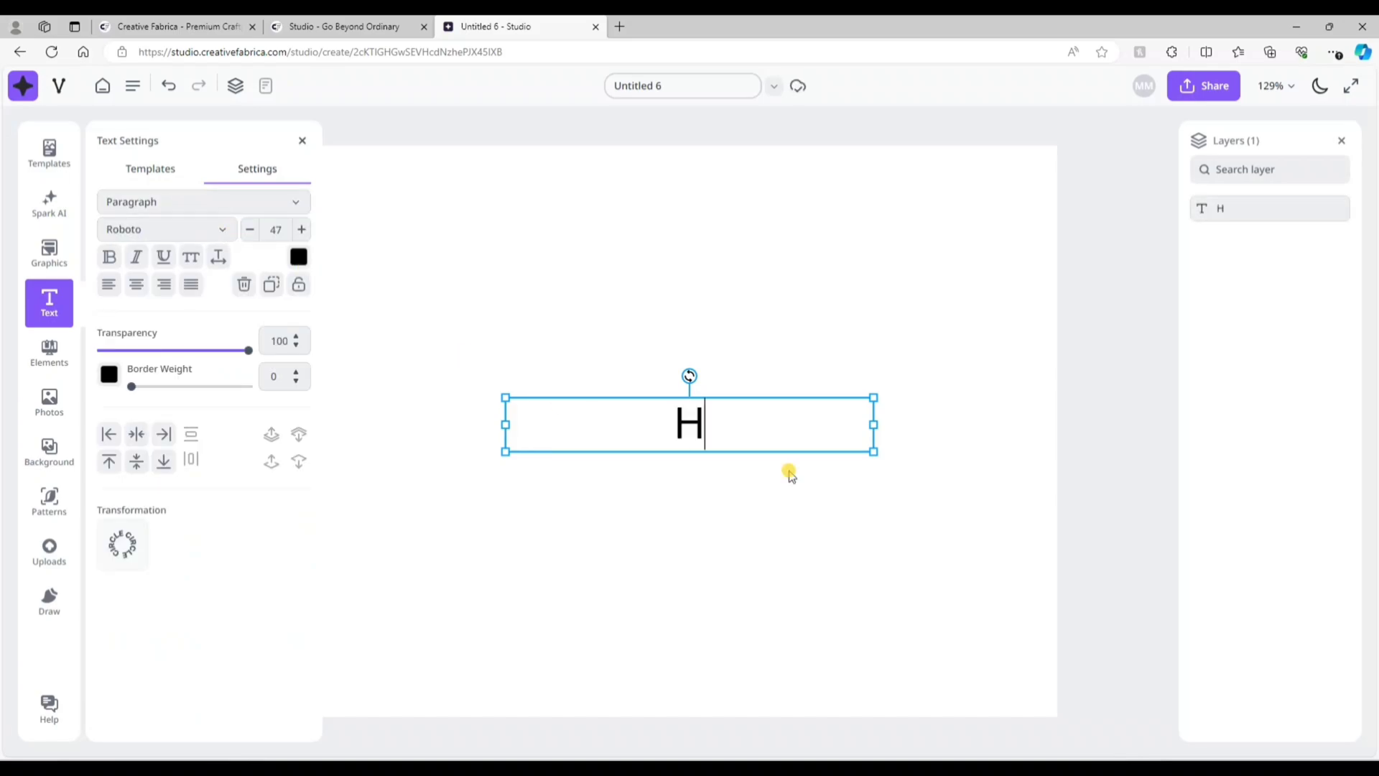
type("ello")
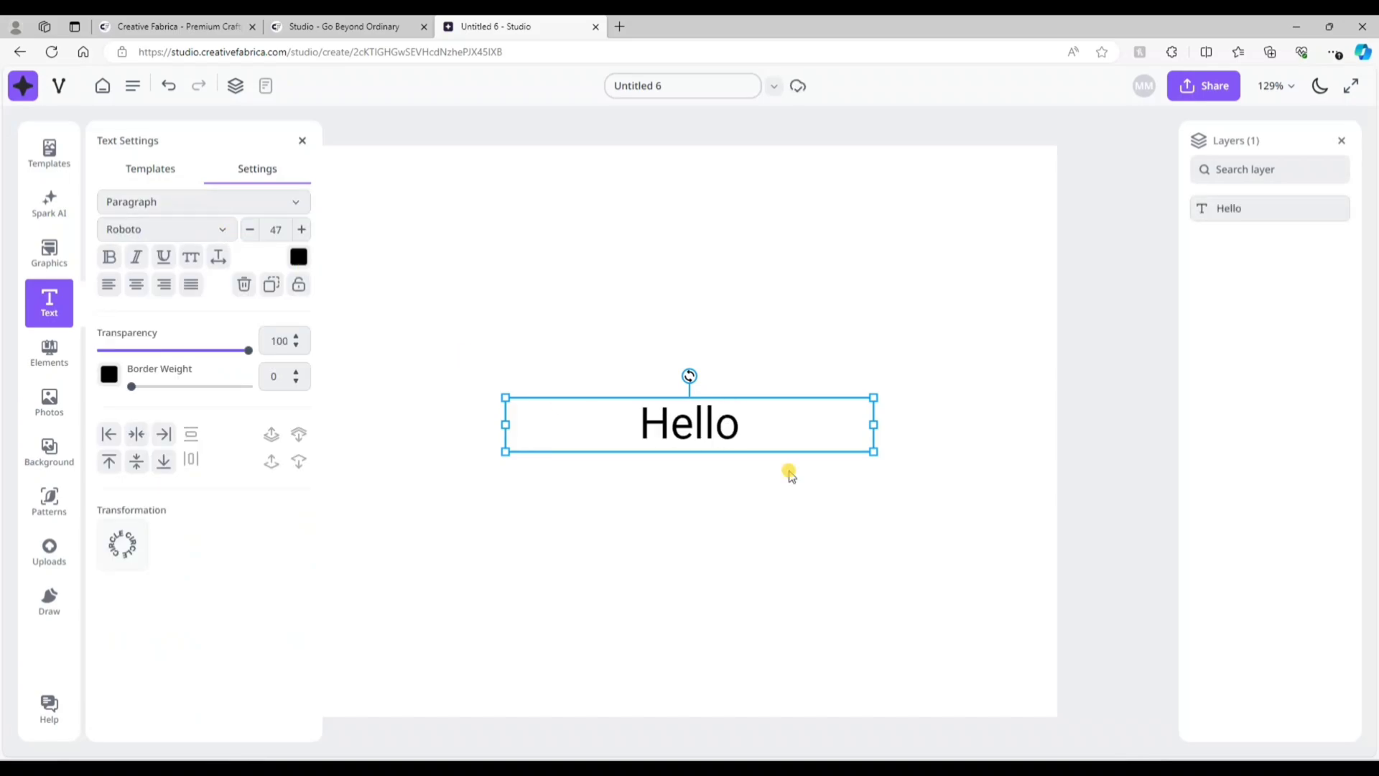
- Try the Akaya Telivigala and Alkatra fonts on the Hello text, settling on Catamaran
left_click(142, 233)
left_click(143, 437)
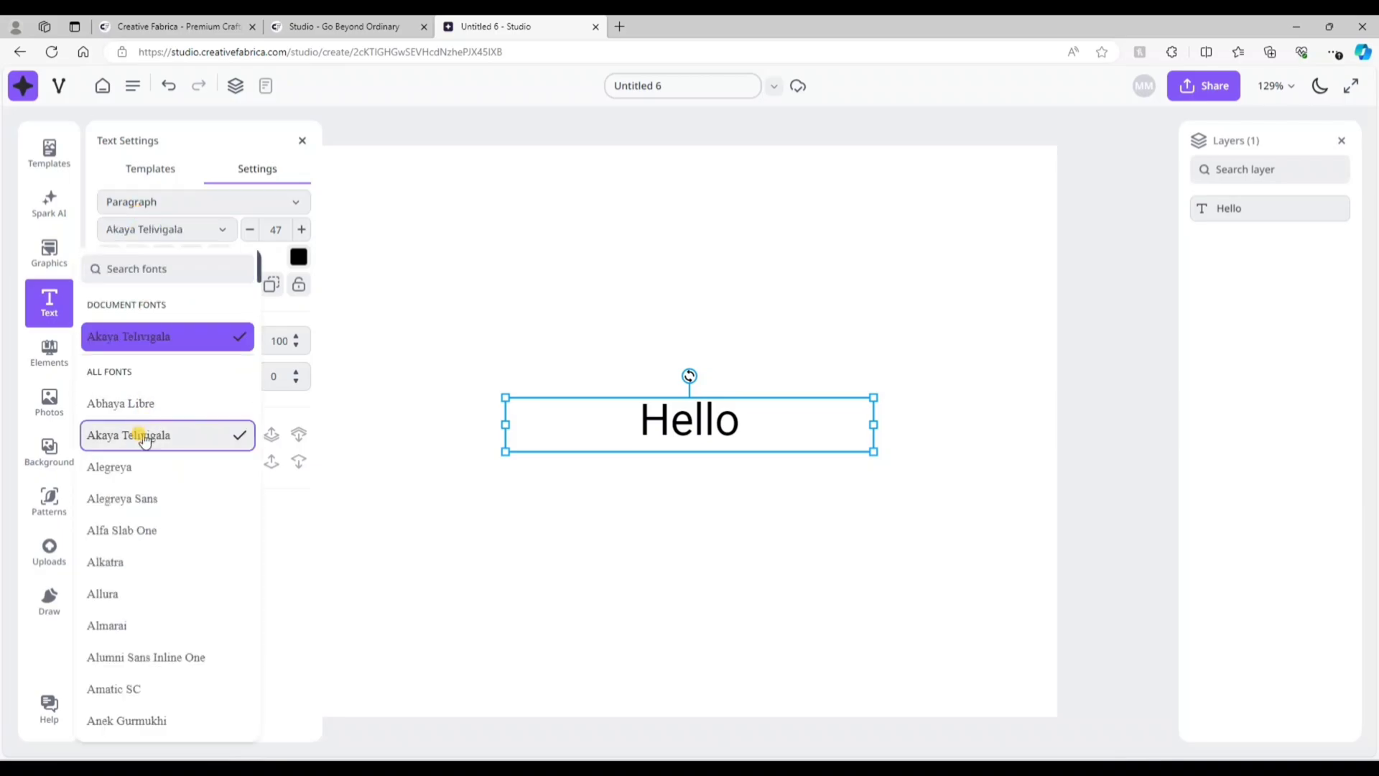
left_click(154, 560)
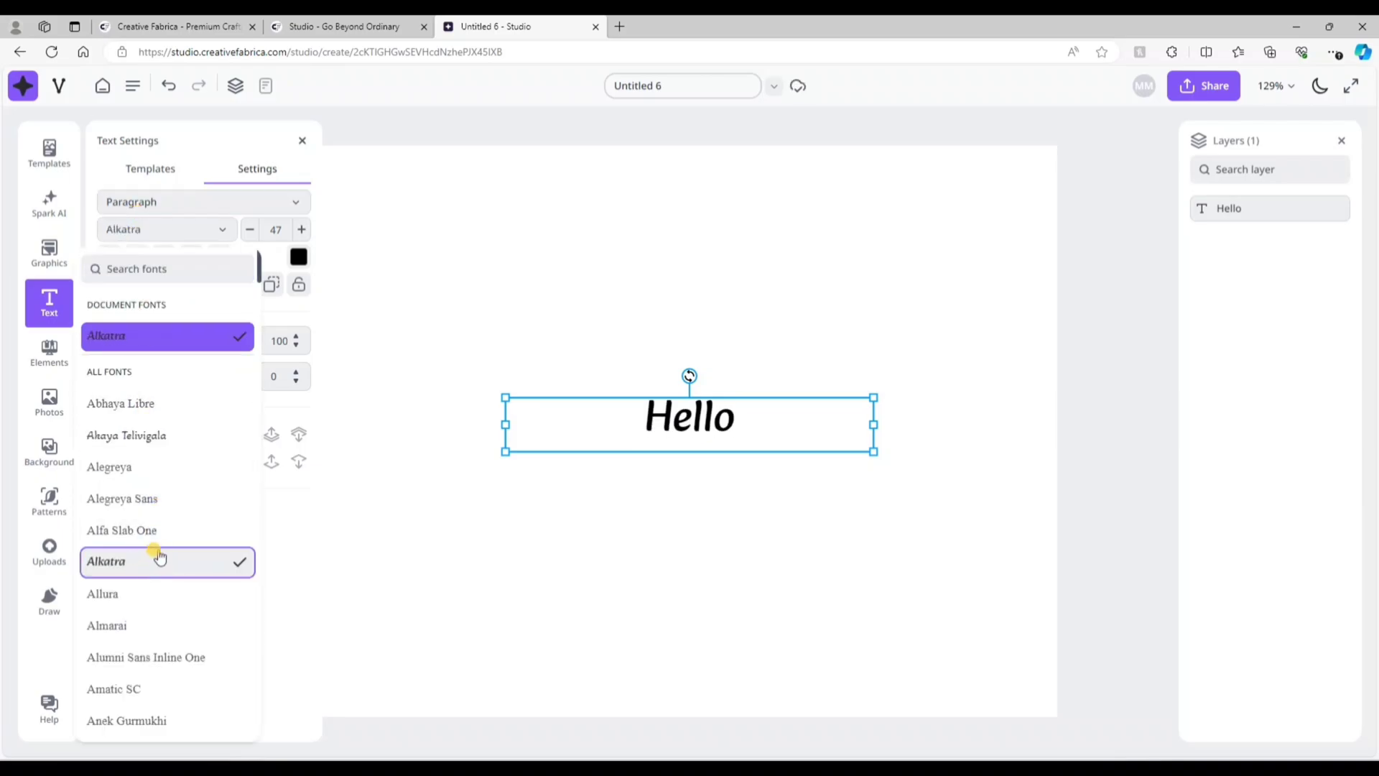
scroll(159, 558, "down", 15)
left_click(115, 591)
left_click(118, 623)
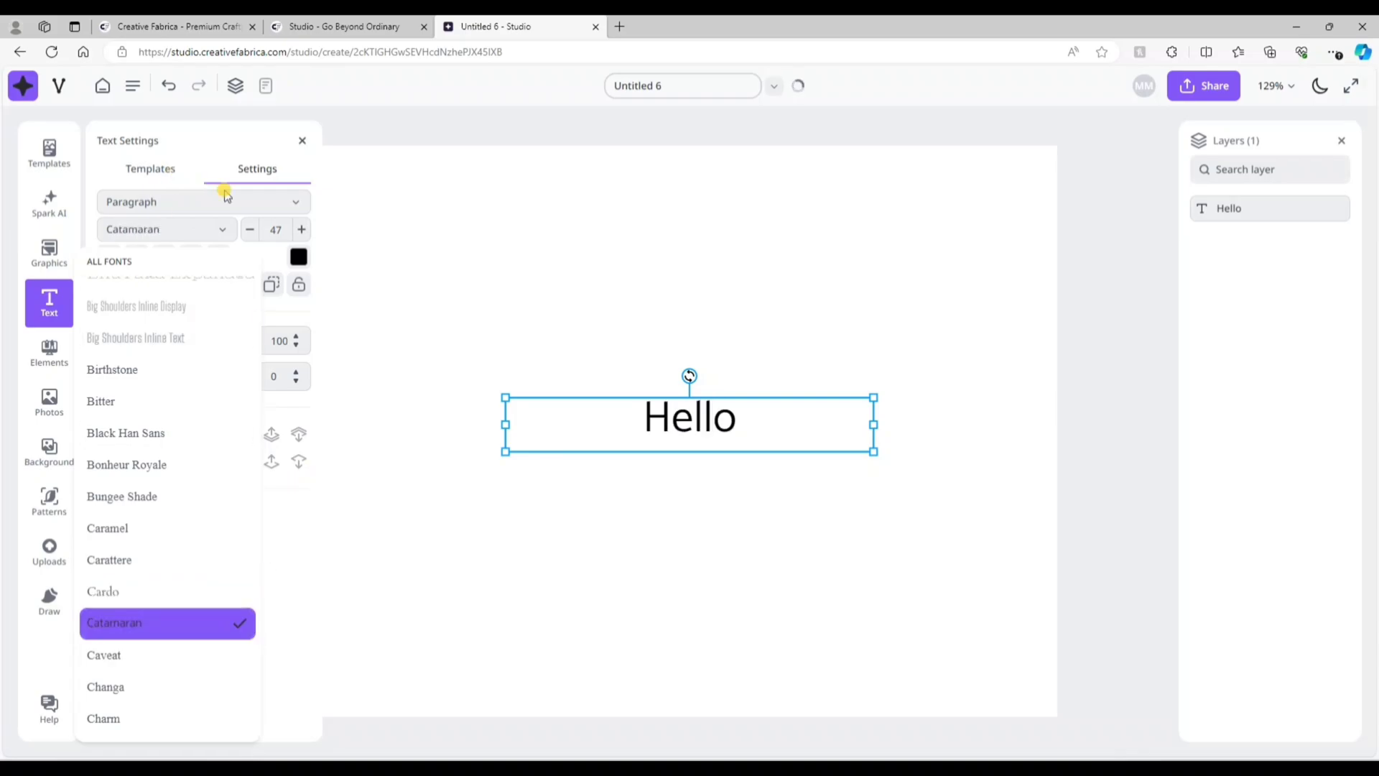
left_click(221, 228)
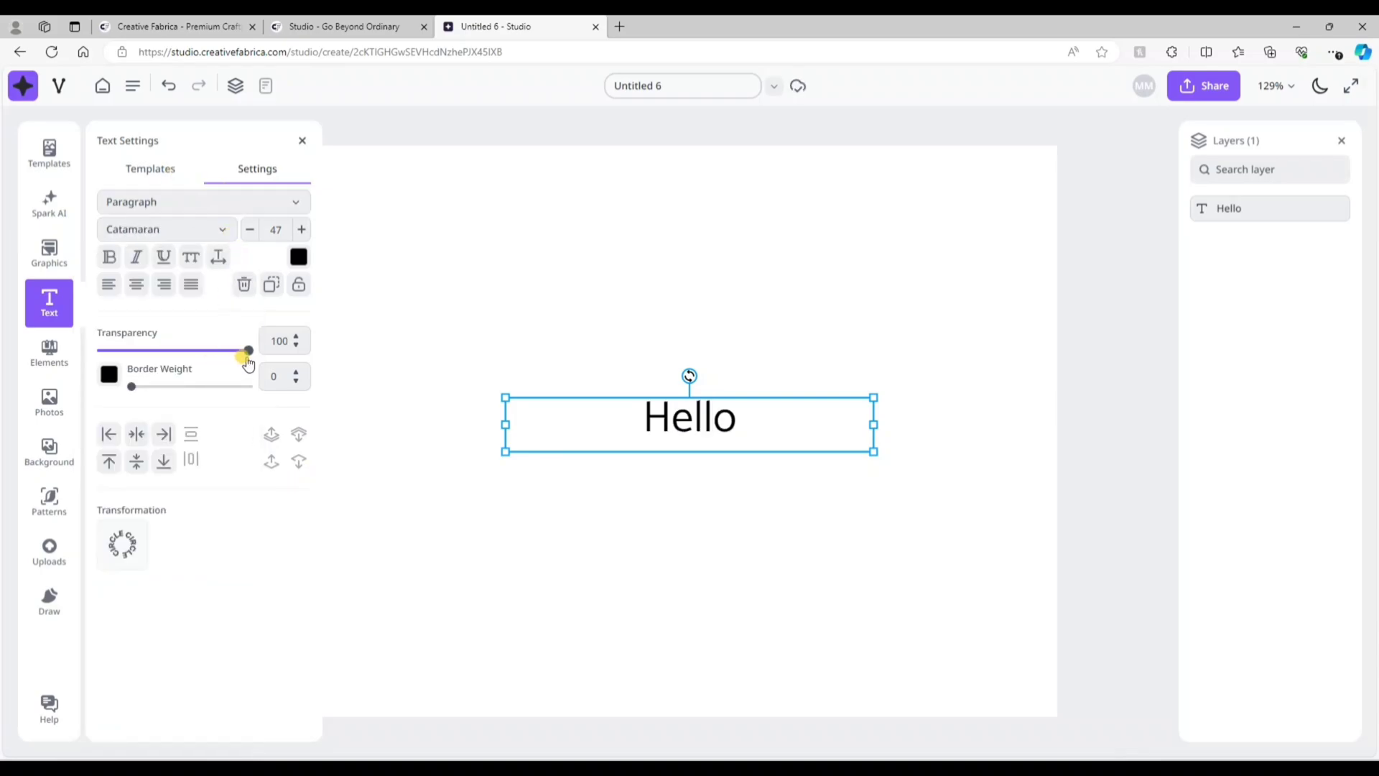
- Color the Hello text pink from the preset swatches and enlarge its font size to 128
left_click(299, 257)
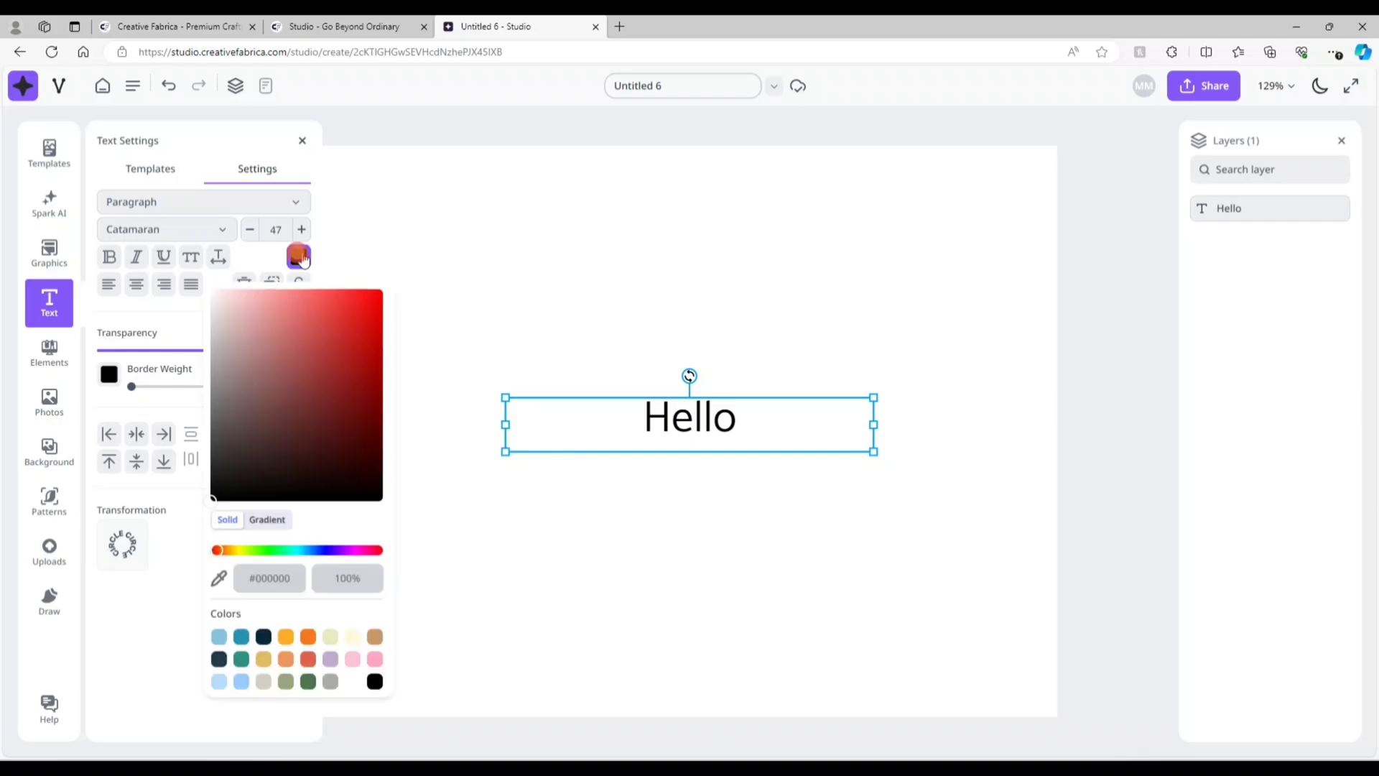
left_click(375, 660)
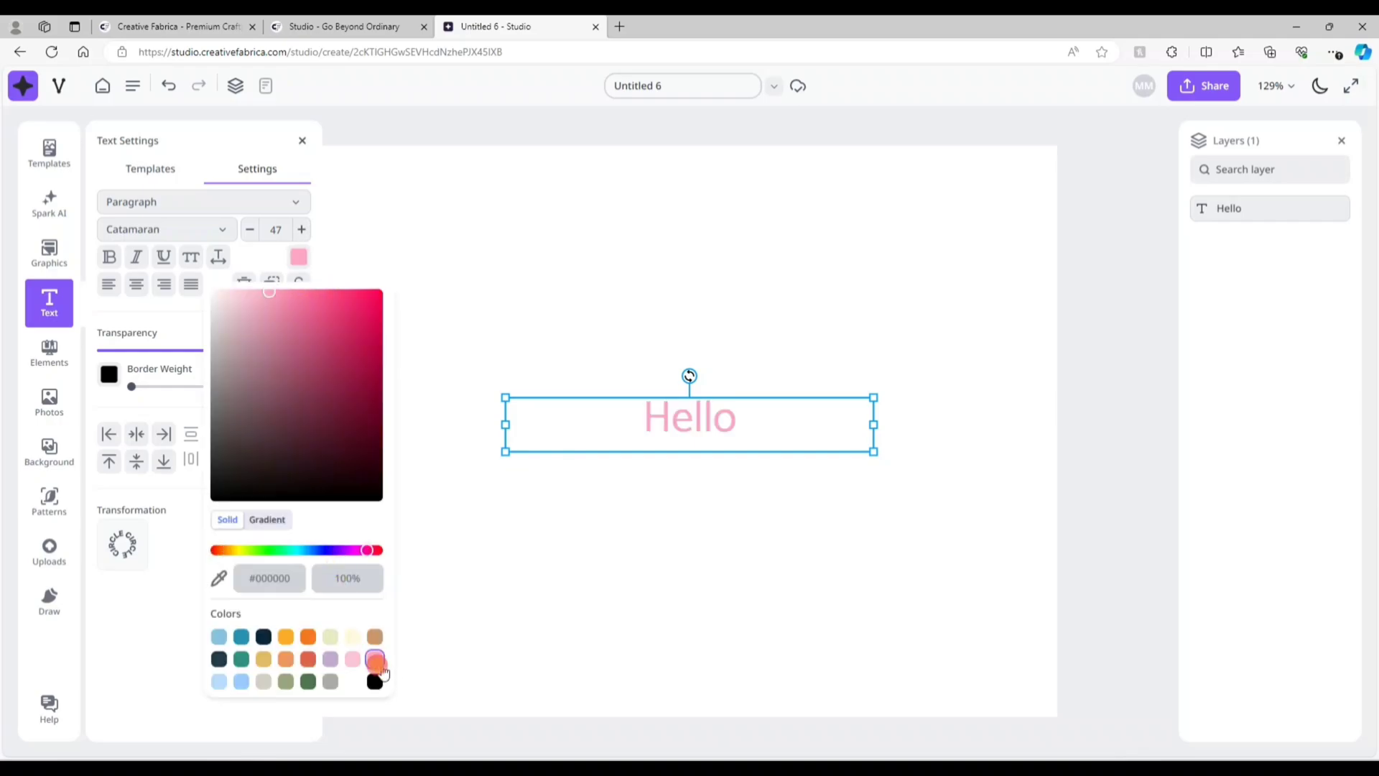
left_click(351, 246)
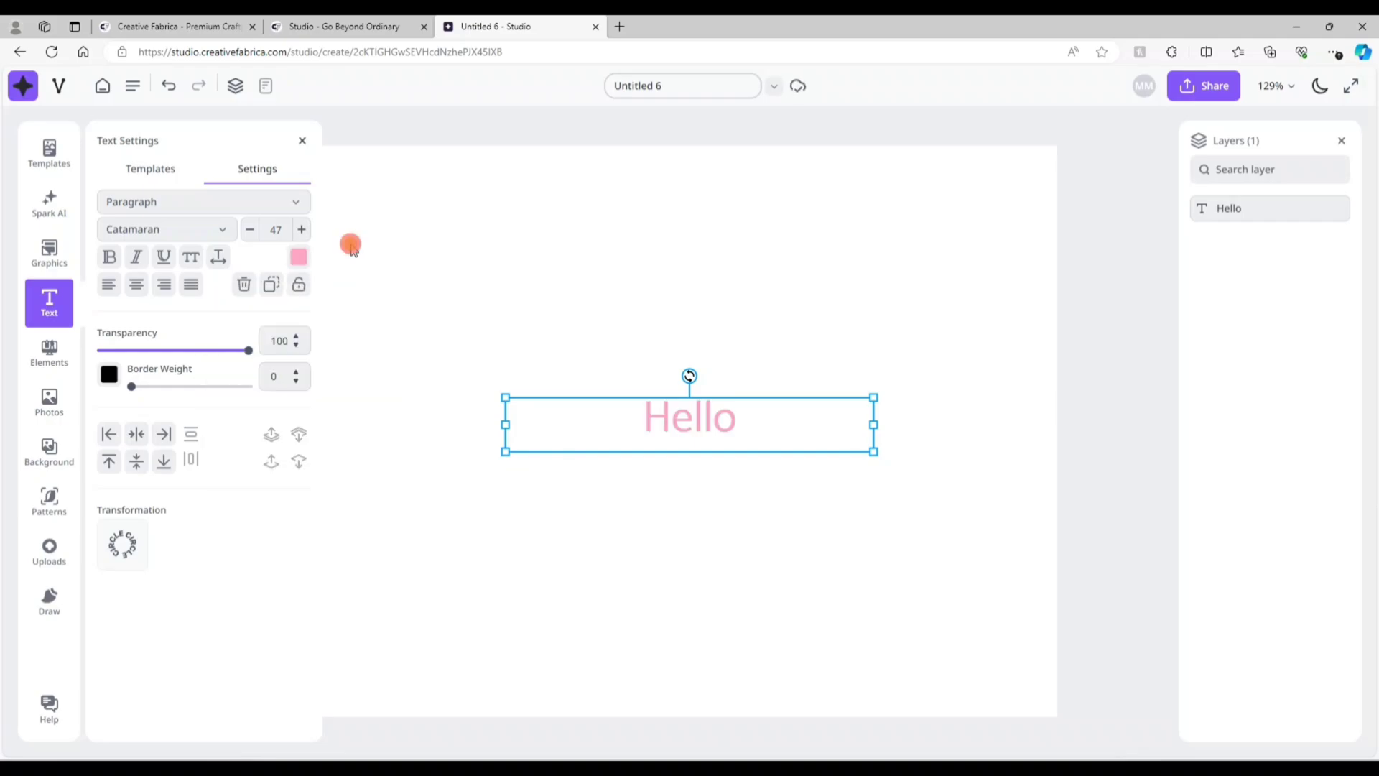
left_click(302, 229)
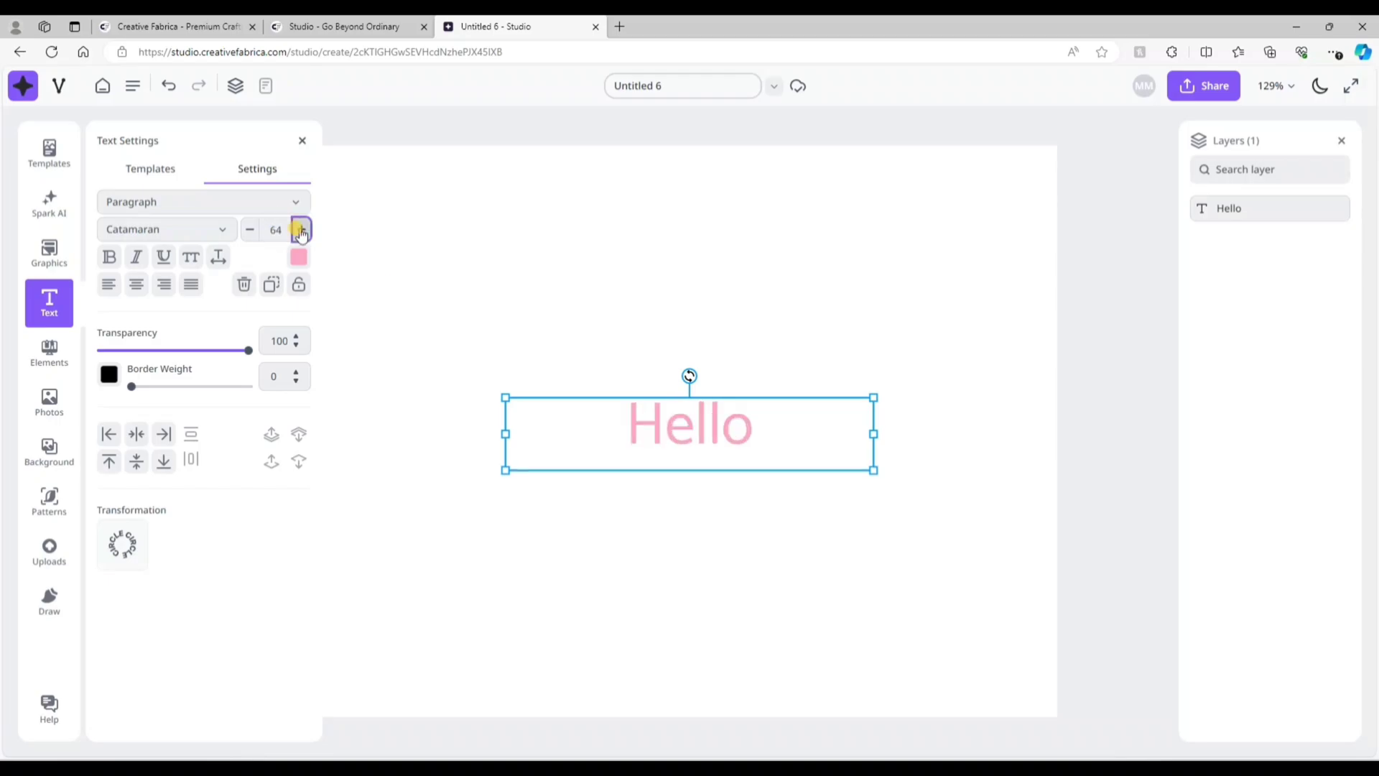
- Set the Hello text's transparency to 72 and its border weight to 28
left_click(244, 348)
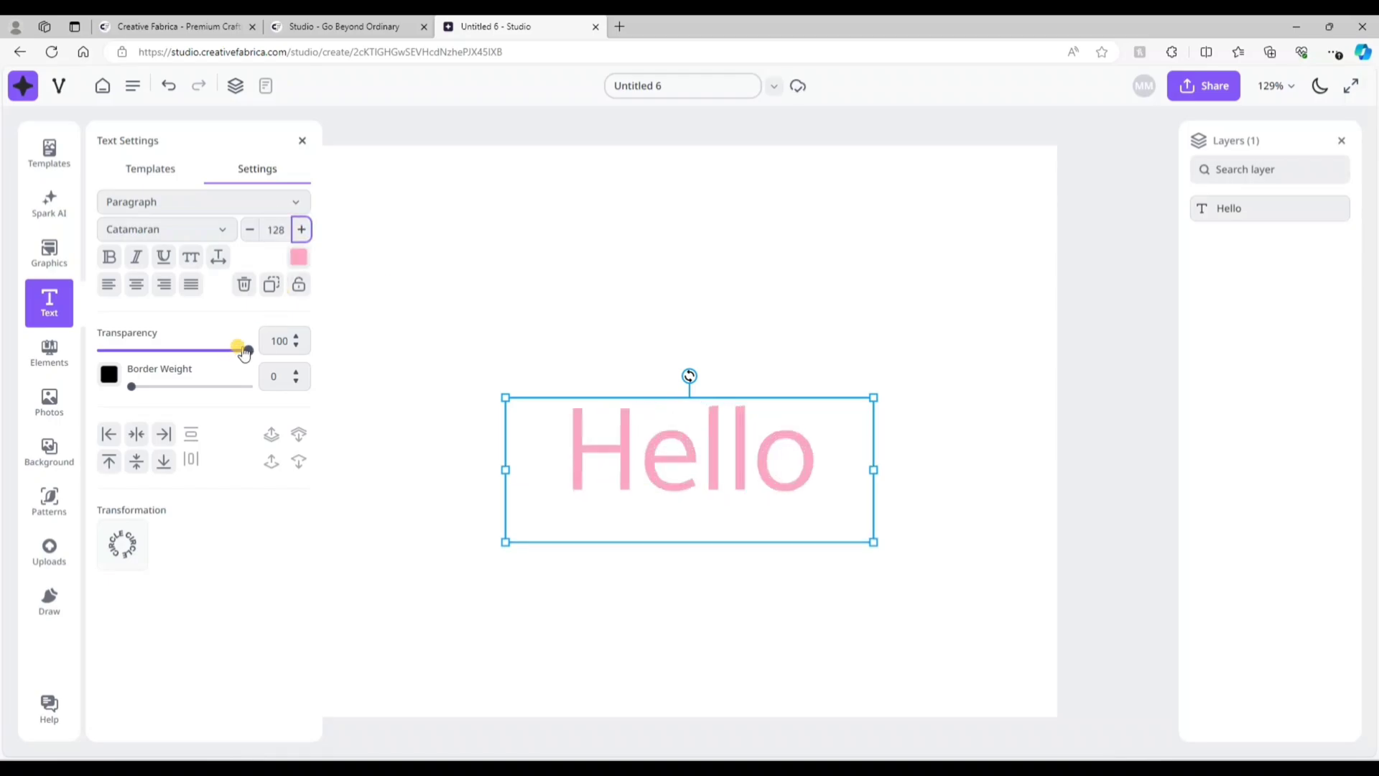
left_click_drag(248, 355, 210, 357)
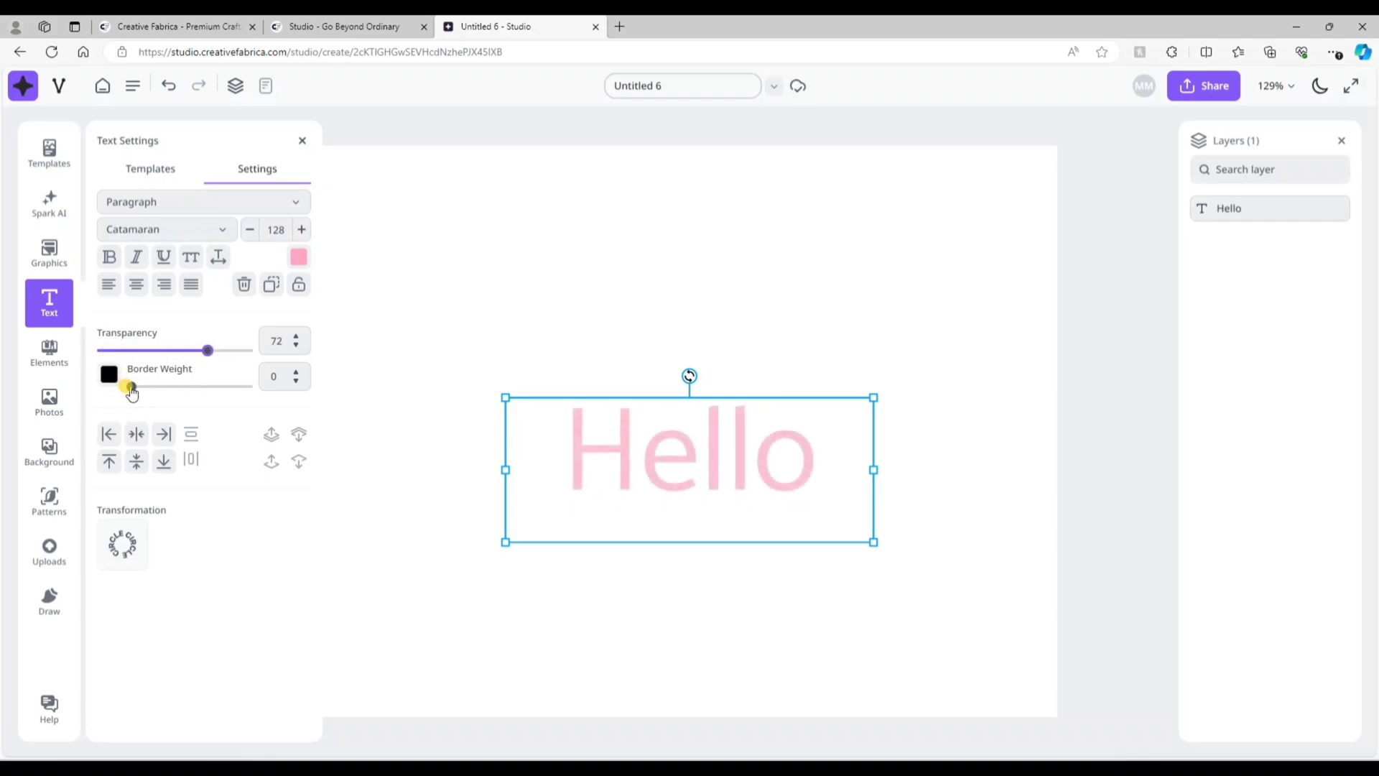
left_click_drag(131, 391, 164, 395)
- Try a red border color on the Hello text and change it to near-black
left_click(108, 374)
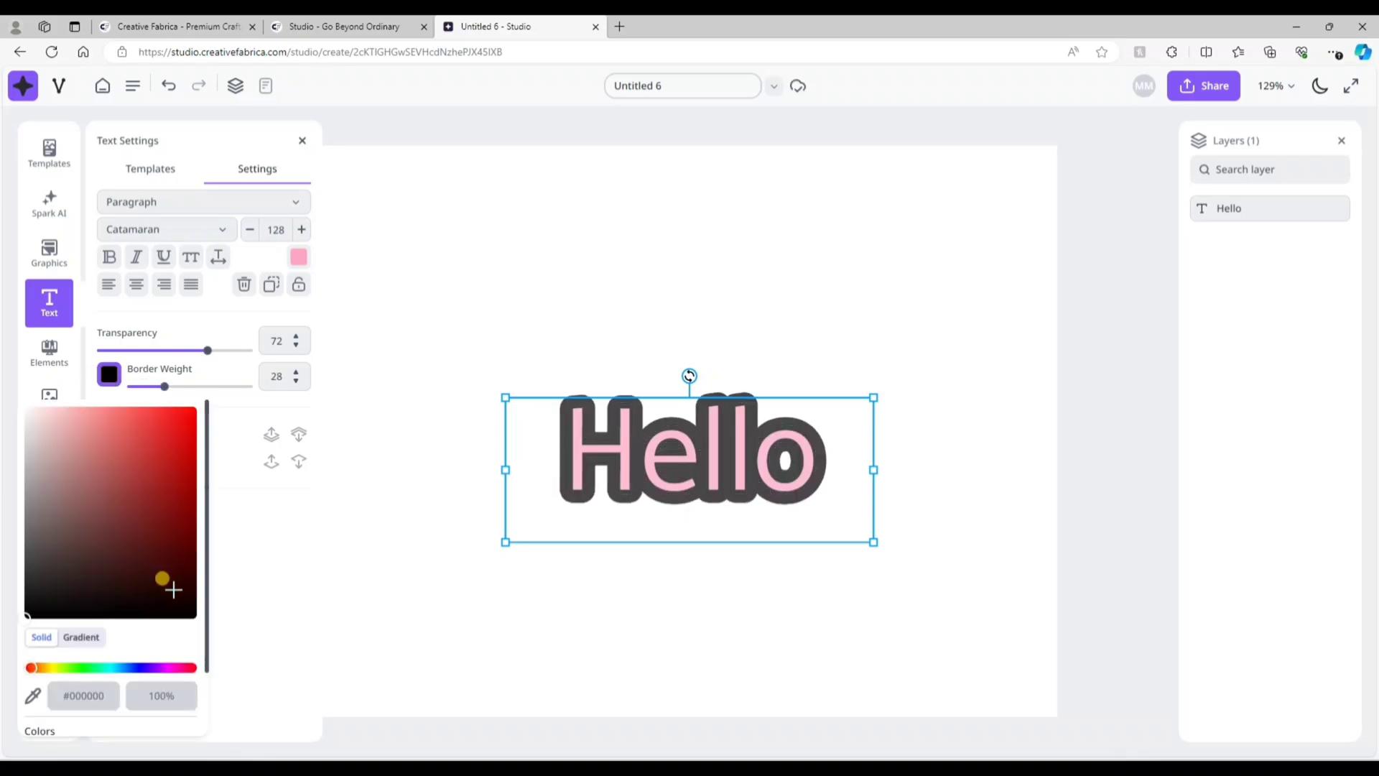
left_click(181, 434)
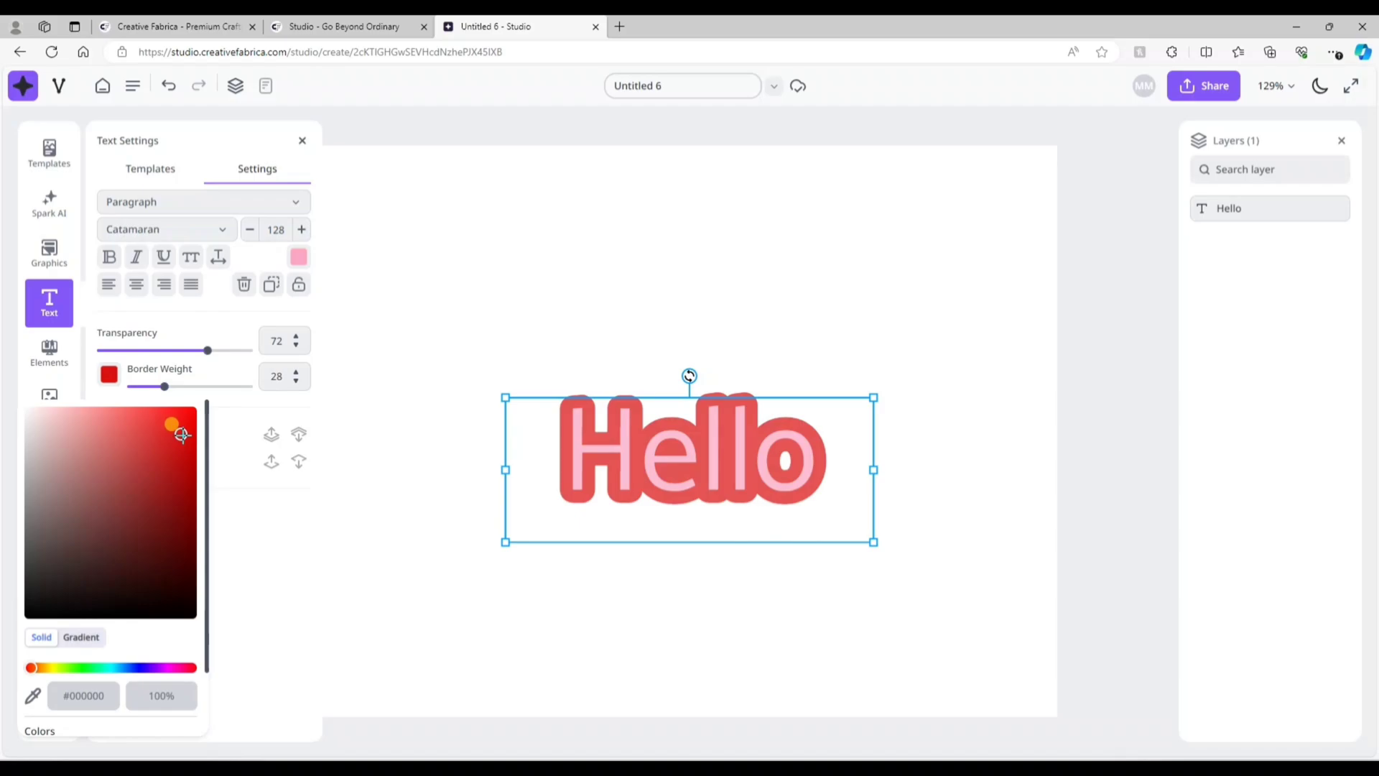
left_click(177, 609)
left_click_drag(179, 611, 212, 630)
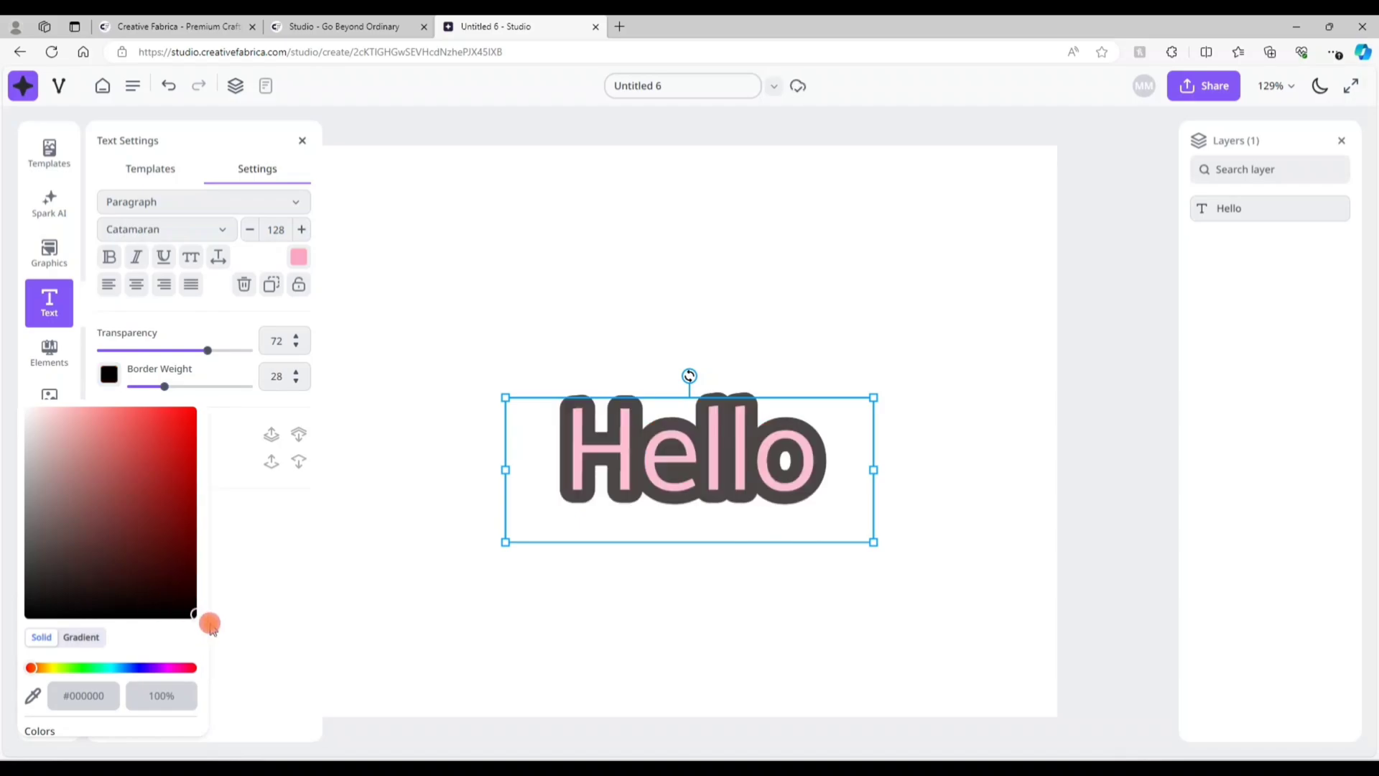
- Set the Hello text's border color to bright red
left_click(100, 452)
left_click(186, 422)
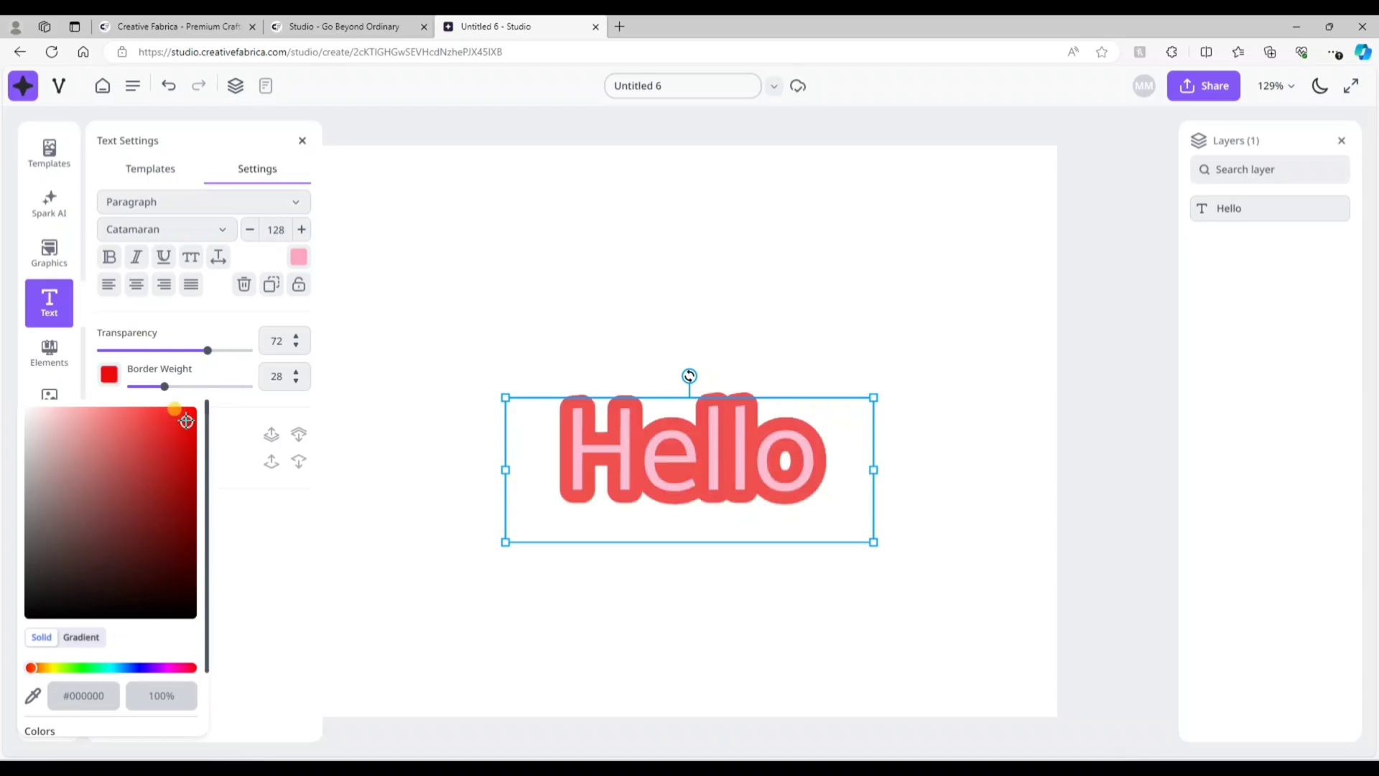
left_click(233, 334)
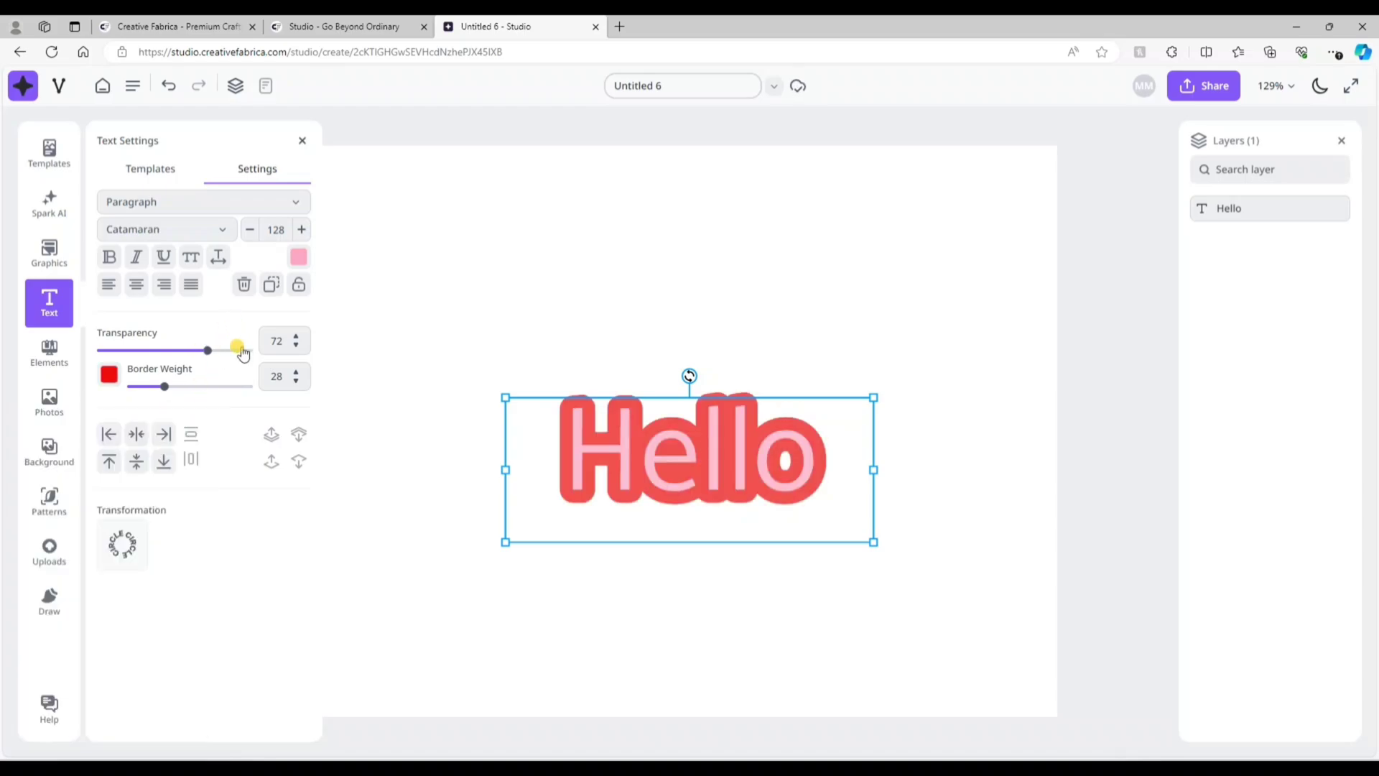
- Try the circular transformation on the Hello text, including its radius control, and turn the transformation off again
left_click(117, 546)
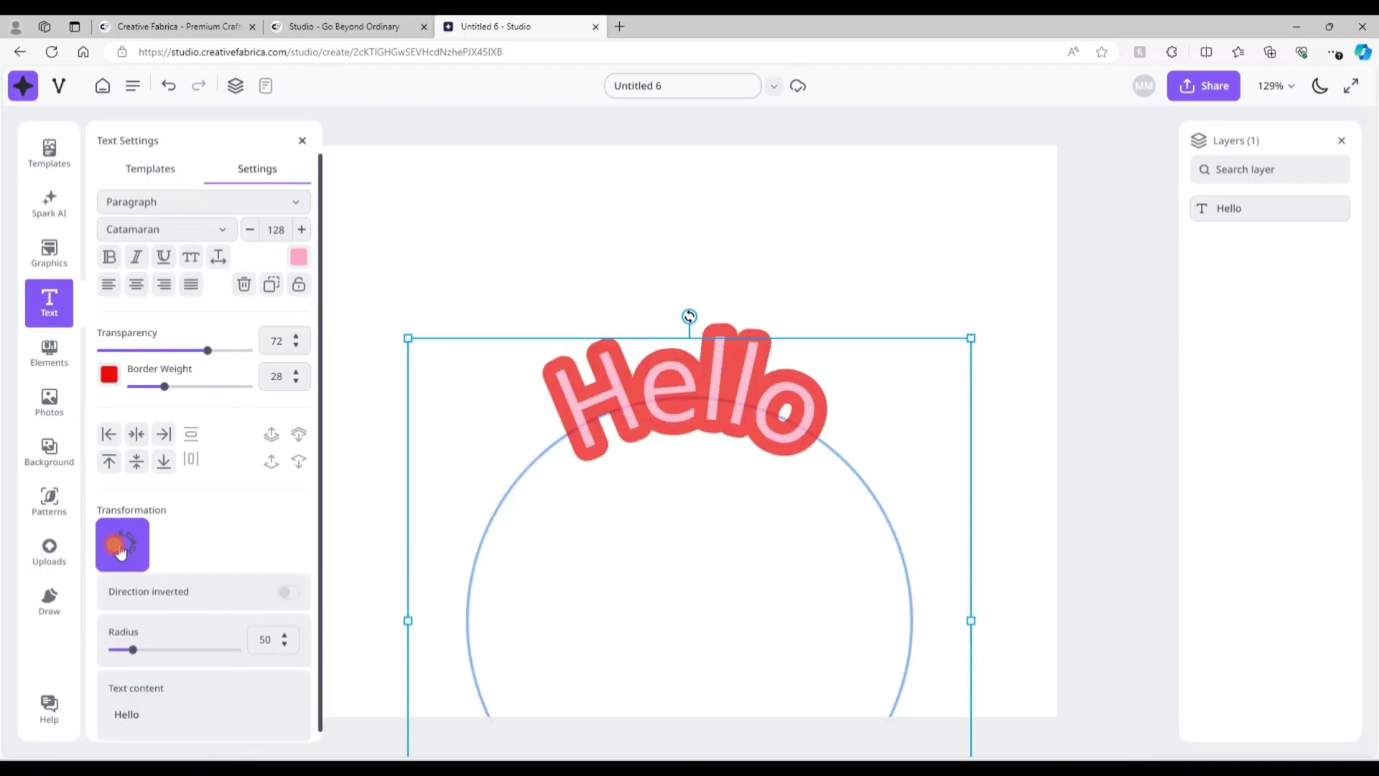
mouse_move(134, 653)
left_mouse_down()
mouse_move(179, 652)
mouse_move(116, 651)
mouse_move(133, 650)
left_mouse_up()
left_click(138, 548)
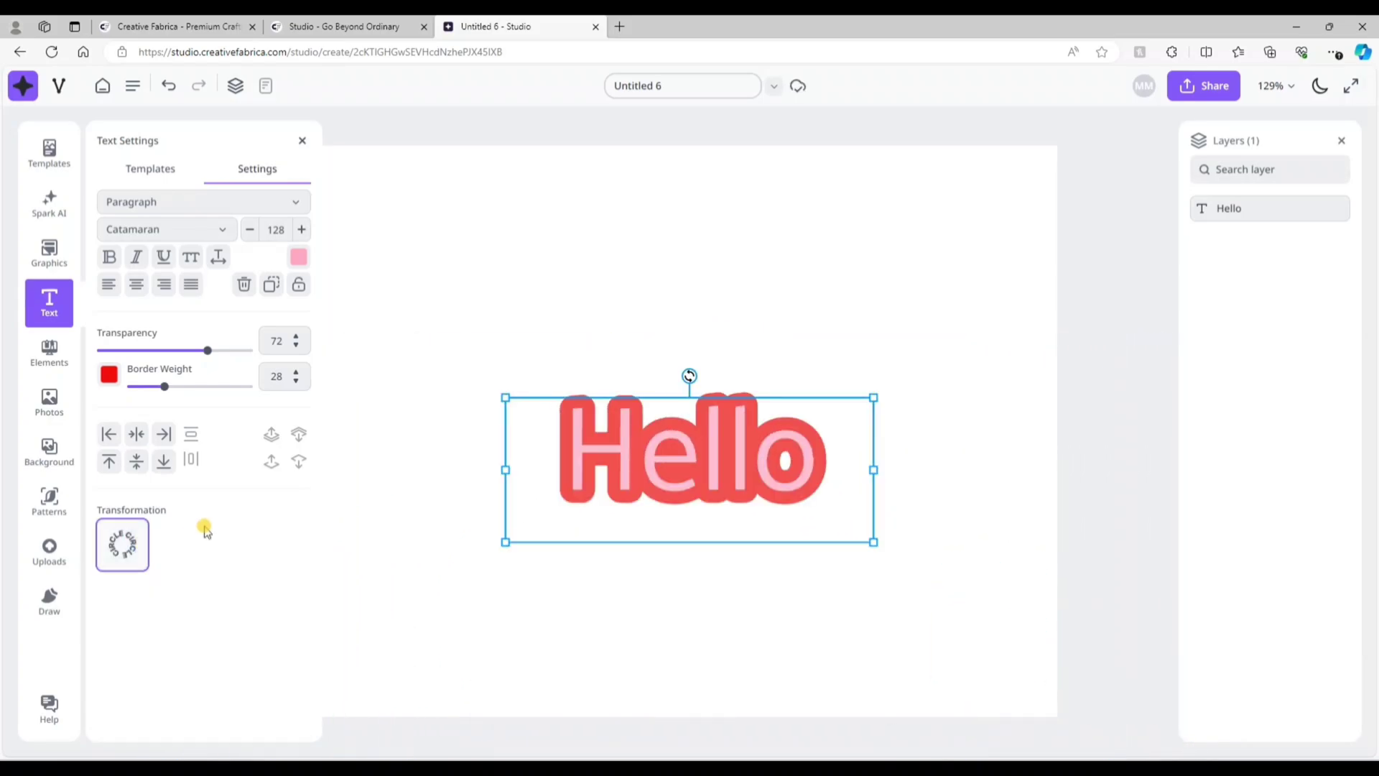
- Browse the elements library and add the solid straight line to the canvas
left_click(44, 355)
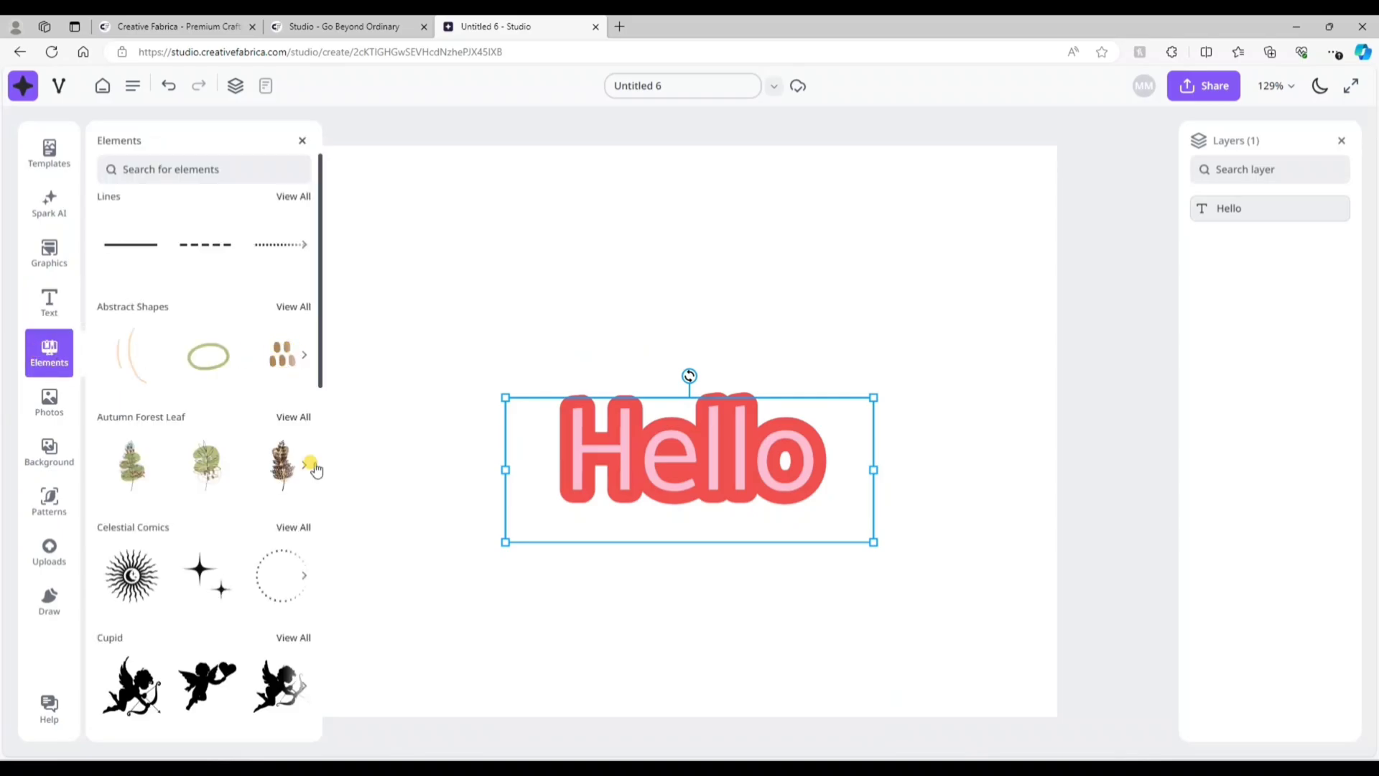
scroll(151, 390, "down", 4)
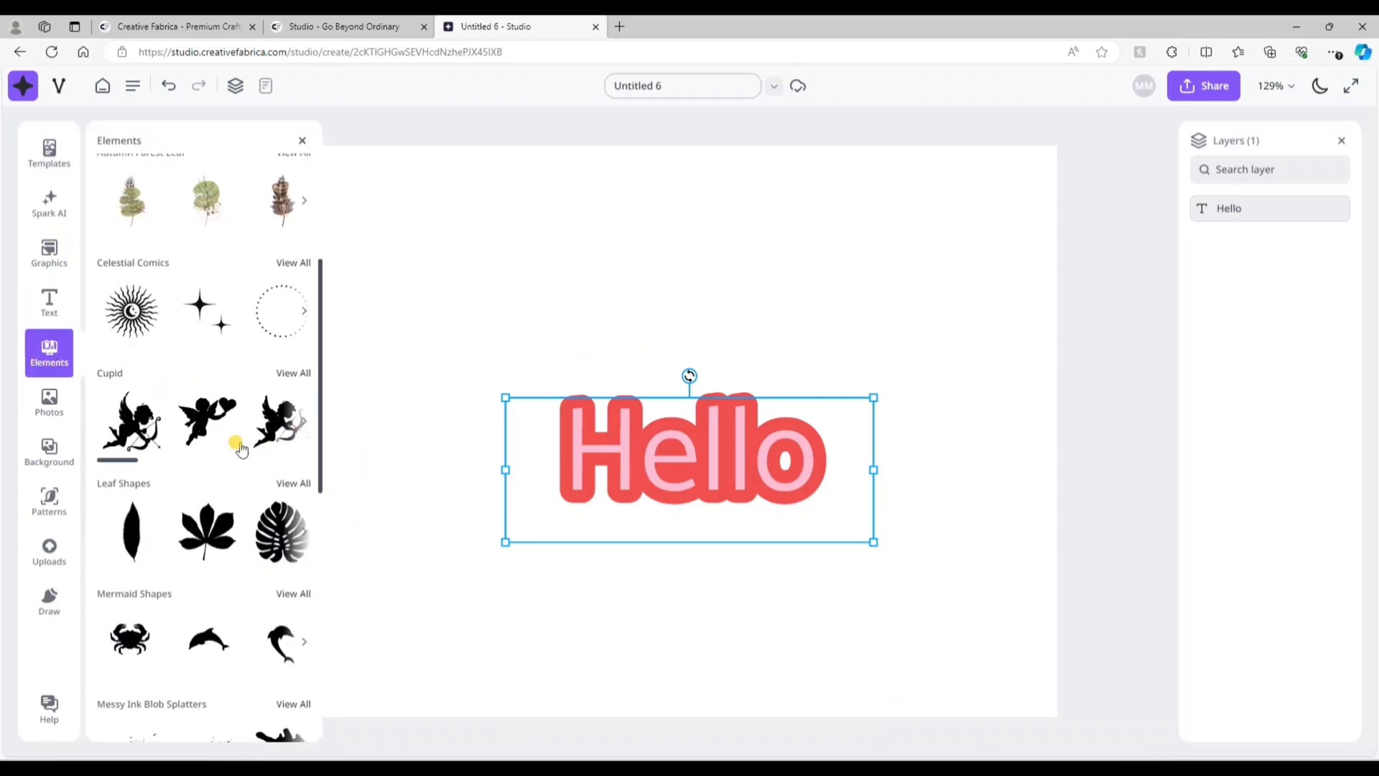
scroll(225, 363, "up", 4)
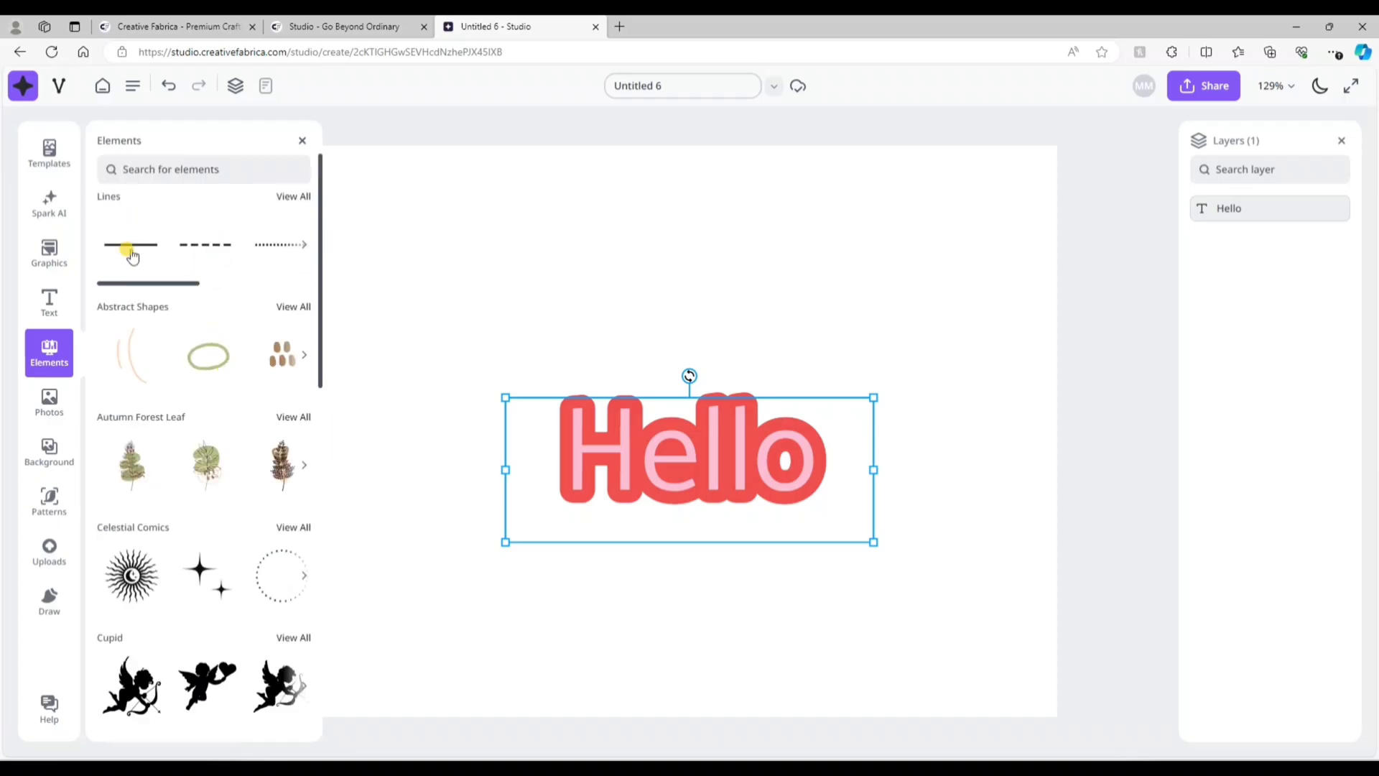
left_click(133, 245)
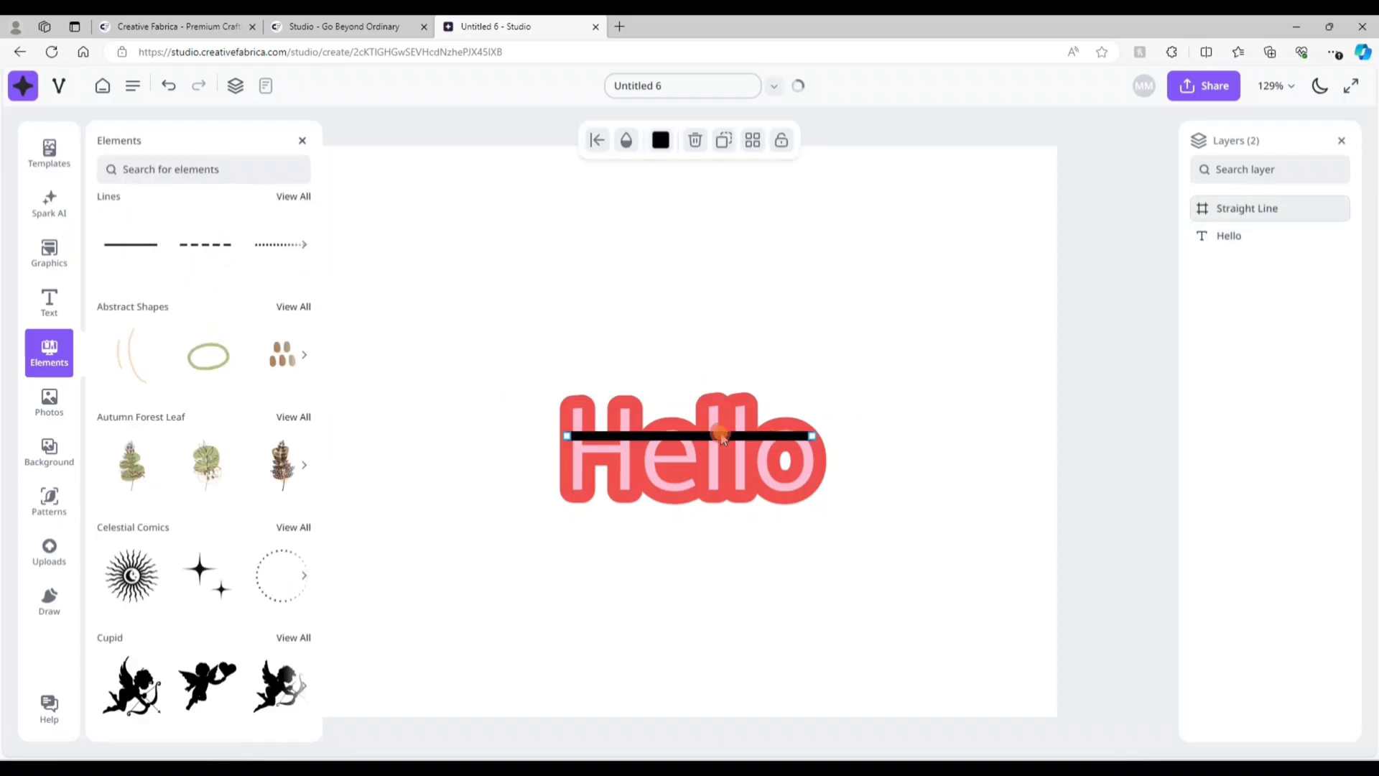
- Move the straight line above the Hello text and extend its right end toward the canvas edge
left_click_drag(722, 417, 725, 334)
left_click(871, 359)
left_click(806, 334)
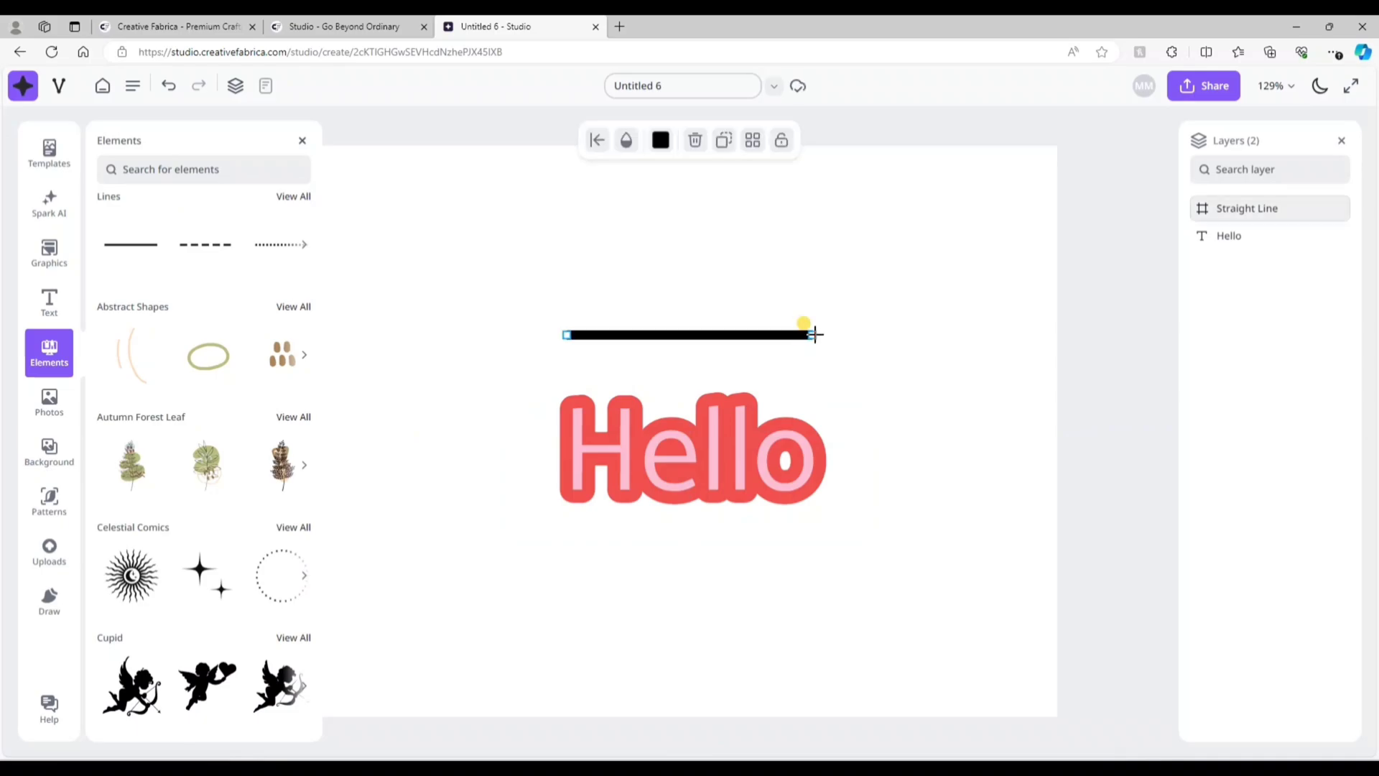
left_click_drag(825, 335, 976, 336)
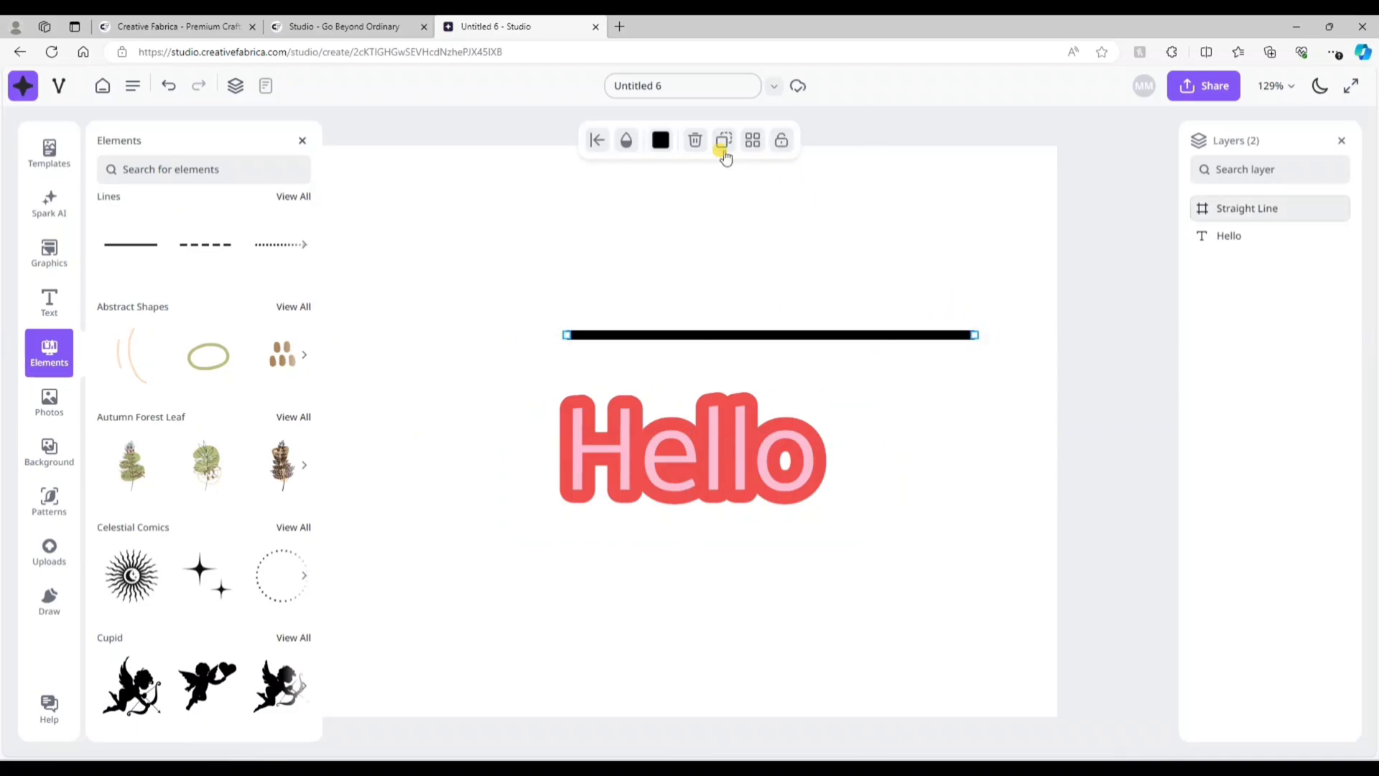
- Recolor the straight line muted pink and check its transparency control, leaving it at 100%
left_click(664, 143)
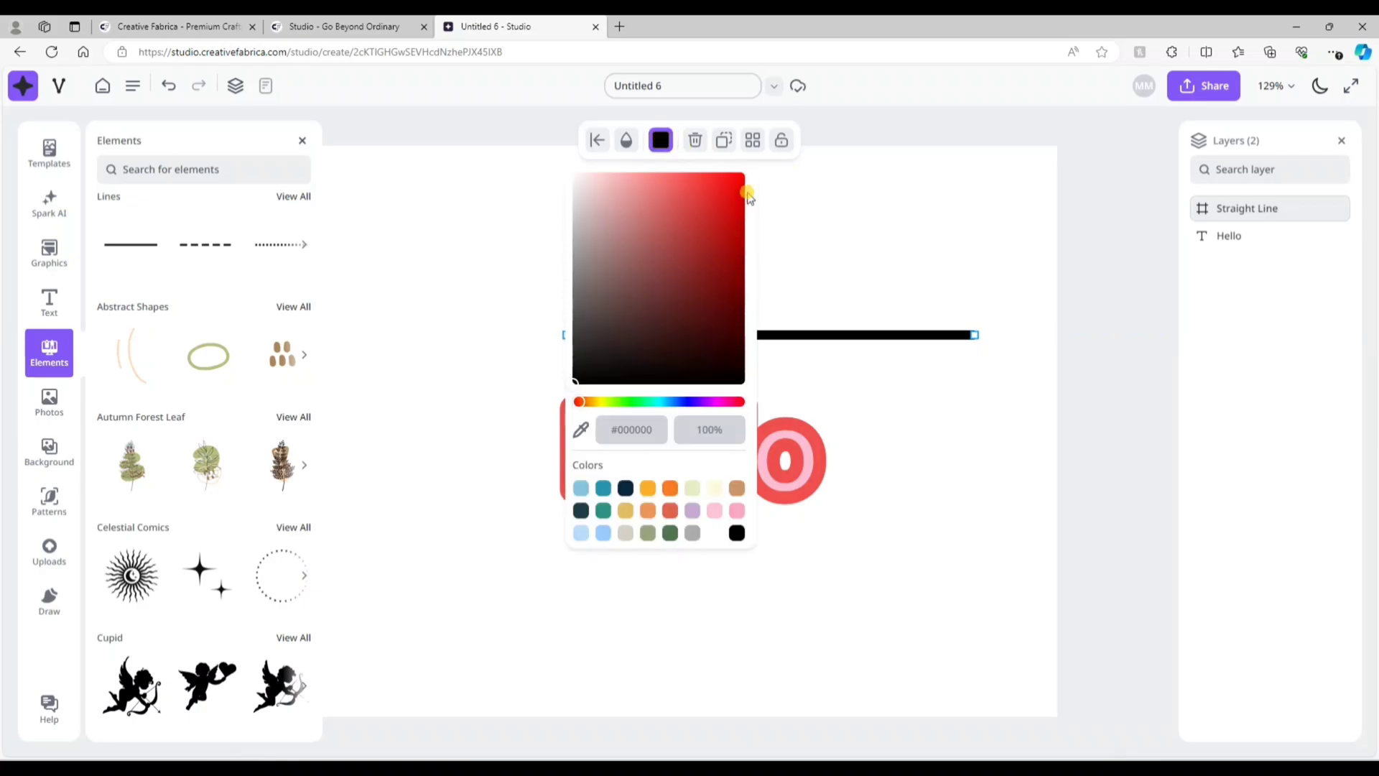
left_click_drag(713, 404, 726, 402)
left_click_drag(626, 187, 638, 198)
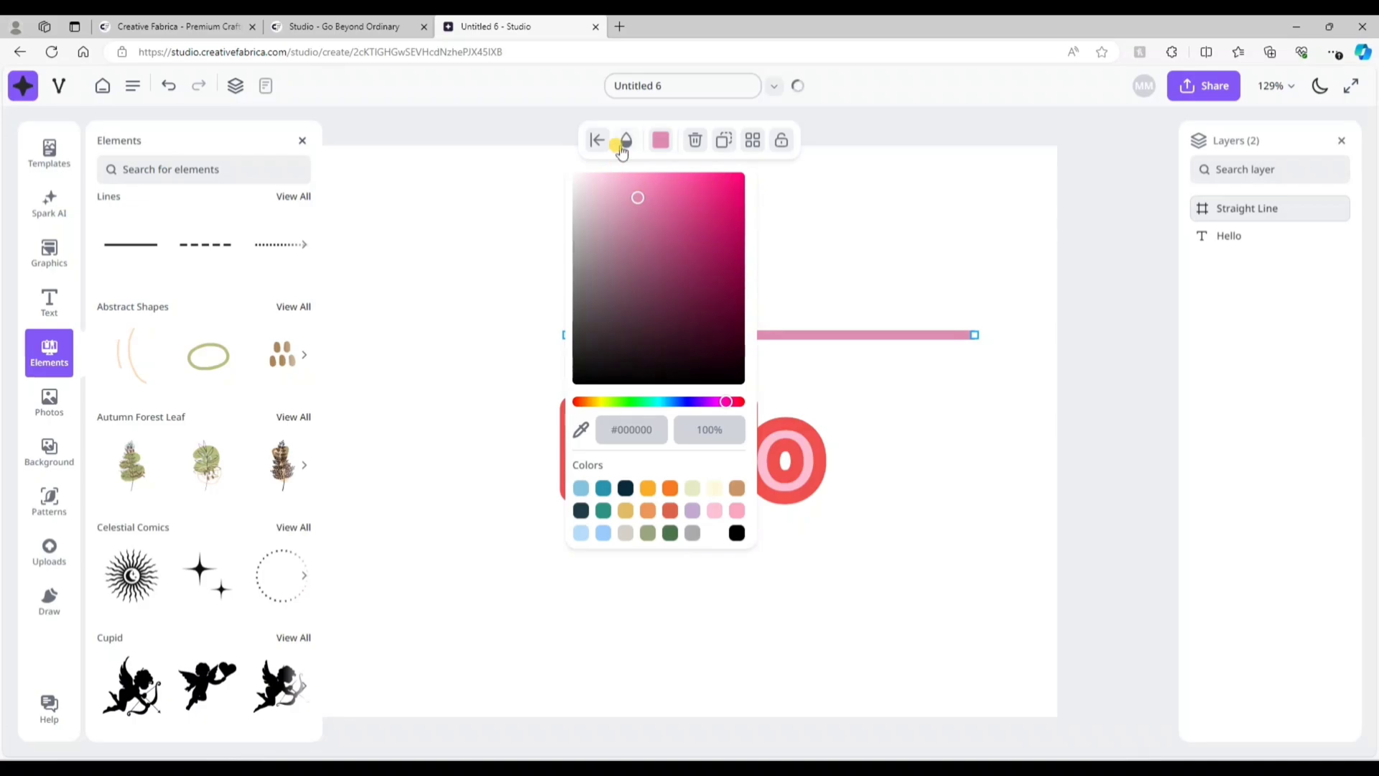
left_click(874, 254)
left_click(871, 335)
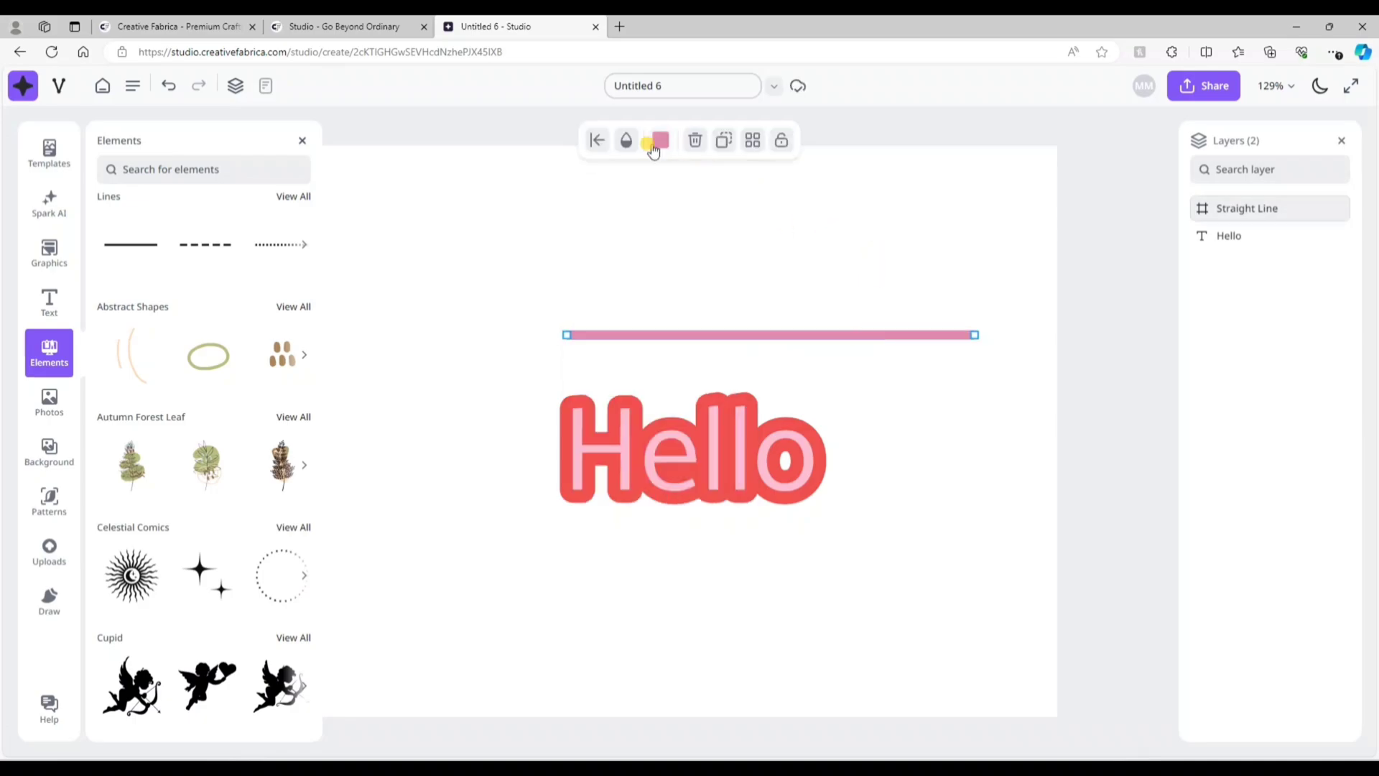
left_click(626, 140)
mouse_move(759, 222)
left_mouse_down()
mouse_move(527, 228)
mouse_move(769, 225)
left_mouse_up()
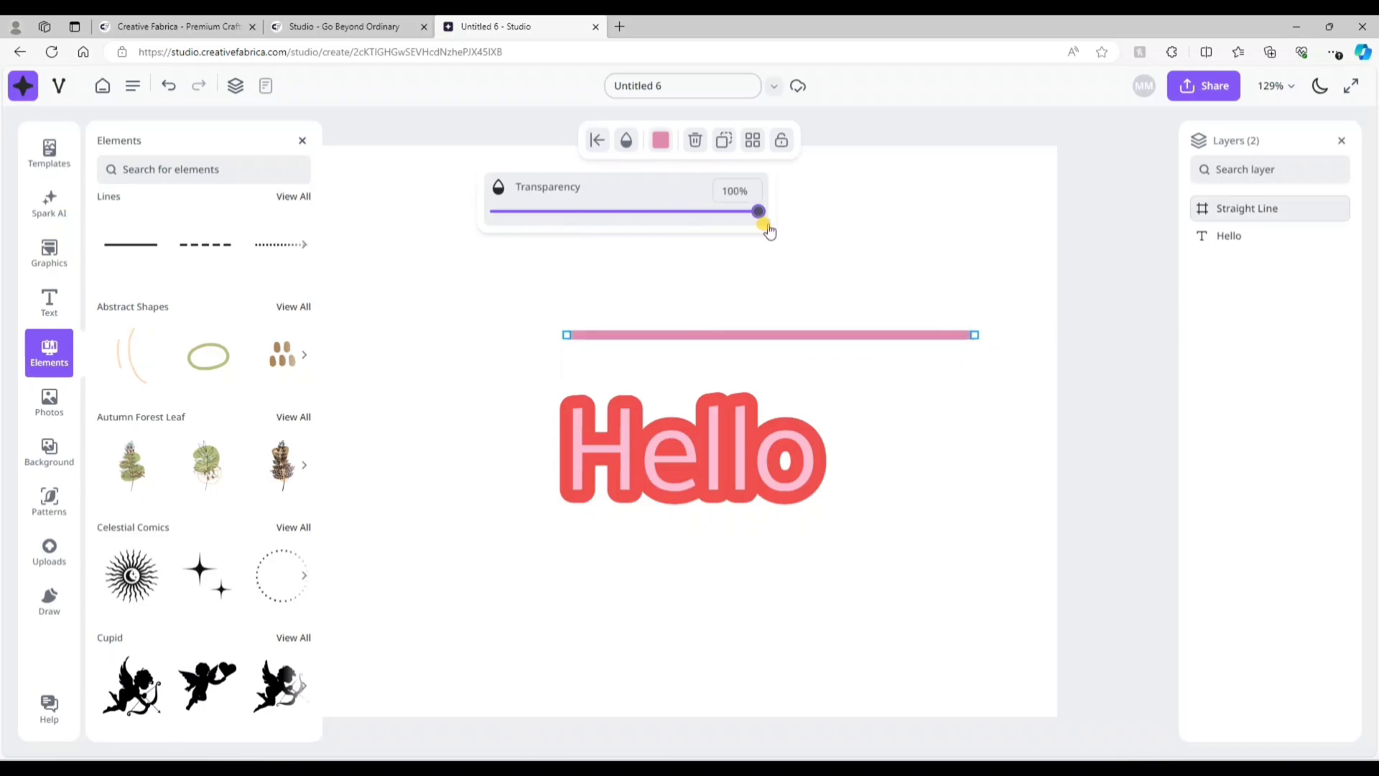
- Duplicate the pink line, and clear both lines and the Hello text from the canvas
left_click(726, 141)
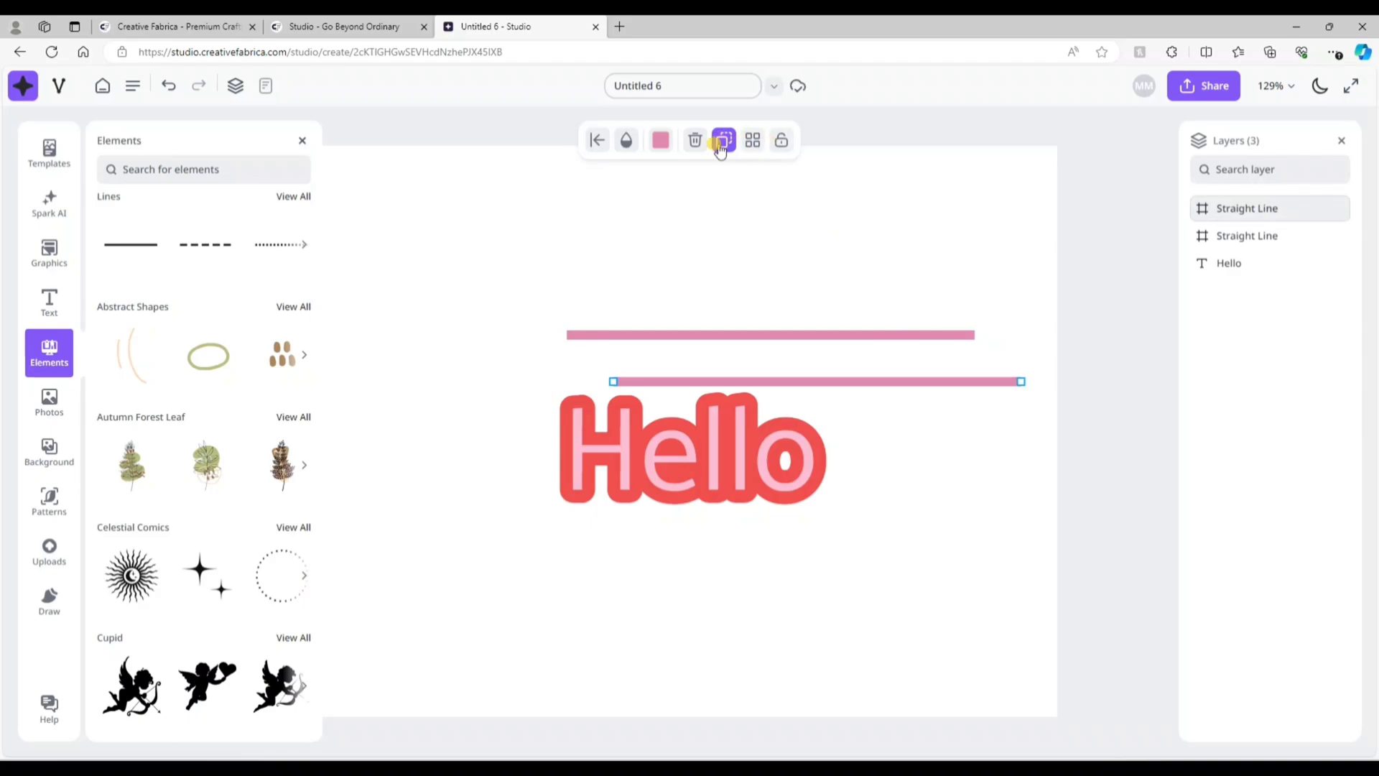
left_click(695, 141)
left_click(717, 335)
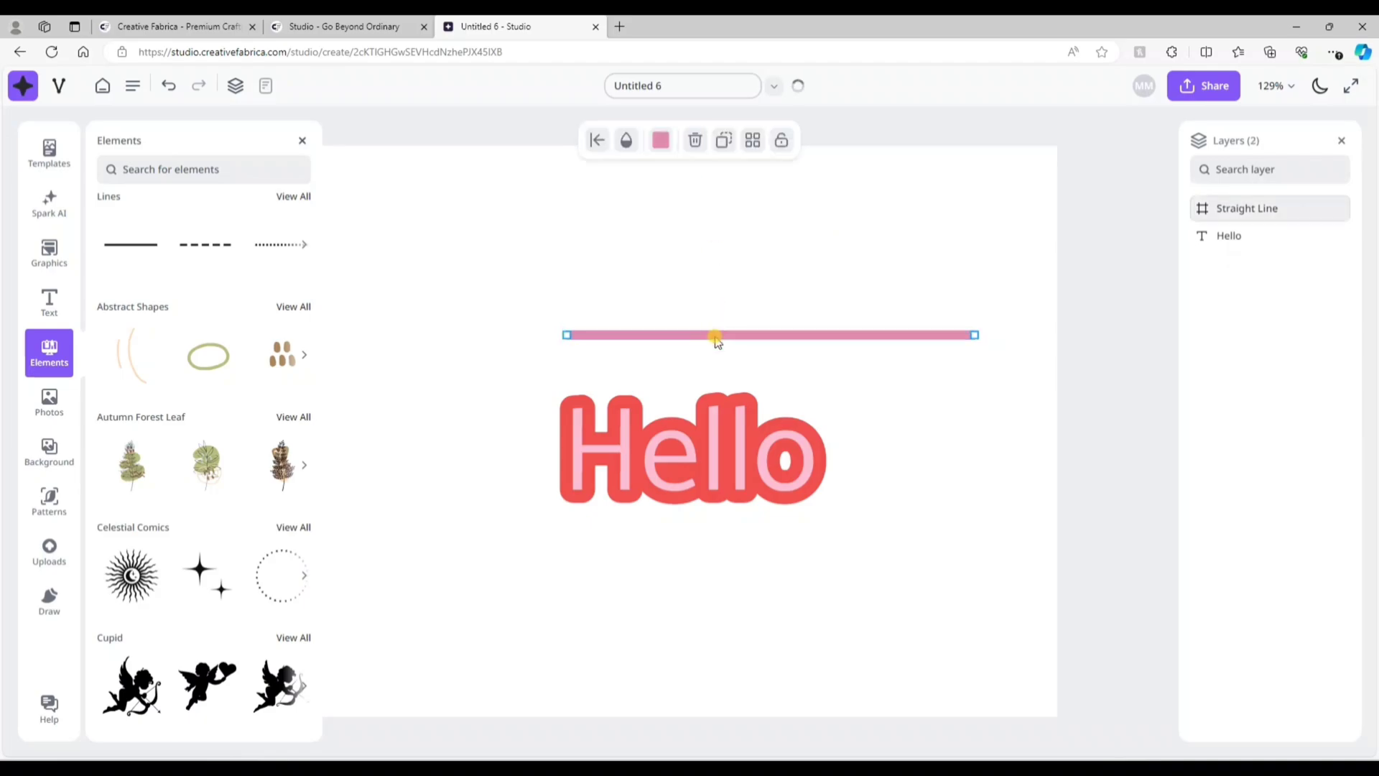
left_click(694, 142)
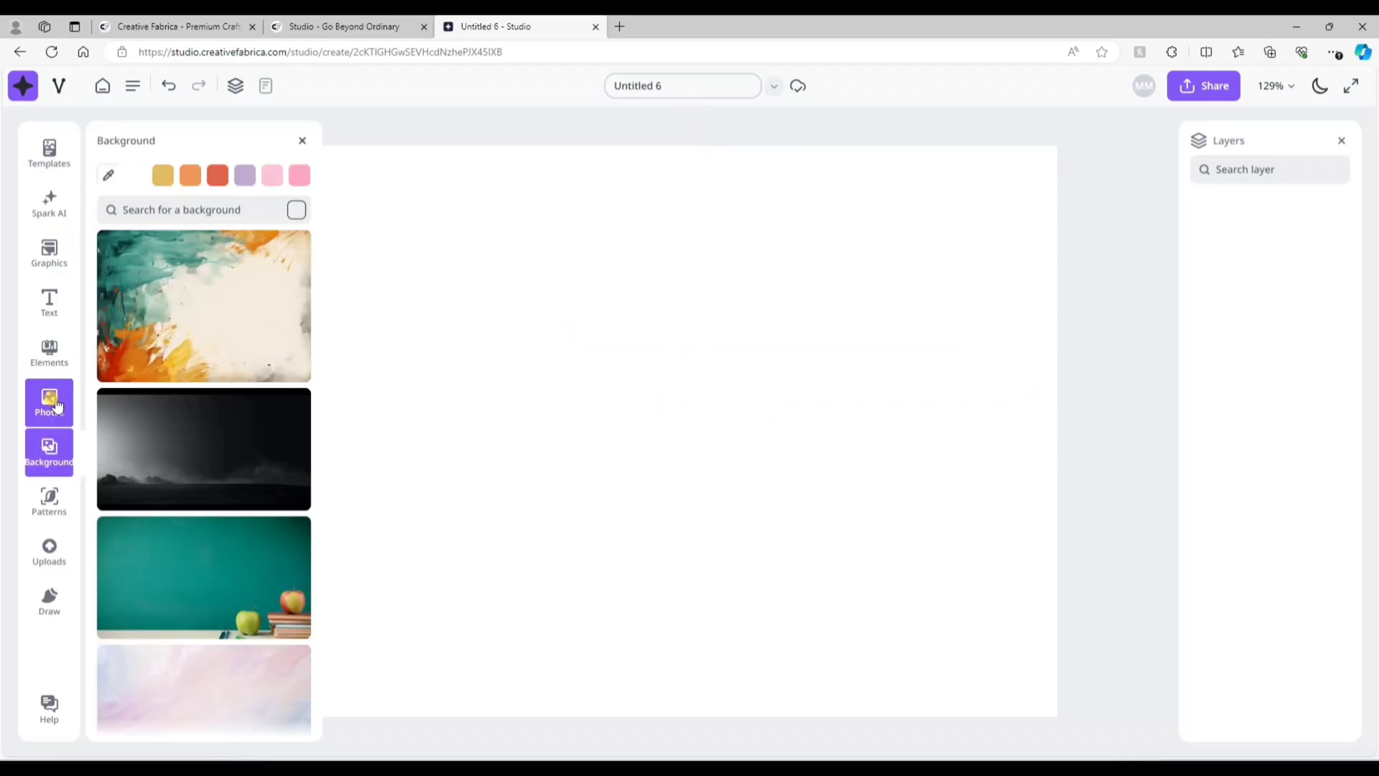
- Browse the available images in the photo library and return to the start of the list
left_click(58, 404)
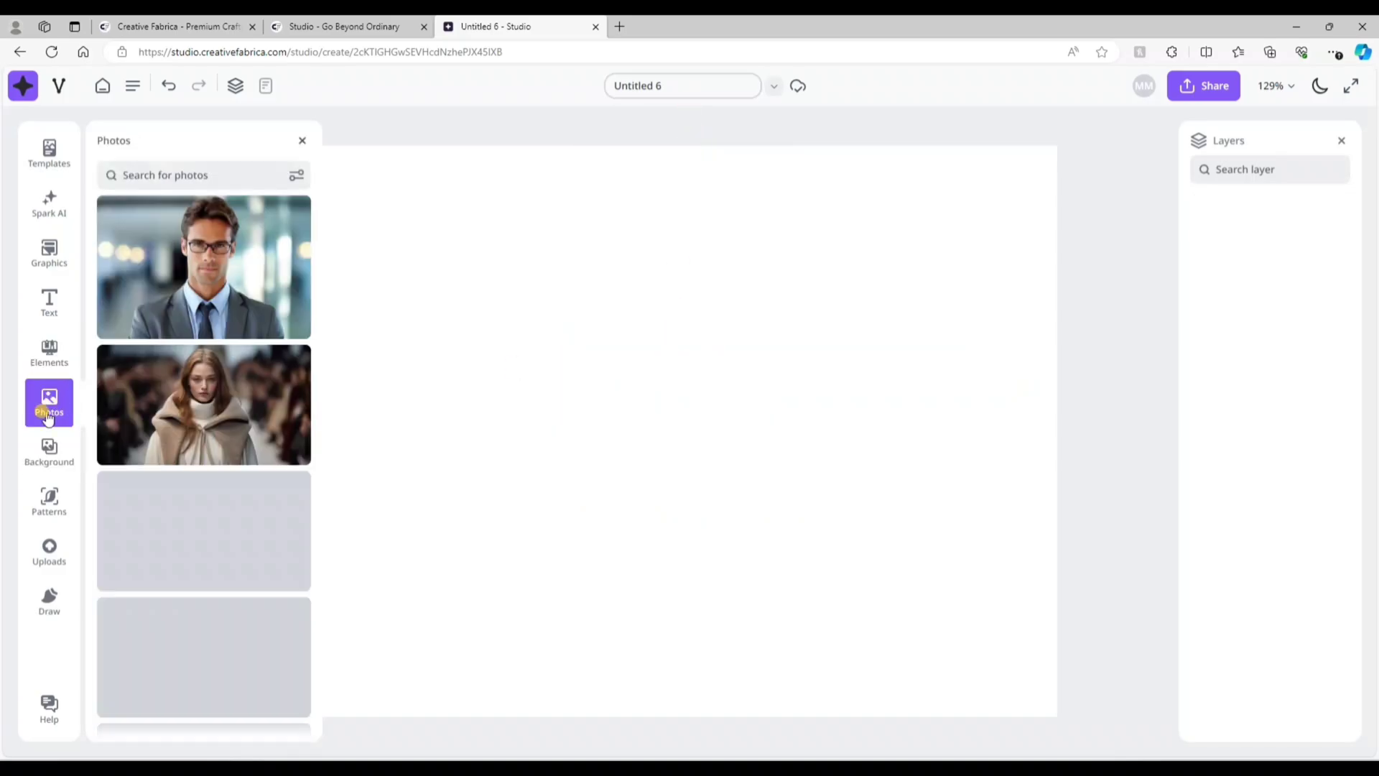
scroll(256, 454, "down", 5)
scroll(257, 458, "down", 14)
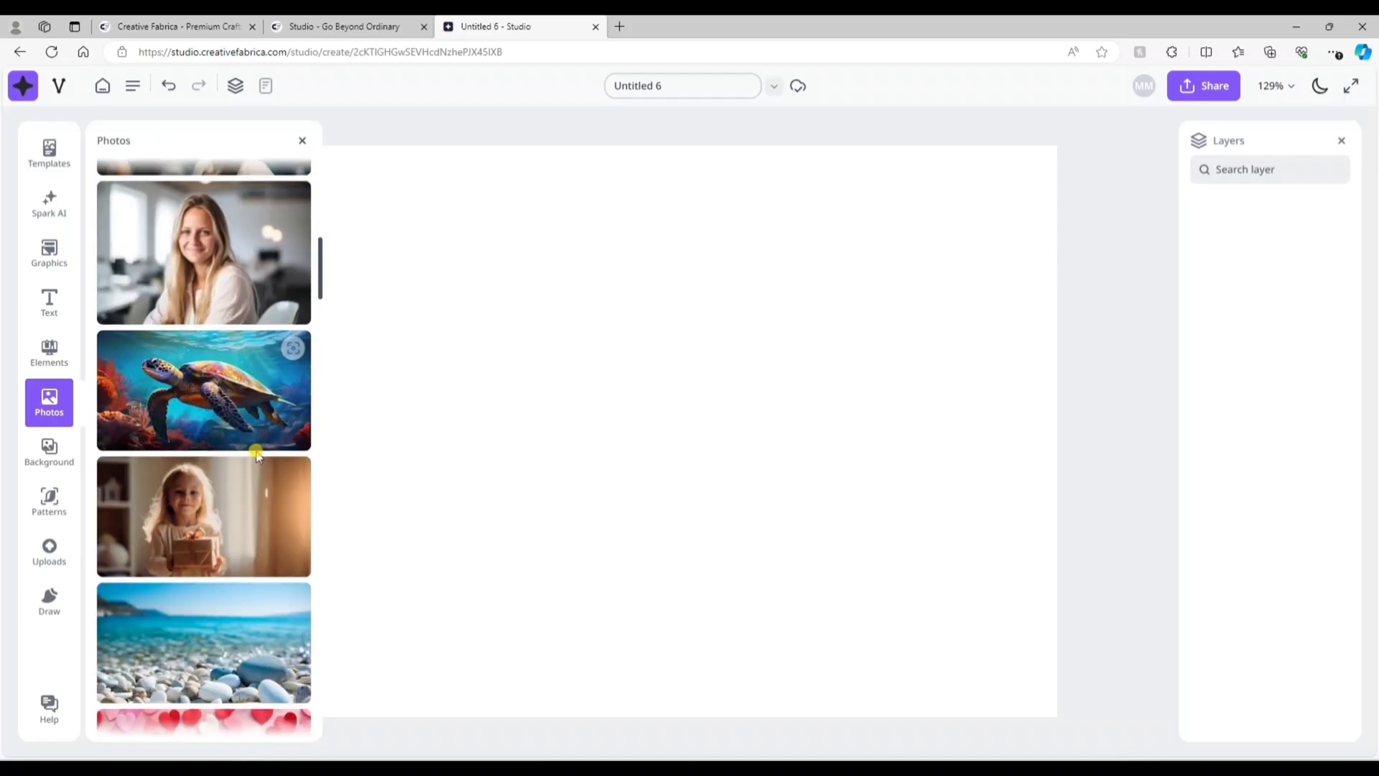
scroll(257, 458, "down", 6)
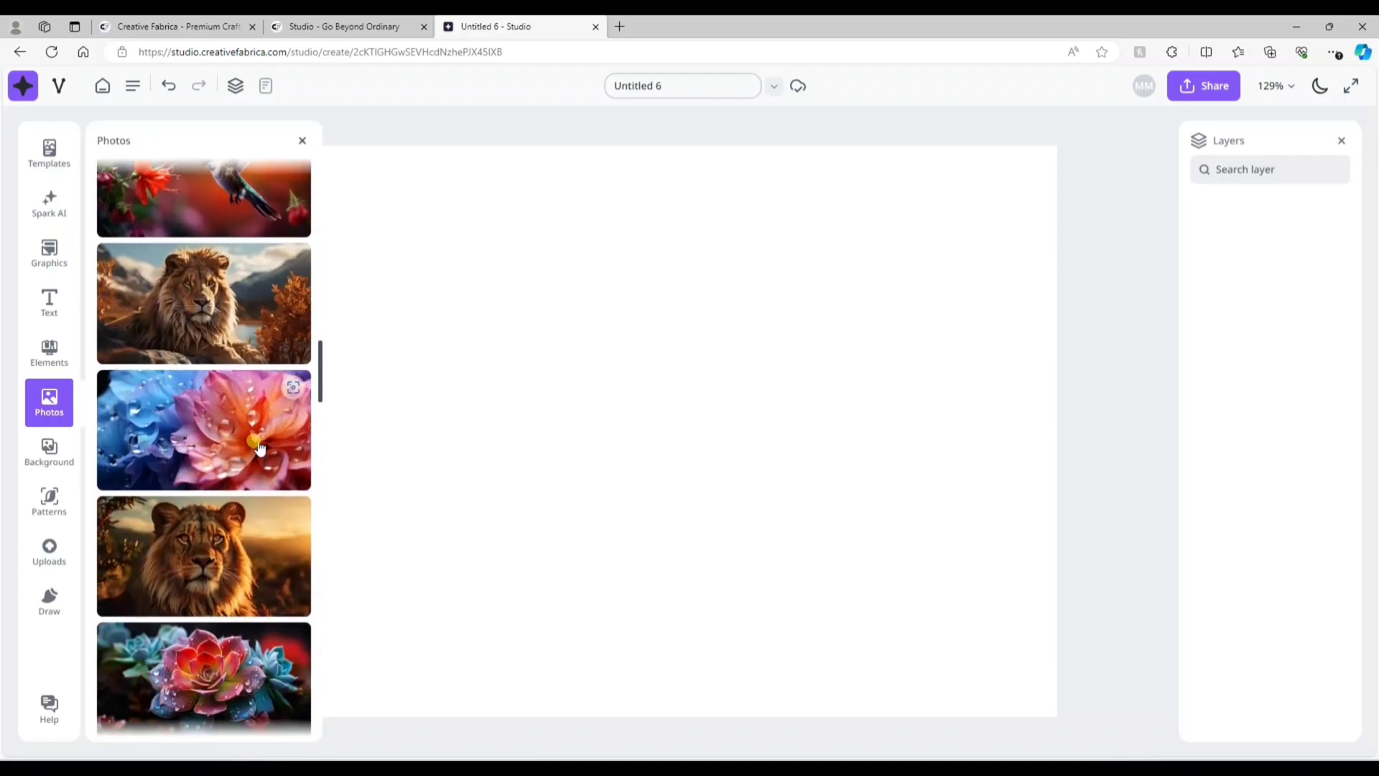
scroll(260, 449, "down", 3)
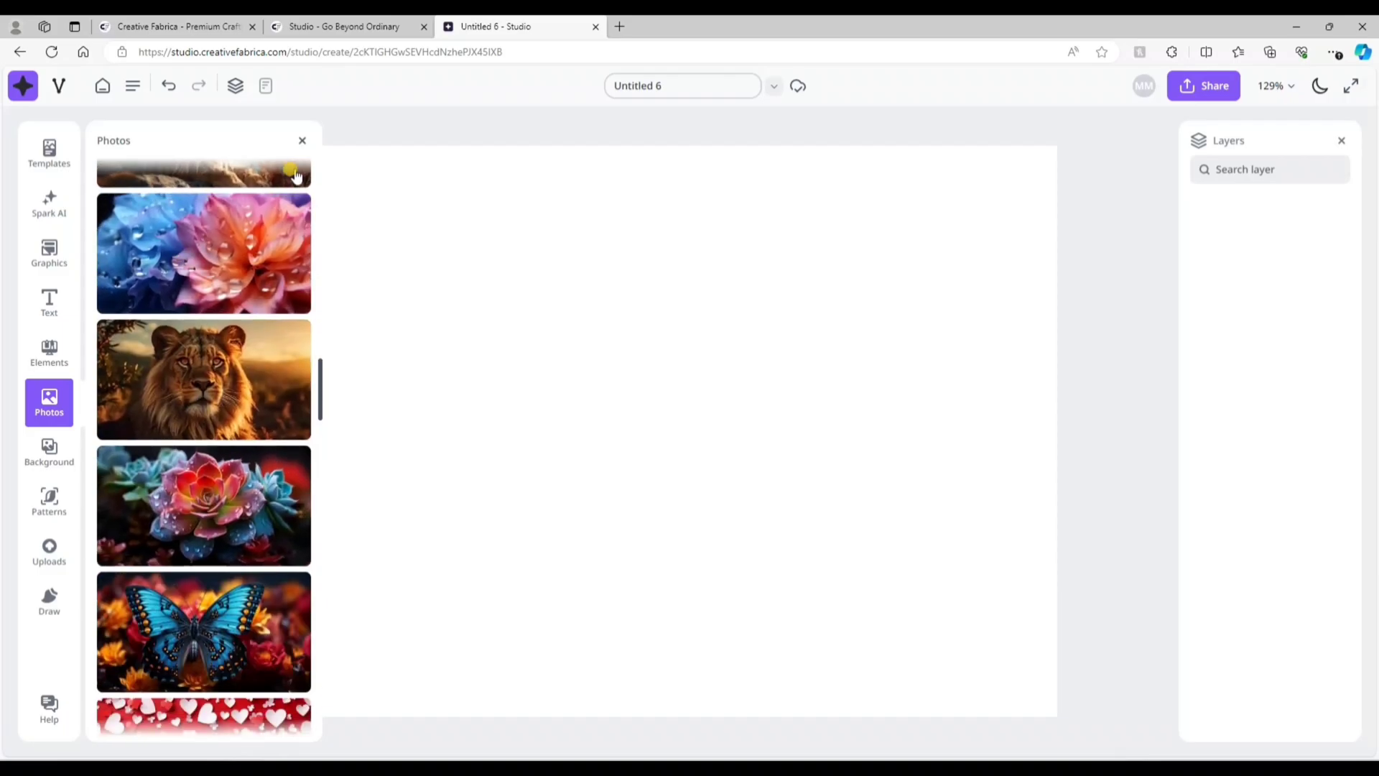
left_click_drag(317, 416, 338, 187)
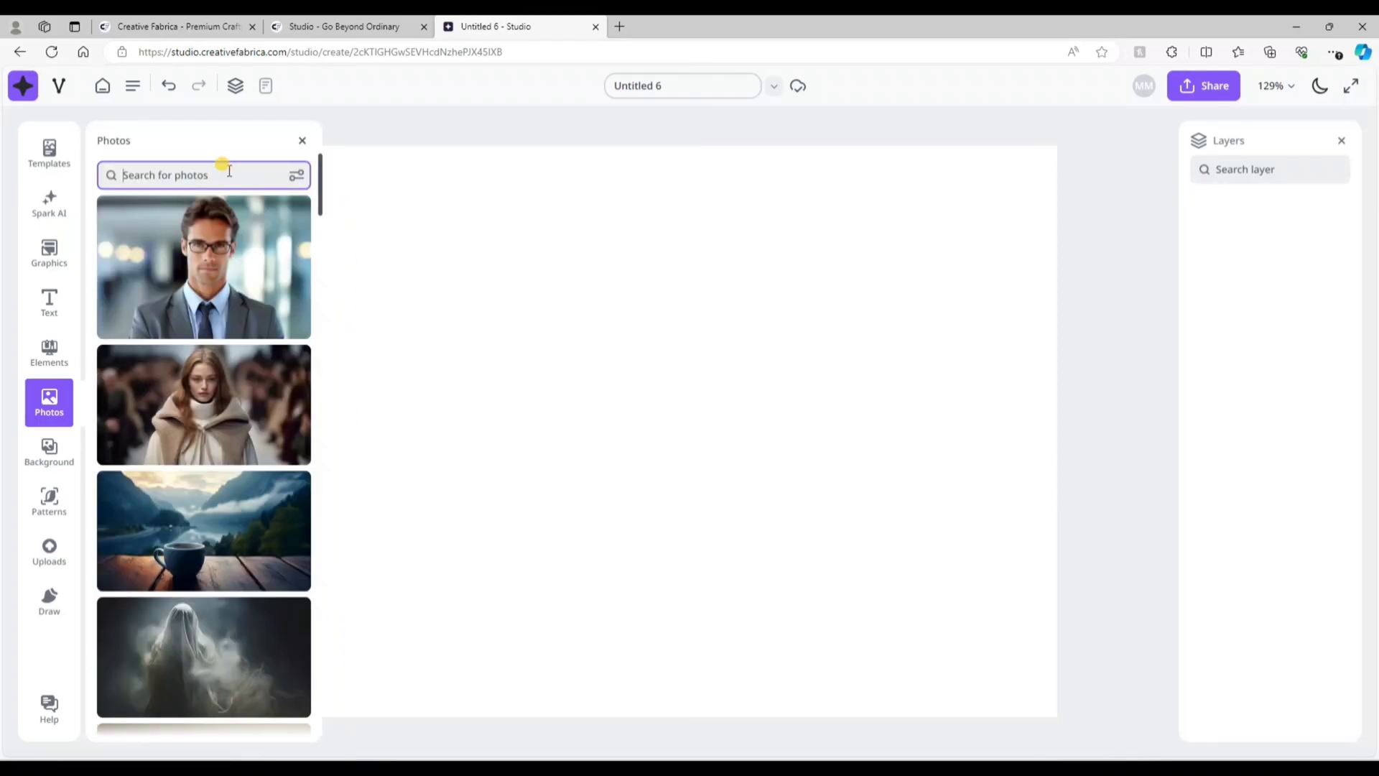
- Search the photo library for "ocean" and look through the matching images
type("ce")
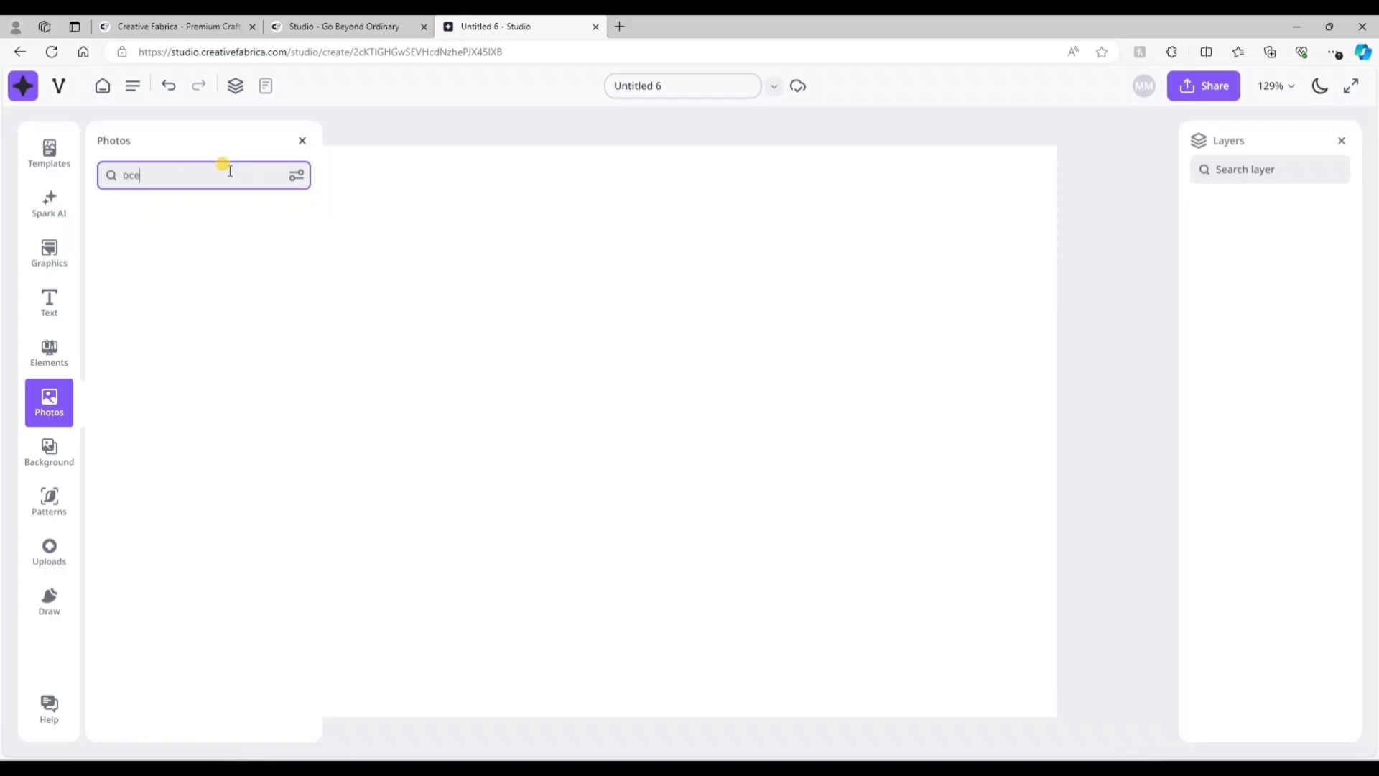
type("am")
key("BackSpace")
type("n")
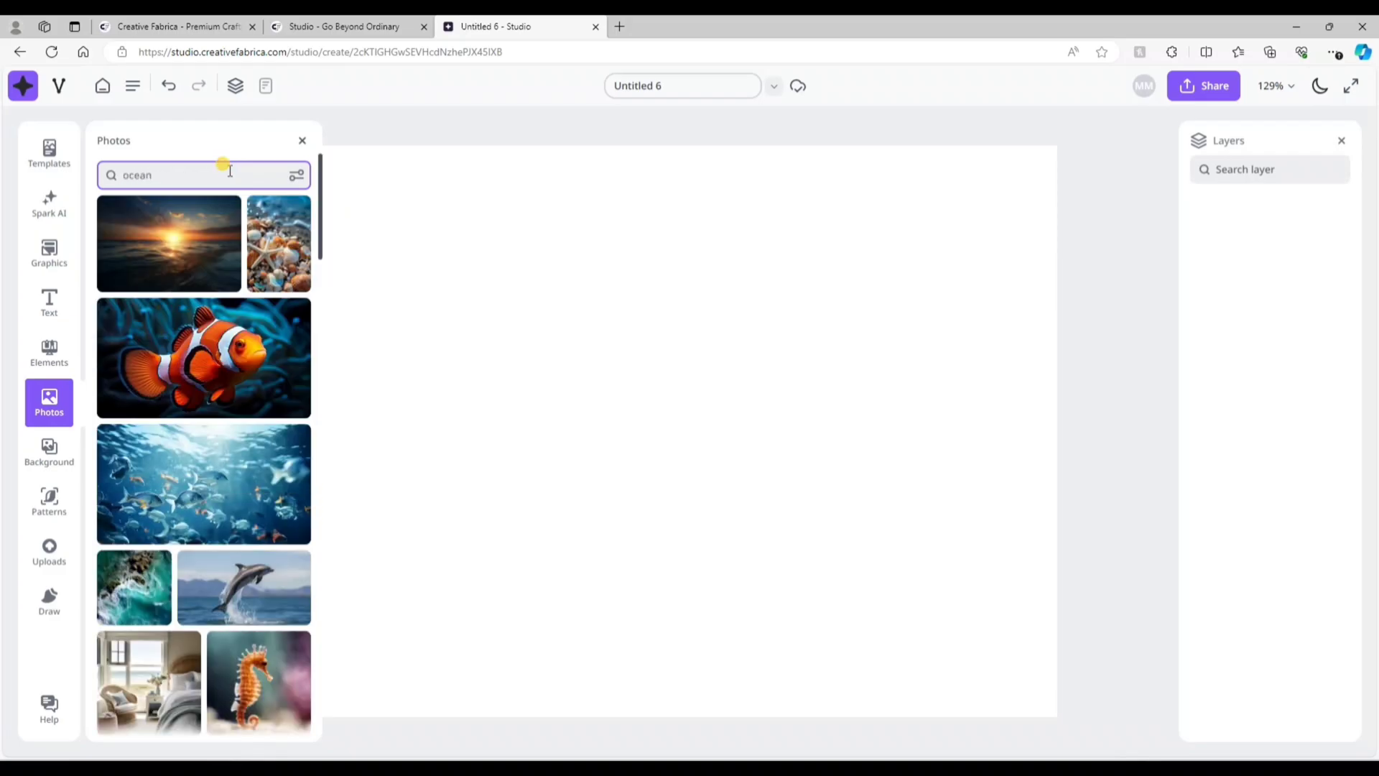
scroll(240, 460, "down", 10)
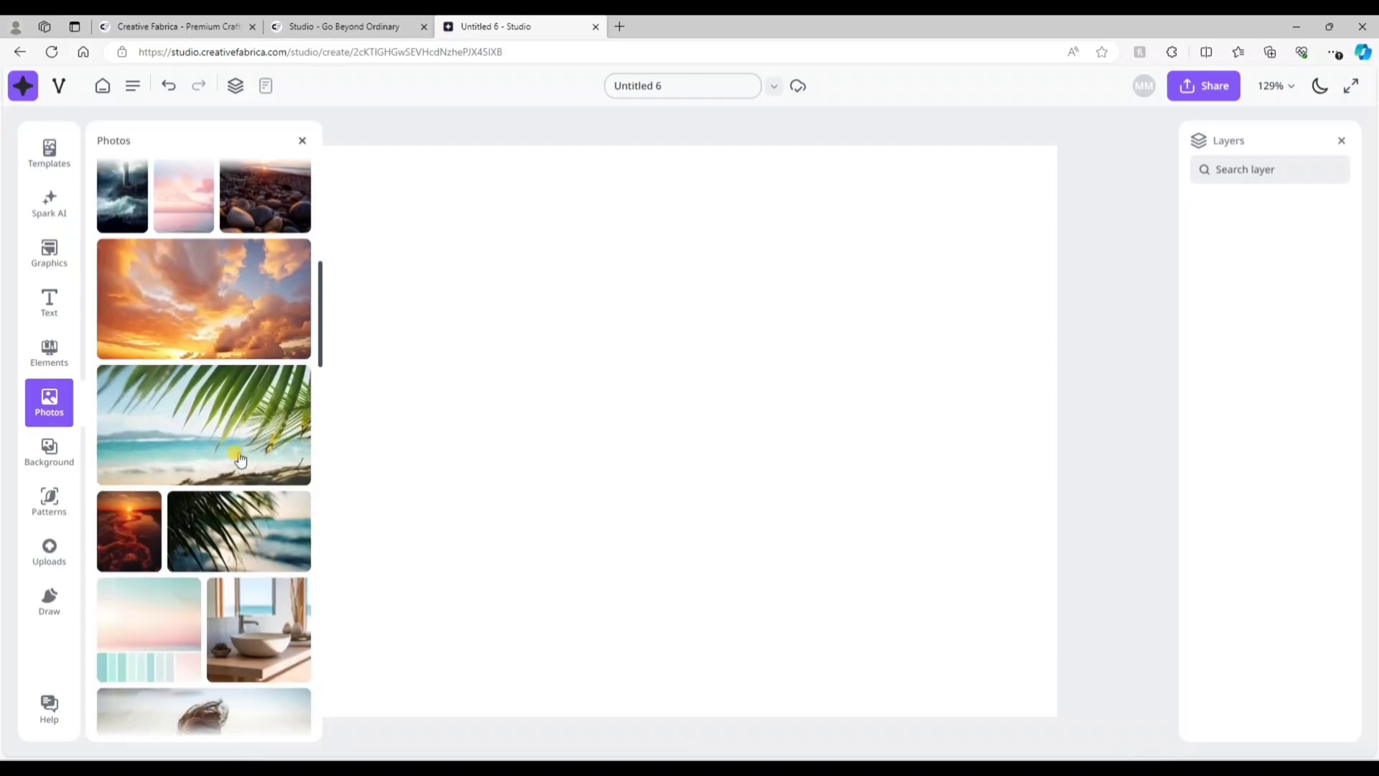
scroll(240, 459, "down", 8)
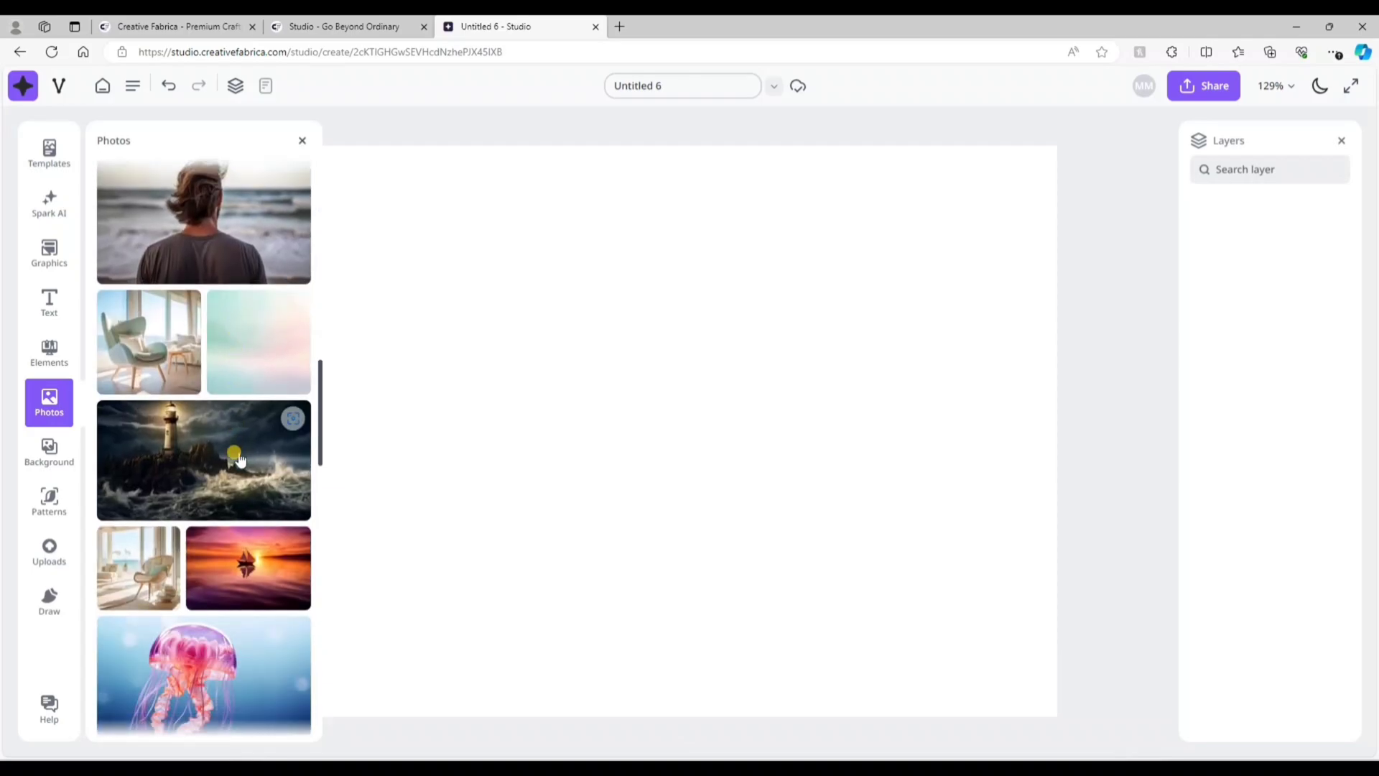
left_click(302, 141)
left_click(59, 423)
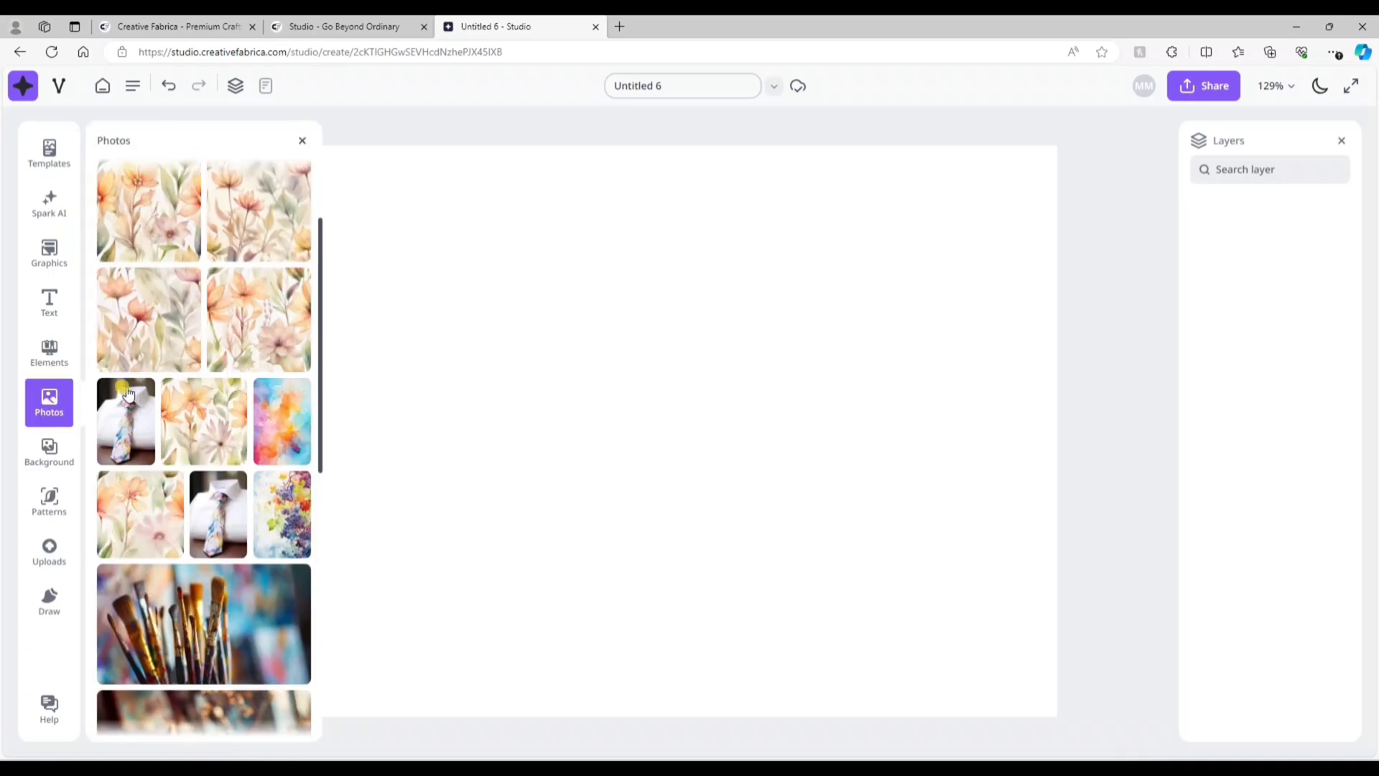
- Browse the background library and add the pink and blue cloudy sky background to the canvas
left_click(43, 449)
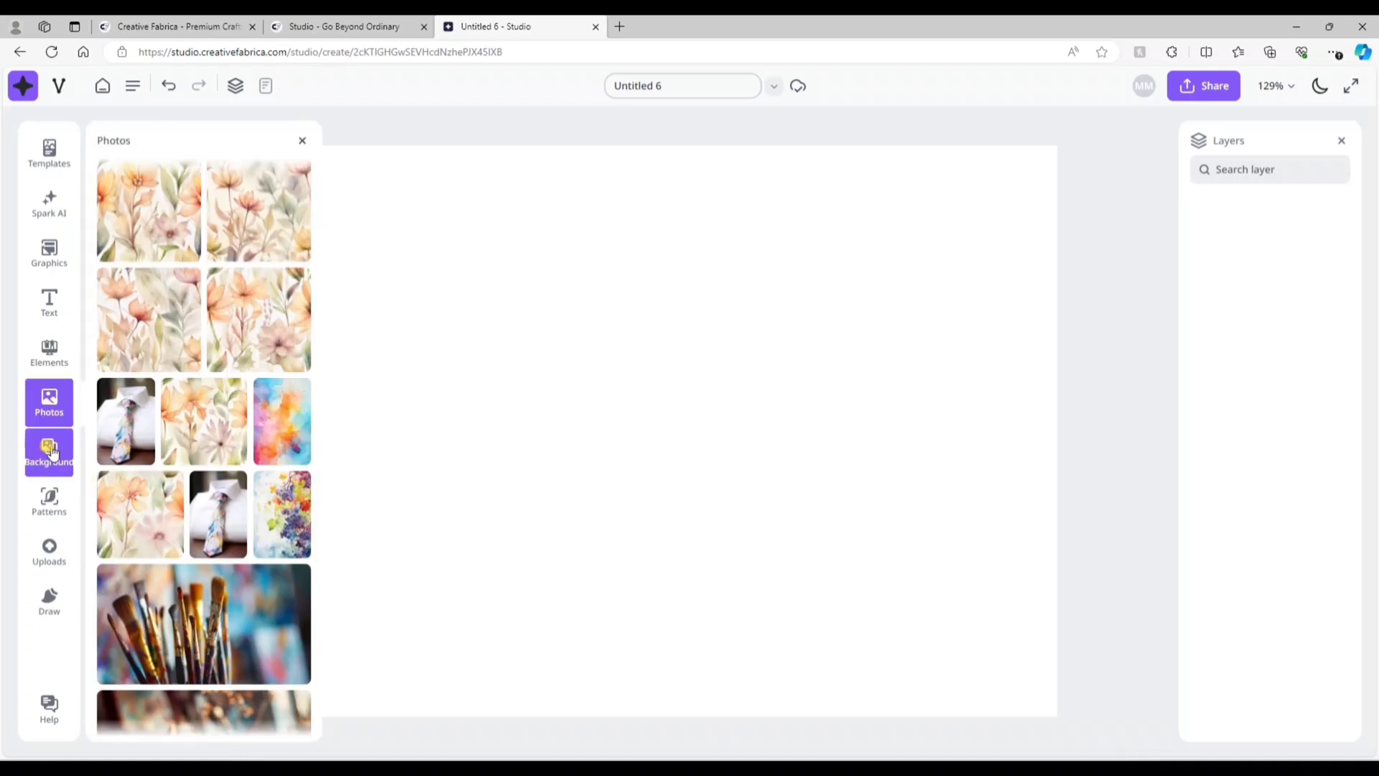
scroll(180, 464, "down", 5)
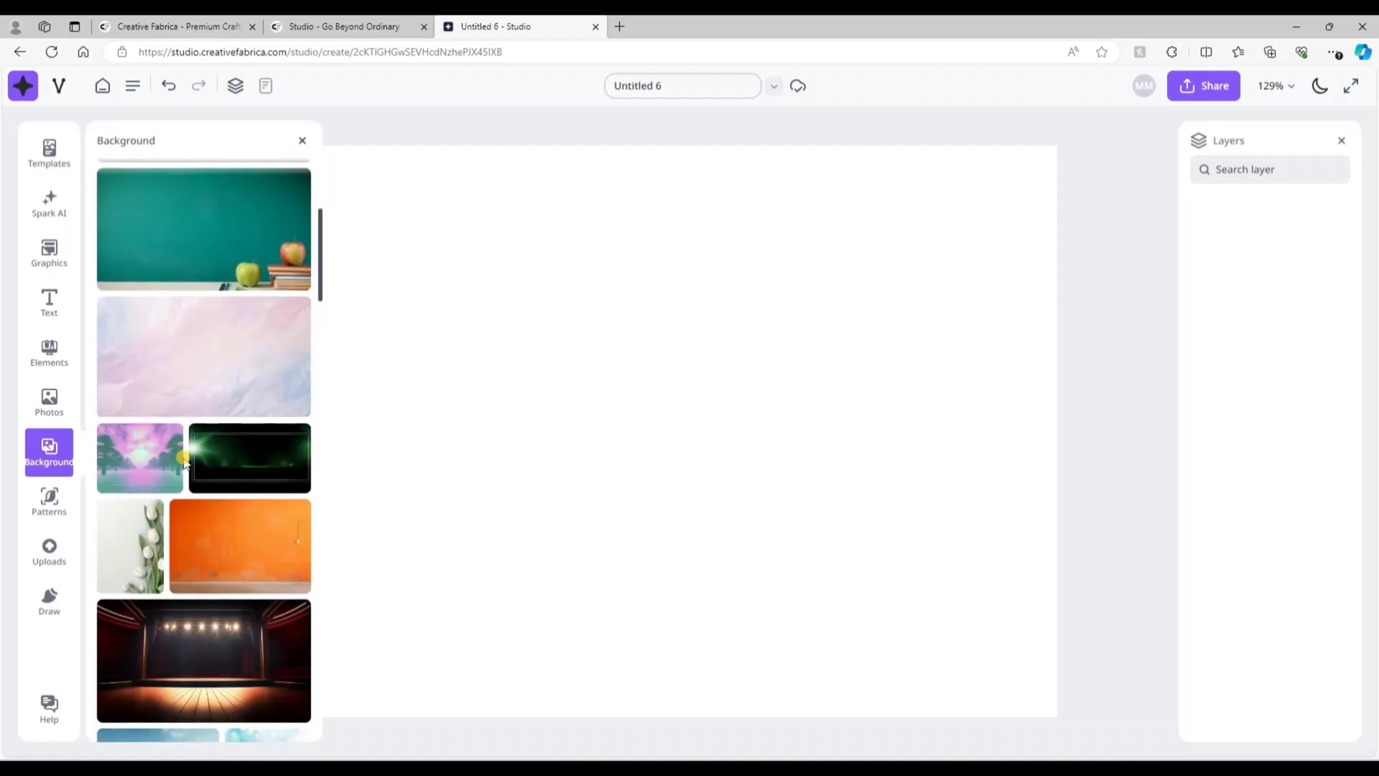
scroll(184, 466, "down", 6)
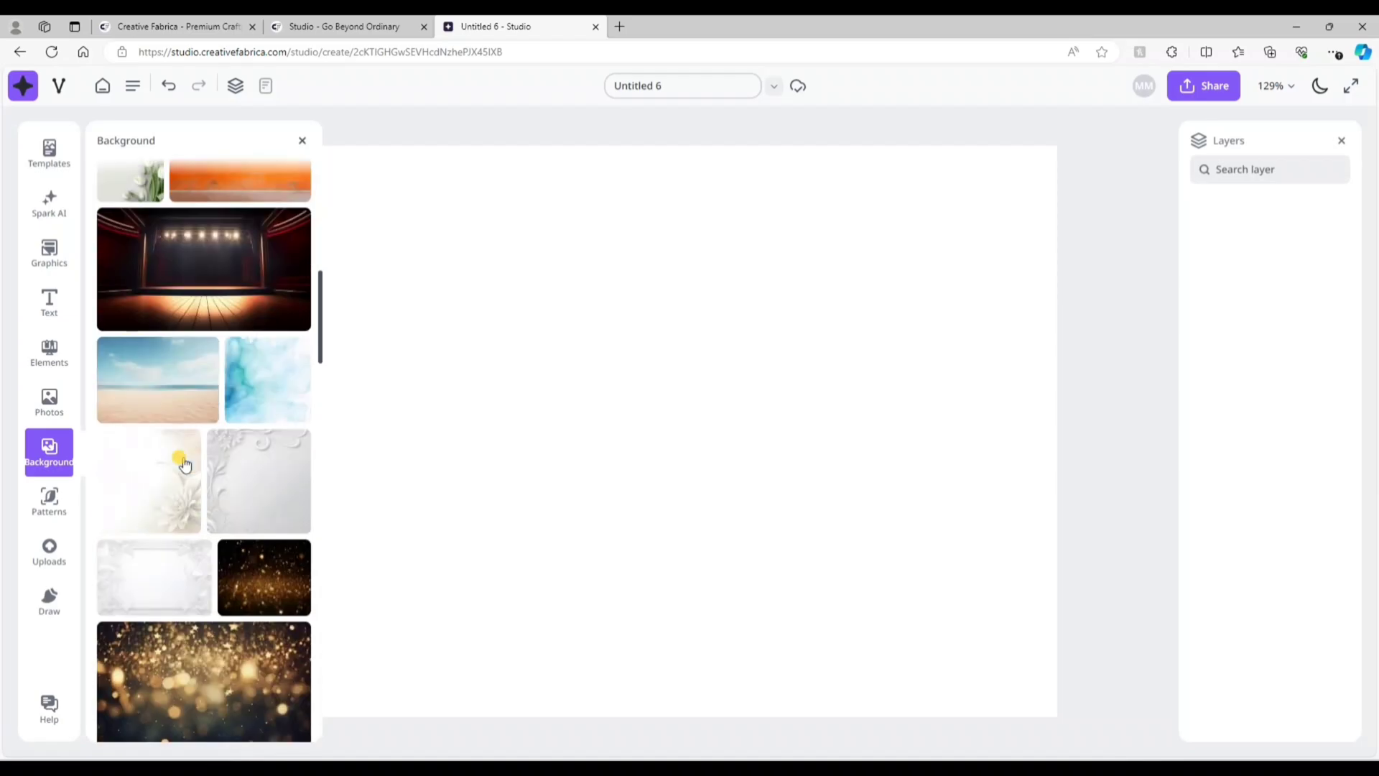
scroll(255, 572, "down", 4)
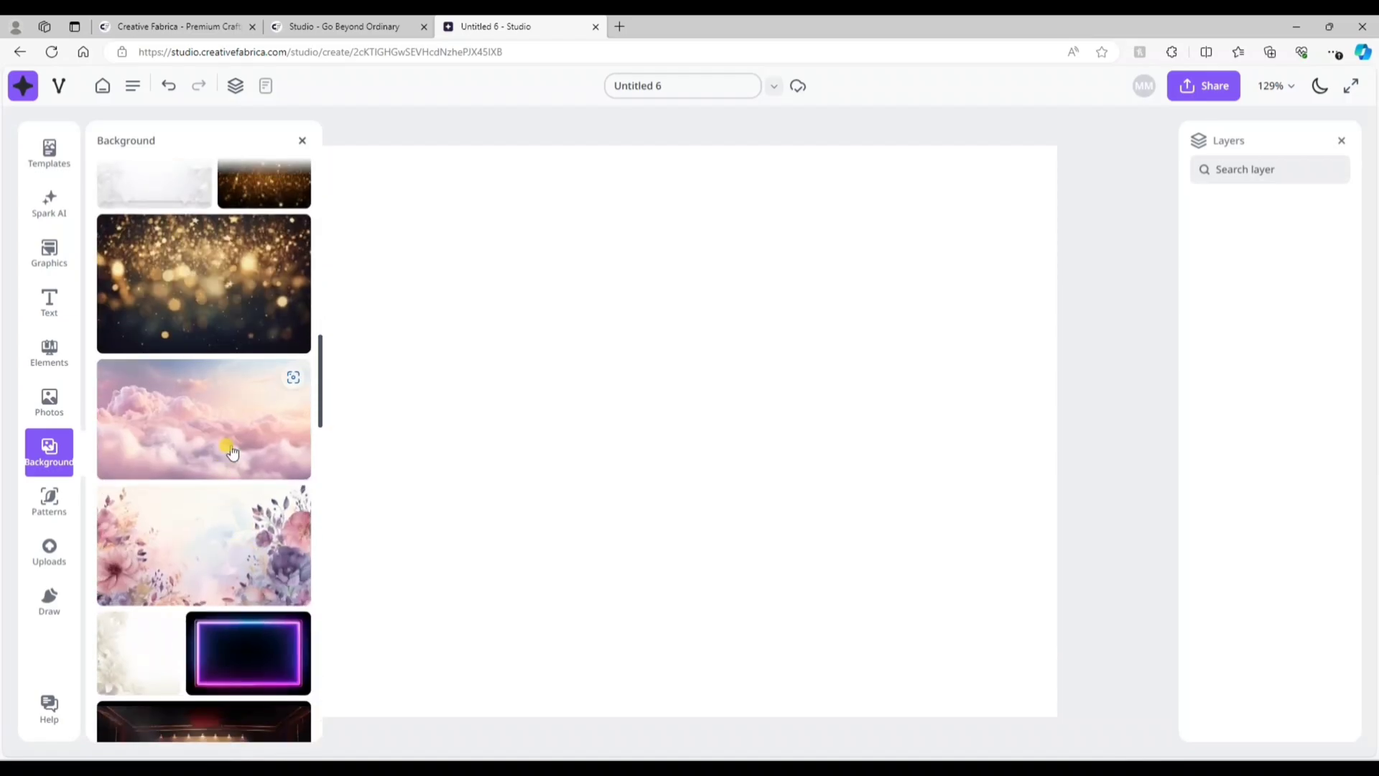
left_click(228, 450)
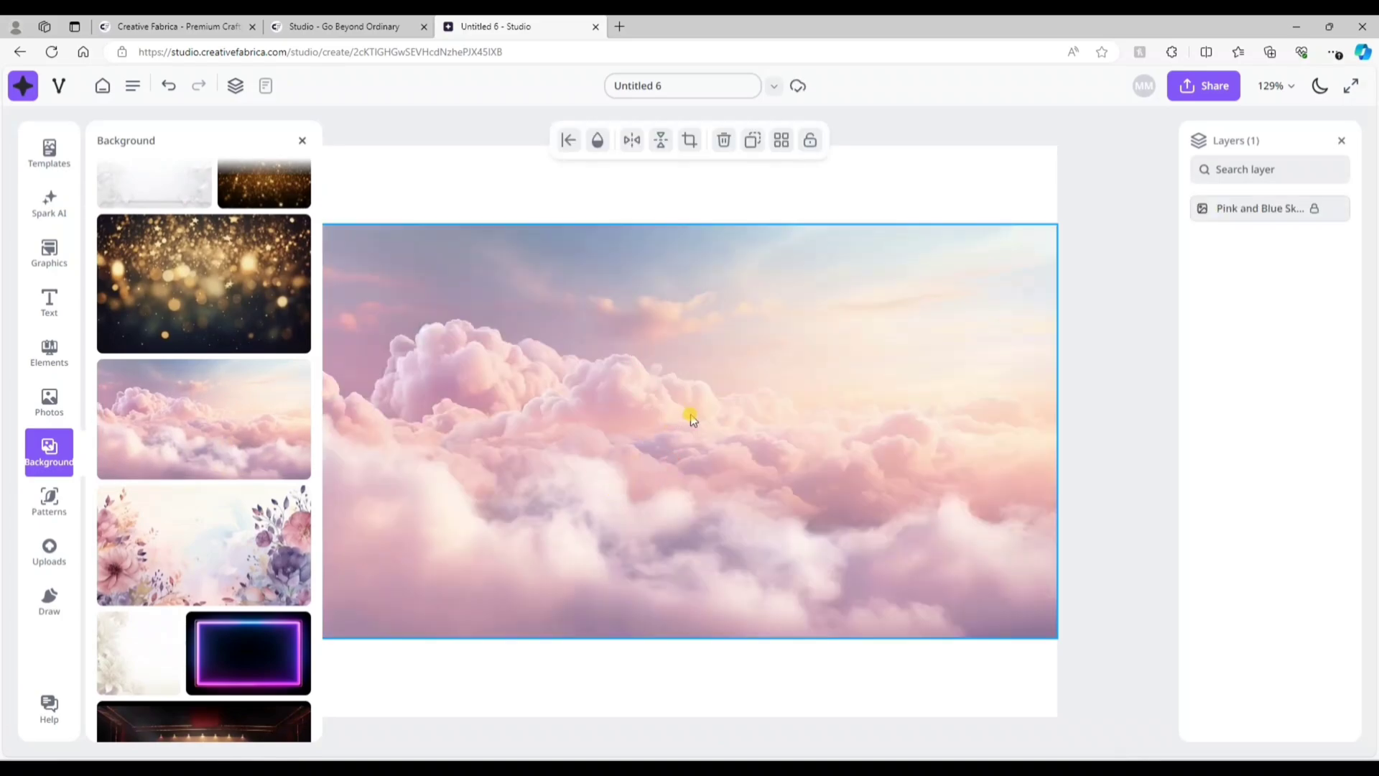
- Unlock the cloudy sky background to lower its top edge, and remove the background from the canvas
mouse_move(1318, 216)
left_click(1314, 213)
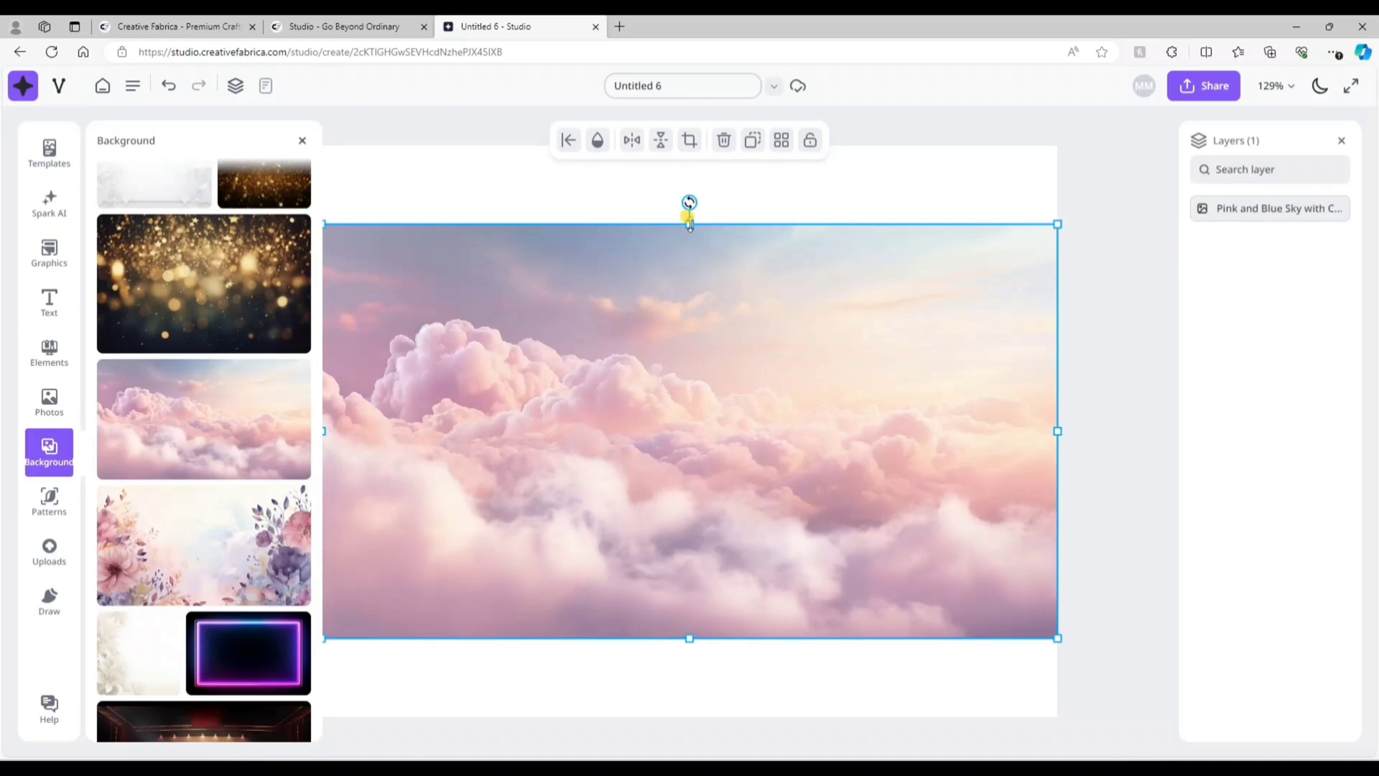
left_click_drag(689, 207, 687, 246)
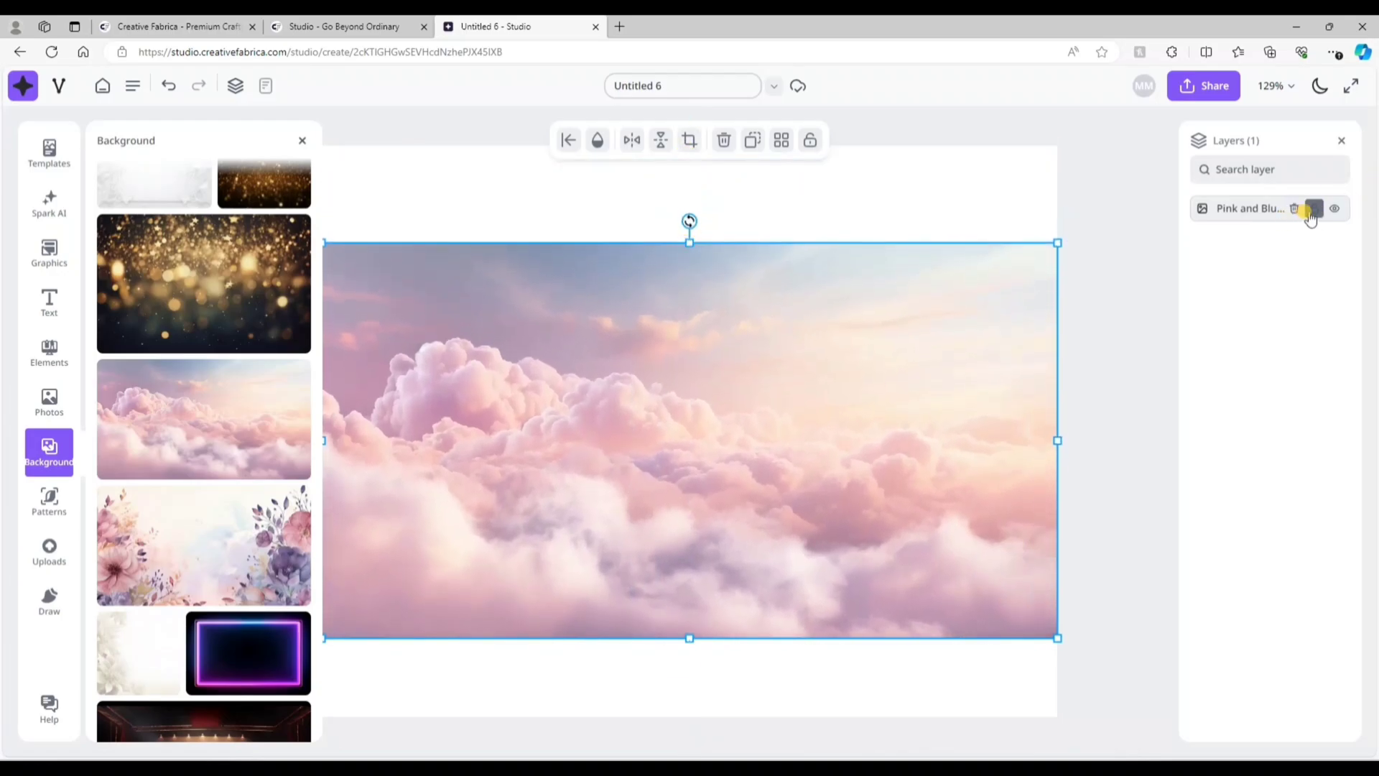
left_click(1312, 212)
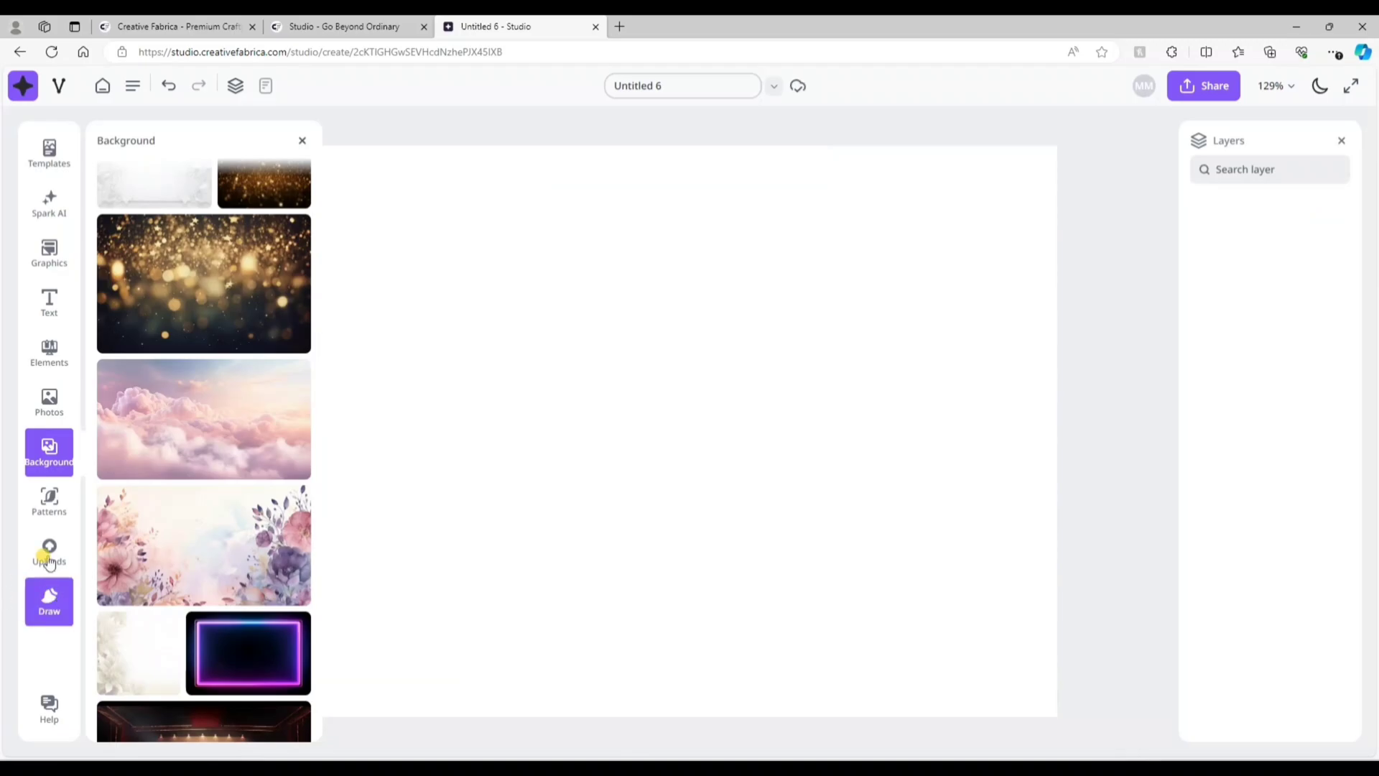
- Add the pink and blue colorful hearts pattern from the pattern library, shift it slightly on the canvas and tile it
left_click(49, 498)
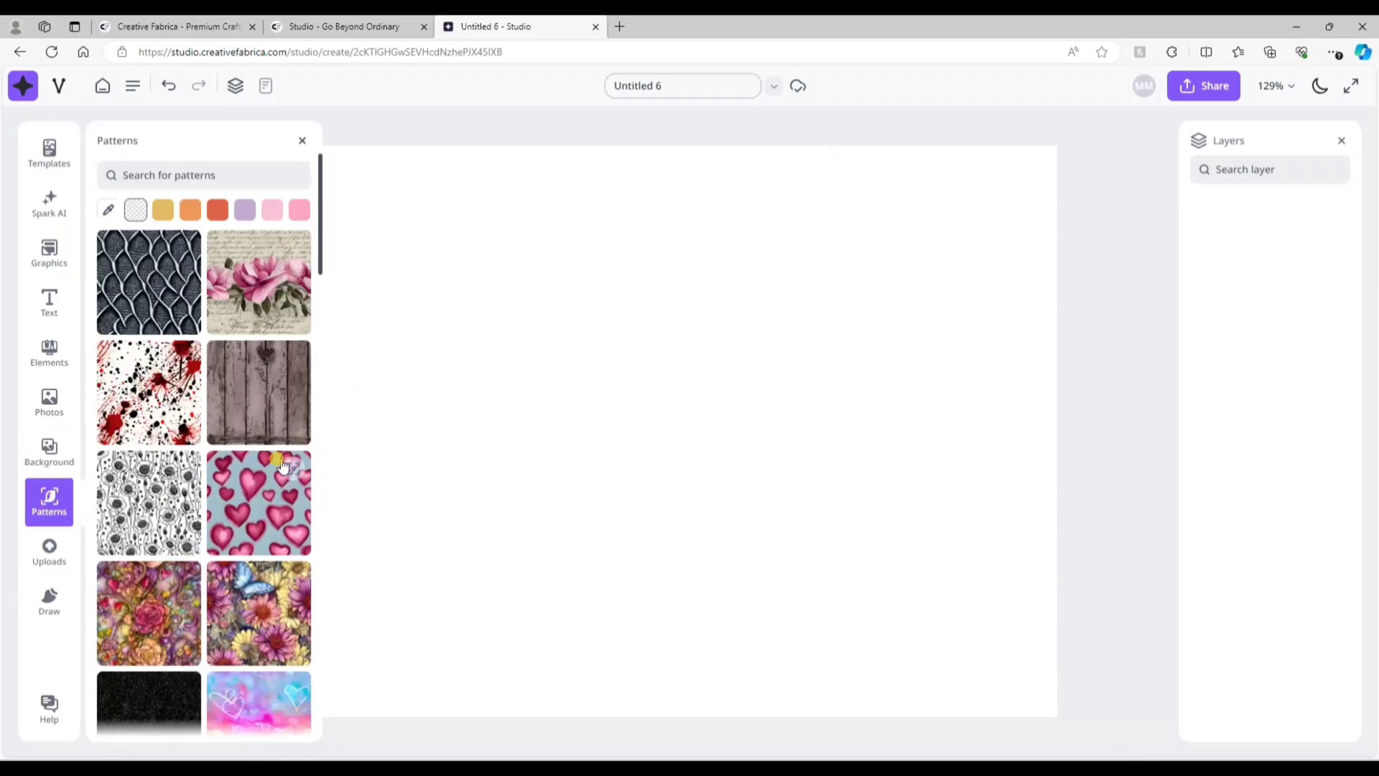
scroll(284, 475, "down", 5)
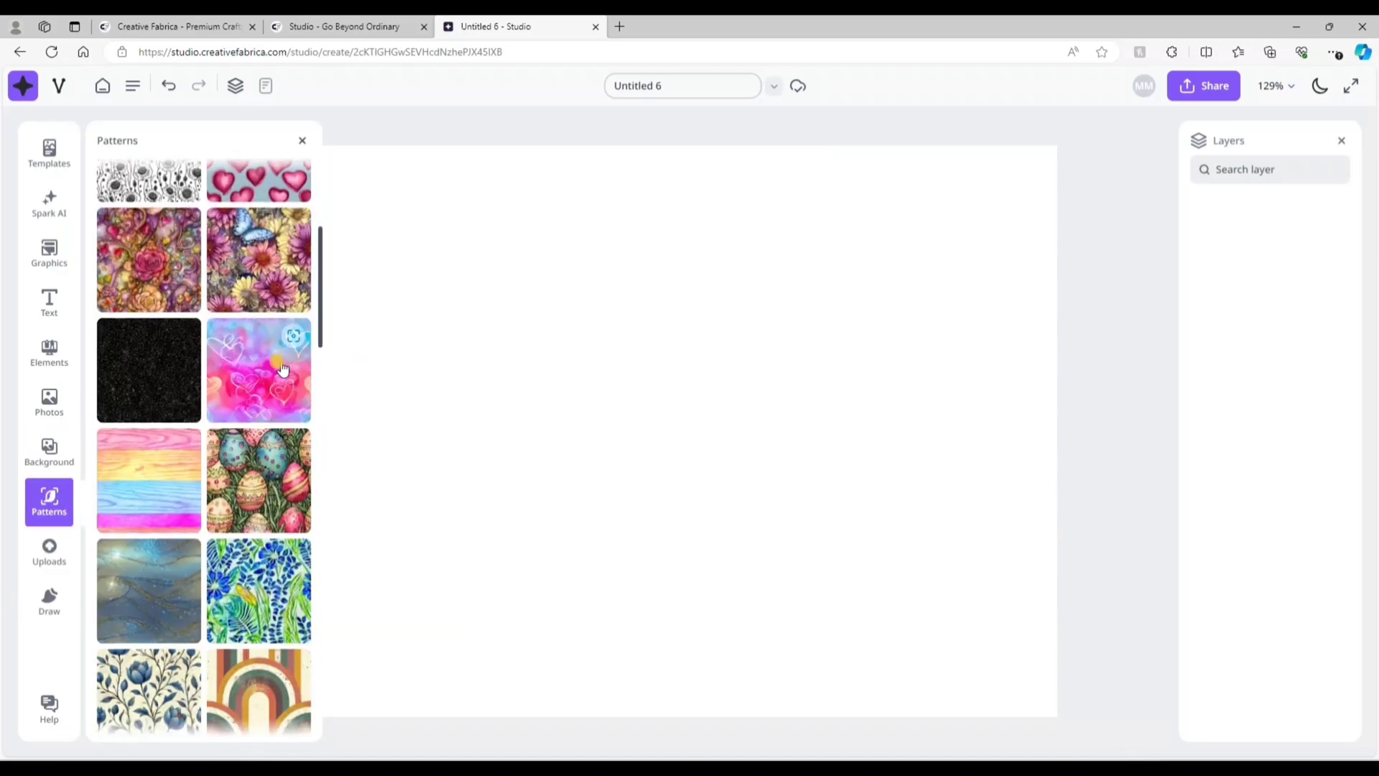
left_click(273, 370)
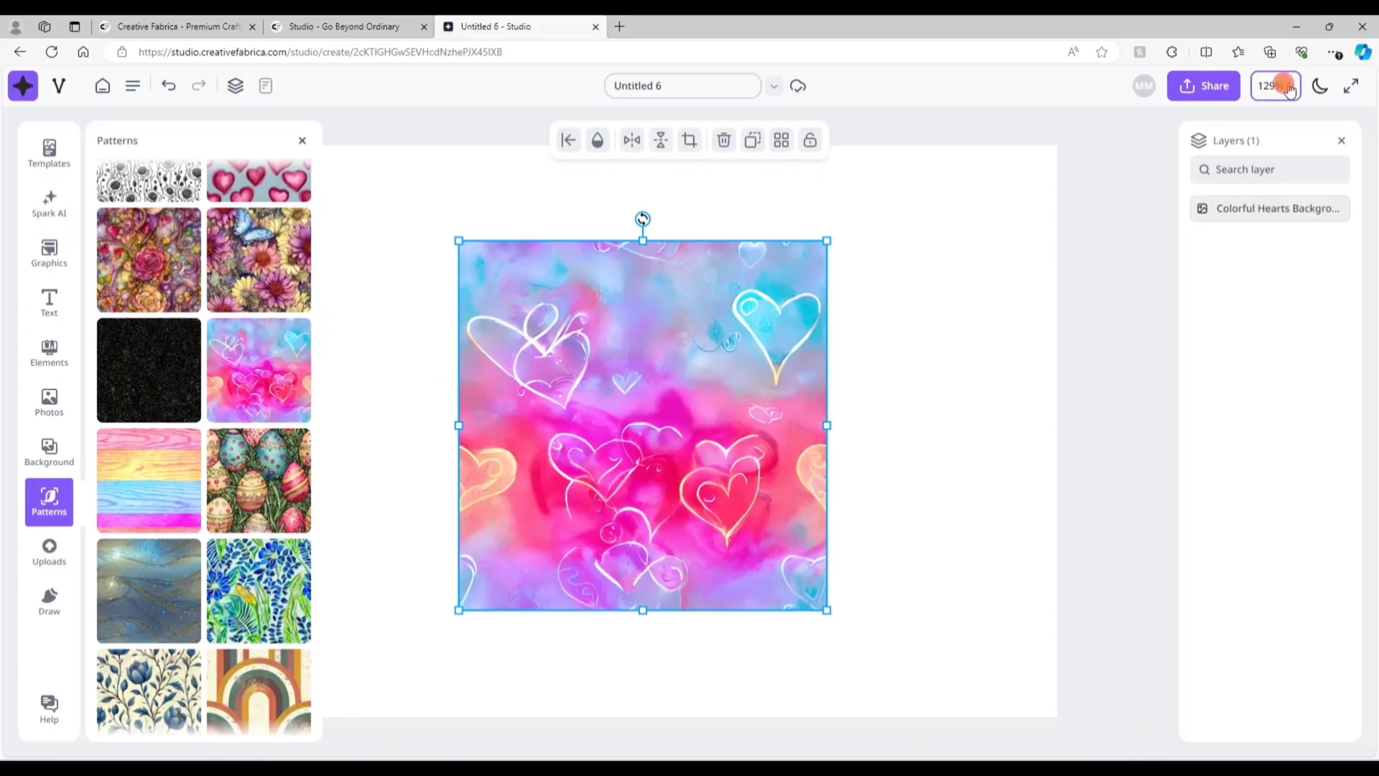
left_click(1275, 86)
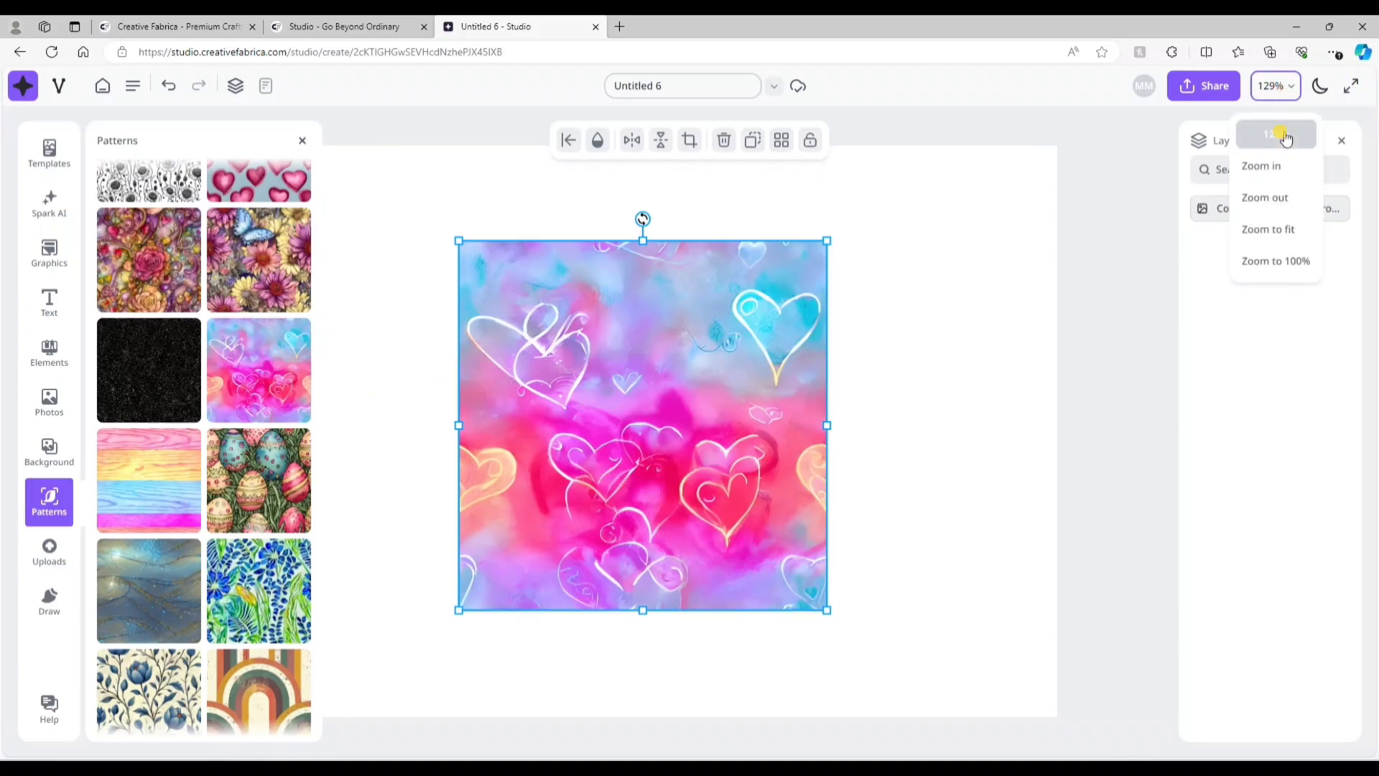
left_click(1274, 204)
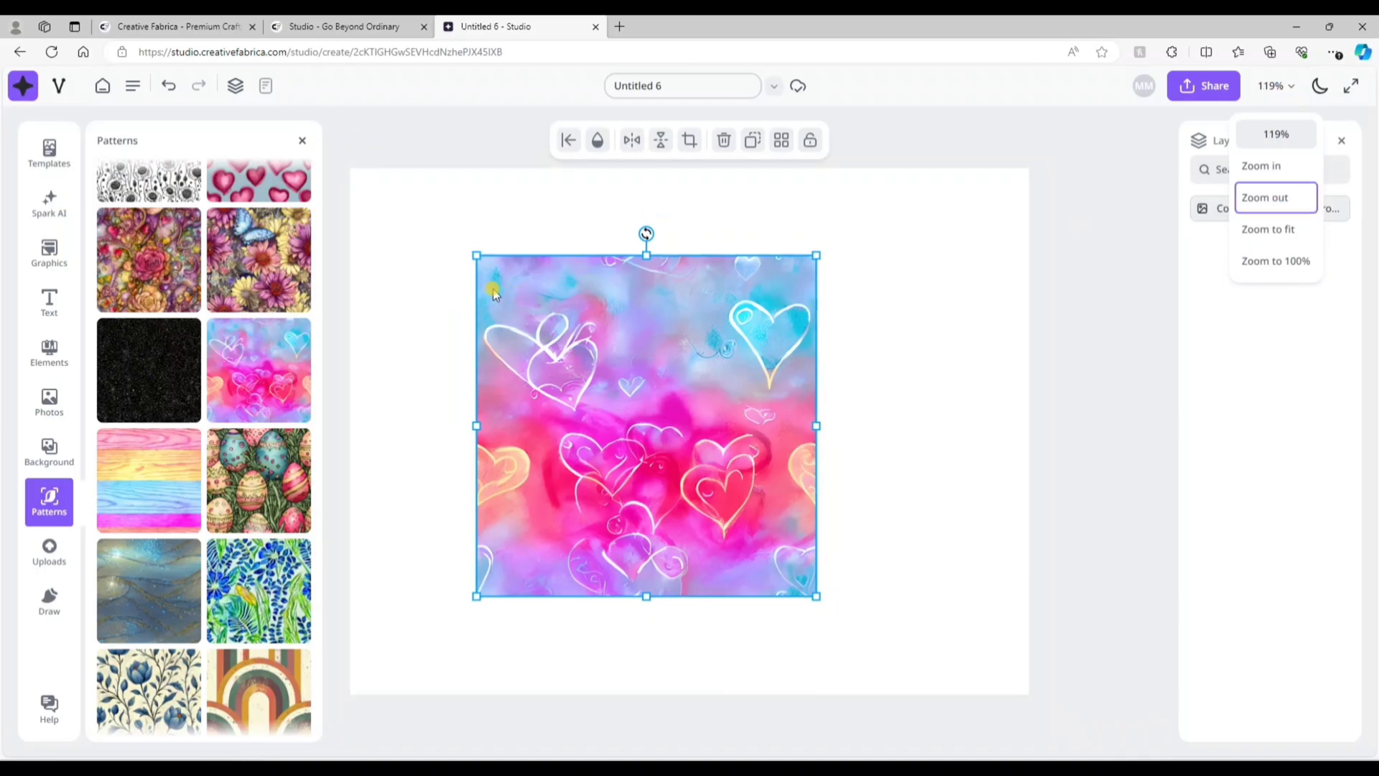
left_click_drag(688, 407, 703, 395)
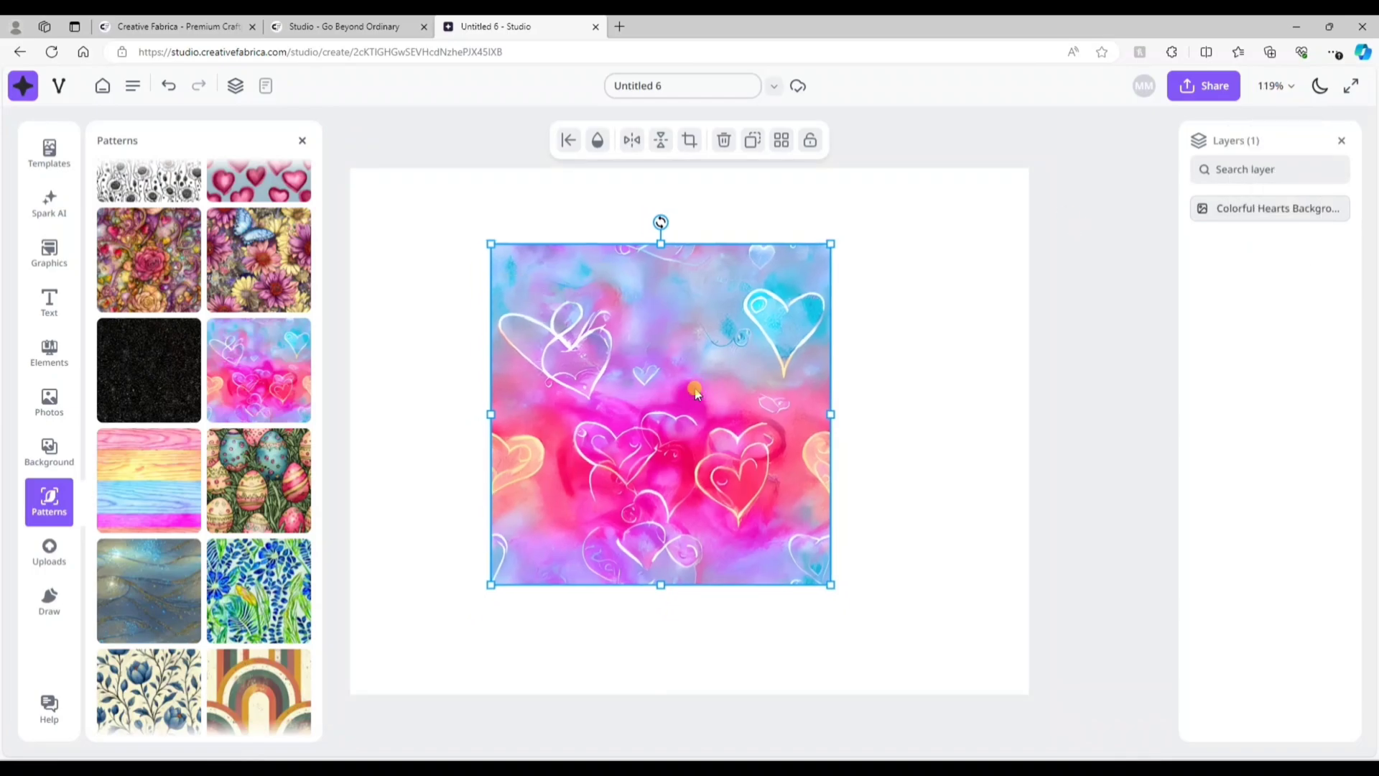
left_click(781, 142)
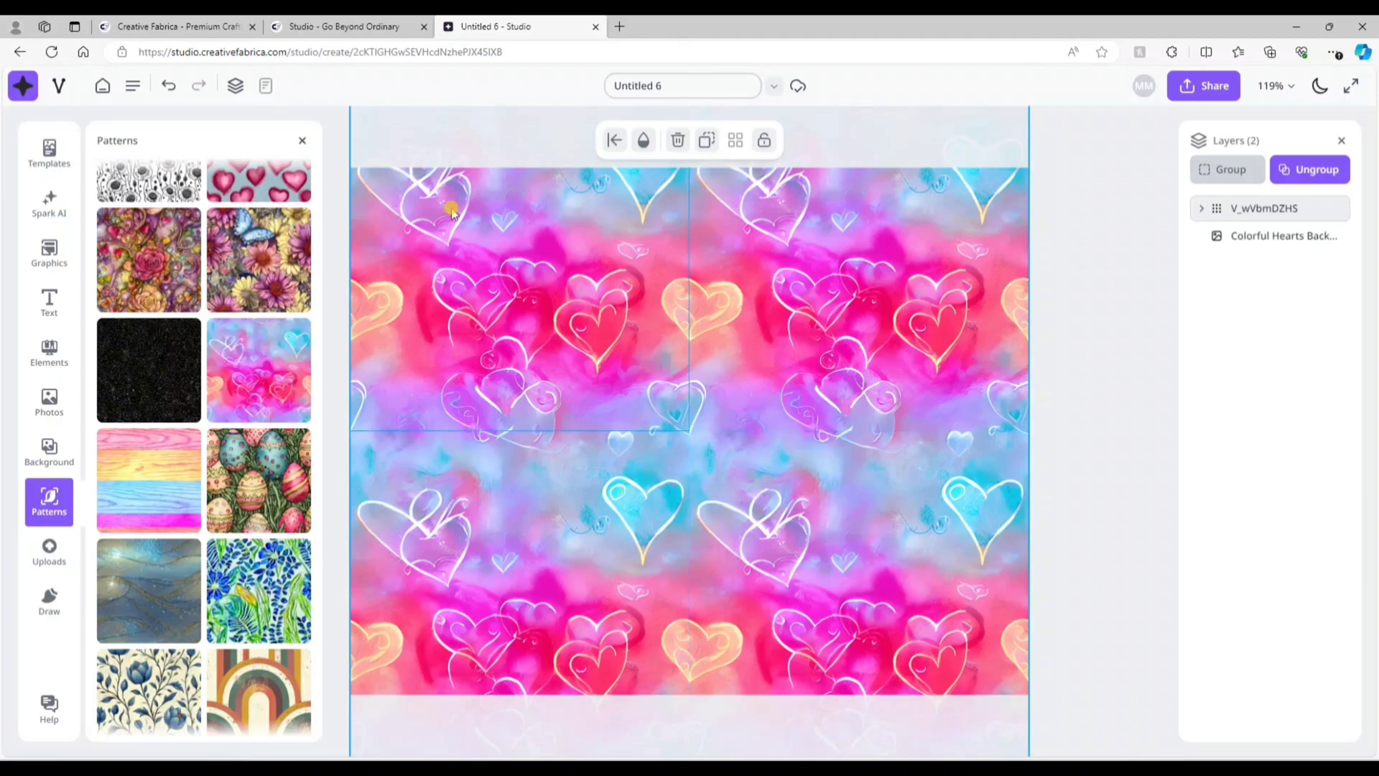
- Undo the tiling, shrink the colorful hearts pattern to a small square and tile it across the canvas
left_click(169, 87)
left_click(646, 375)
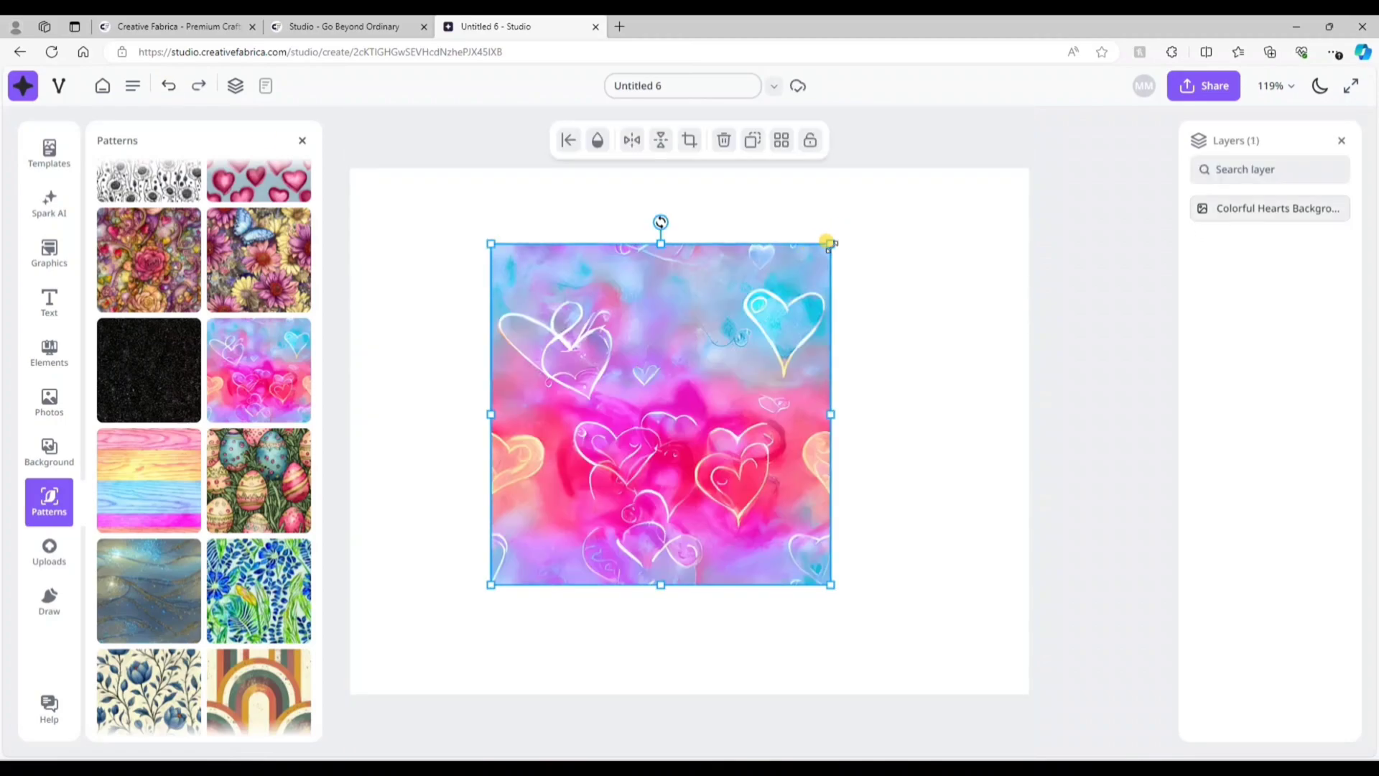
left_click_drag(829, 242, 593, 472)
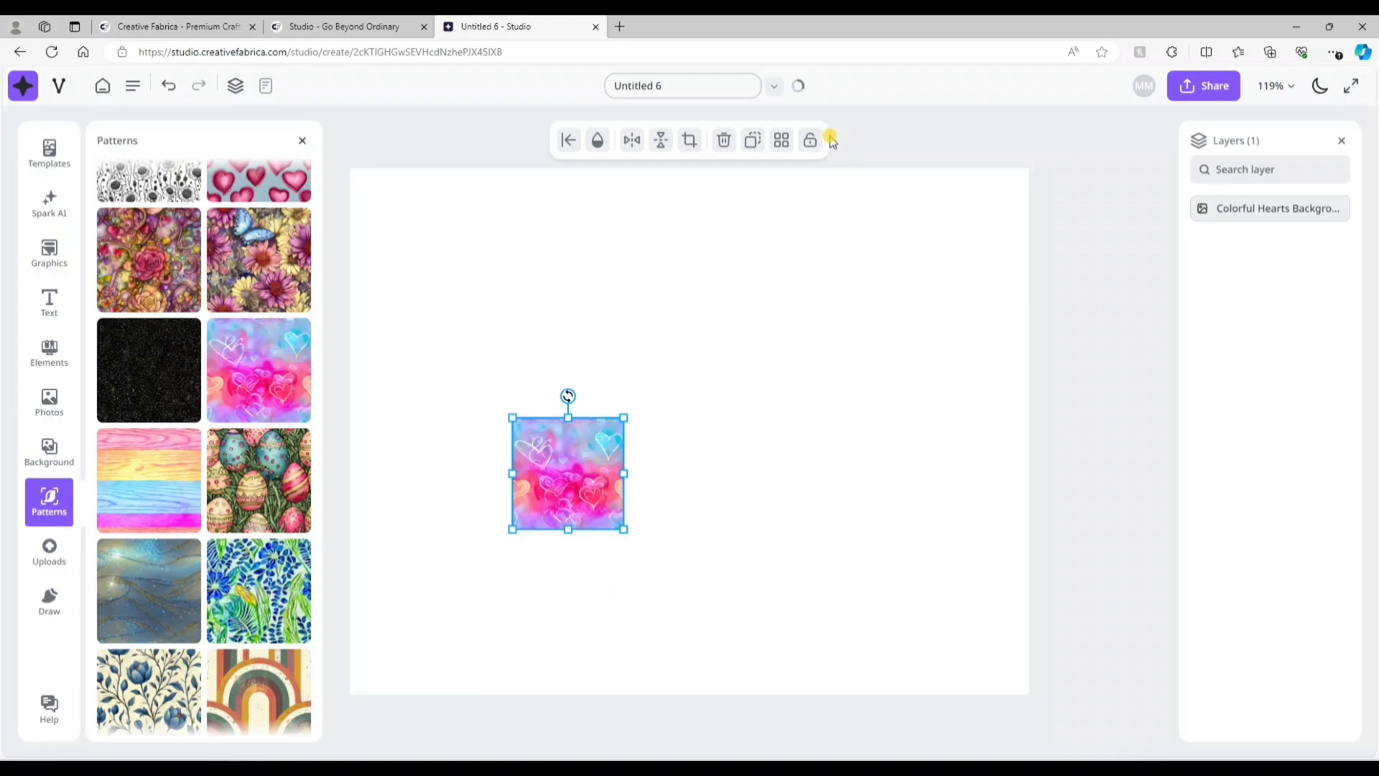
left_click(782, 143)
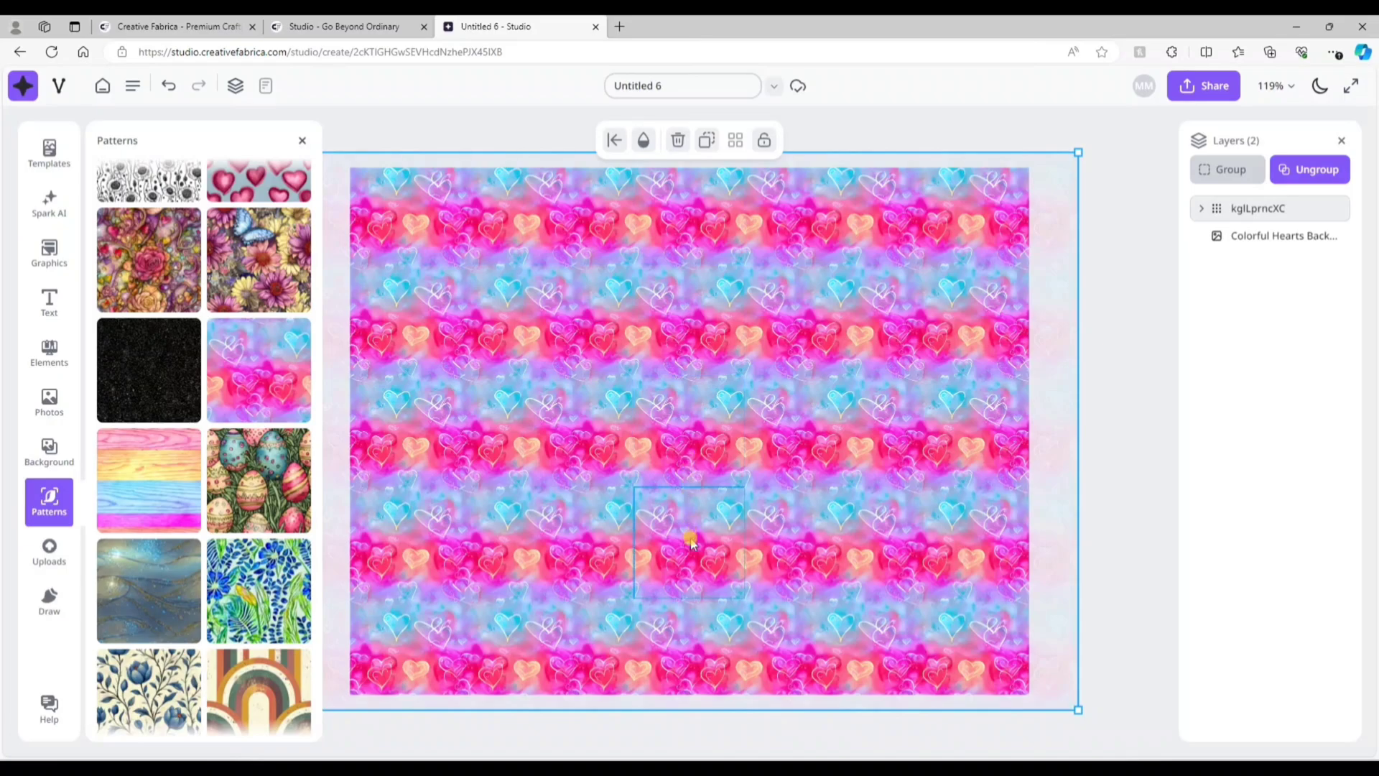
- Undo the tiling of the small colorful hearts square and delete the square from the canvas
scroll(259, 574, "down", 5)
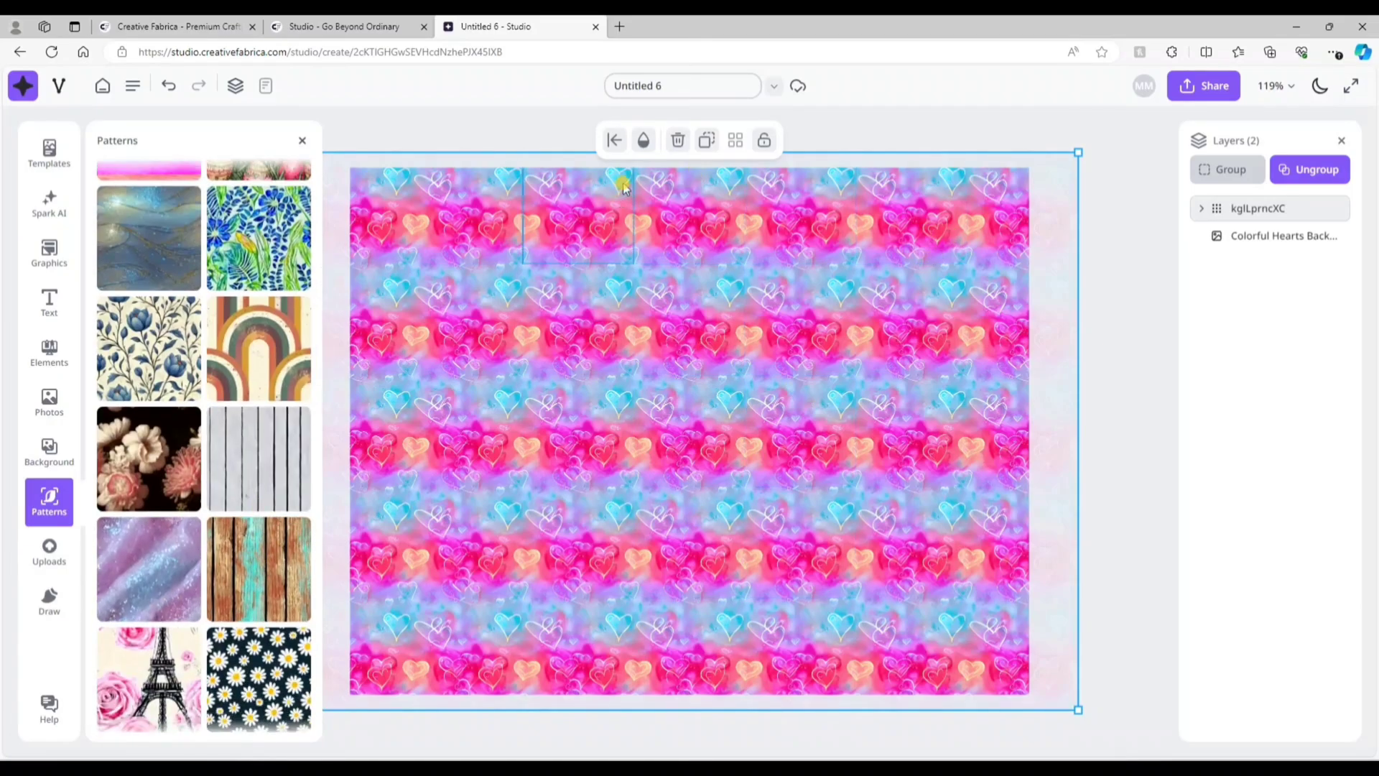
left_click(171, 86)
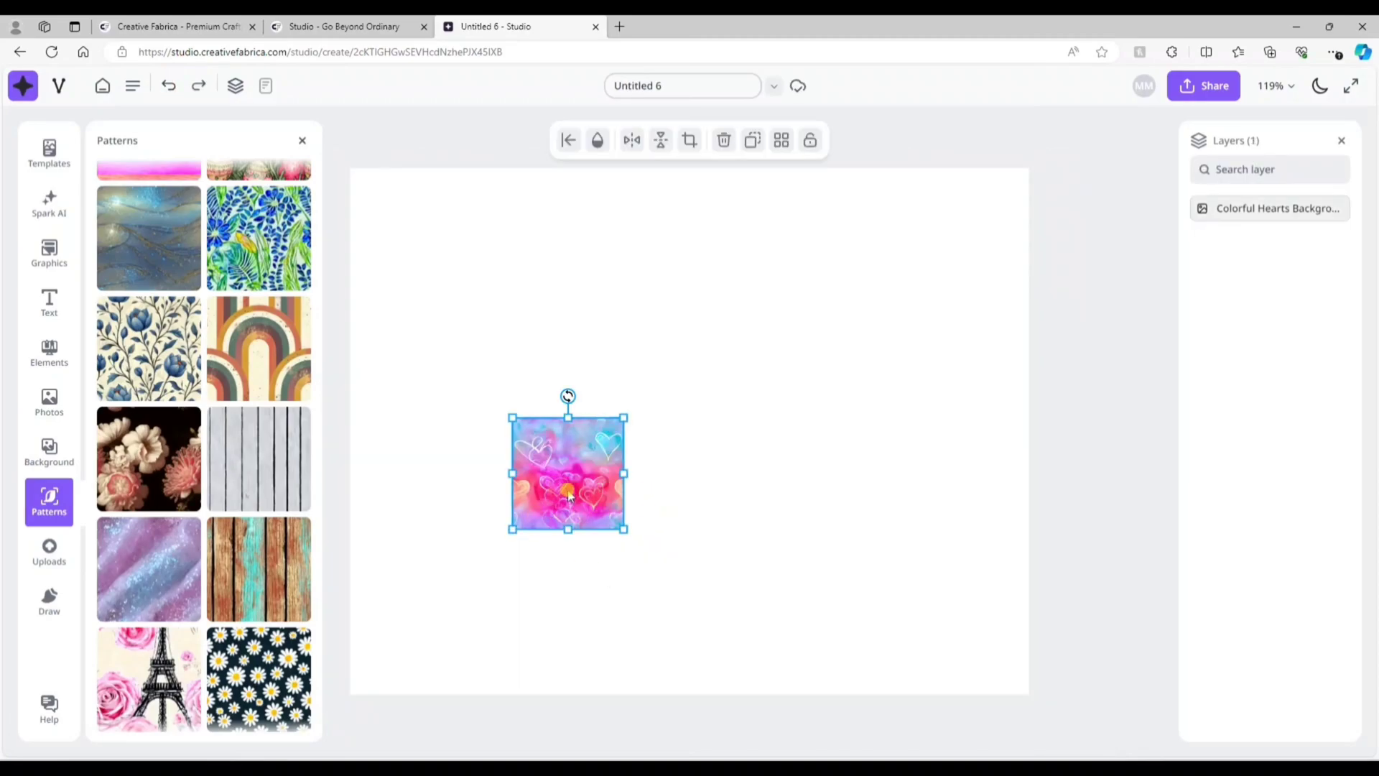
key("Delete")
- Browse further through the patterns, add the seamless red, pink and black heart pattern, and tile it across the canvas
scroll(258, 350, "down", 3)
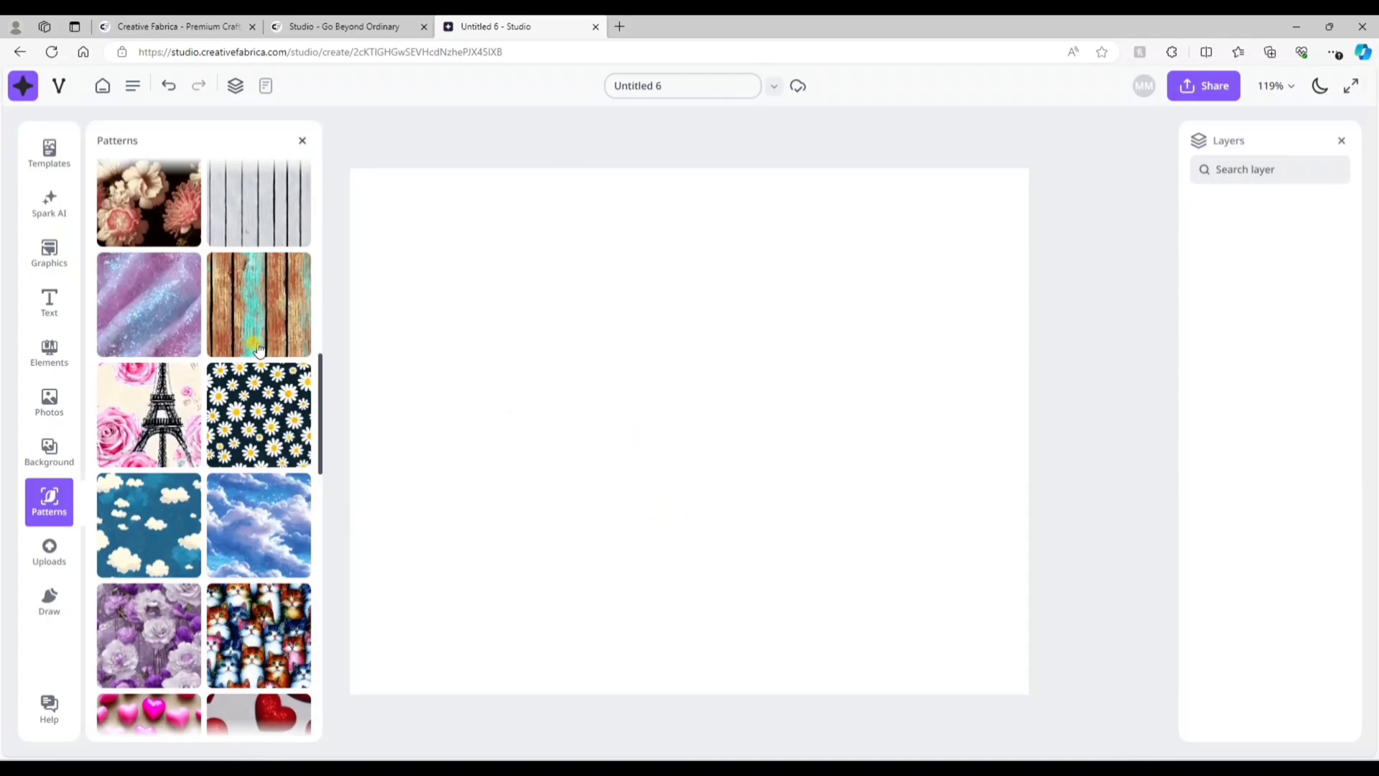
scroll(258, 350, "down", 3)
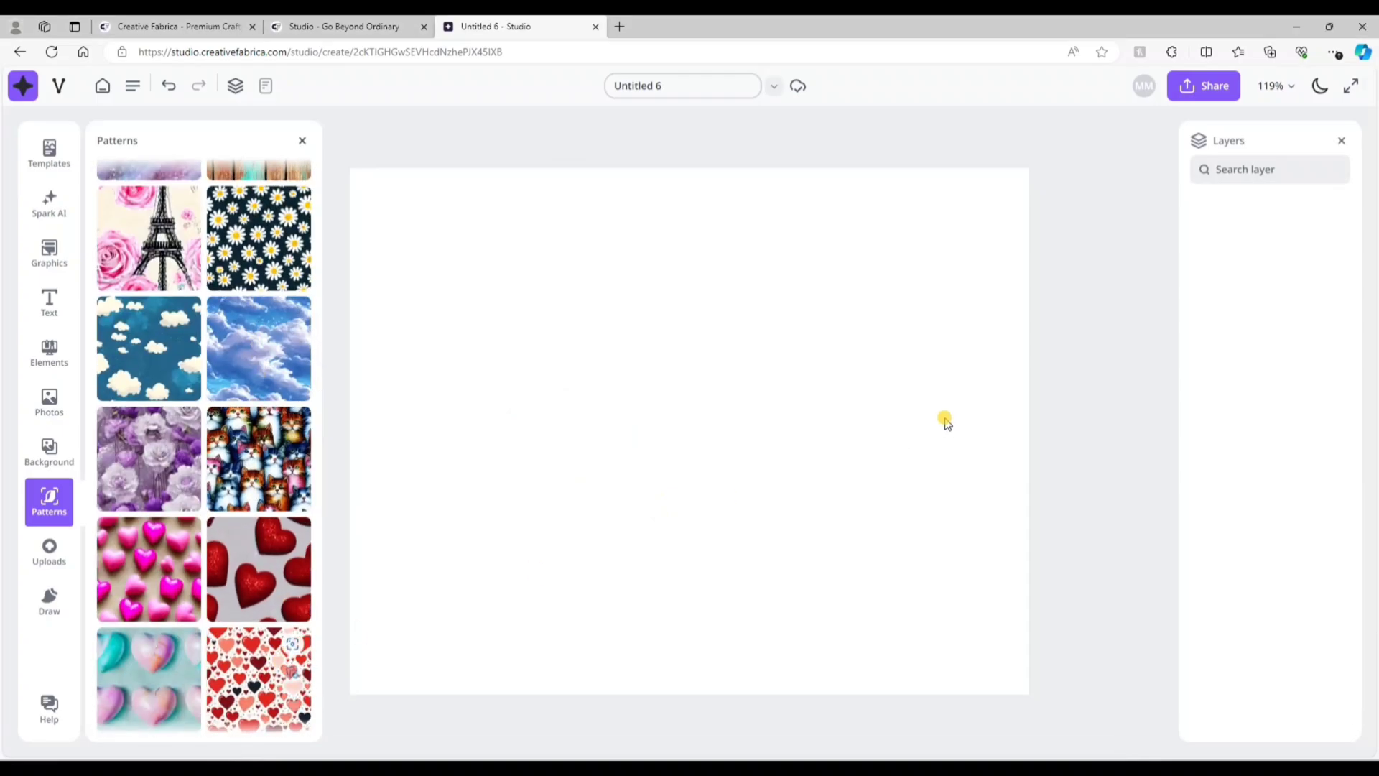
left_click(272, 680)
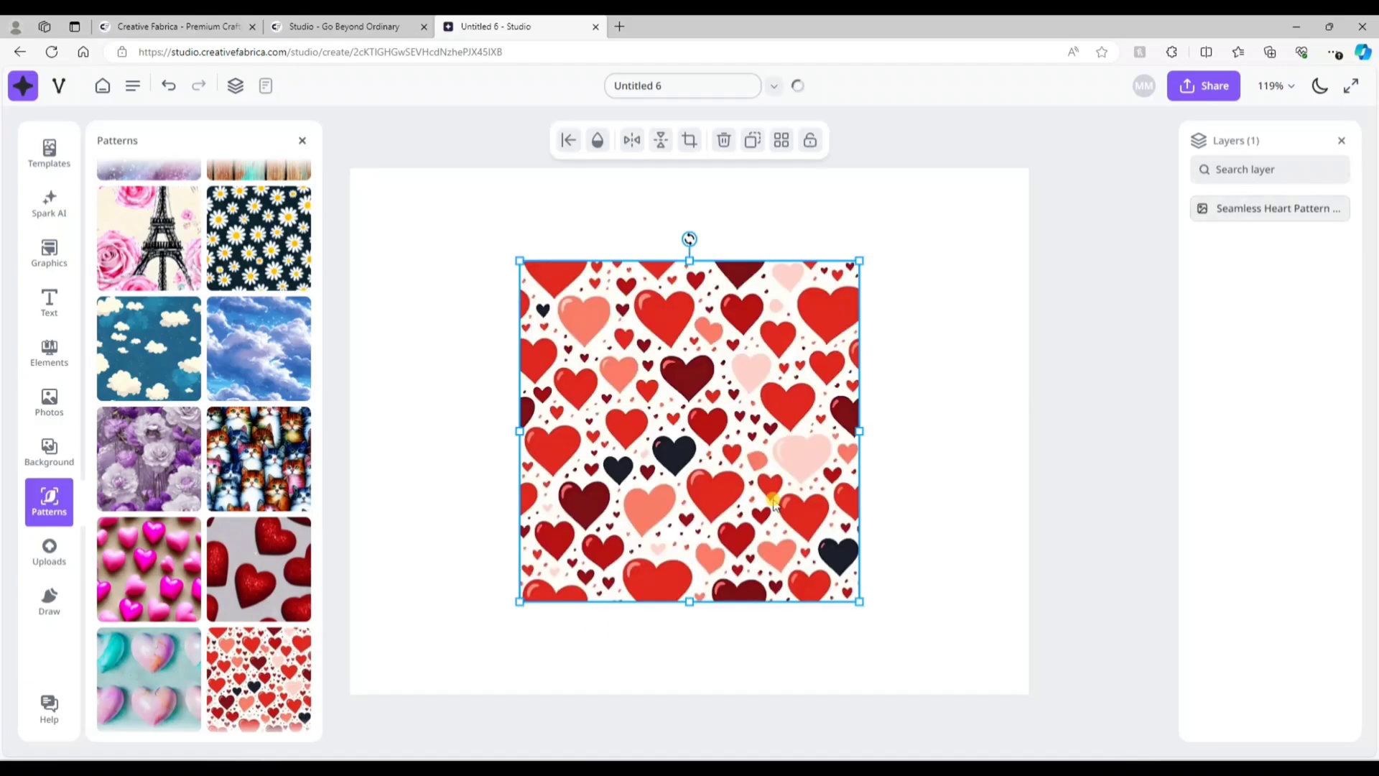
mouse_move(673, 432)
left_mouse_down()
mouse_move(575, 443)
mouse_move(732, 439)
mouse_move(646, 428)
left_mouse_up()
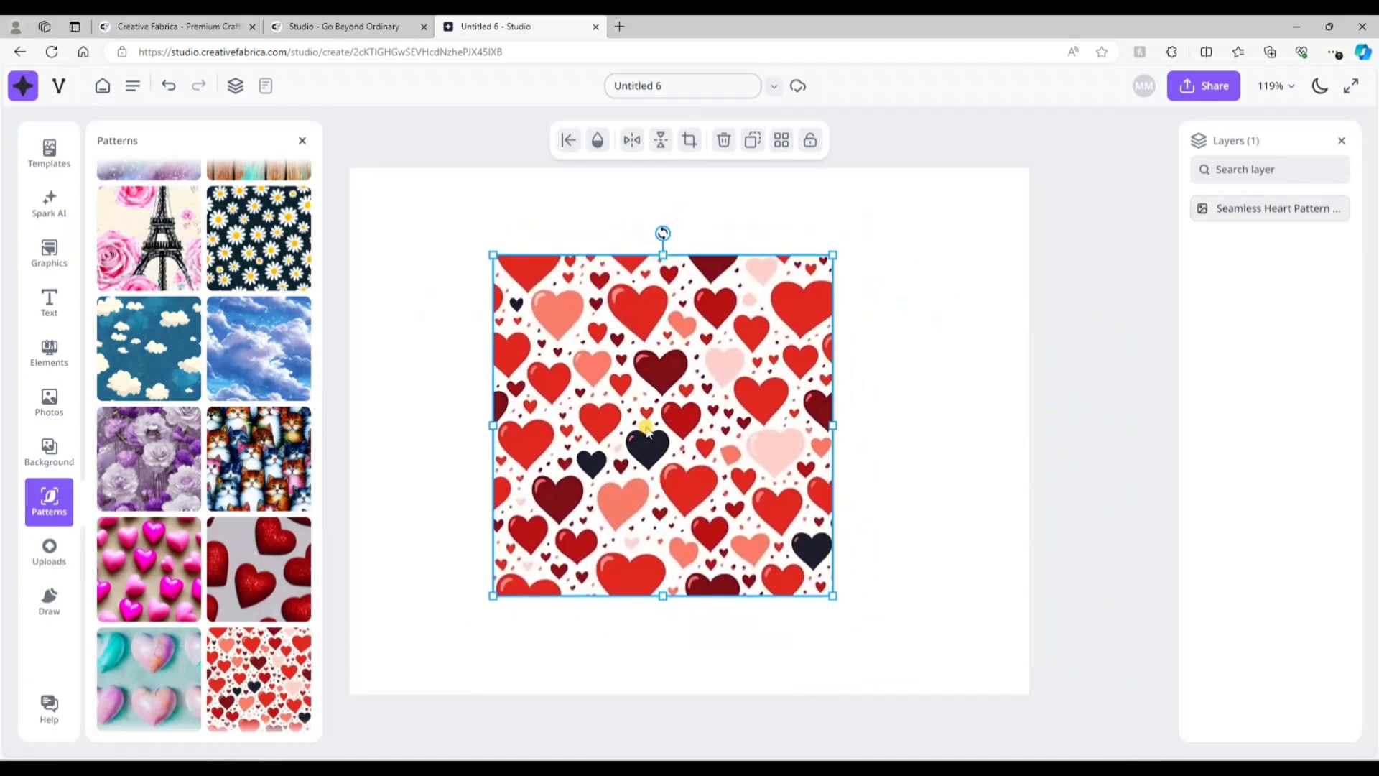
left_click(783, 144)
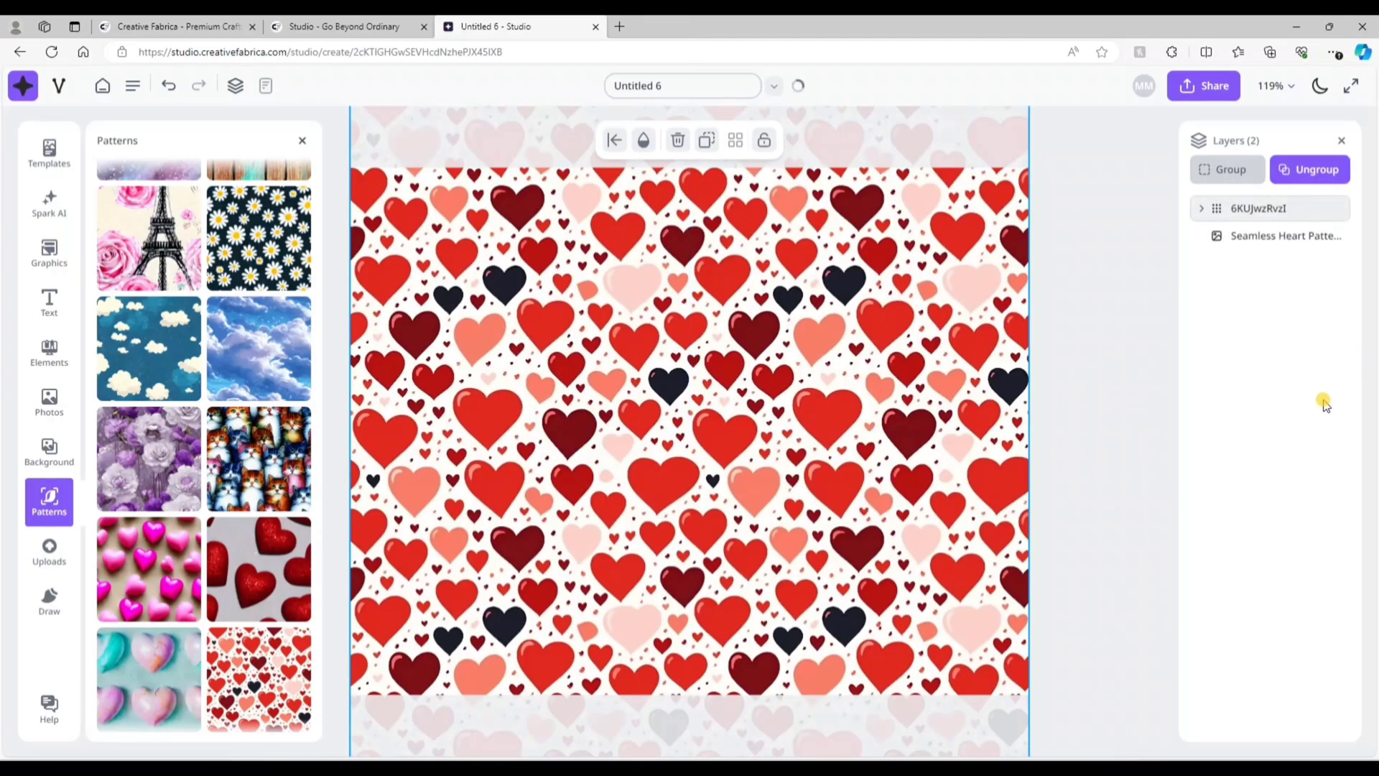
- Move the tiled red heart pattern slightly downward and deselect it
left_click(1082, 431)
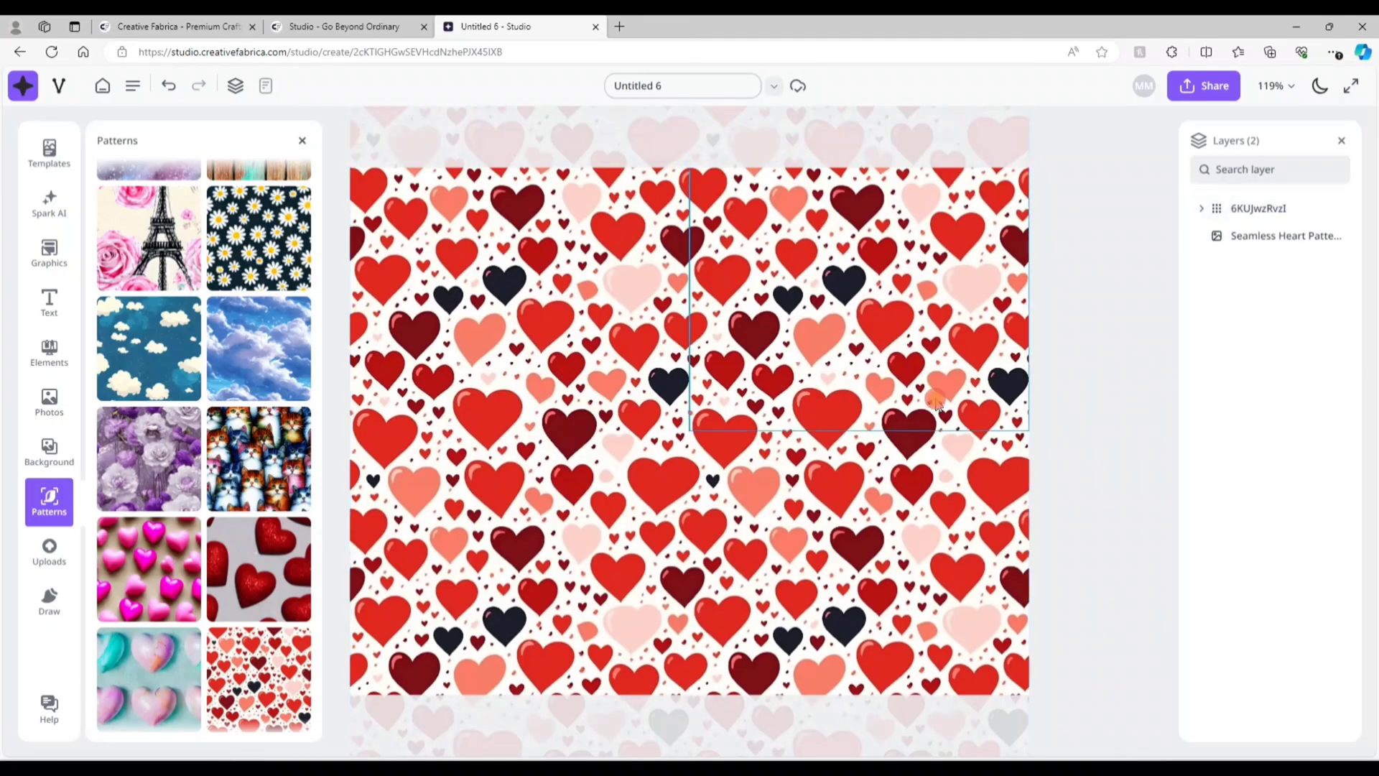
left_click_drag(936, 400, 935, 415)
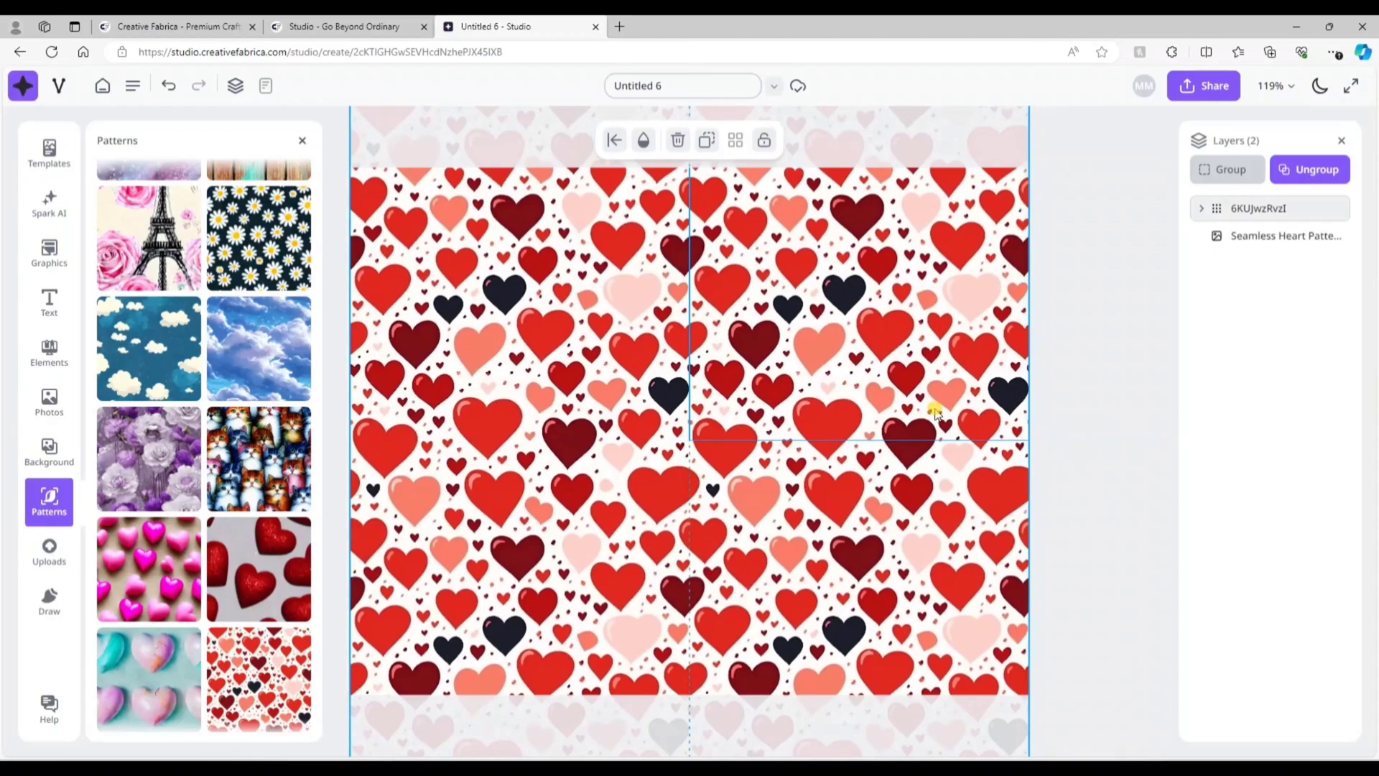
left_click(1103, 395)
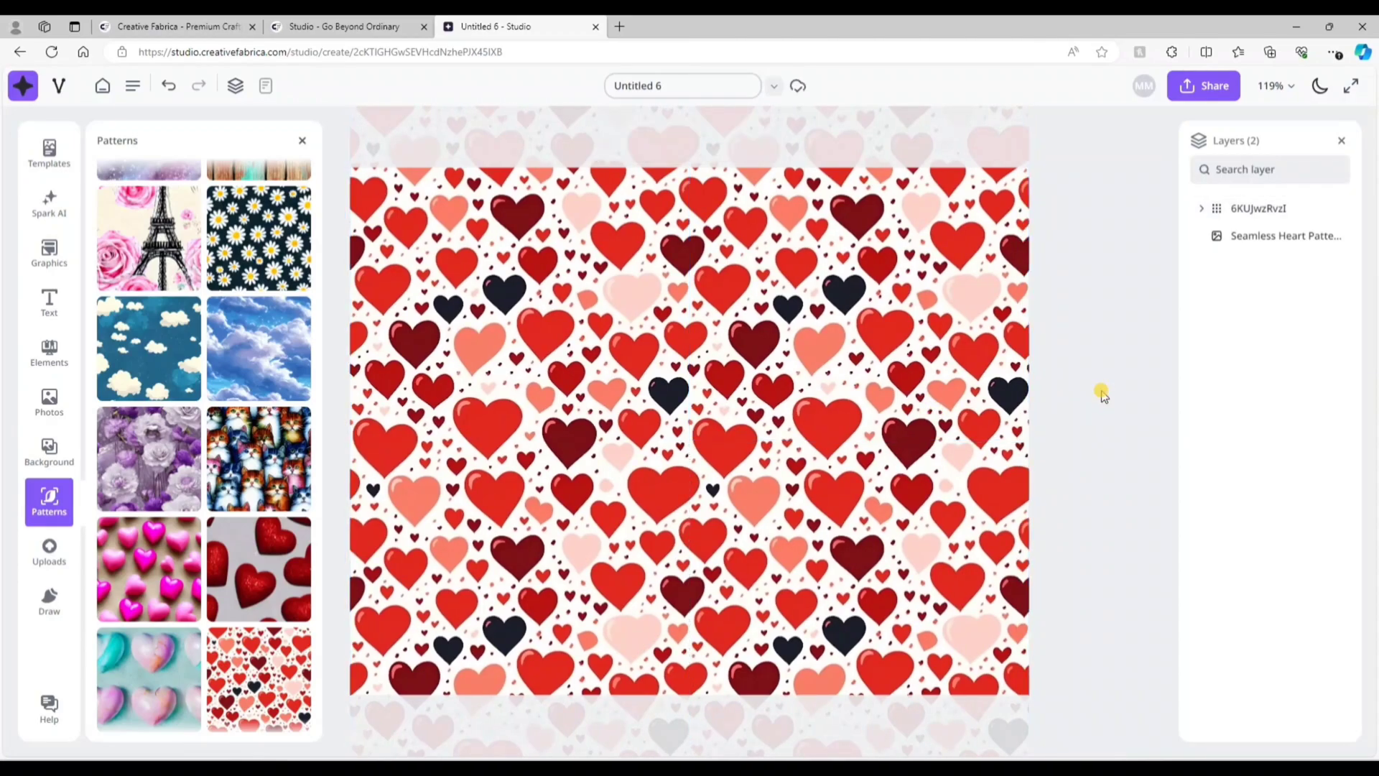
- Undo the move and the tiling, shrink the red heart pattern to a small square and tile it across the canvas
left_click(168, 86)
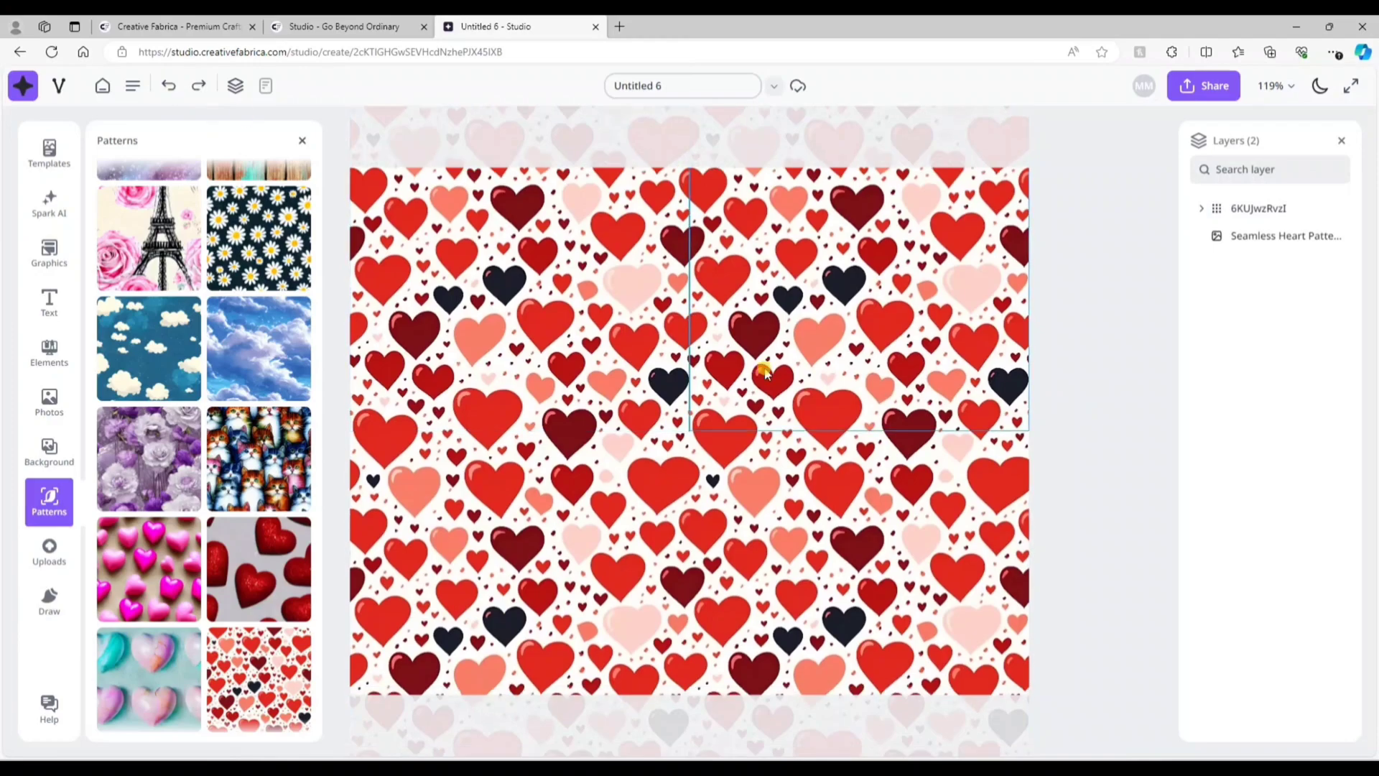
left_click(170, 87)
left_click(778, 440)
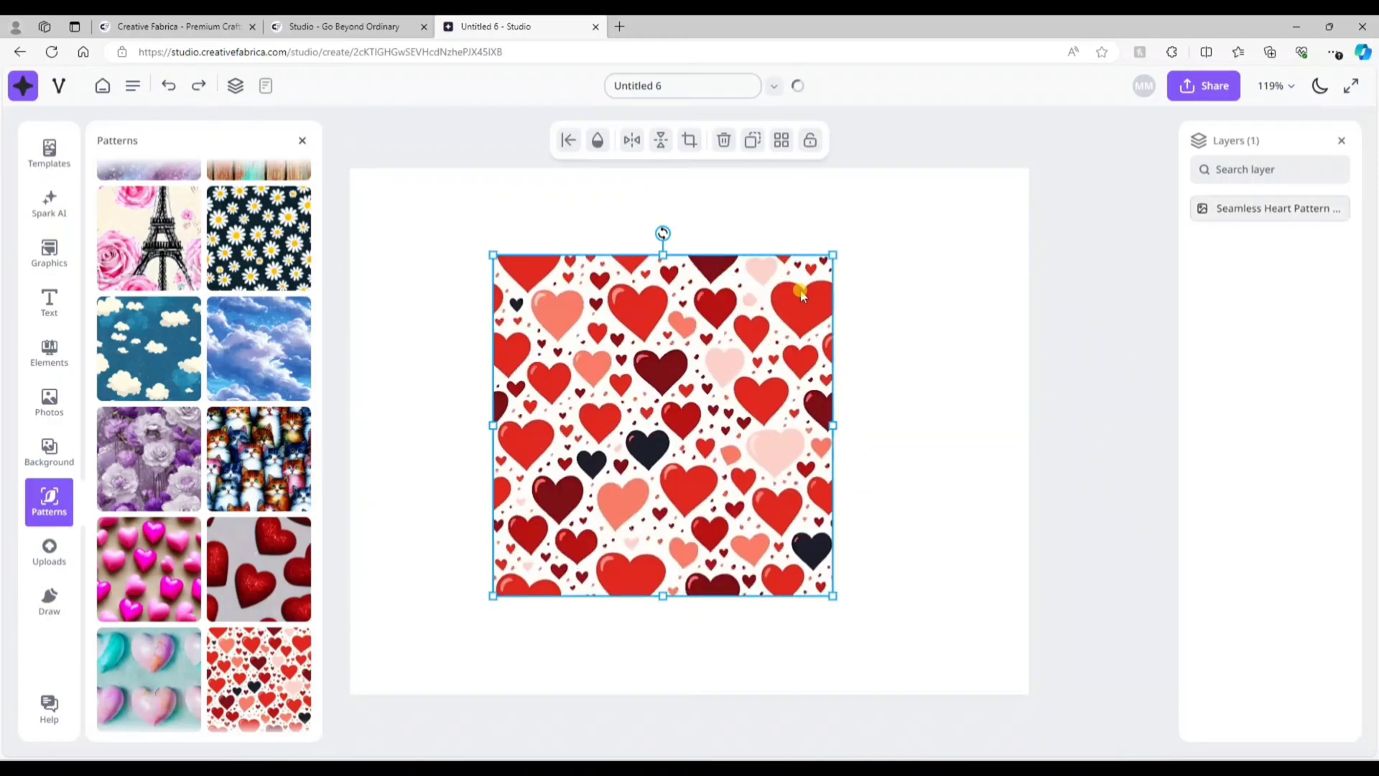
left_click_drag(831, 252, 533, 599)
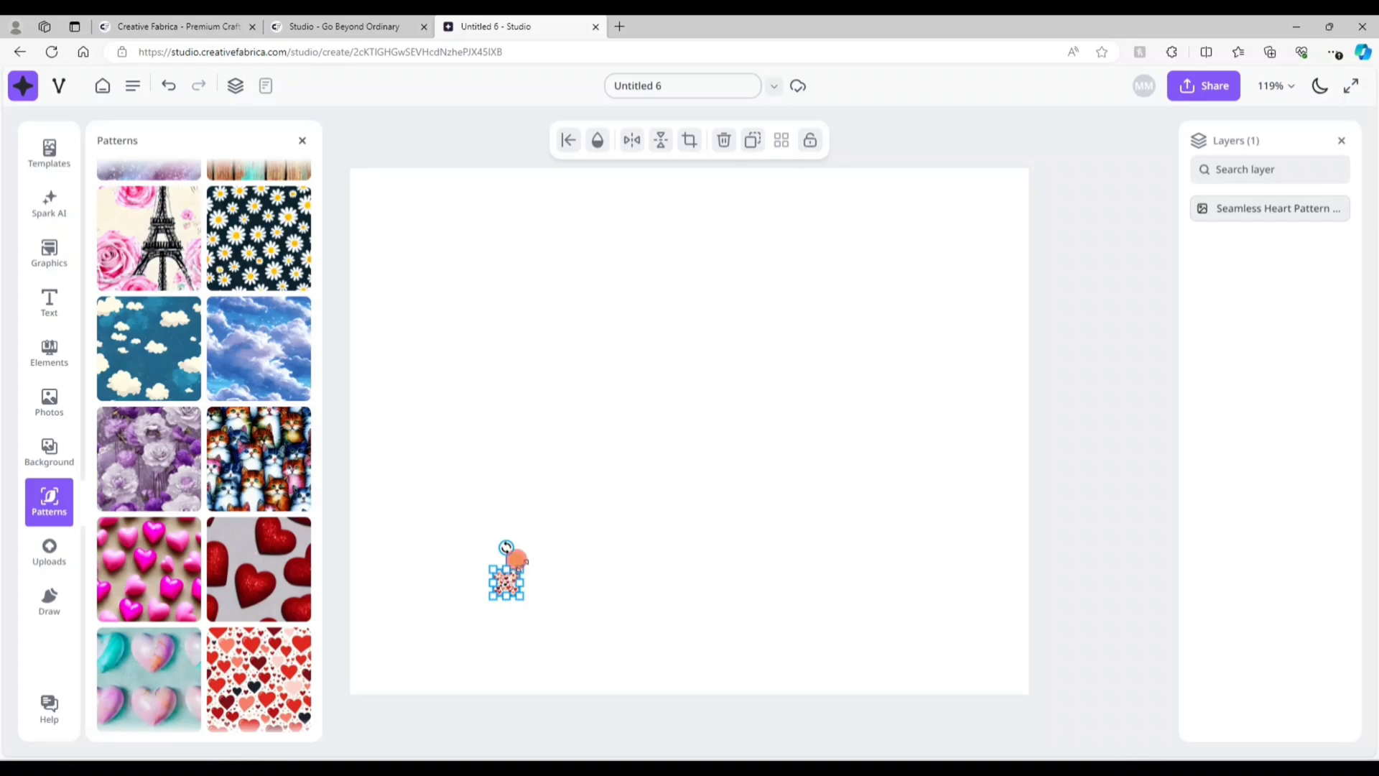
left_click_drag(517, 559, 606, 536)
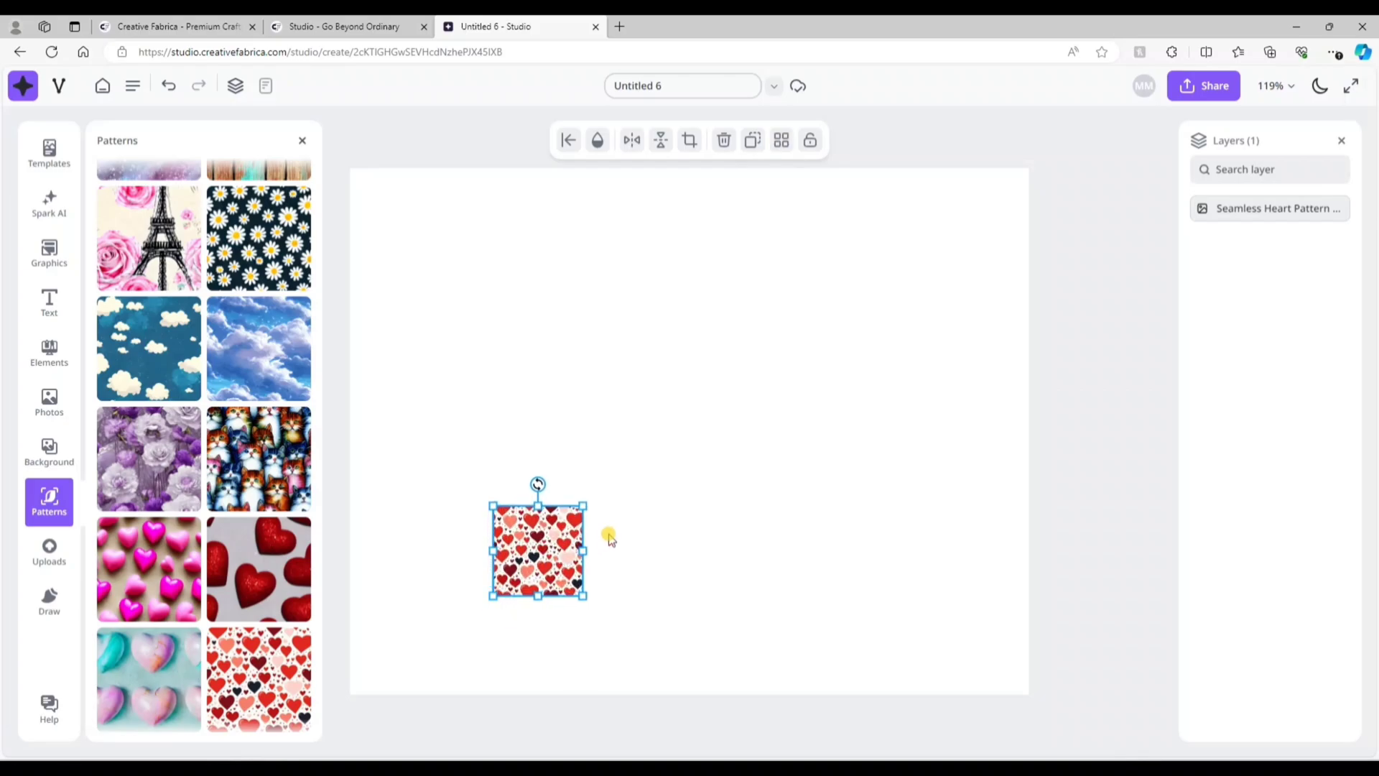
left_click(780, 143)
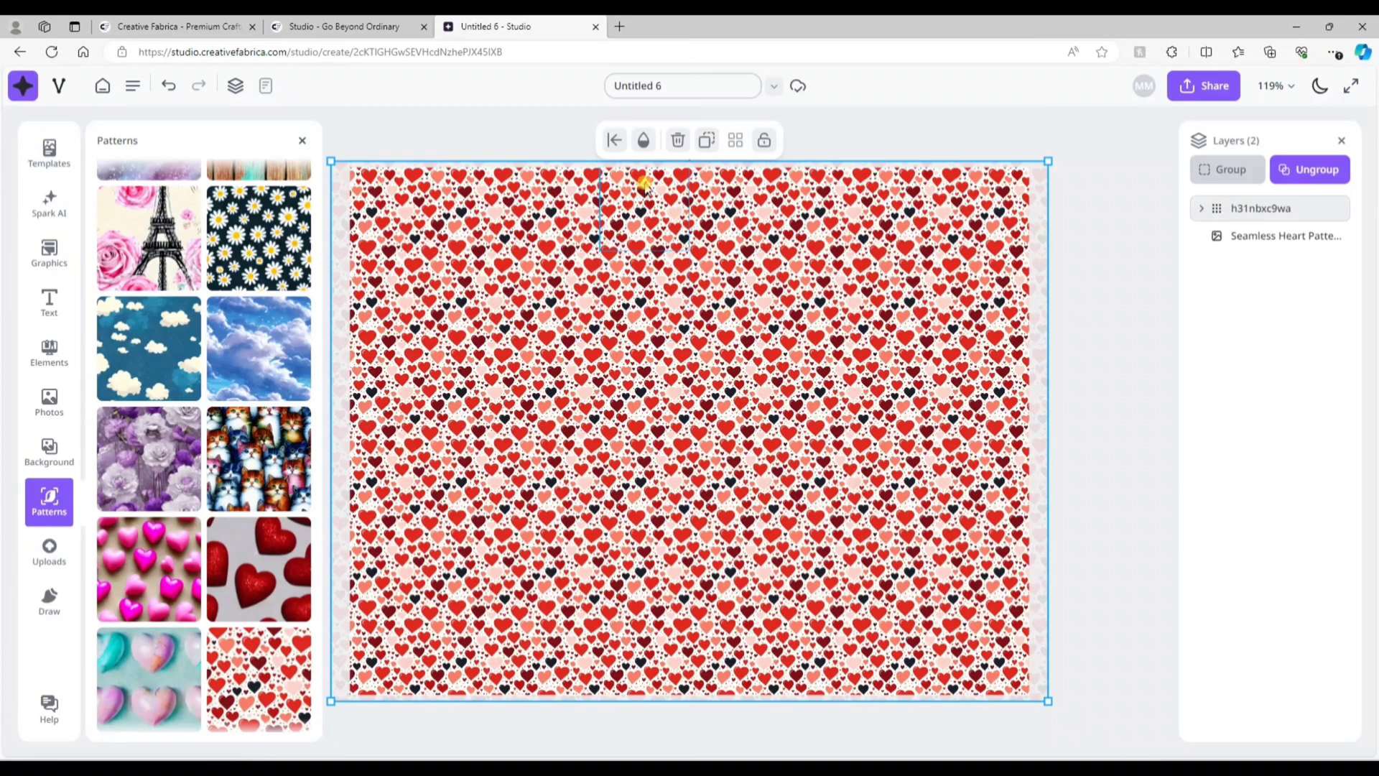
- Delete the tiled red heart pattern and its source square, and open the personal uploads library
left_click(1295, 210)
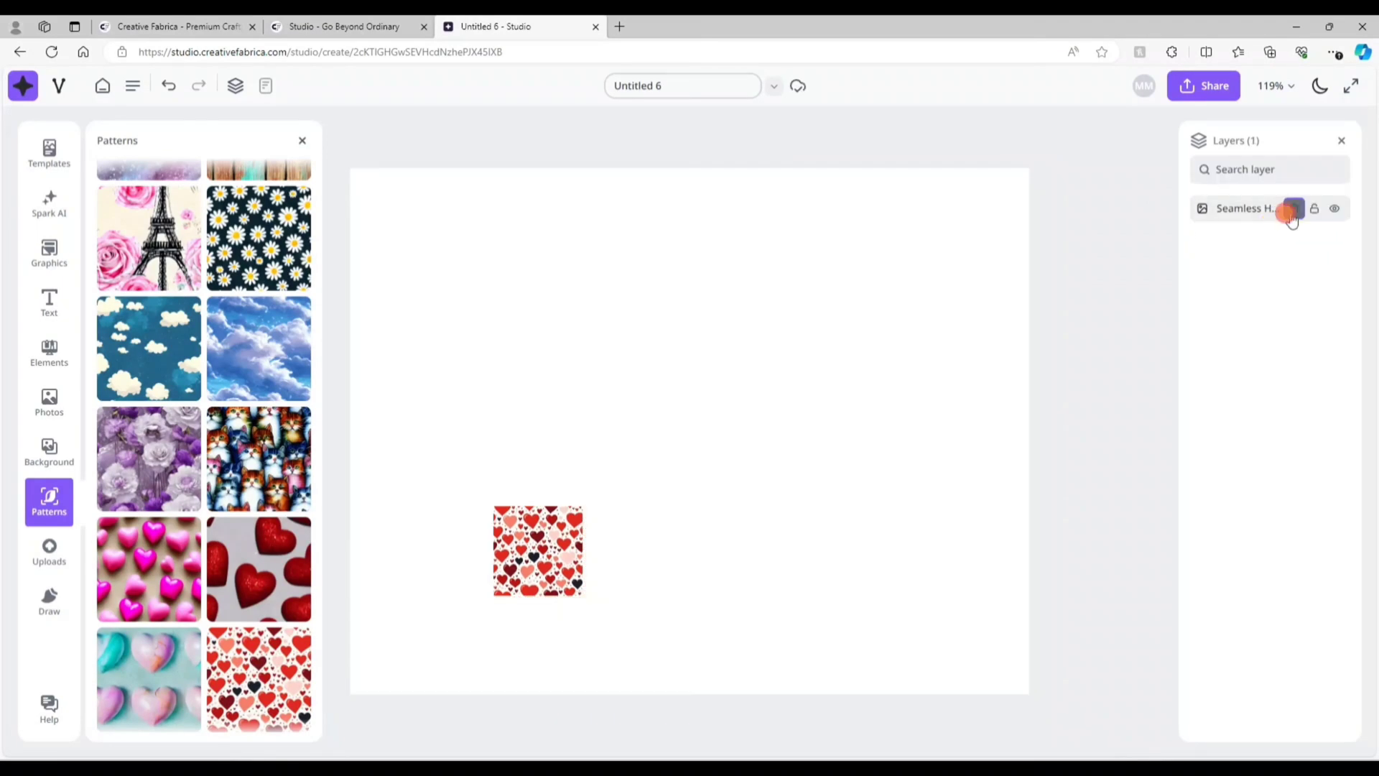
left_click(1292, 209)
left_click(49, 564)
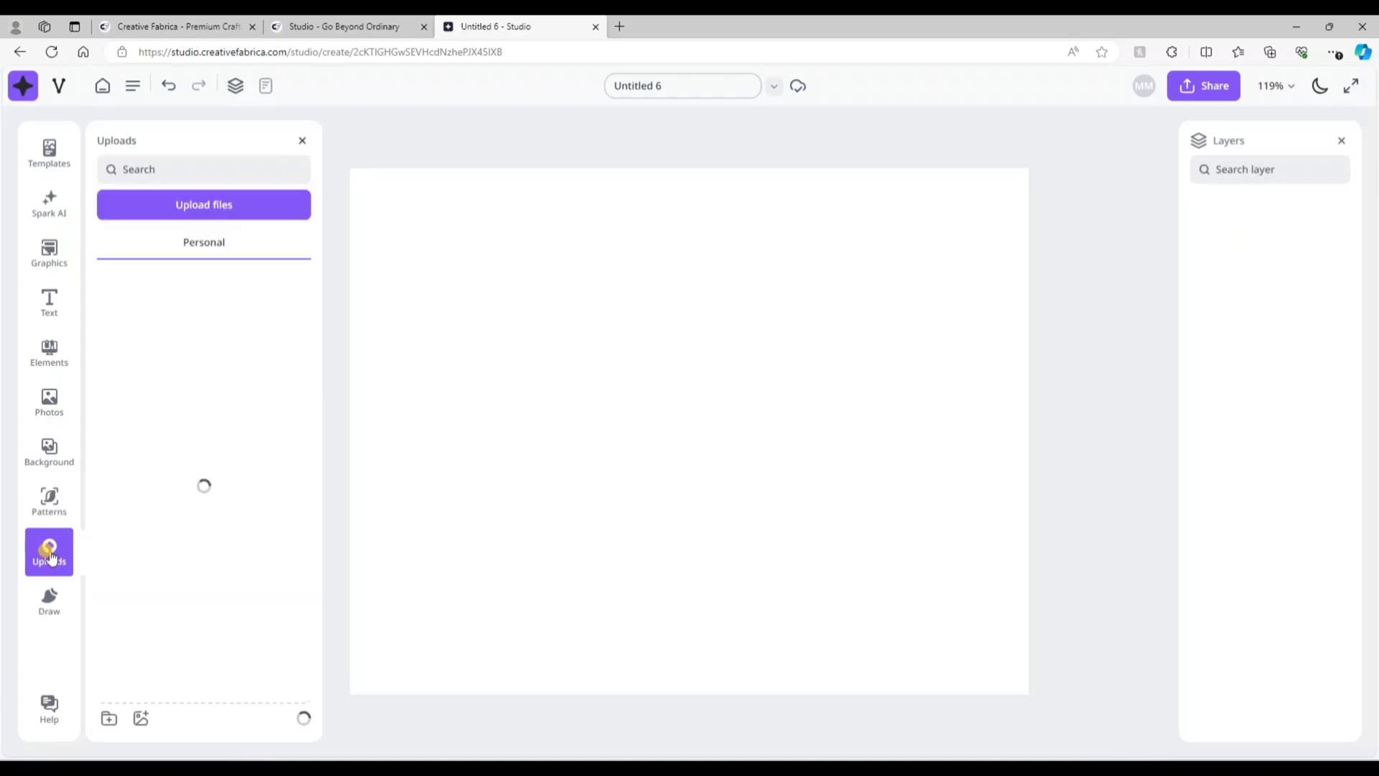
- Draw a large circle, a small circle and a looping curve with the blue pen at its smallest size
left_click(46, 605)
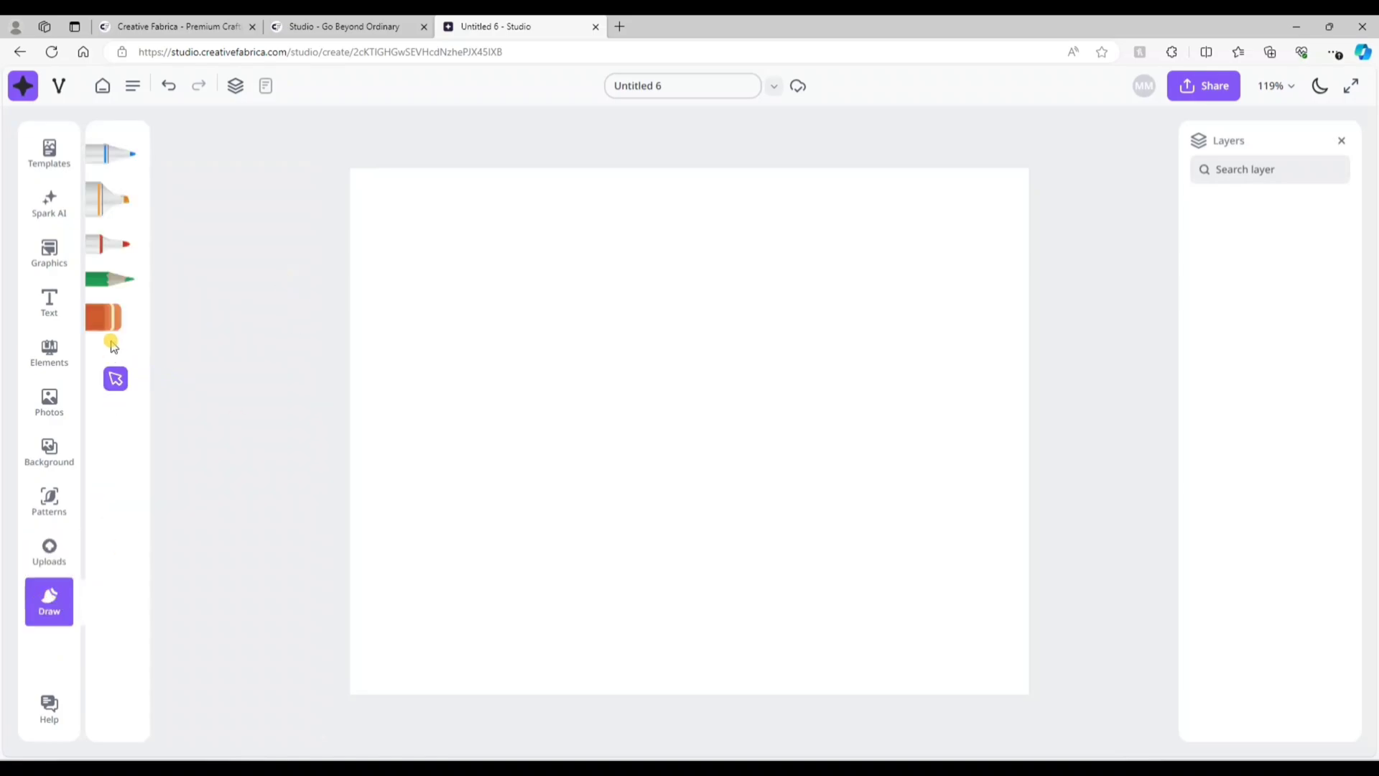
left_click(110, 153)
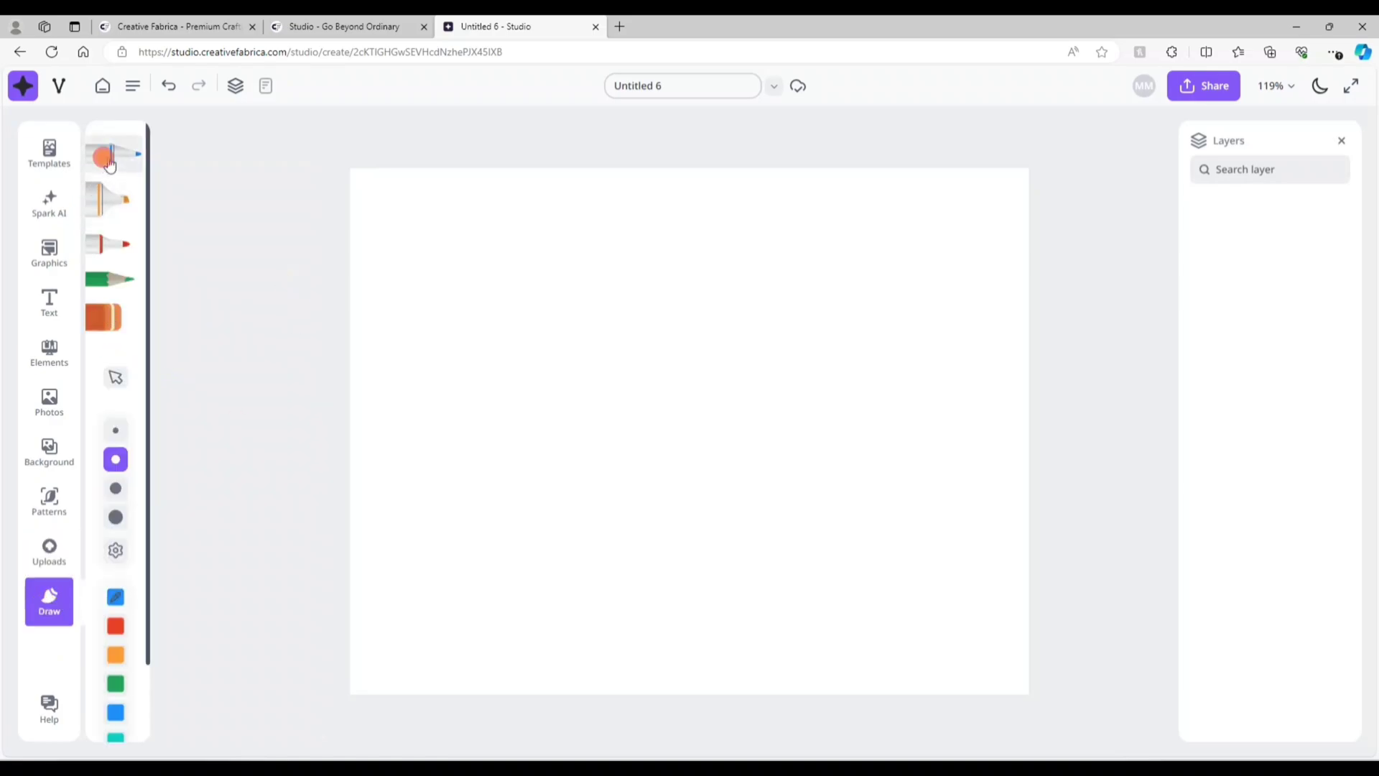
left_click(115, 430)
mouse_move(411, 283)
left_mouse_down()
mouse_move(367, 361)
mouse_move(487, 415)
mouse_move(515, 312)
mouse_move(407, 296)
left_mouse_up()
mouse_move(647, 323)
left_mouse_down()
mouse_move(665, 387)
mouse_move(639, 327)
left_mouse_up()
left_click_drag(688, 260, 695, 310)
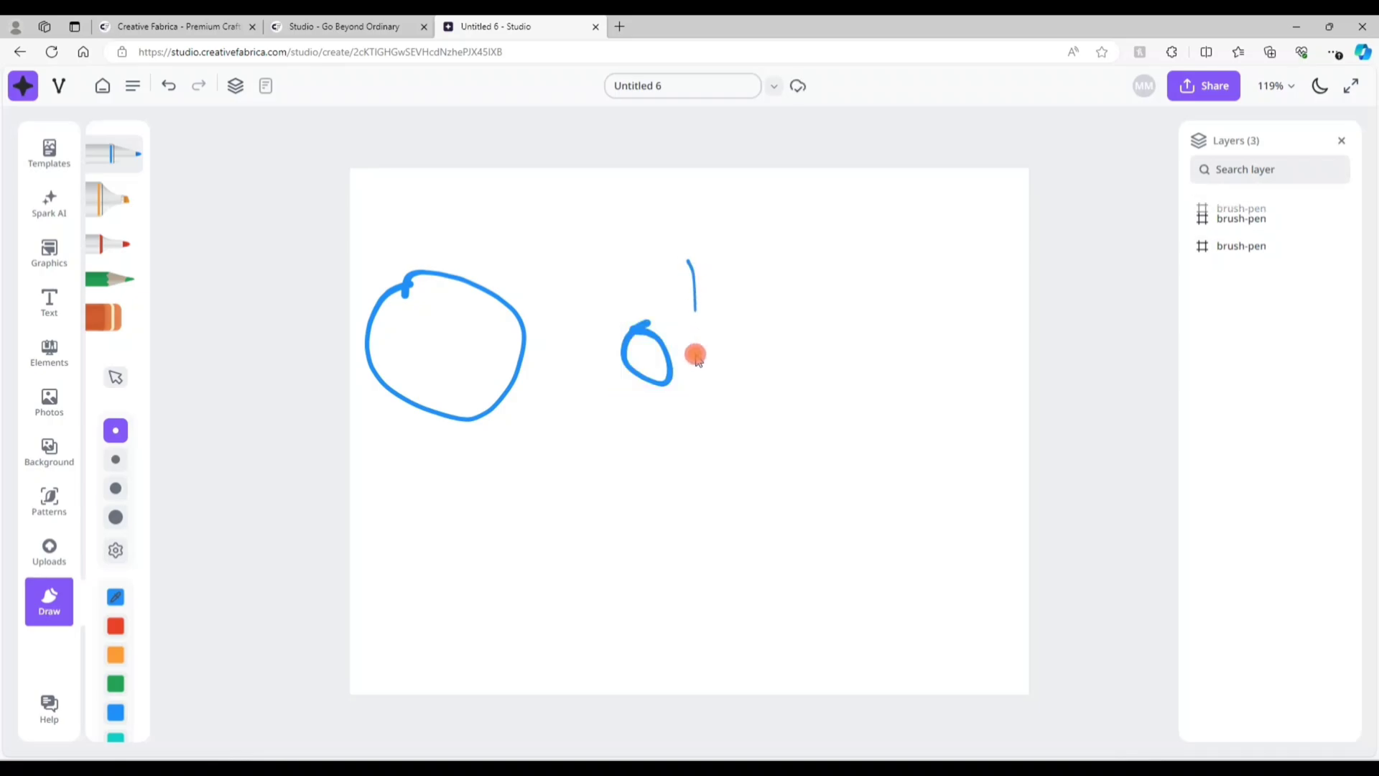
mouse_move(696, 357)
left_mouse_down()
mouse_move(793, 404)
mouse_move(726, 327)
mouse_move(697, 452)
mouse_move(711, 430)
mouse_move(750, 487)
left_mouse_up()
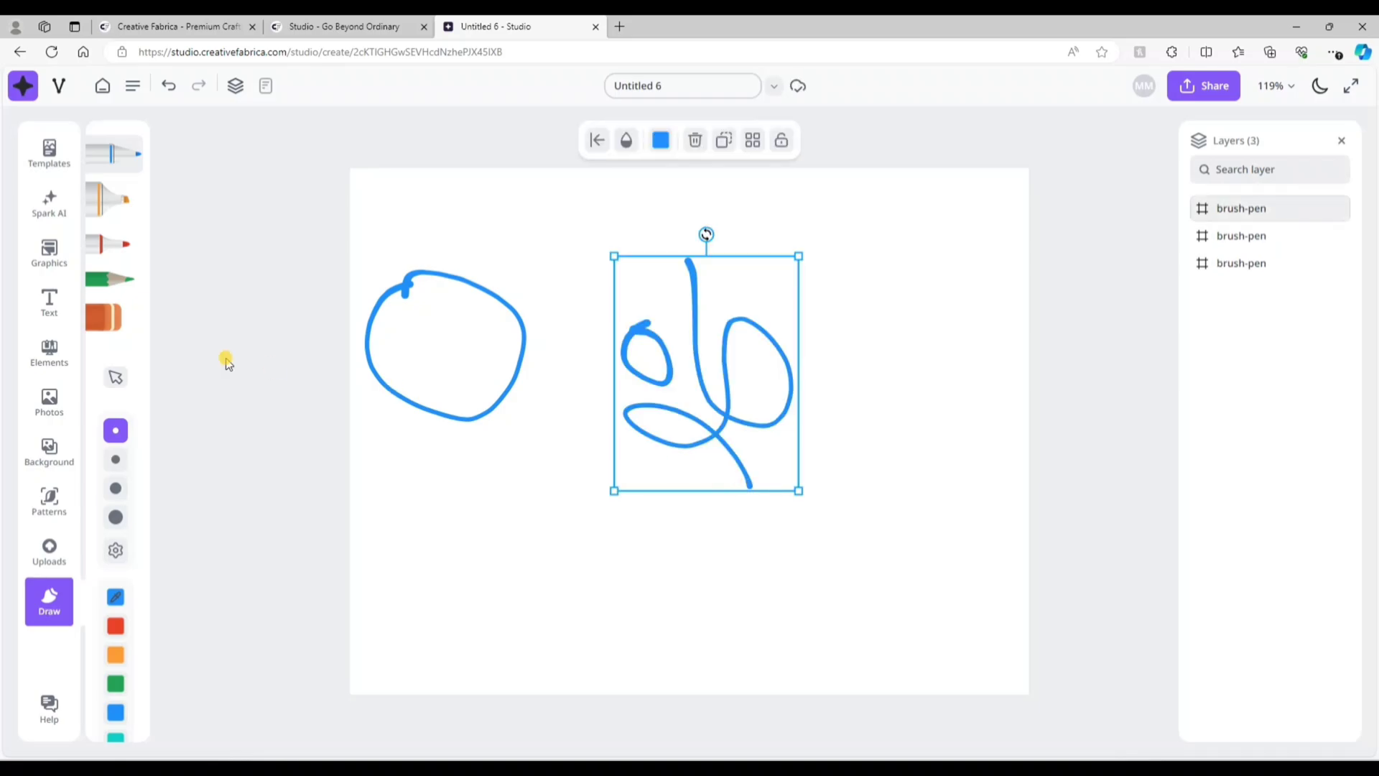
- Draw a thick looping stroke with the red marker and a thin looping stroke with the marker at its smallest size
left_click(111, 245)
mouse_move(467, 544)
left_mouse_down()
mouse_move(576, 572)
mouse_move(598, 526)
mouse_move(461, 634)
mouse_move(498, 581)
mouse_move(658, 661)
left_mouse_up()
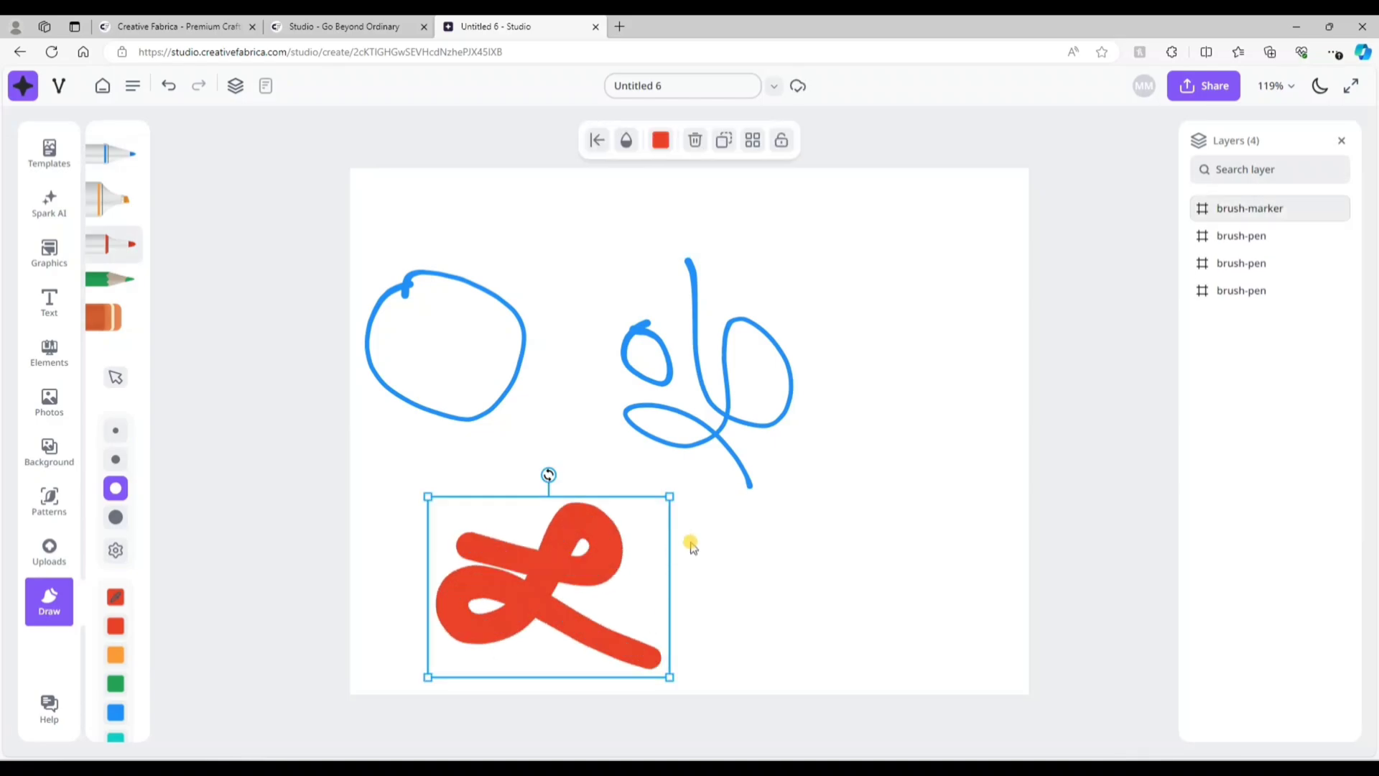
left_click(116, 431)
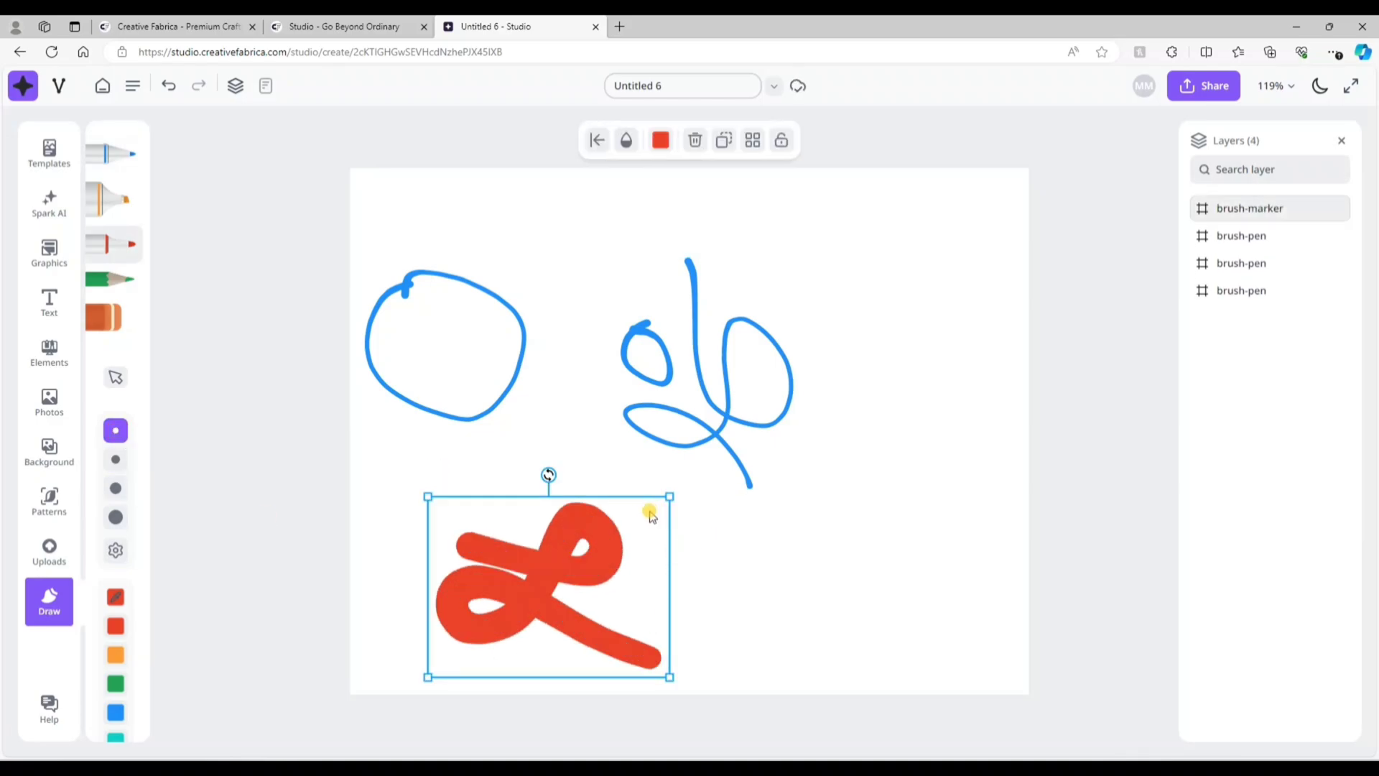
mouse_move(739, 538)
left_mouse_down()
mouse_move(783, 576)
mouse_move(829, 560)
mouse_move(834, 519)
mouse_move(792, 618)
mouse_move(699, 624)
mouse_move(834, 658)
left_mouse_up()
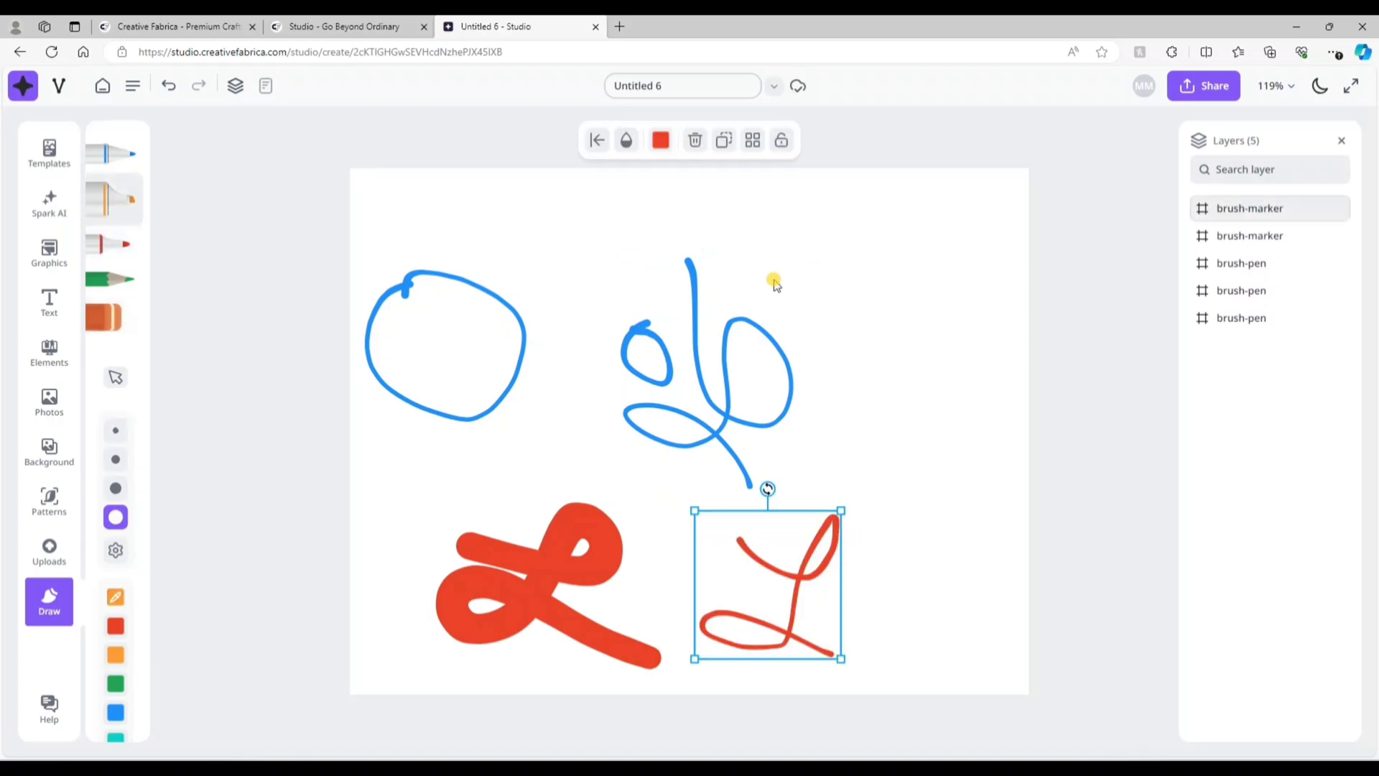
- Draw two crossing strokes in the canvas's upper right area with the orange highlighter at its largest size
left_click_drag(774, 283, 947, 382)
left_click_drag(923, 301, 862, 415)
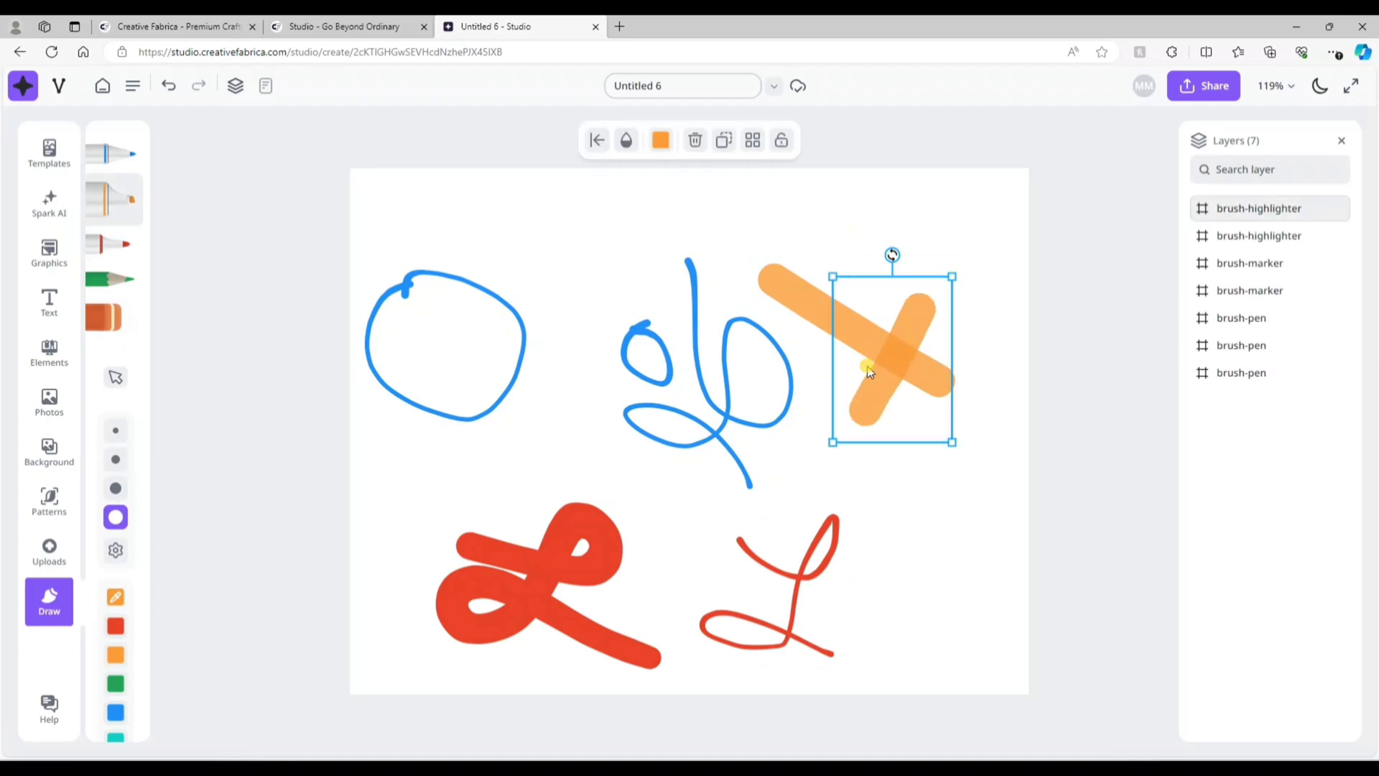
- Add two orange highlighter strokes across the existing crossing pair, and draw crossing strokes with the green pencil at its smallest size
left_click_drag(846, 259, 927, 446)
left_click_drag(954, 338, 825, 387)
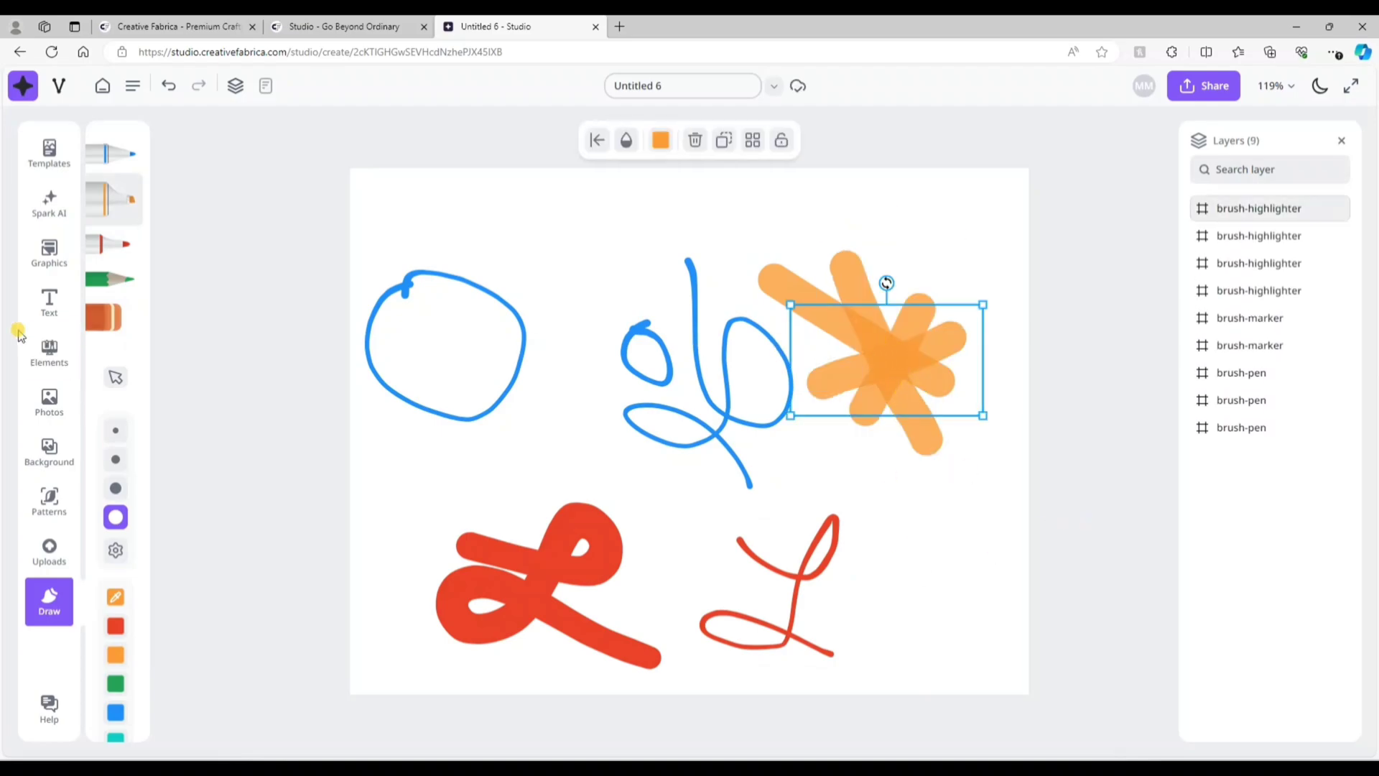
left_click(111, 279)
left_click(116, 431)
mouse_move(467, 221)
left_mouse_down()
mouse_move(589, 257)
mouse_move(533, 298)
left_mouse_up()
left_click_drag(507, 207, 600, 309)
- Select and delete each of the green pencil strokes above the large blue circle
left_click(115, 377)
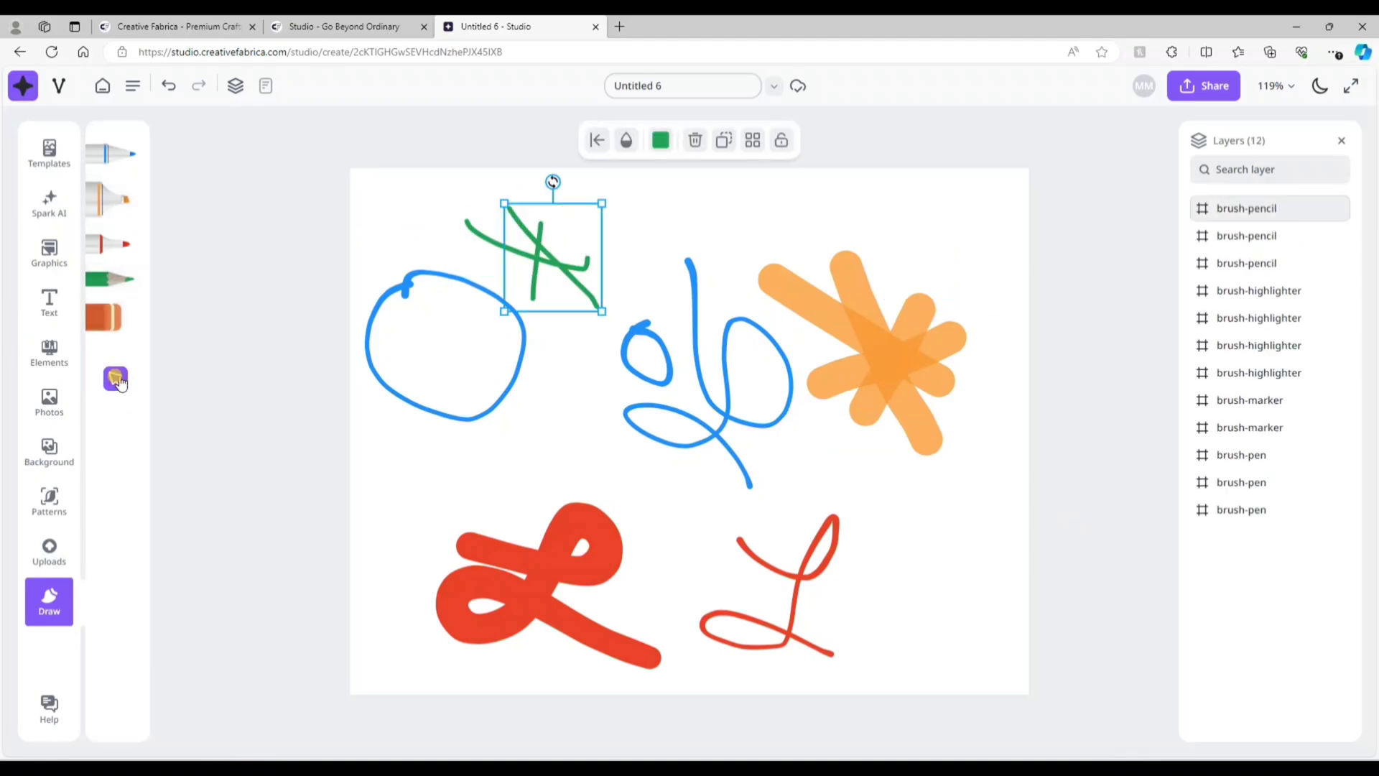
left_click(554, 273)
key("Delete")
left_click(529, 316)
left_click(533, 262)
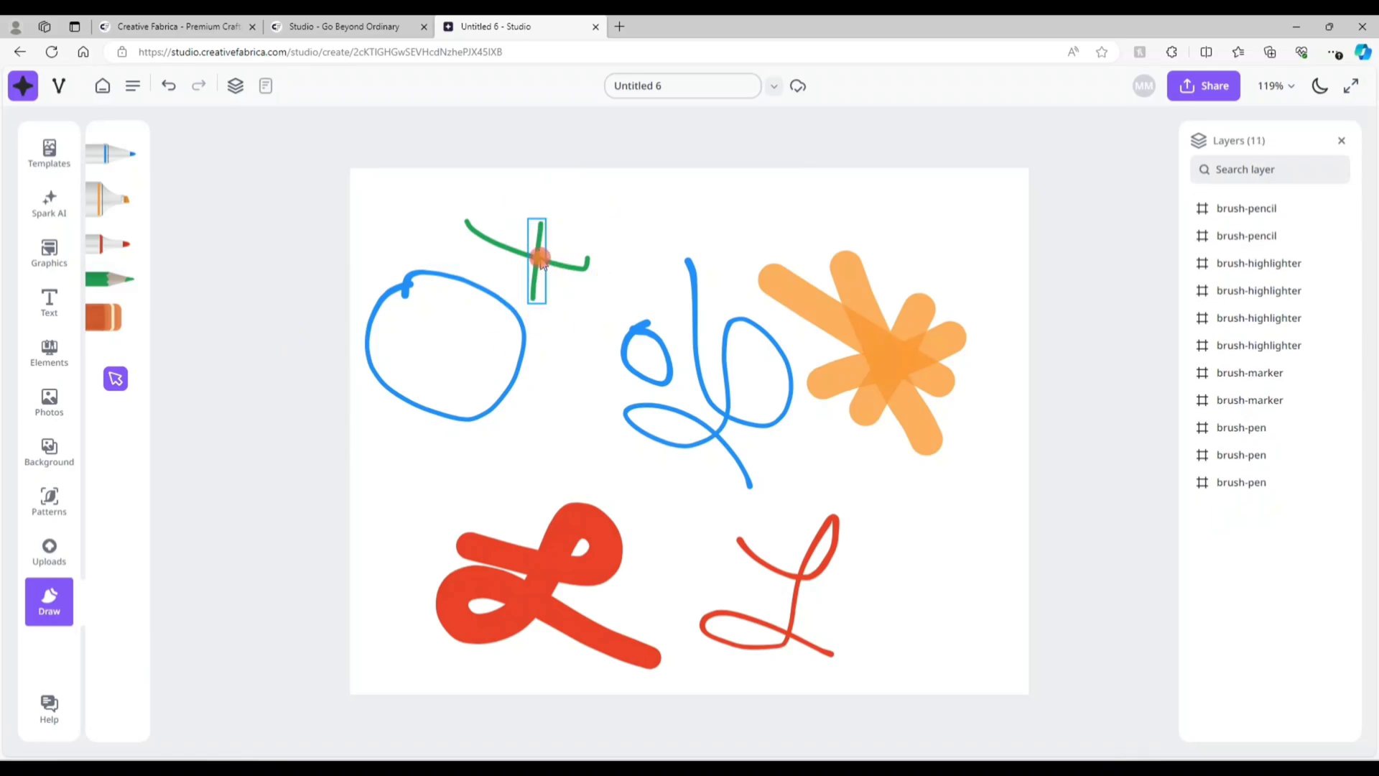
key("Delete")
left_click(551, 259)
key("Delete")
- Erase all remaining pen, marker and highlighter strokes from the canvas with the eraser
left_click(99, 321)
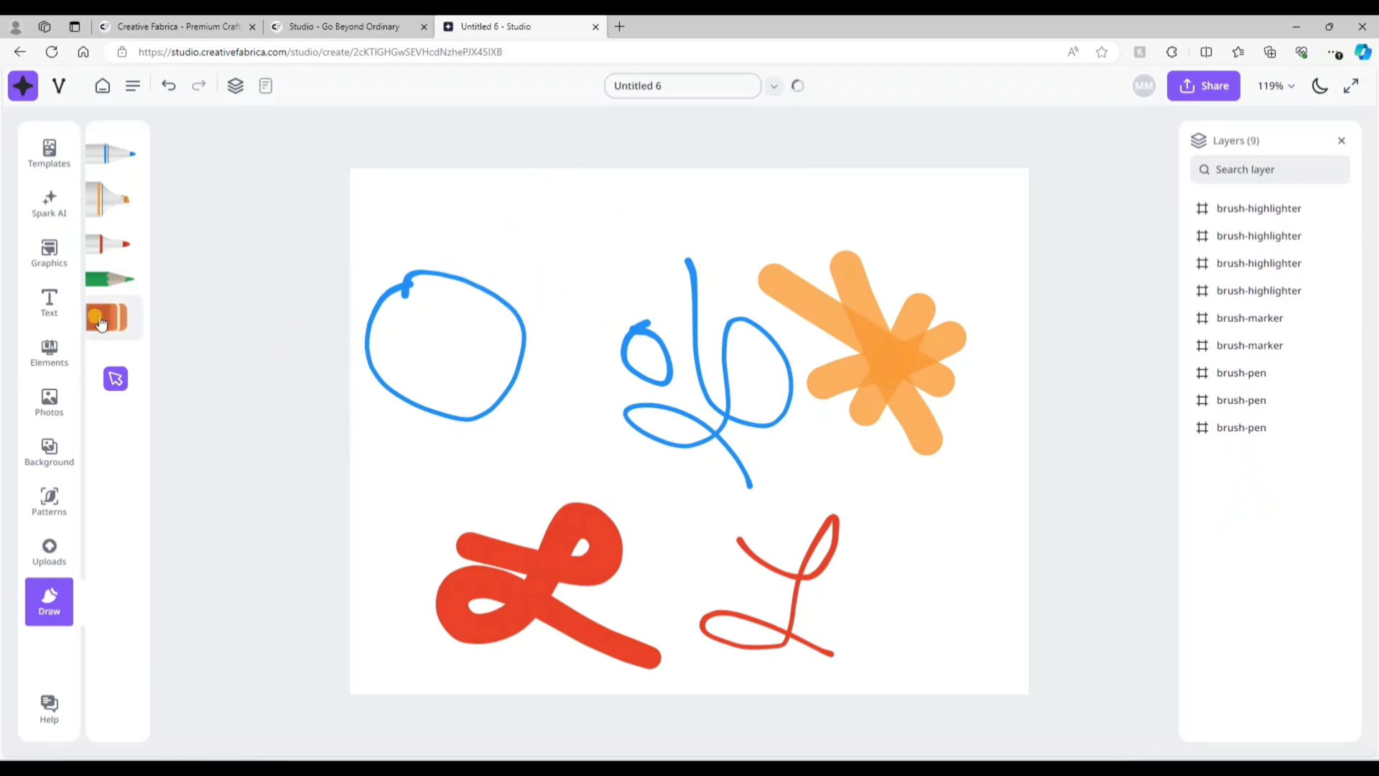
left_click(408, 277)
mouse_move(431, 277)
left_mouse_down()
mouse_move(394, 283)
mouse_move(530, 341)
mouse_move(468, 388)
left_mouse_up()
mouse_move(708, 293)
left_mouse_down()
mouse_move(716, 409)
mouse_move(868, 283)
mouse_move(884, 421)
mouse_move(452, 408)
mouse_move(607, 606)
mouse_move(561, 462)
mouse_move(831, 589)
left_mouse_up()
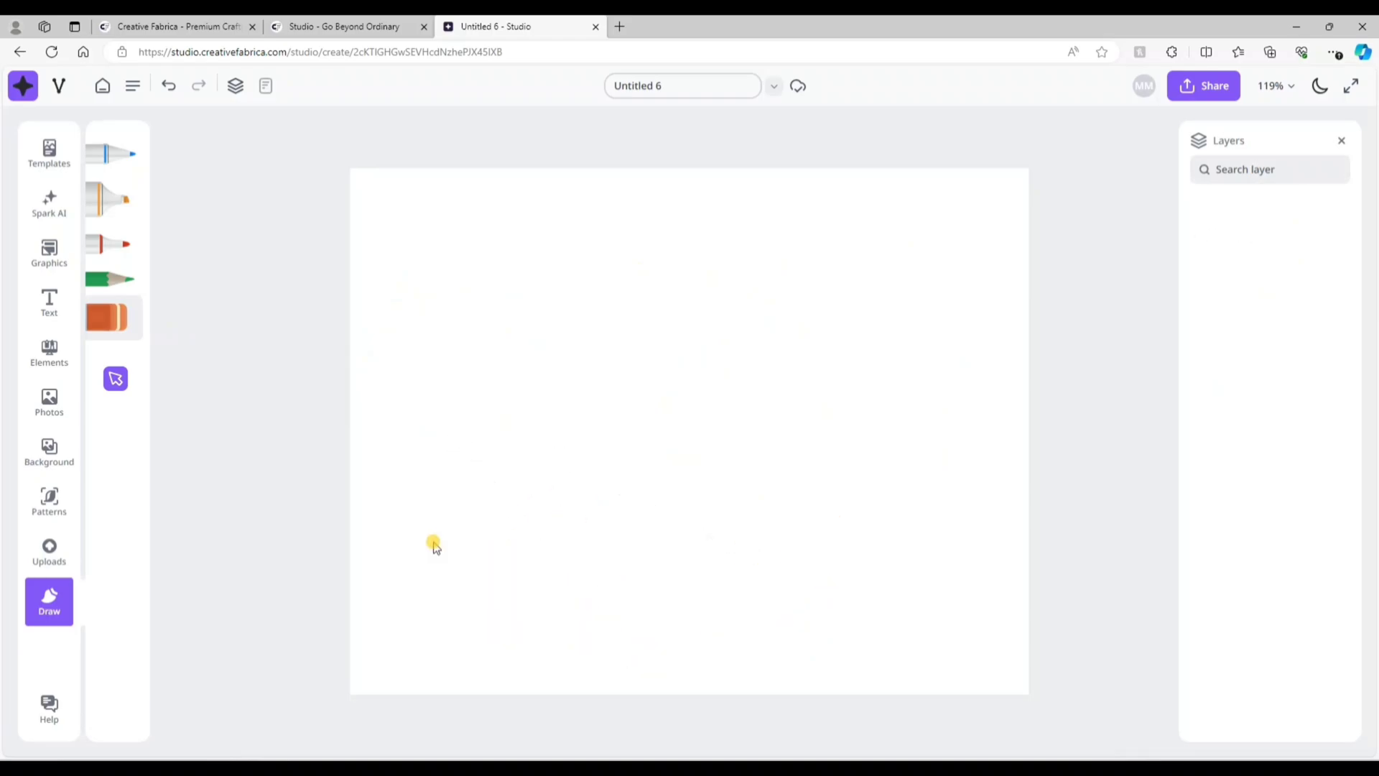
- Generate Spark AI images from the prompt "cat on the beach"
left_click(52, 201)
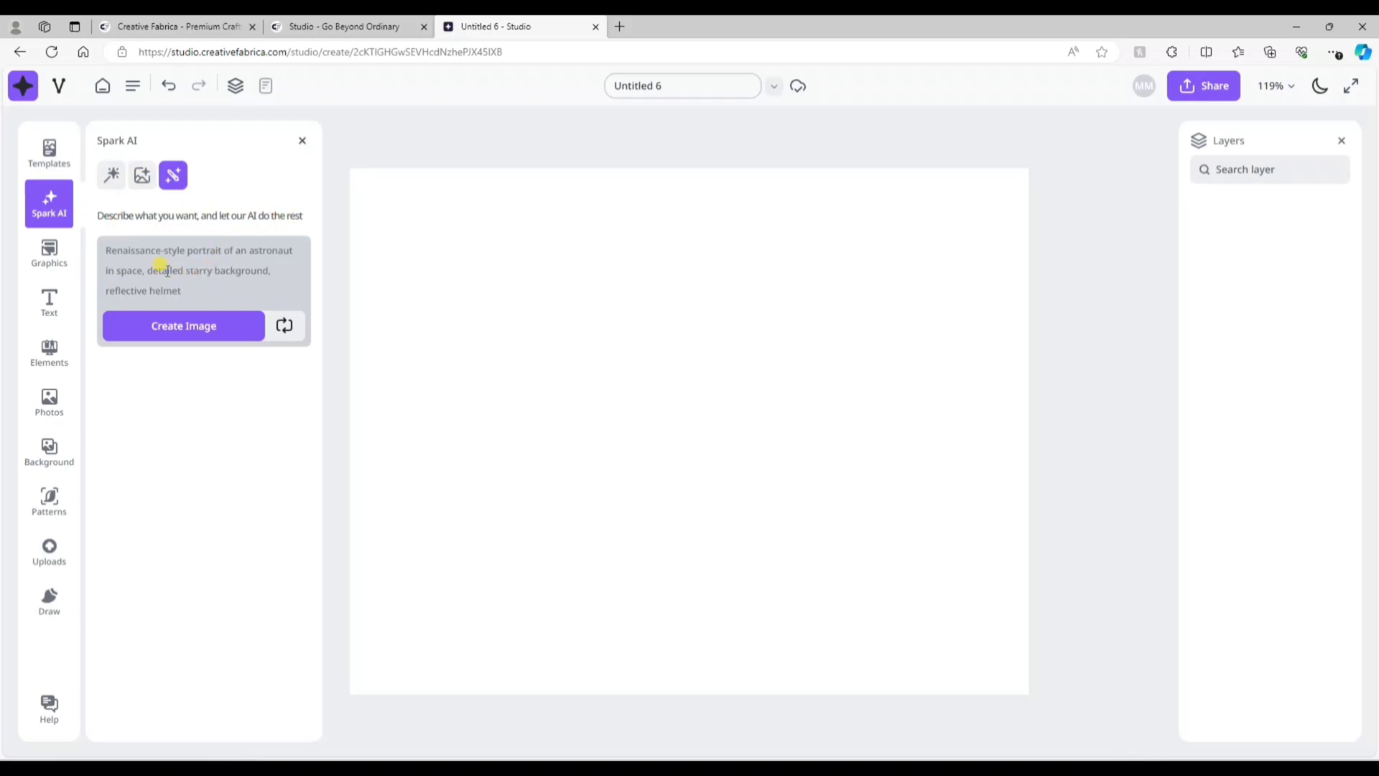
left_click_drag(182, 291, 97, 252)
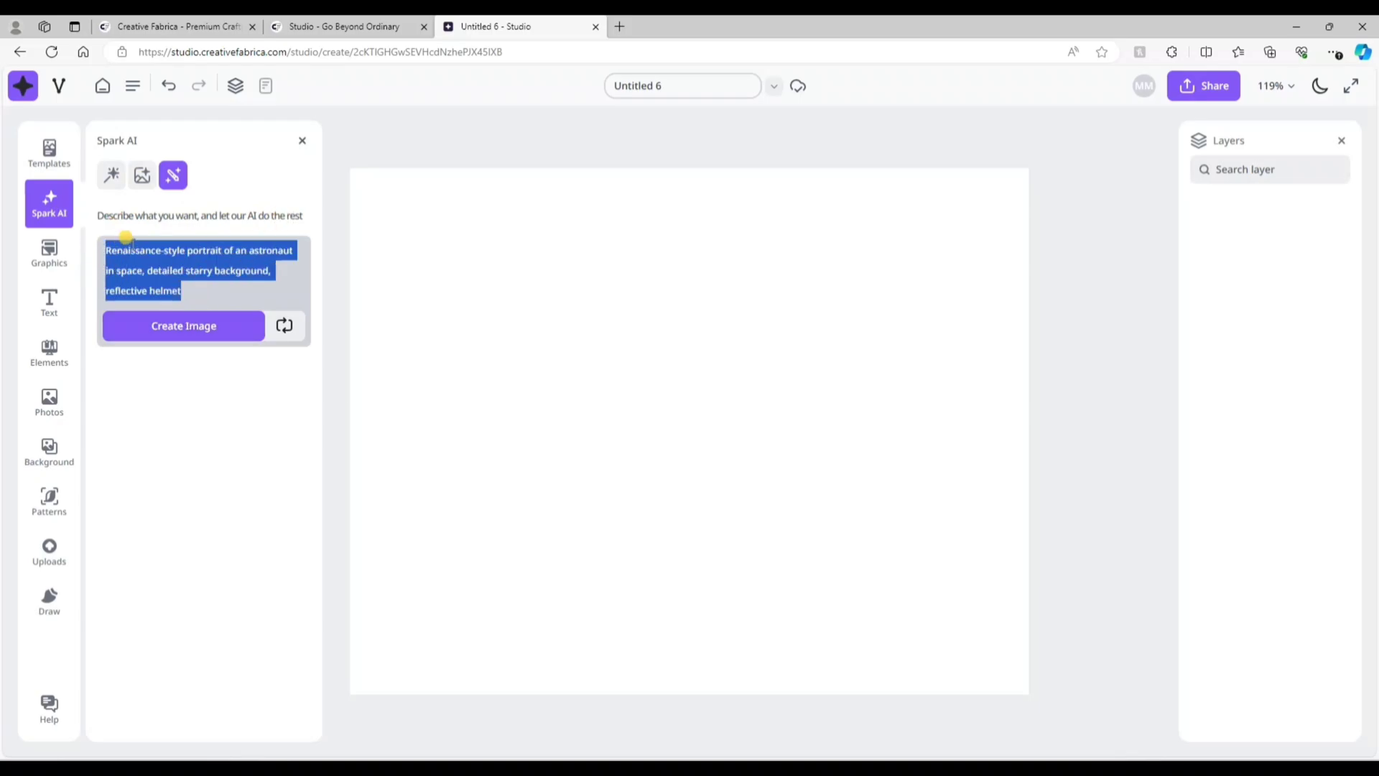
type("cat on the beach")
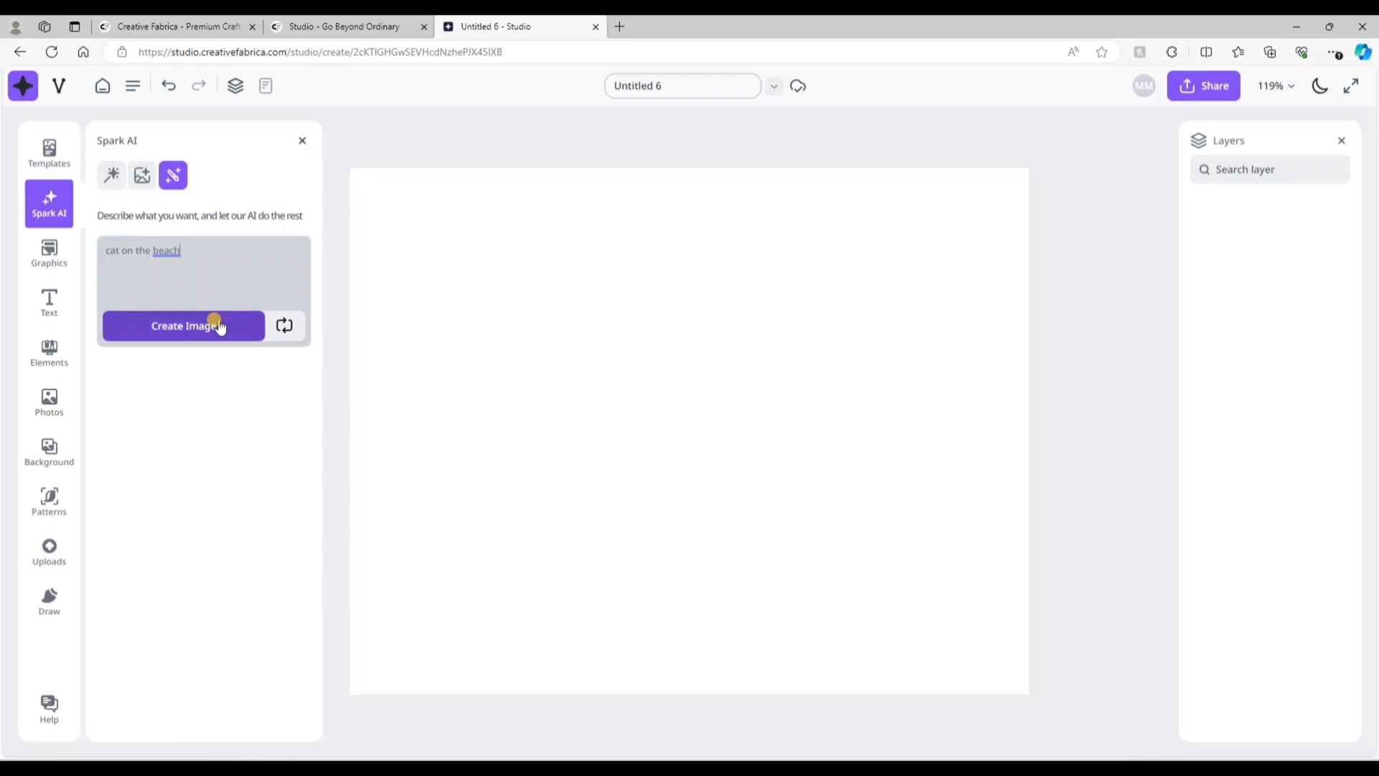
left_click(207, 326)
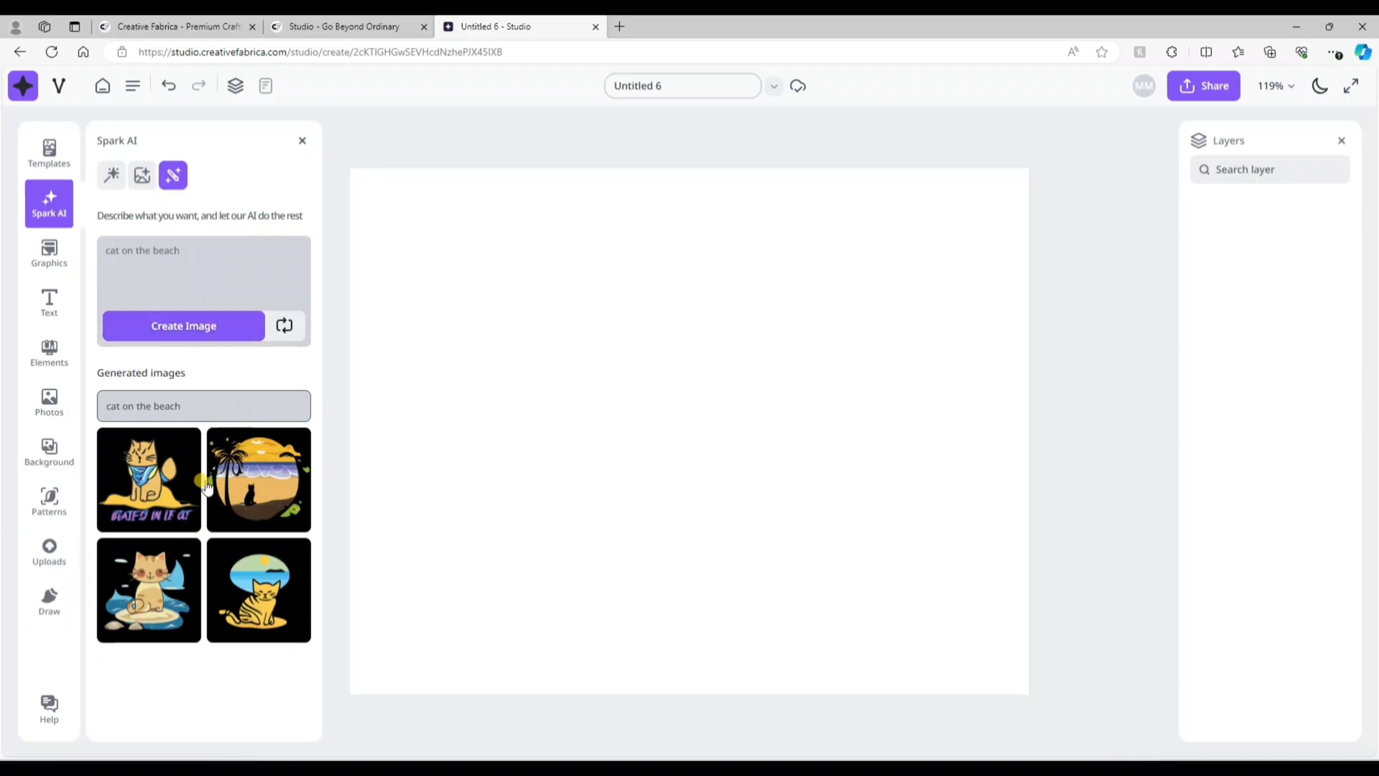
- Generate another set of Spark AI images from the prompt "girl drinking coffee"
triple_click(173, 253)
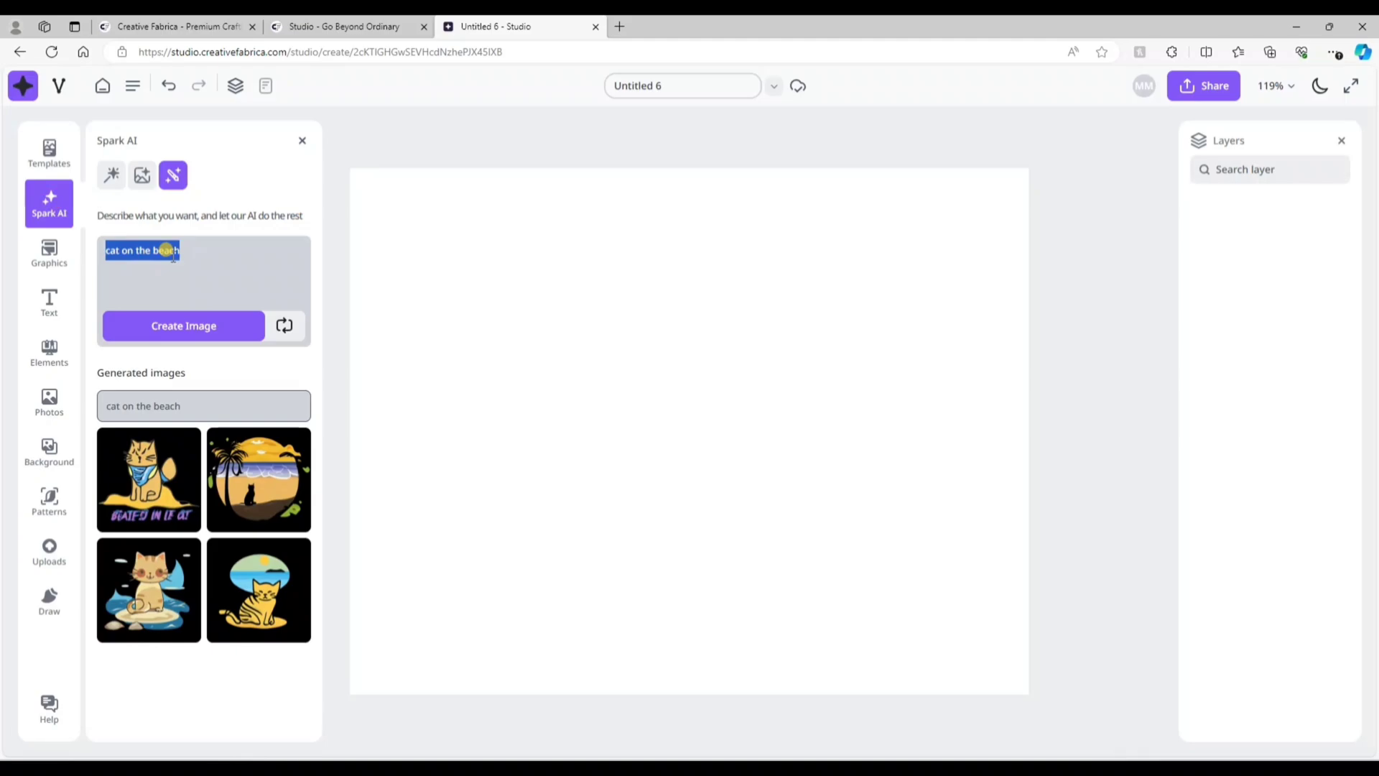
type("girl drinking coffee")
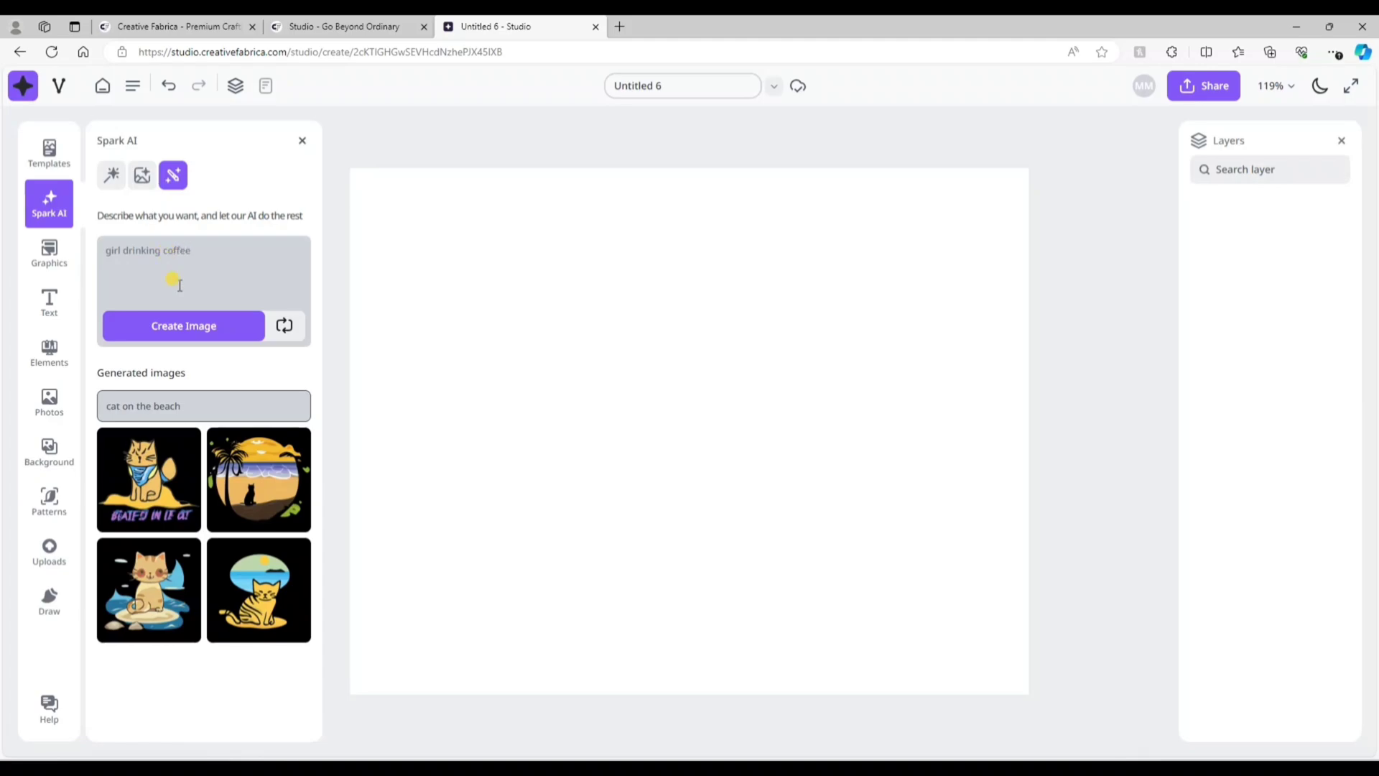
left_click(211, 326)
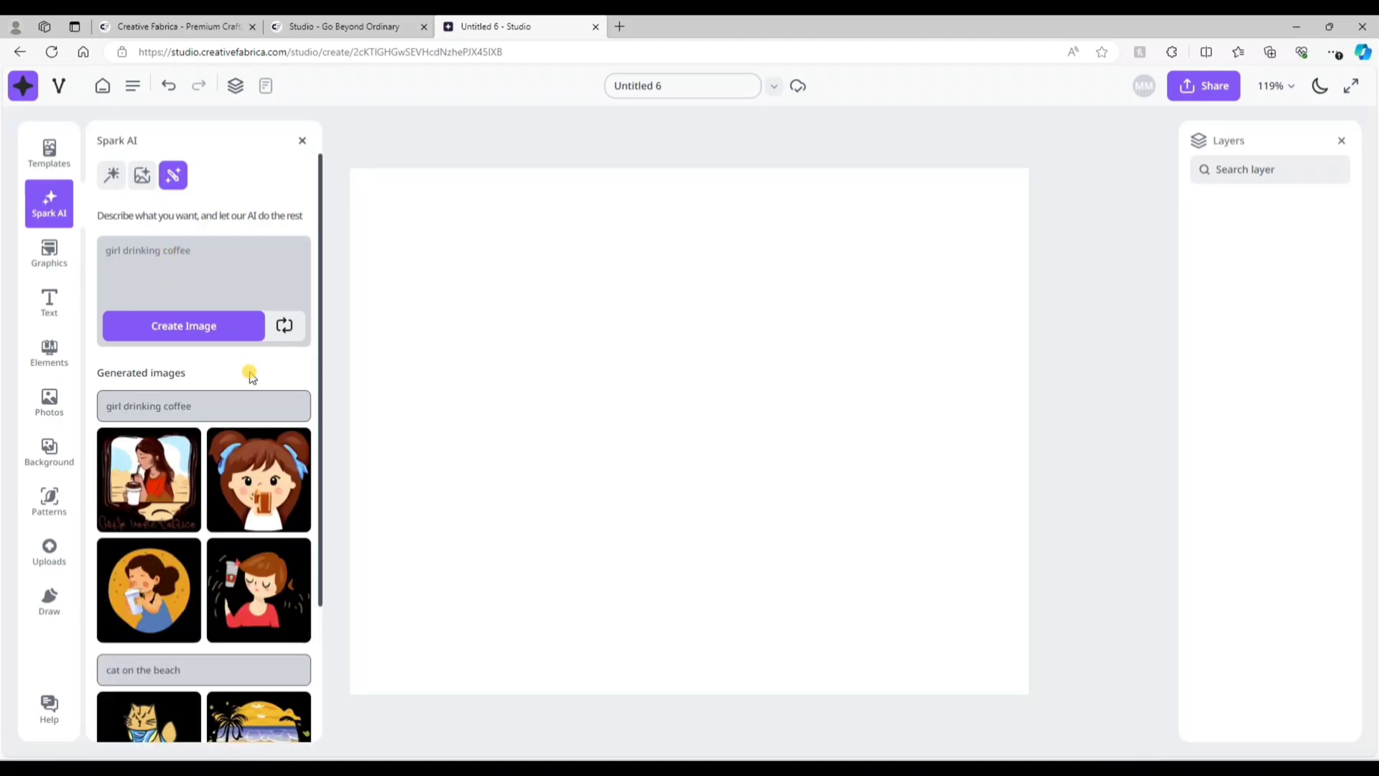
- Place the generated image of the girl in the red top on the canvas, reposition it slightly, and delete it
left_click(281, 586)
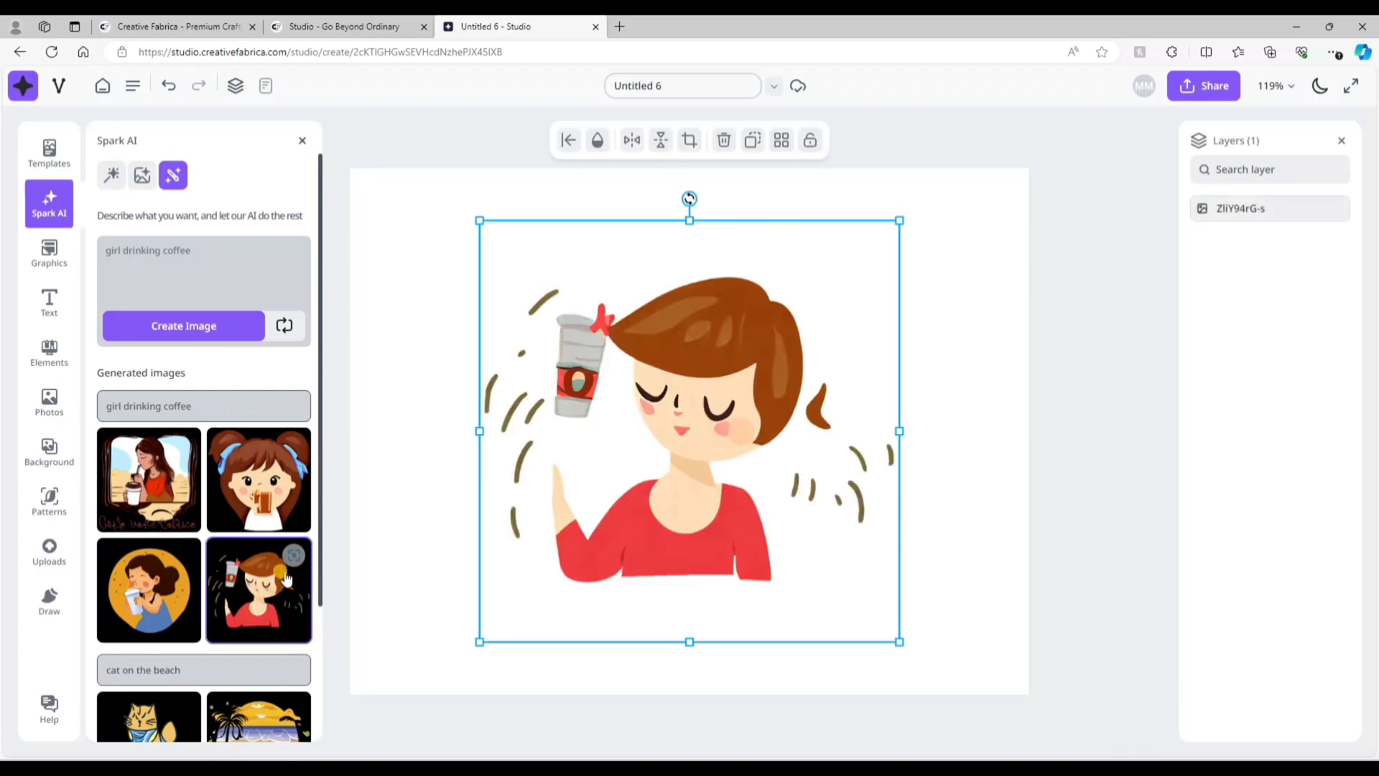
left_click_drag(720, 446, 701, 460)
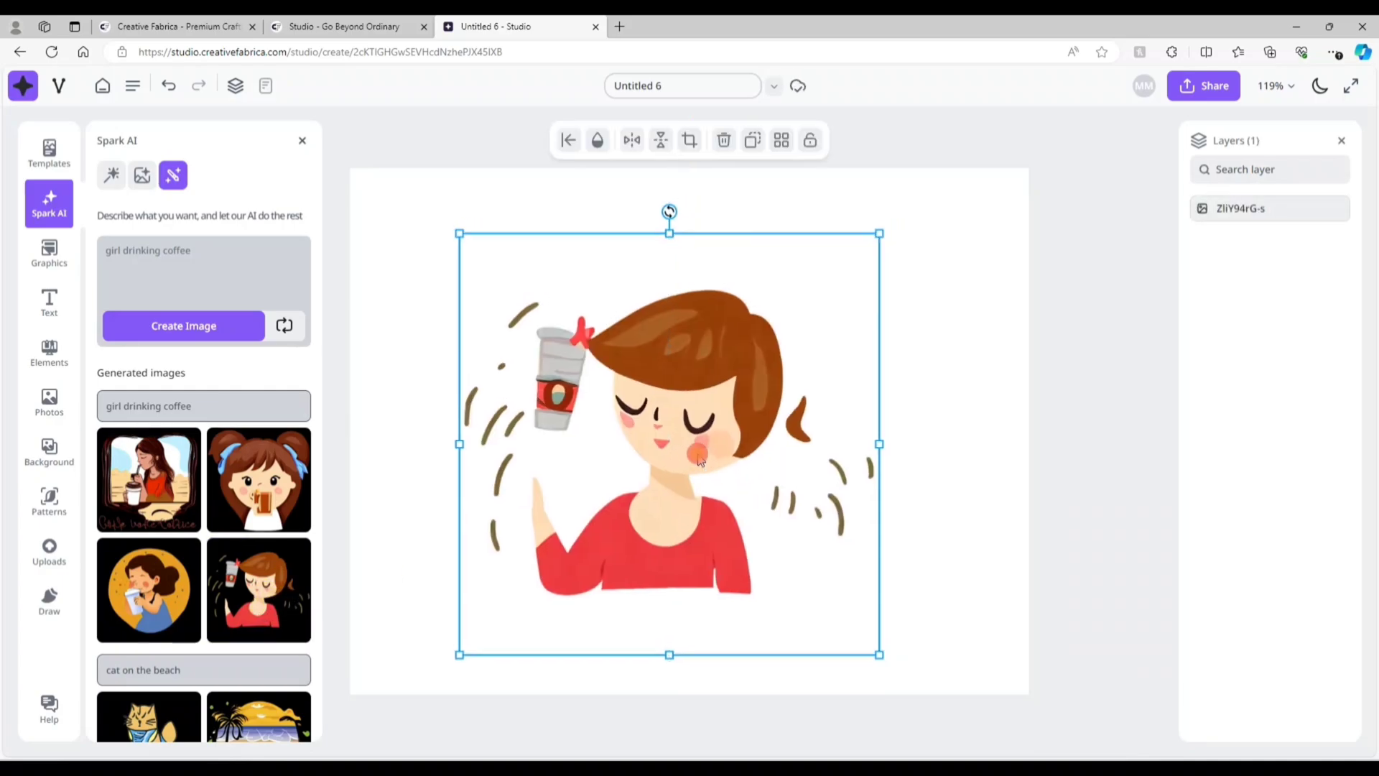
key("Delete")
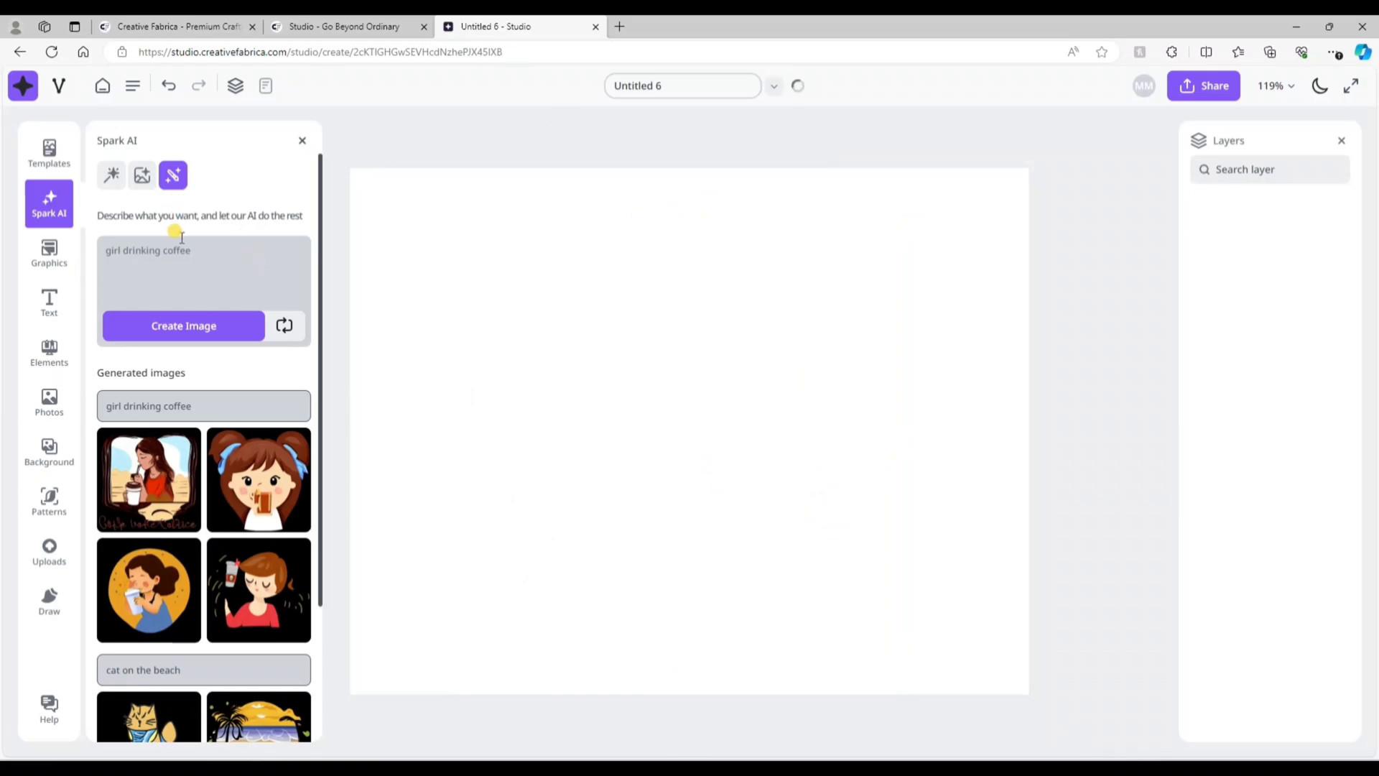
- Open the 9th Birthday Watercolor Rainbow Invitation template as a new design
left_click(63, 162)
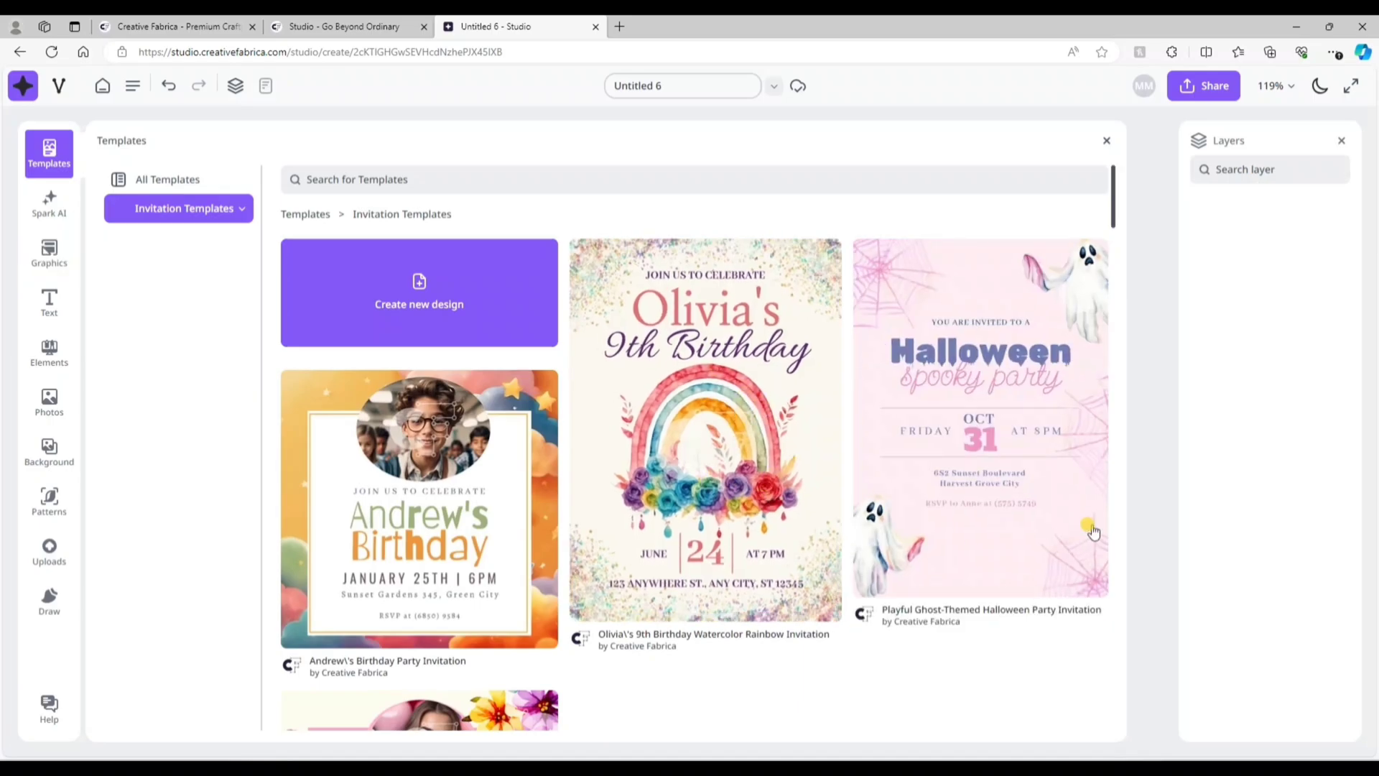
left_click(752, 459)
left_click(800, 444)
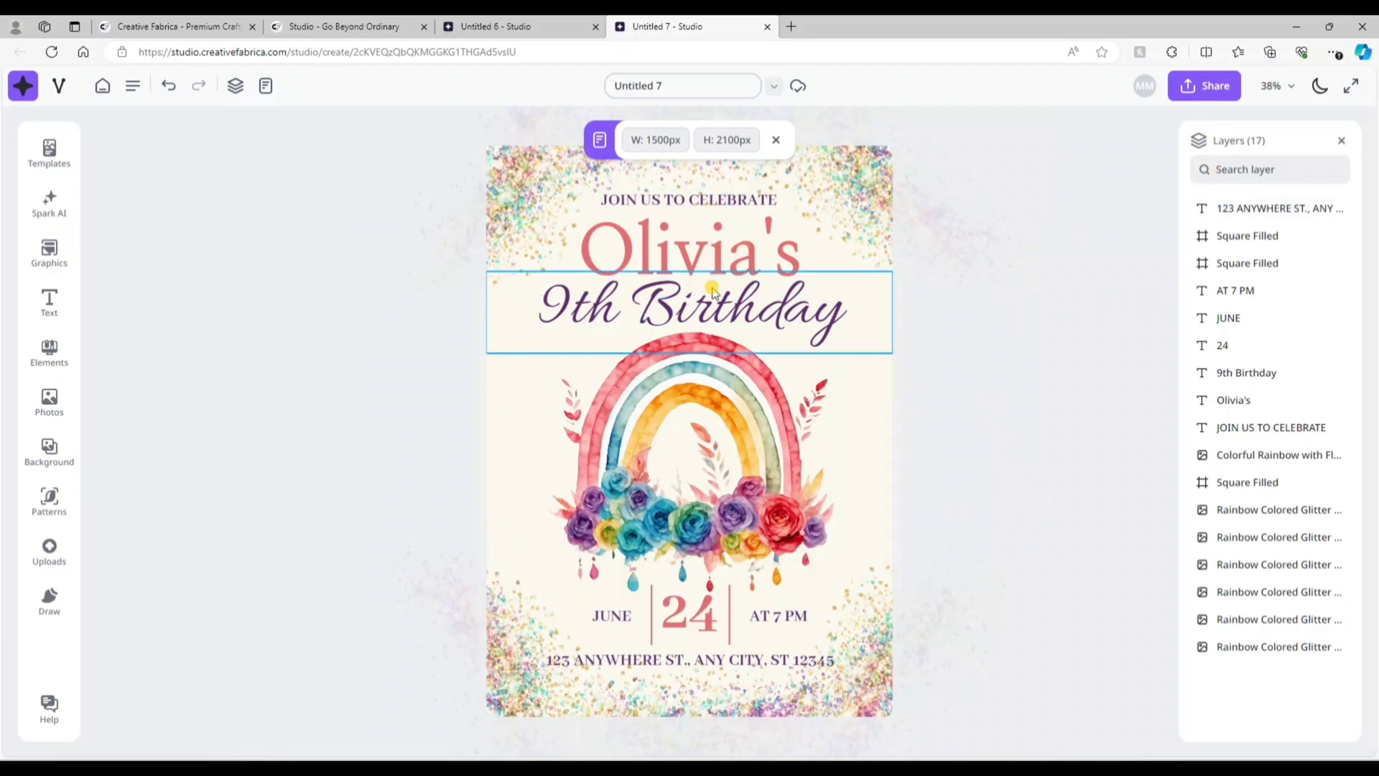
- Replace the name in the invitation's large heading with the new birthday child's first name in possessive form
left_click(720, 253)
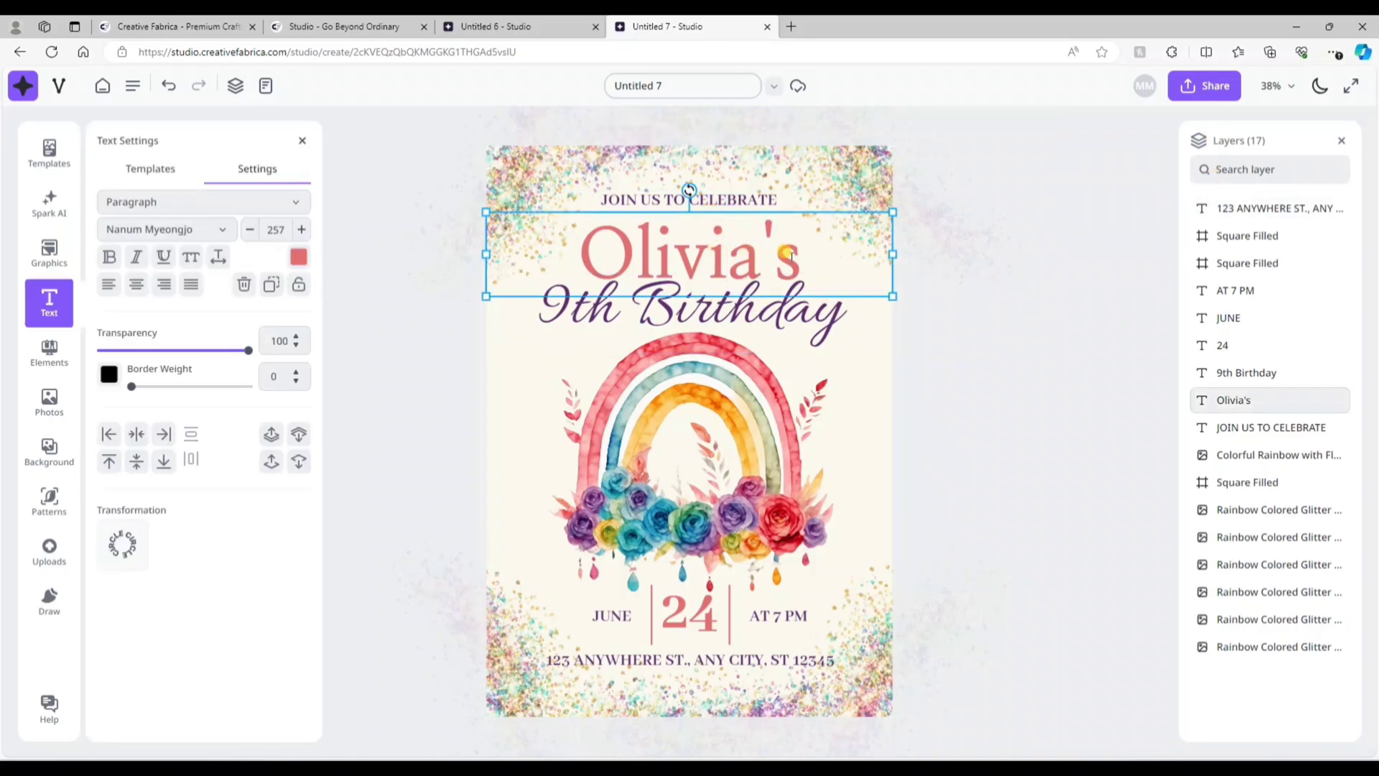
left_click_drag(790, 253, 596, 243)
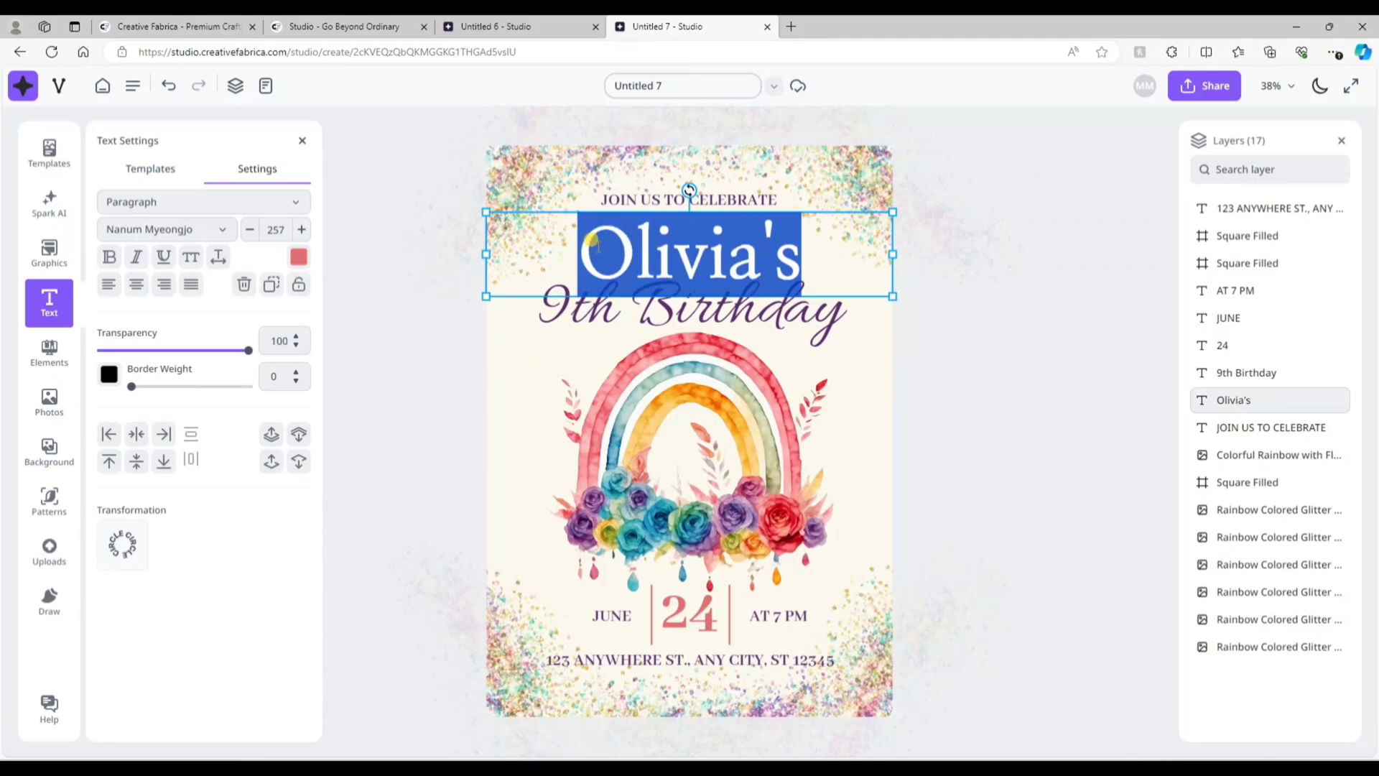
type("Michelle")
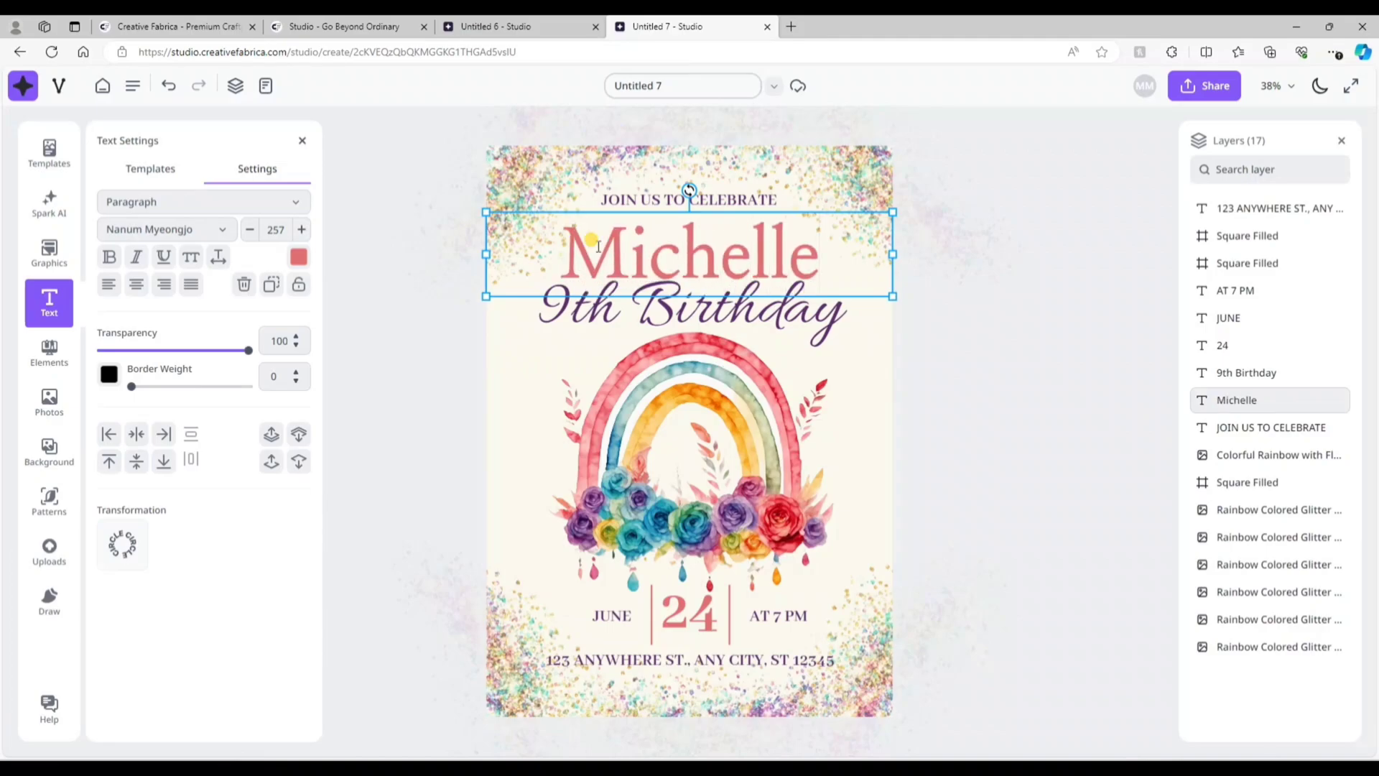
type("'s")
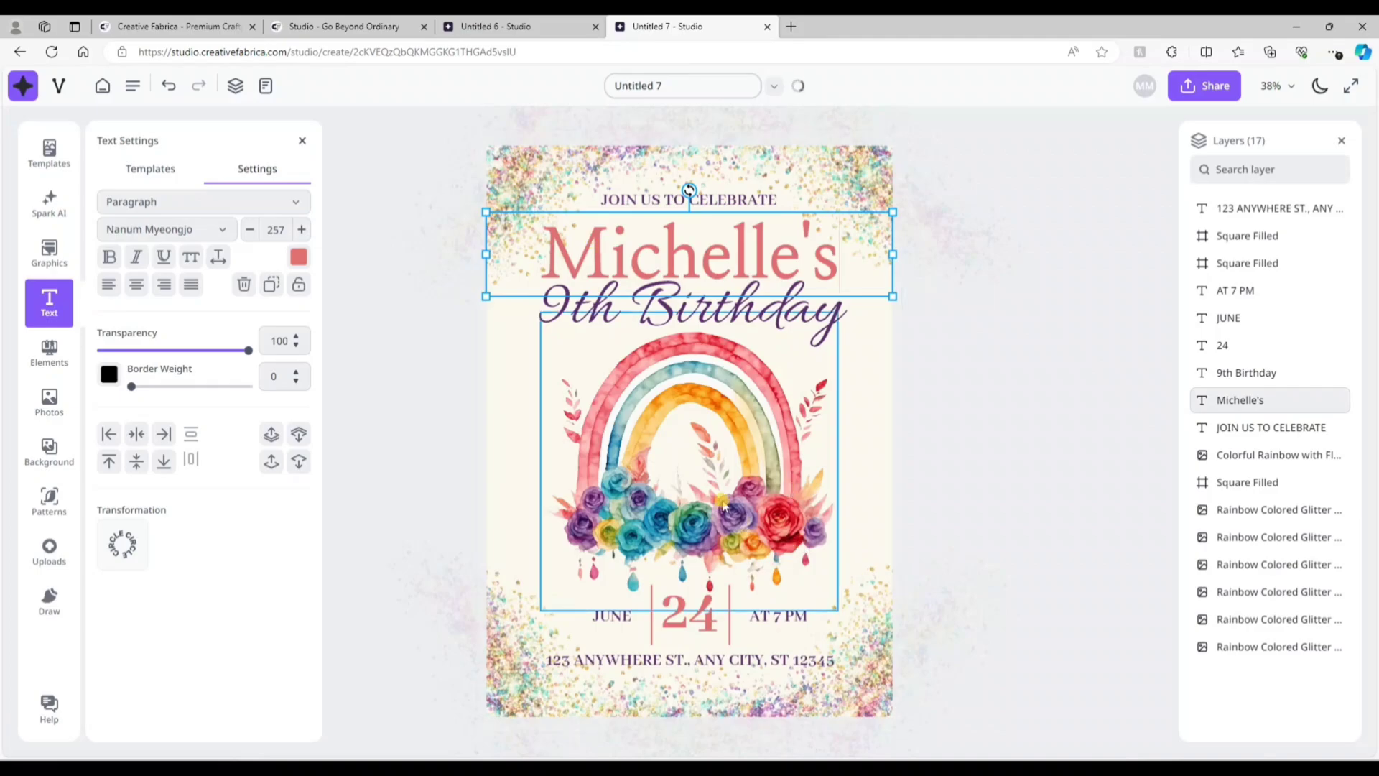
- Delete the rainbow and flowers graphic from the middle of the invitation
mouse_move(876, 718)
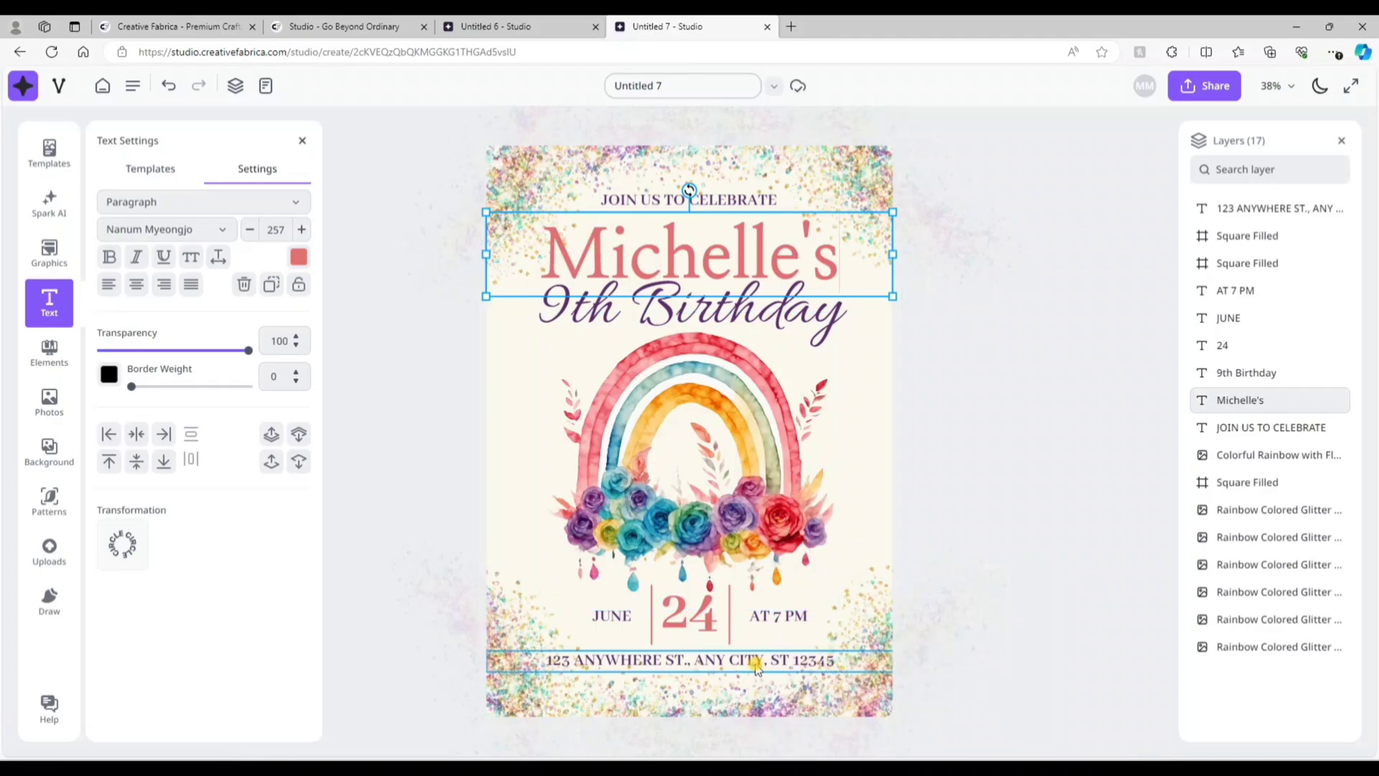
left_click(730, 505)
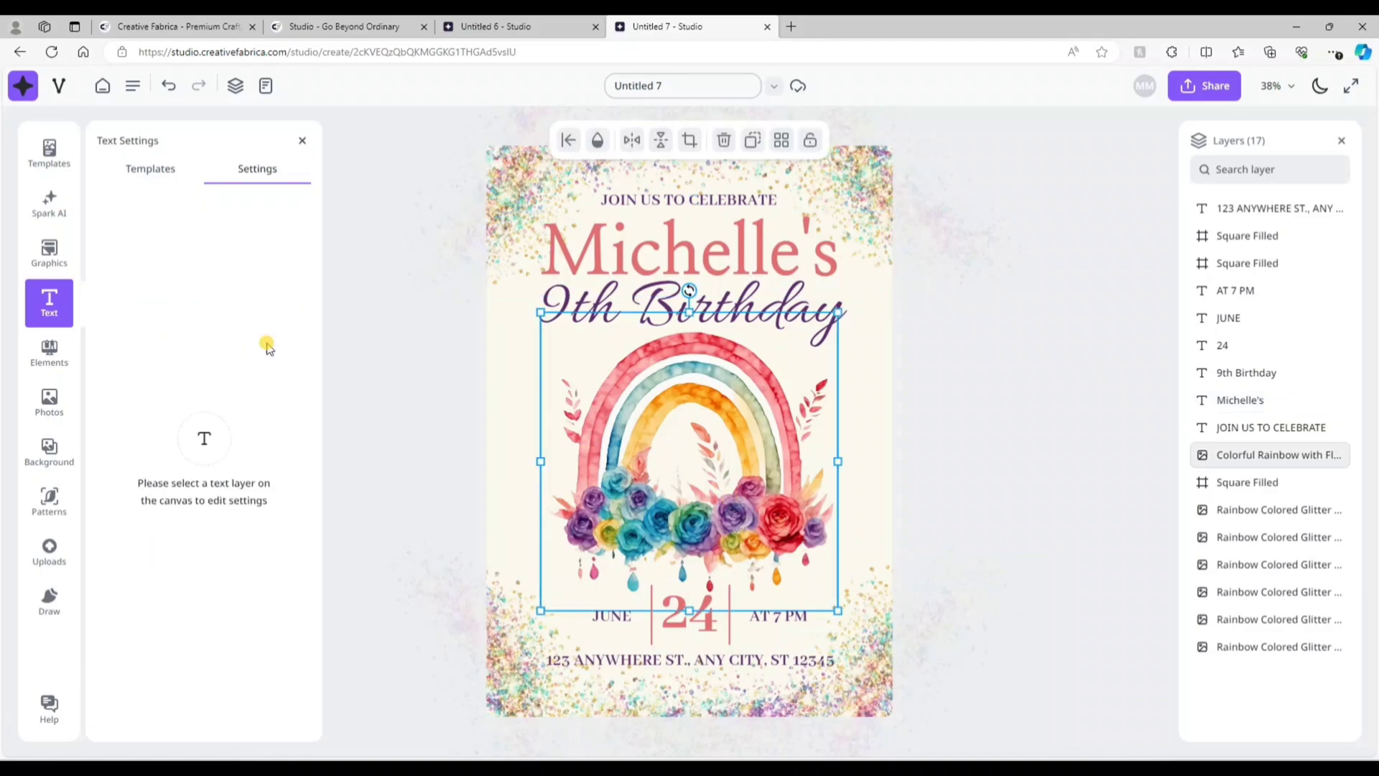
key("Delete")
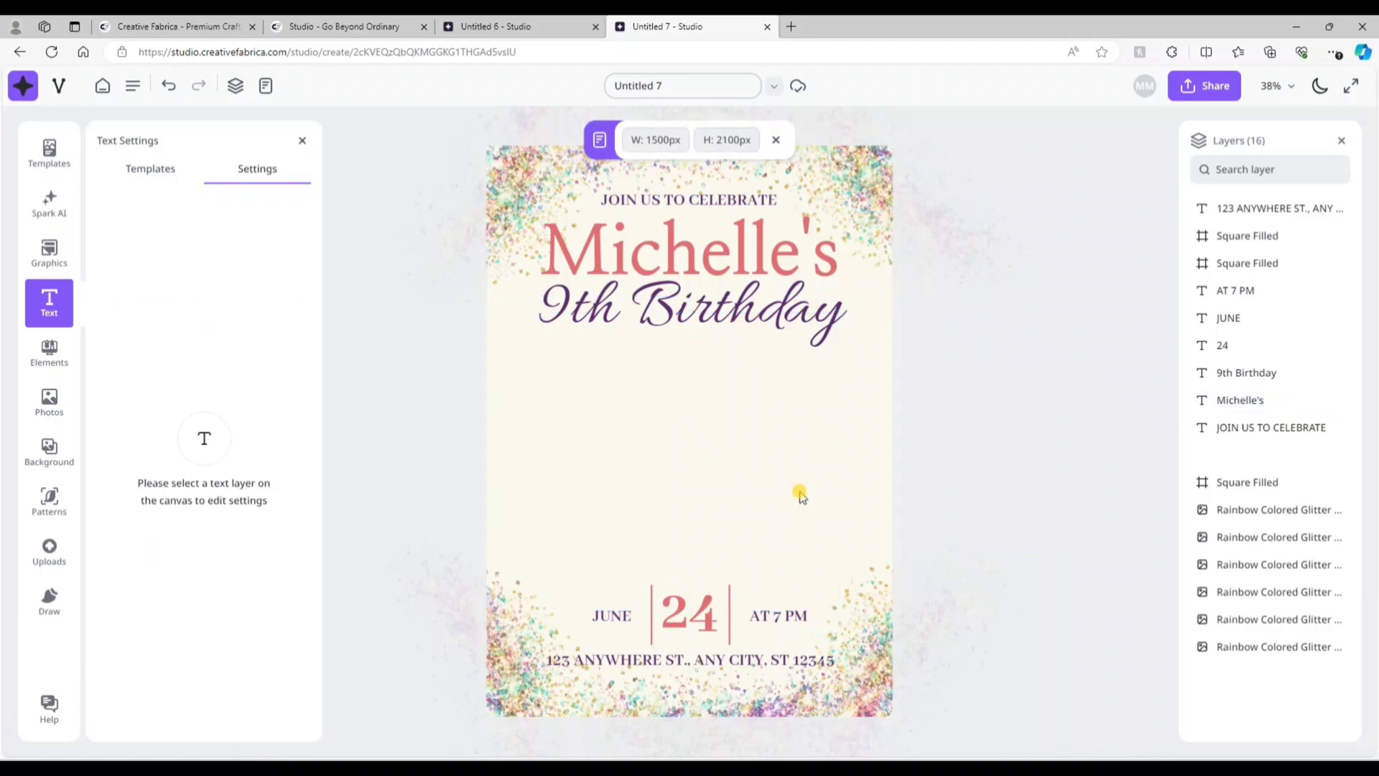
- Search the graphics library for "rainbow butterfly" and insert the purple butterfly with flowers and a rainbow arc
left_click(49, 253)
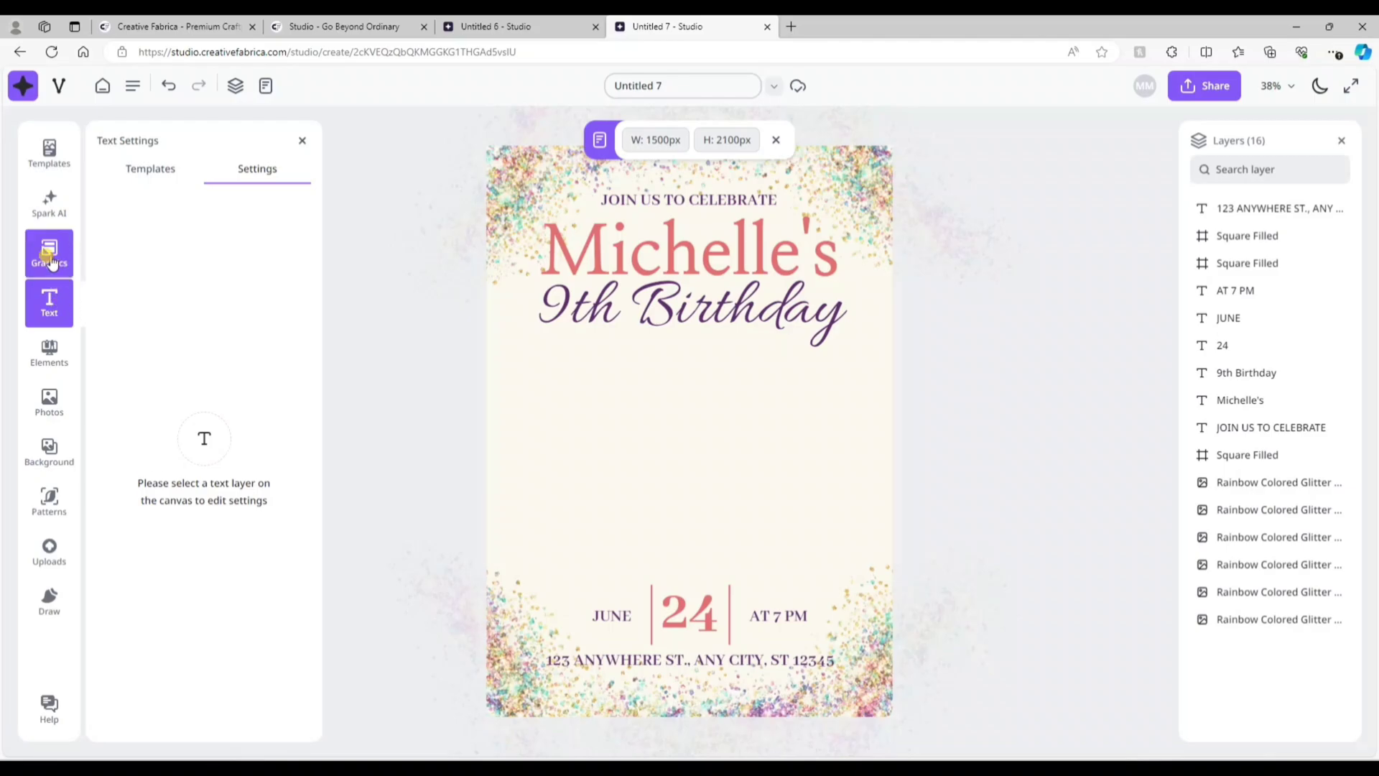
left_click(201, 170)
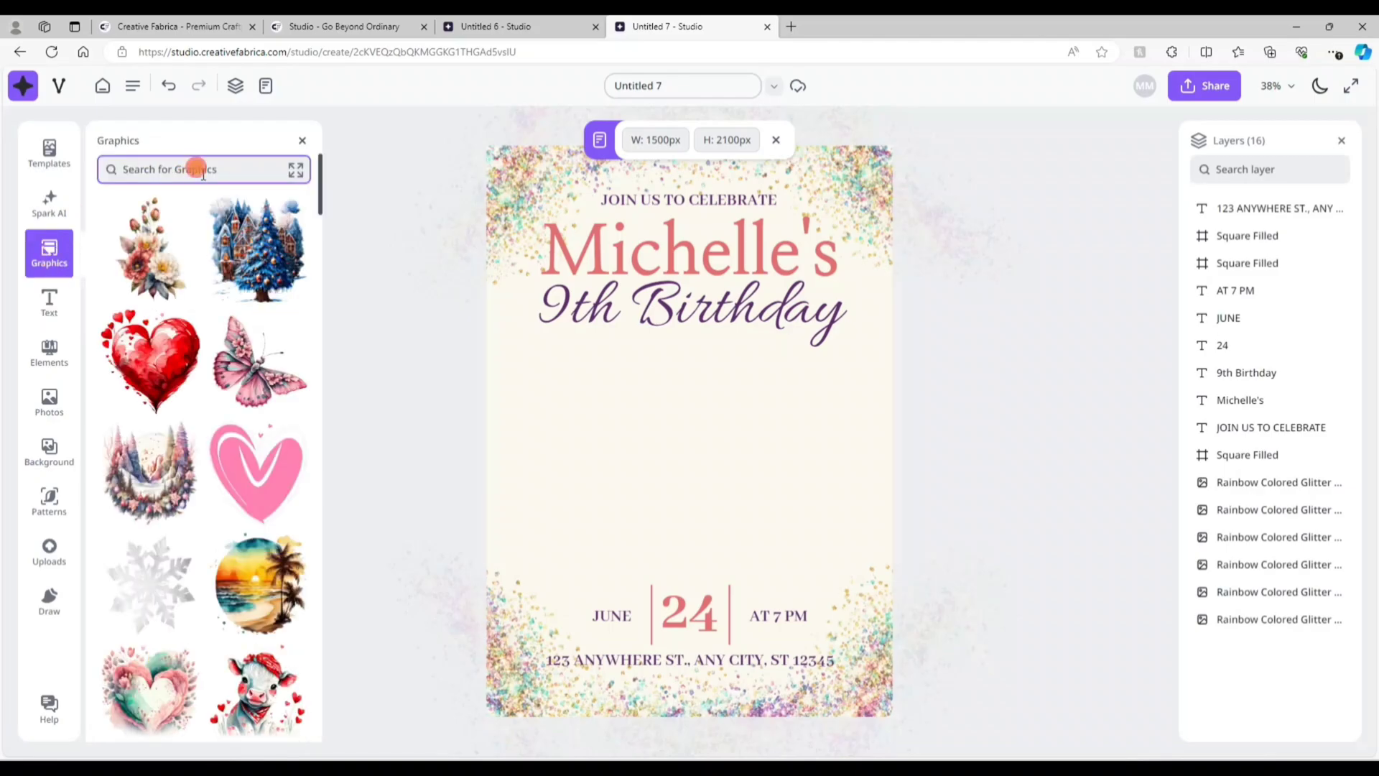
type("rain")
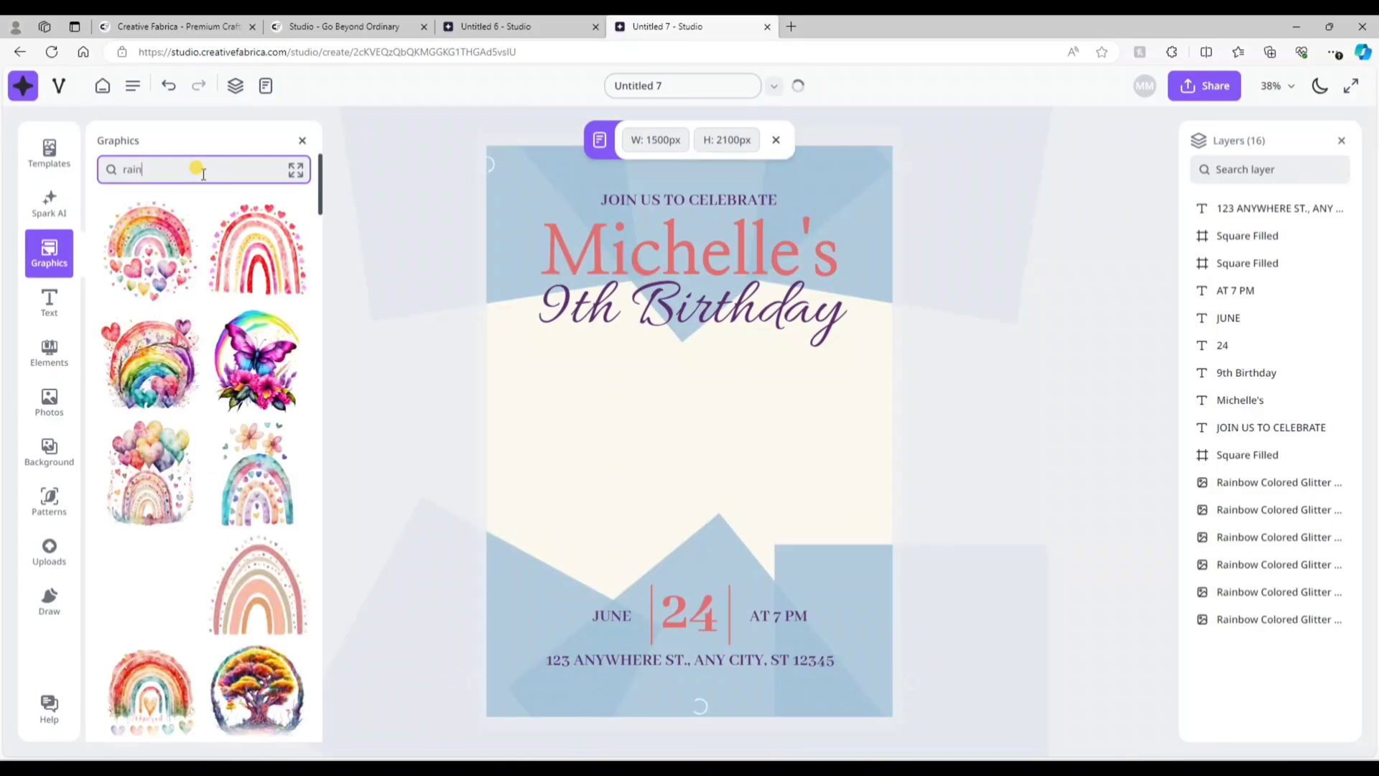
type("bow")
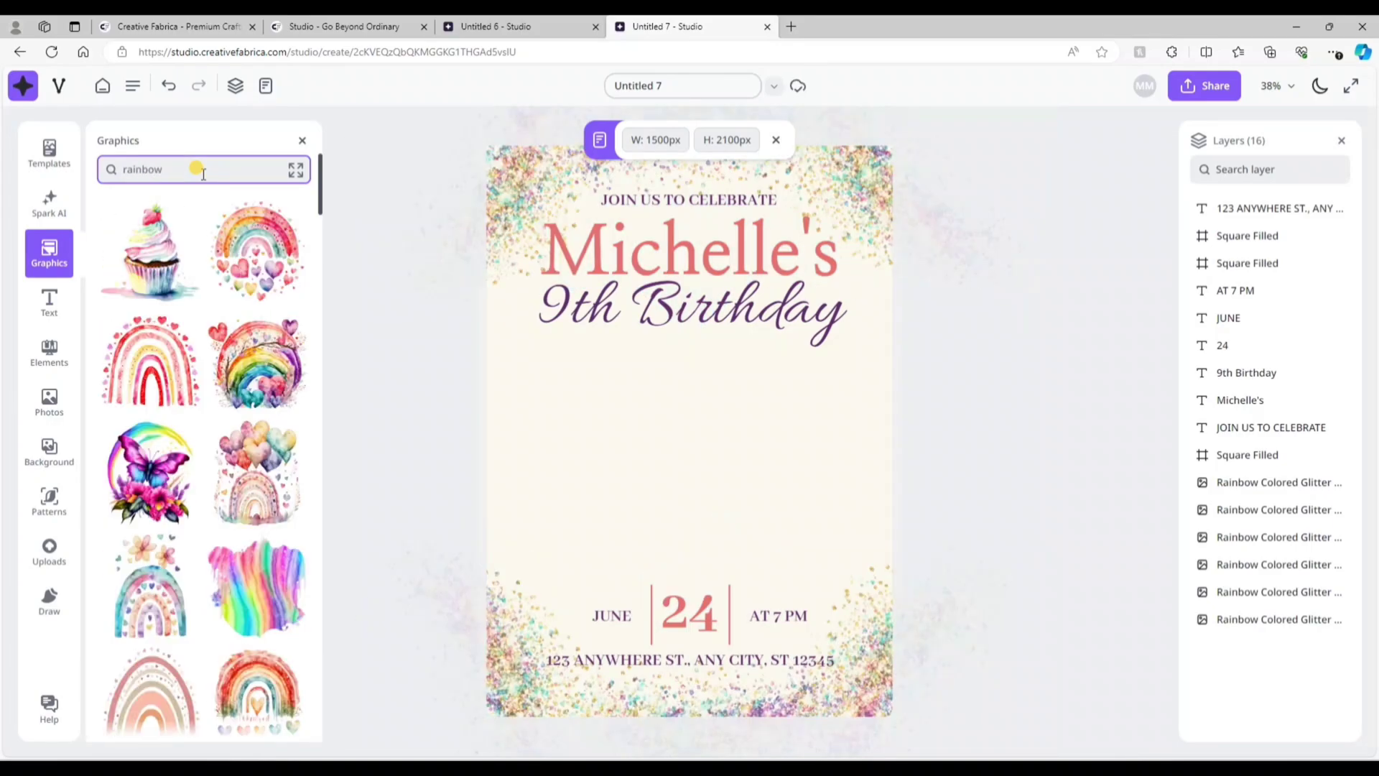
type(" butter")
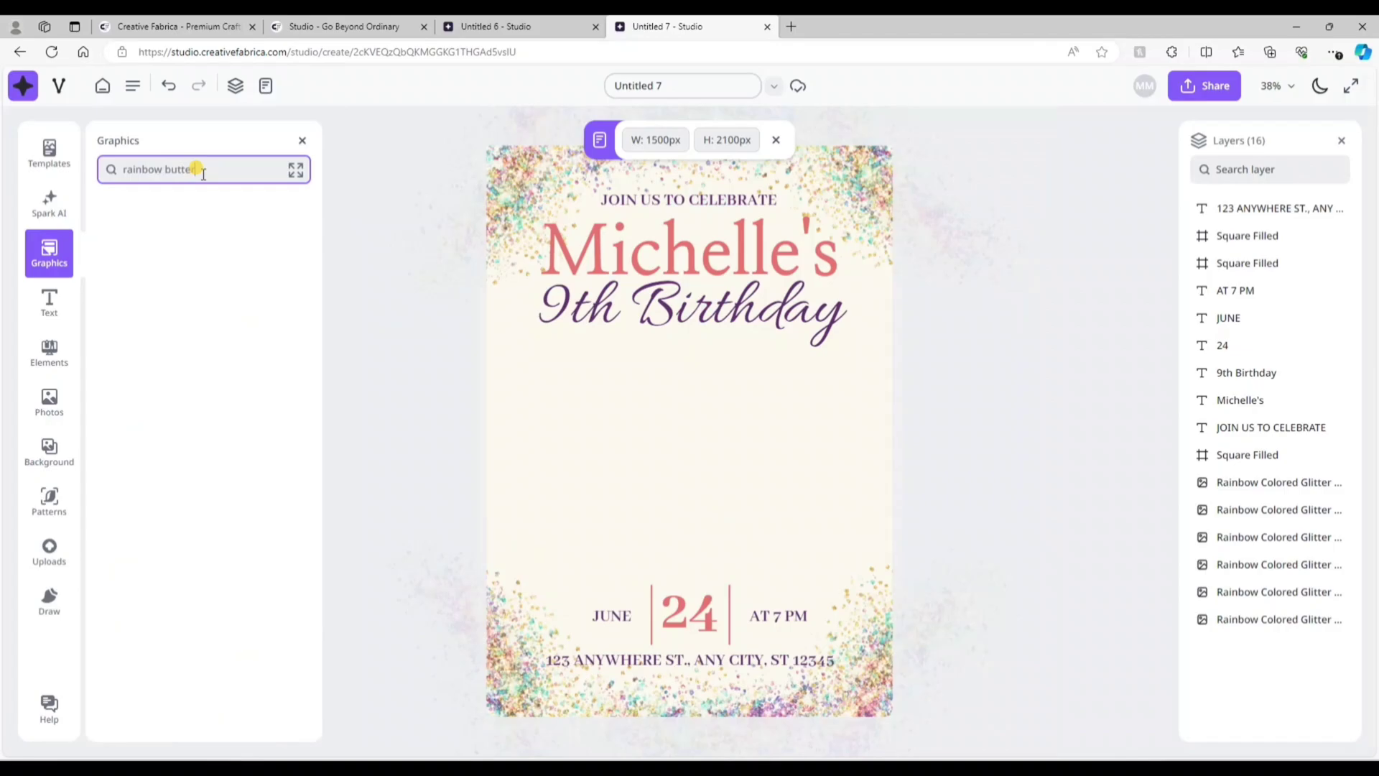
type("fly")
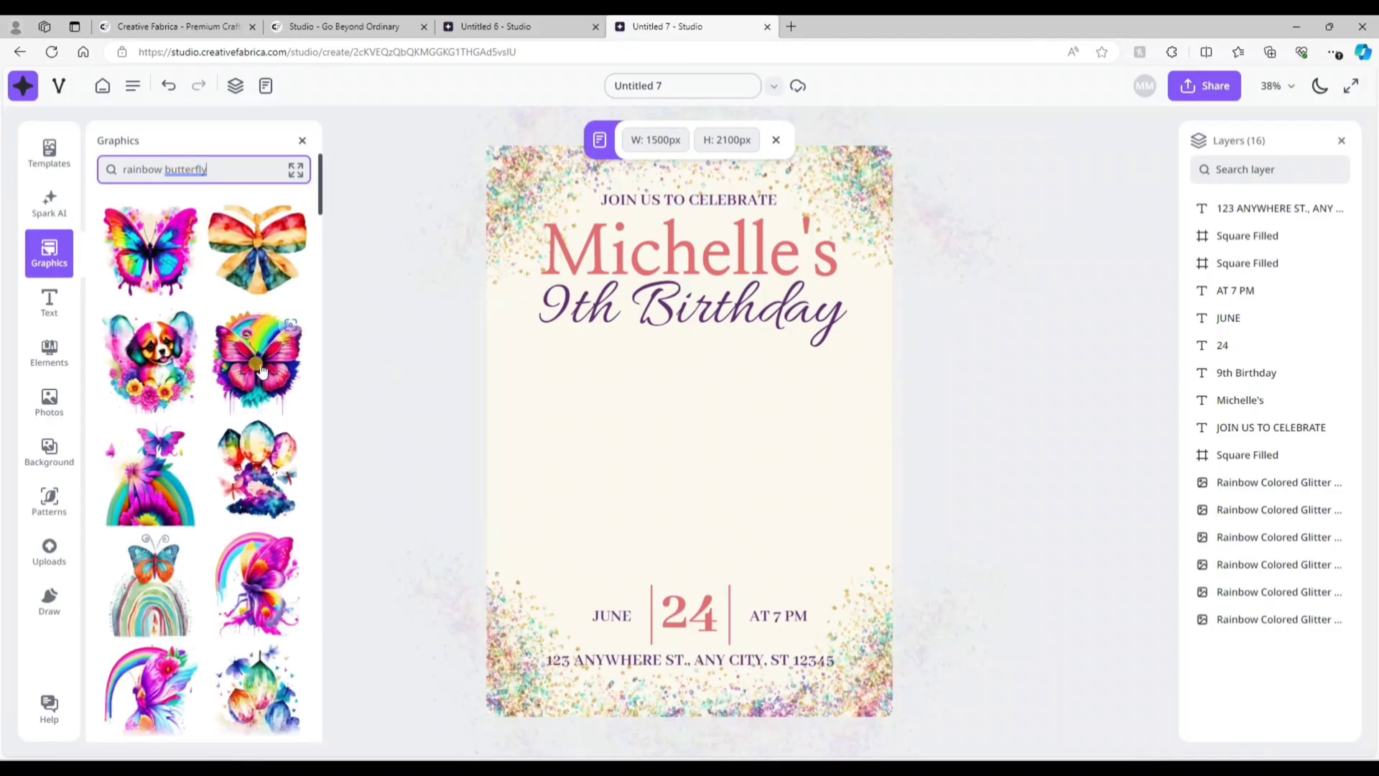
left_click(151, 686)
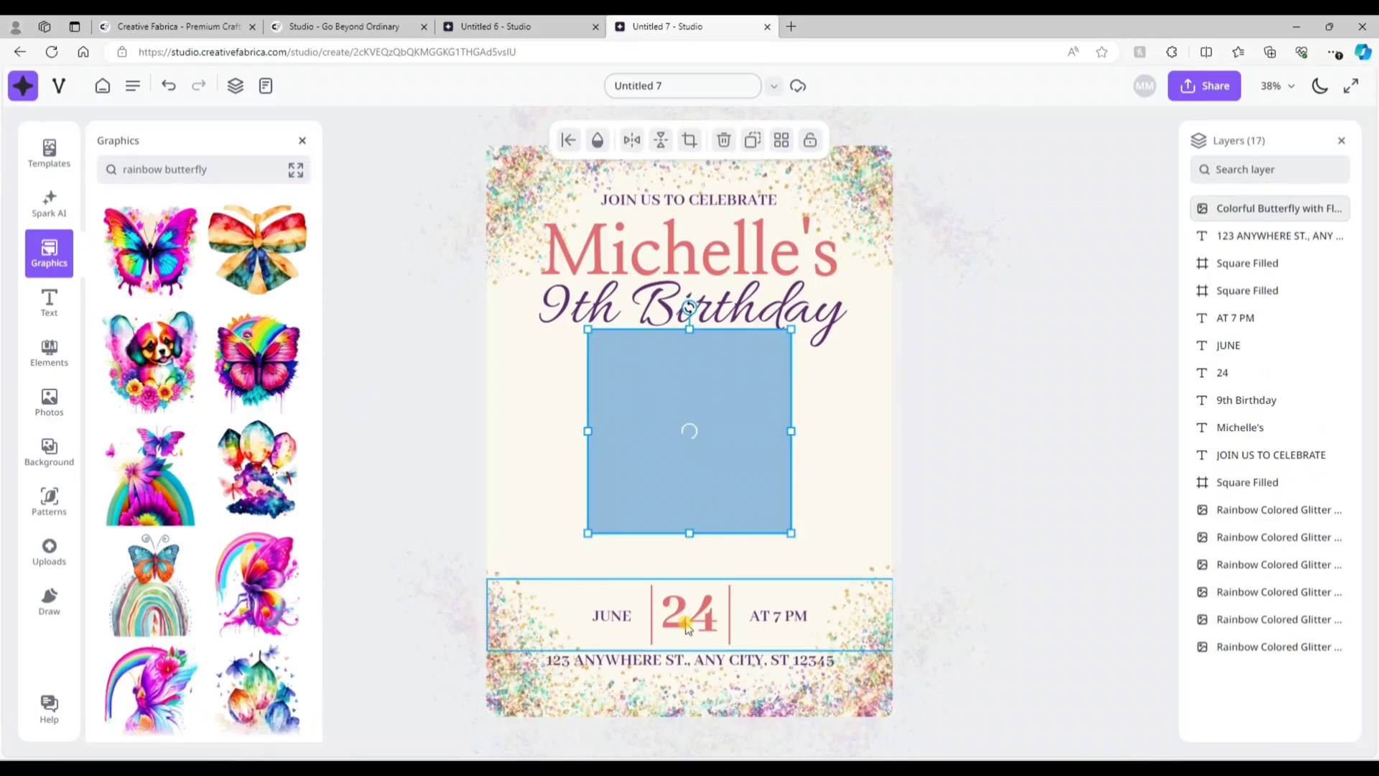
- Enlarge the butterfly graphic and position it between the "9th Birthday" line and the date
left_click_drag(686, 475, 686, 487)
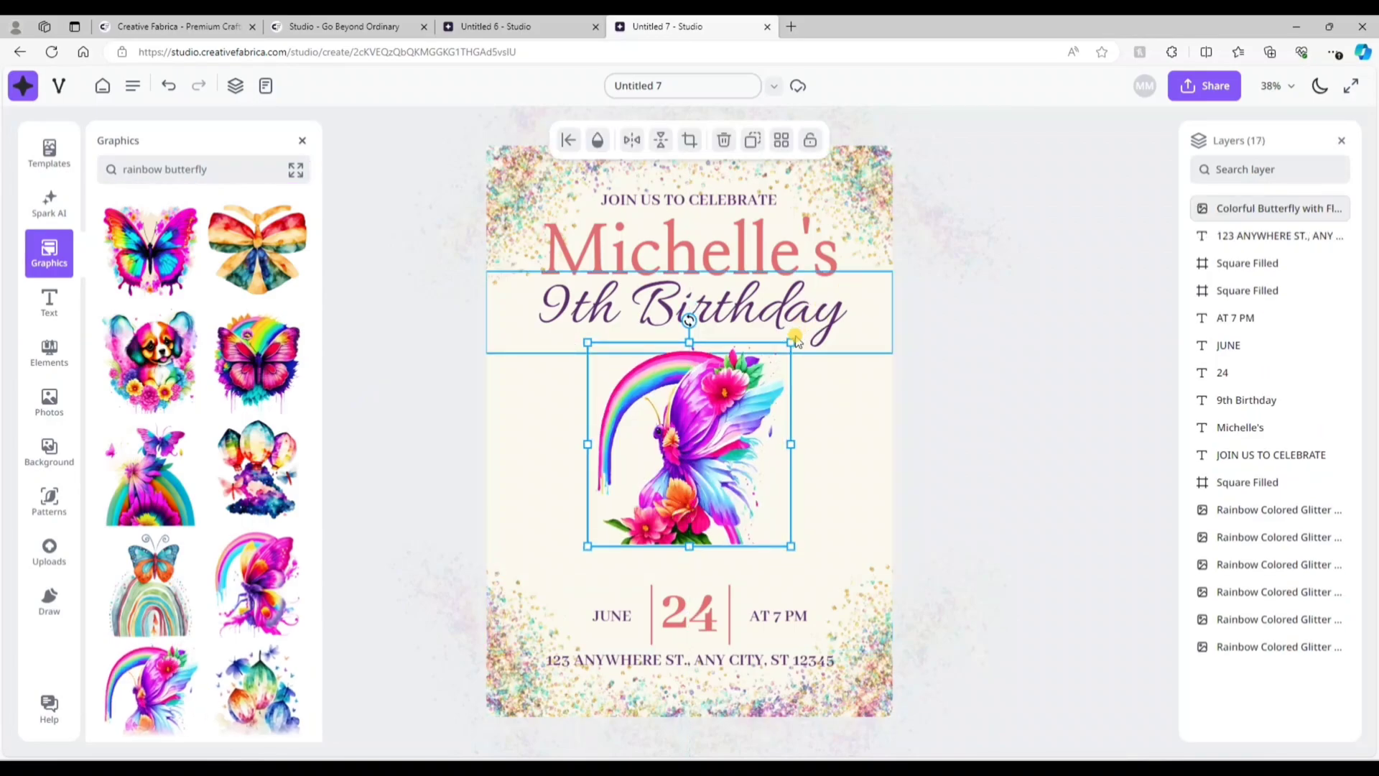
left_click_drag(790, 340, 842, 292)
left_click_drag(749, 412, 713, 442)
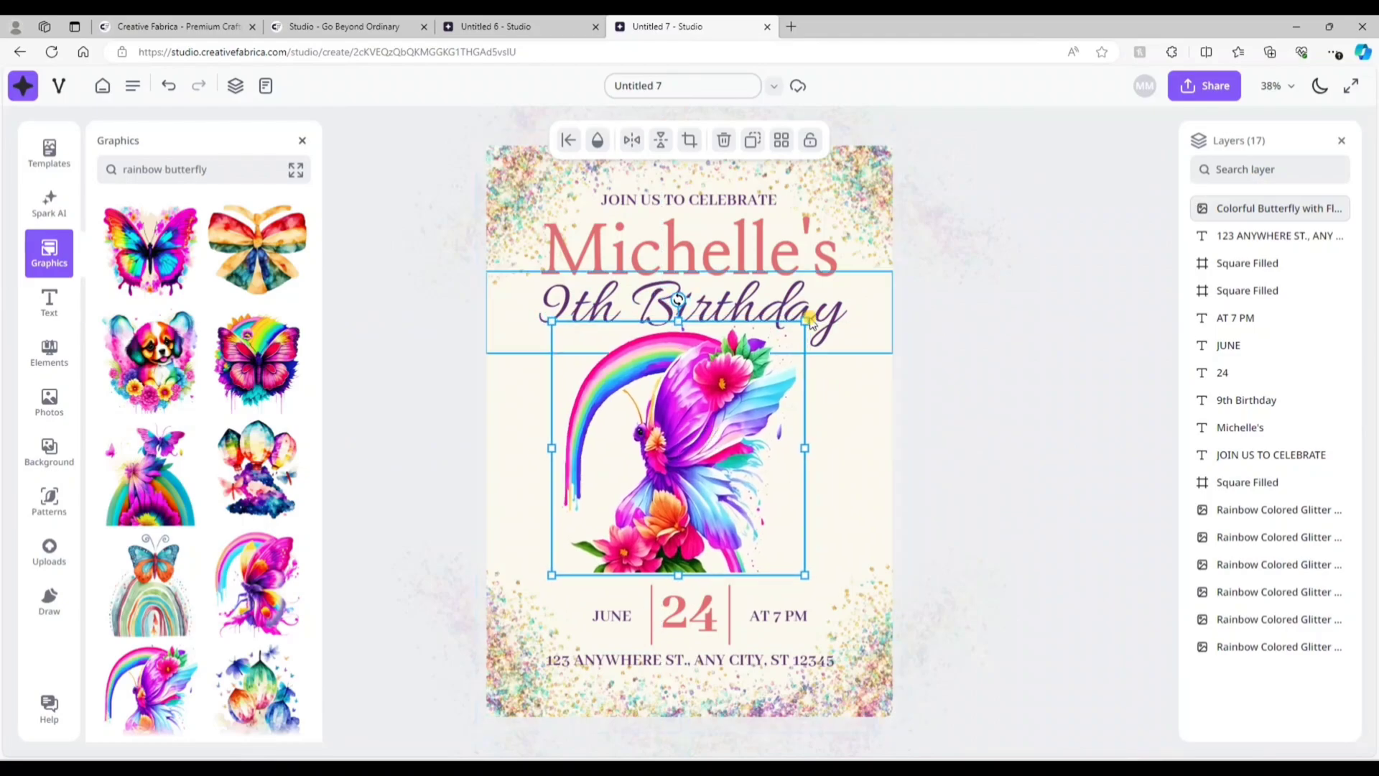
- Recolour the child's name in the invitation's large heading to a bright magenta pink
left_click(759, 265)
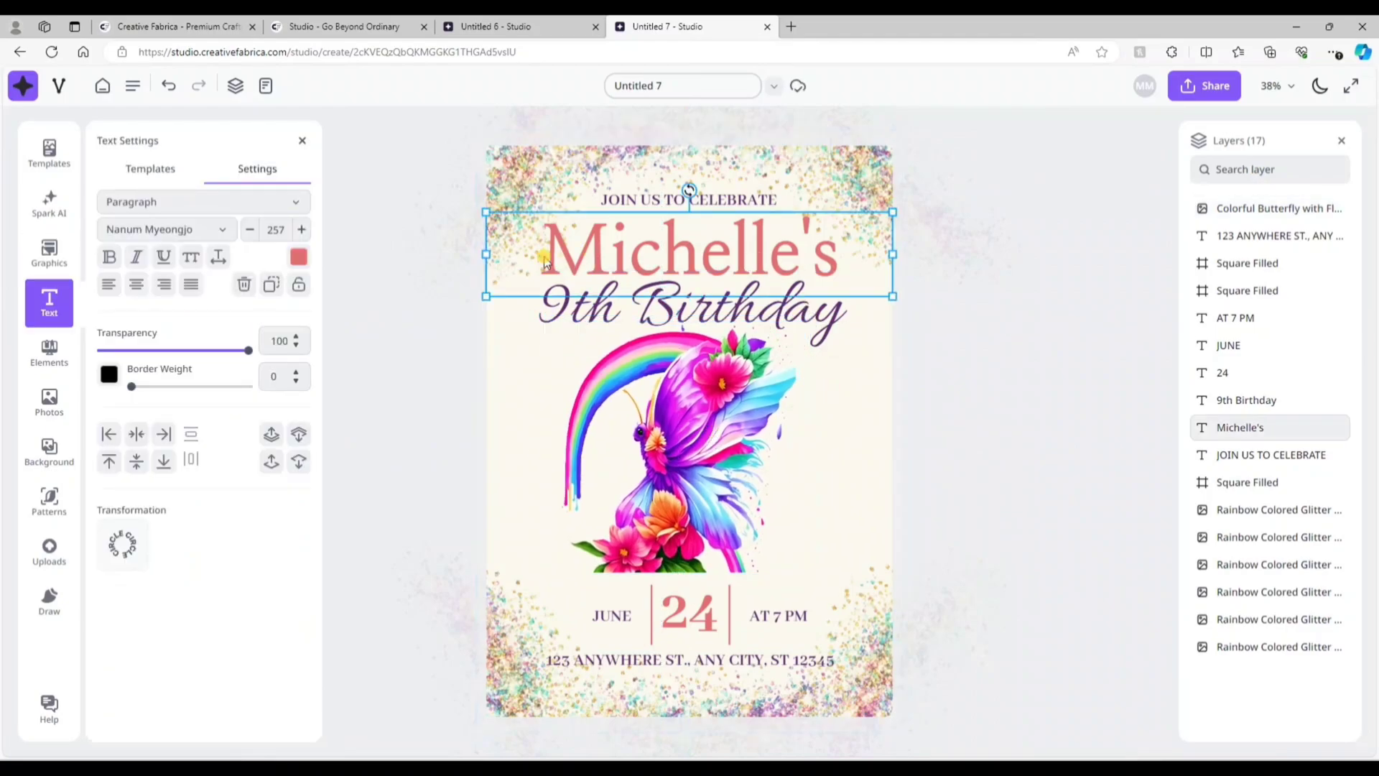
left_click(299, 257)
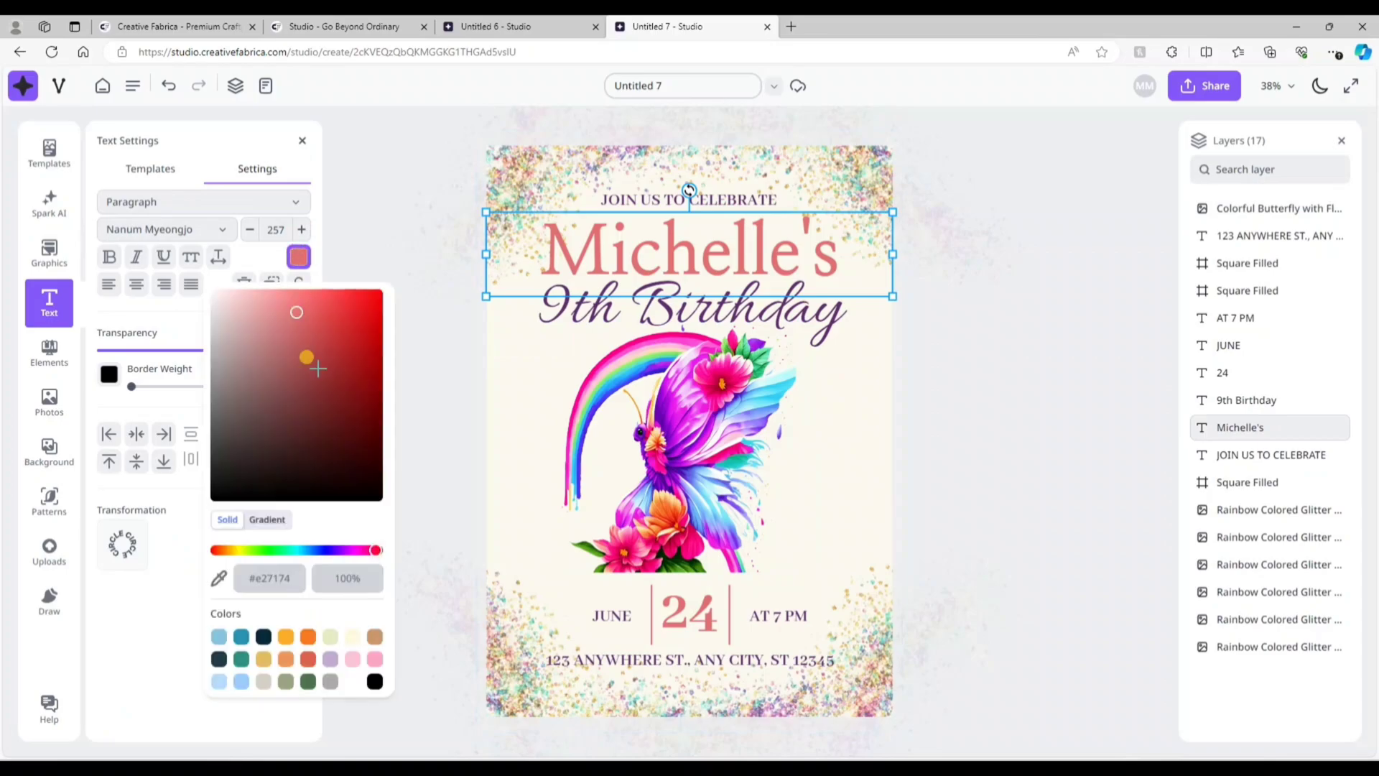
left_click_drag(352, 548, 347, 550)
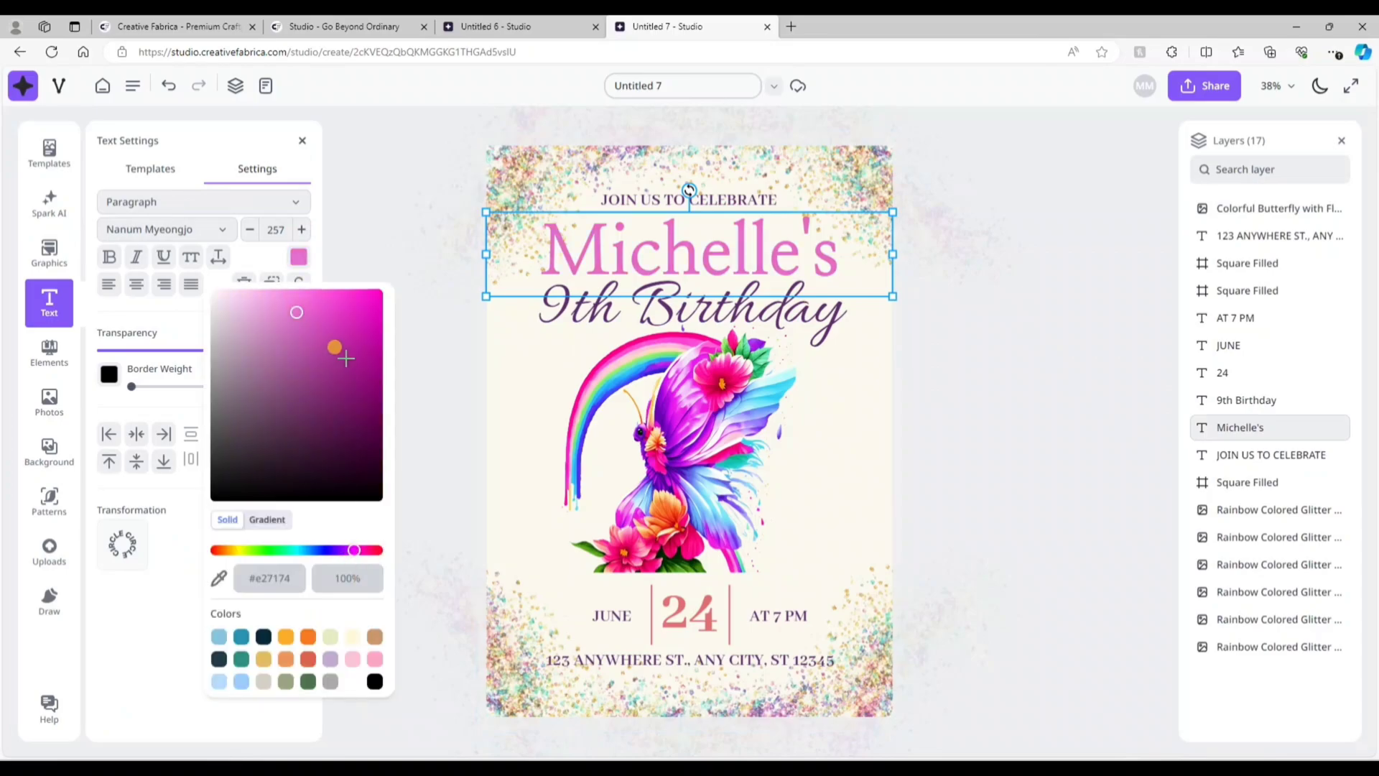
left_click_drag(346, 359, 374, 287)
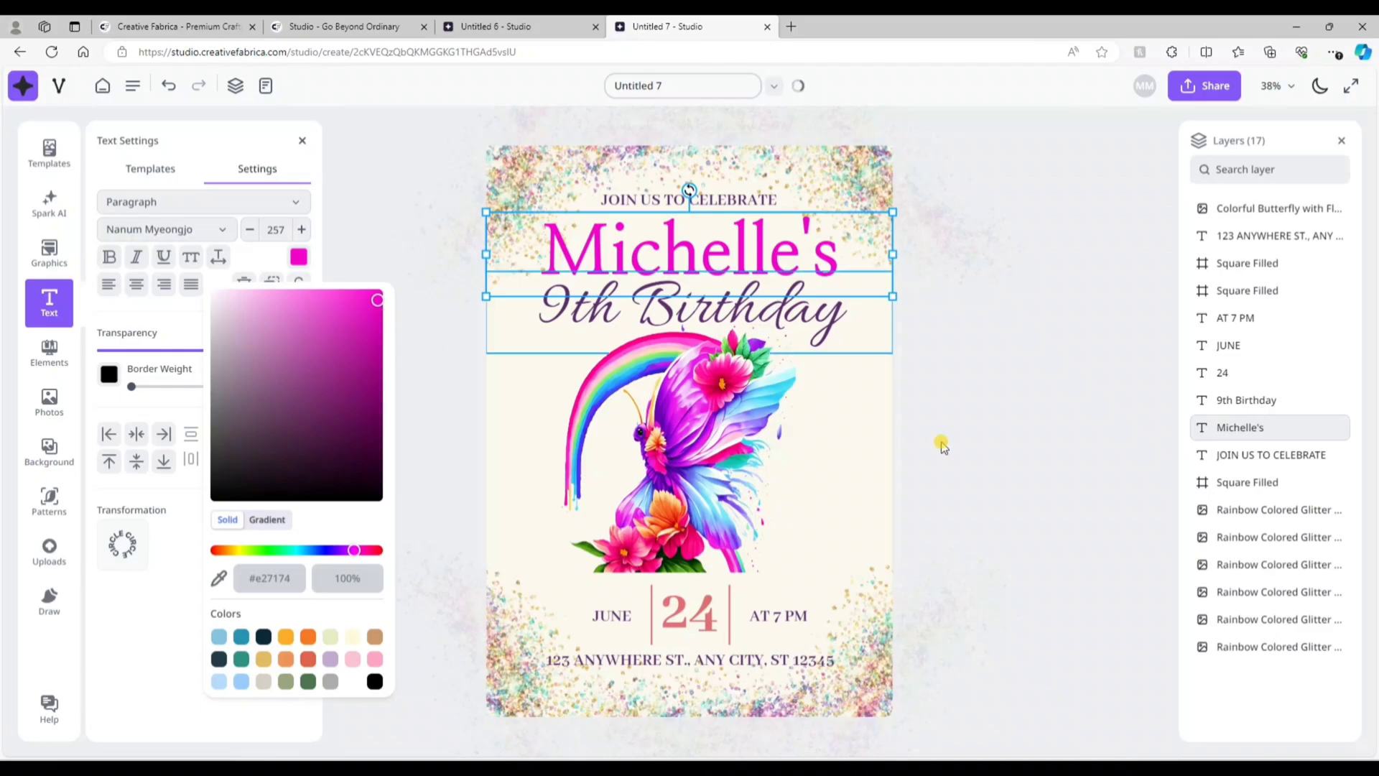
left_click(995, 458)
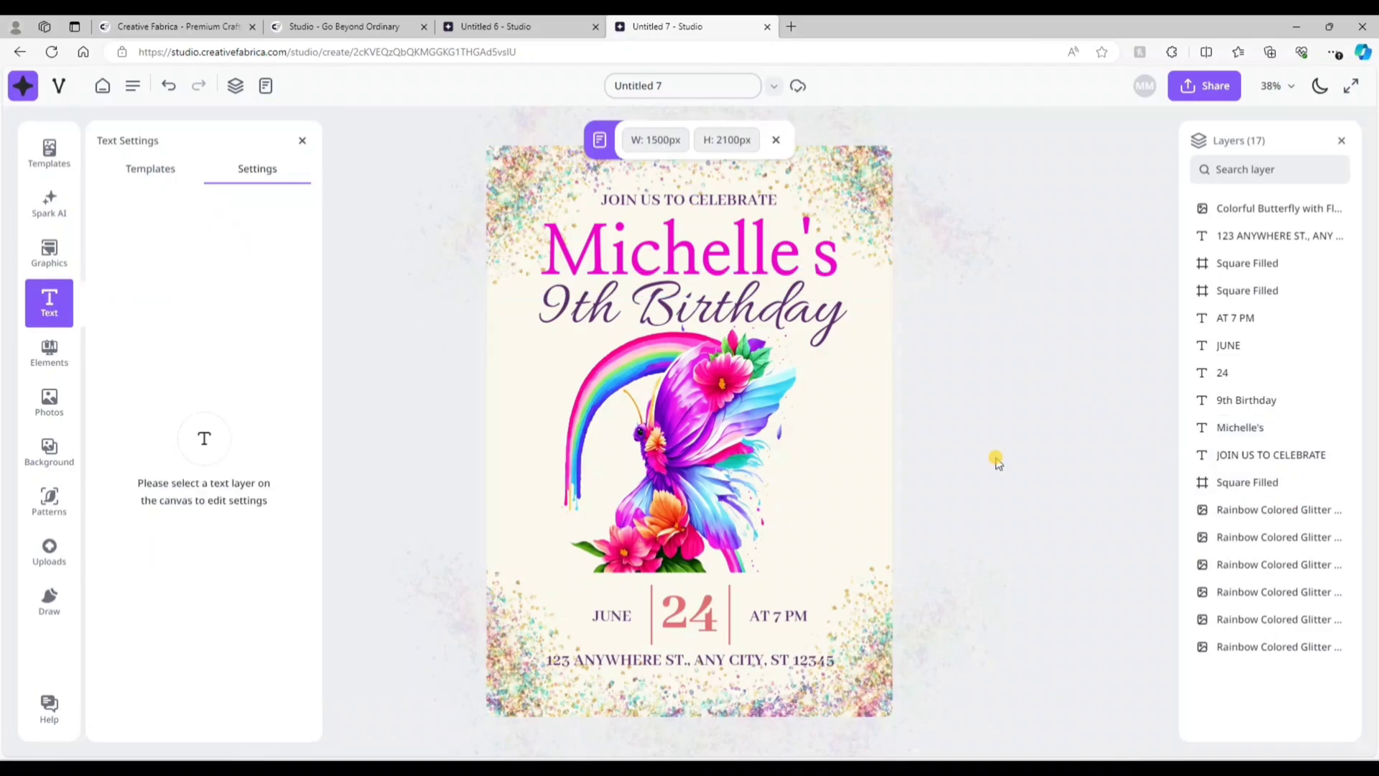
- Recolour the date number "24" to the same magenta pink as the name heading
left_click(704, 623)
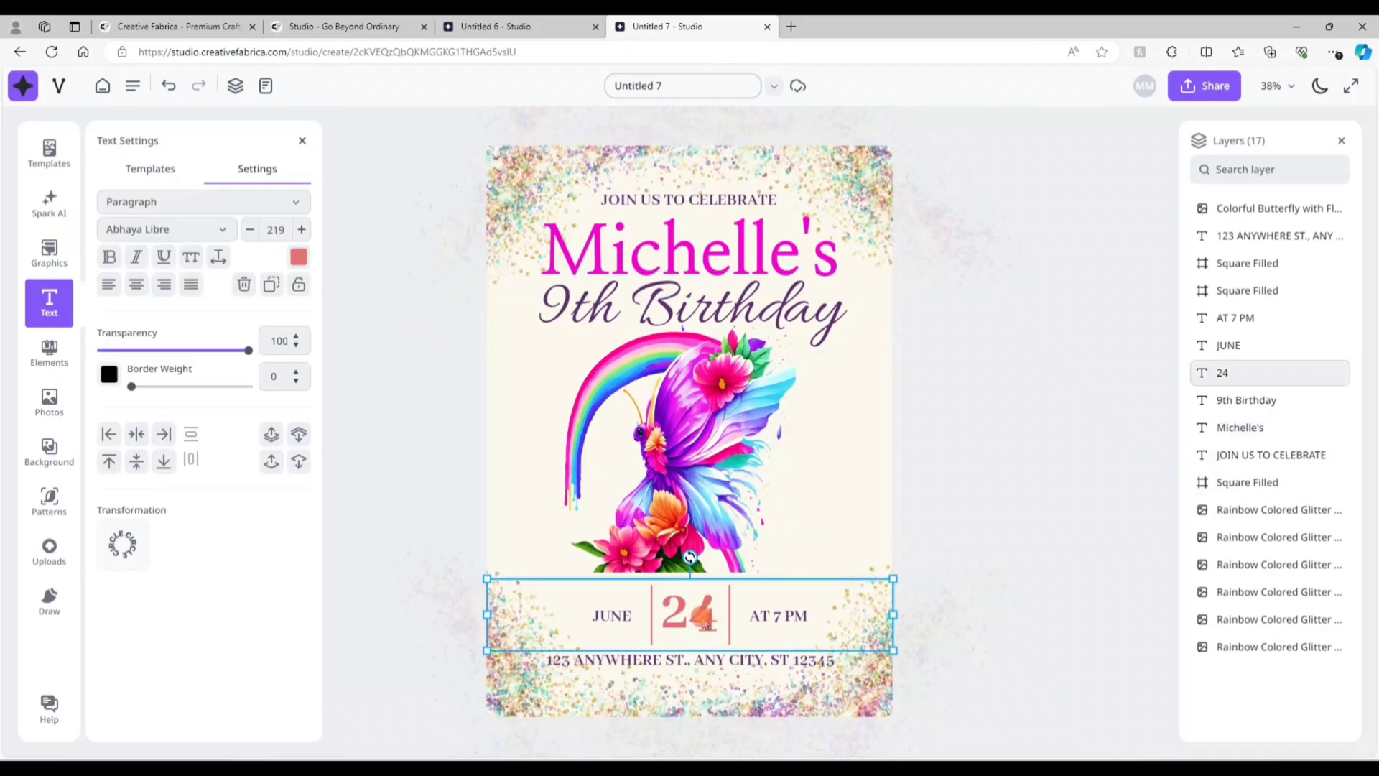
left_click(299, 256)
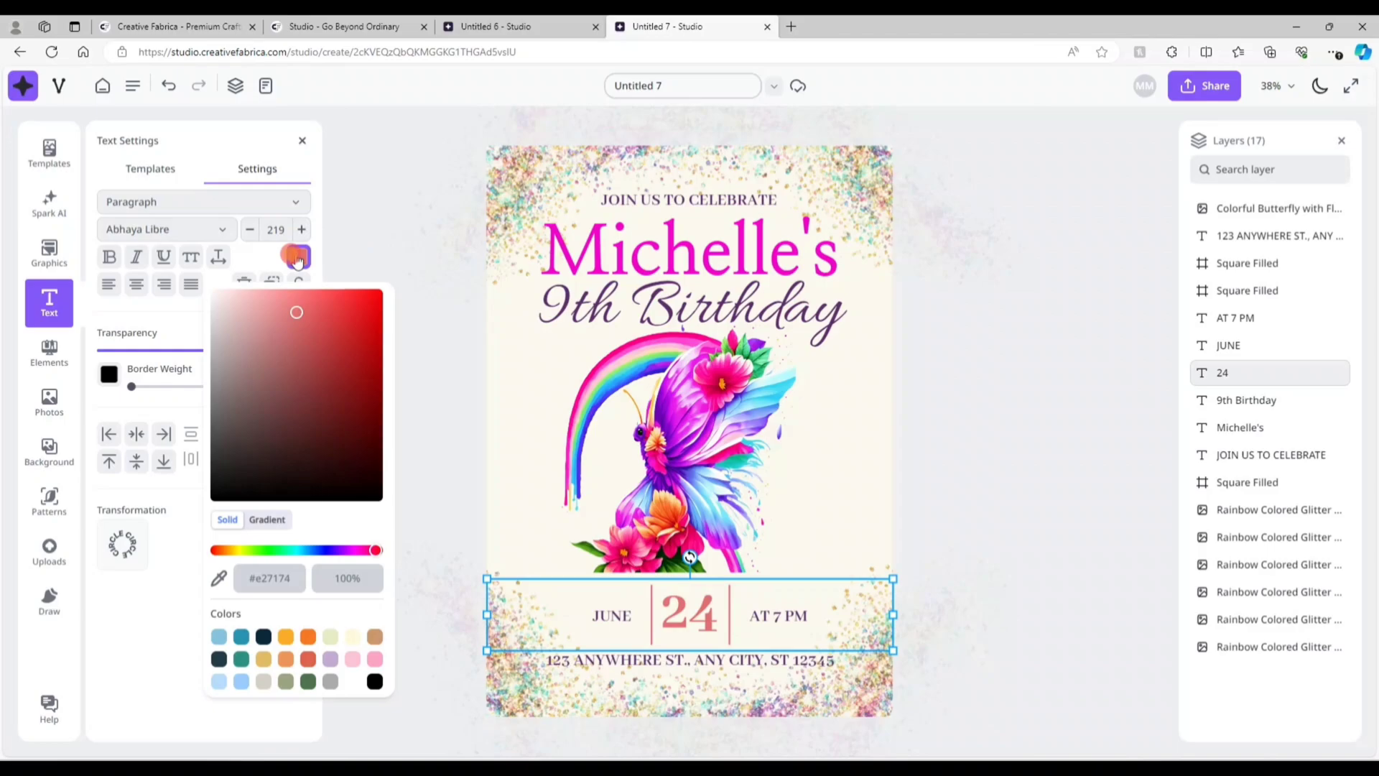
left_click(354, 551)
left_click_drag(351, 314, 364, 298)
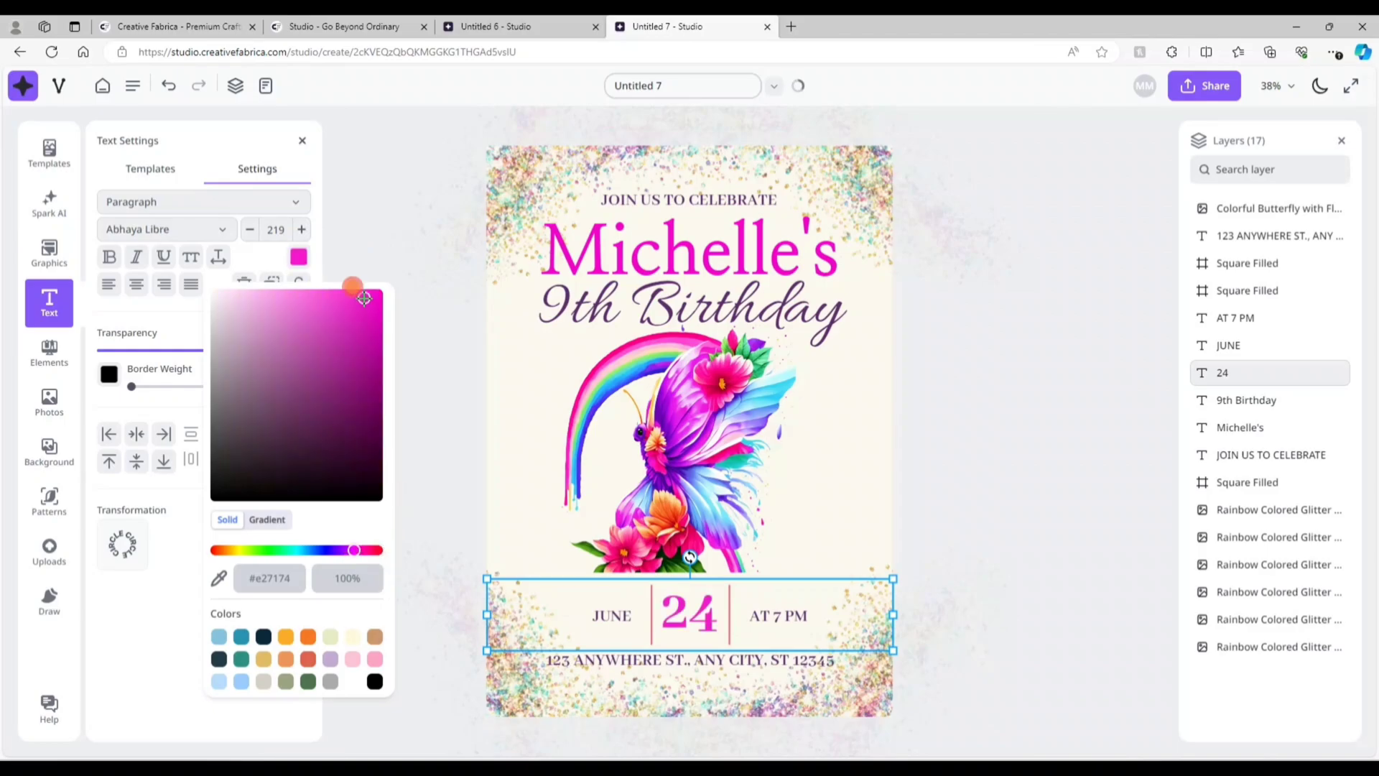
key("Escape")
- Switch to the Untitled 6 design and leave the invitation templates for a blank canvas
left_click(503, 27)
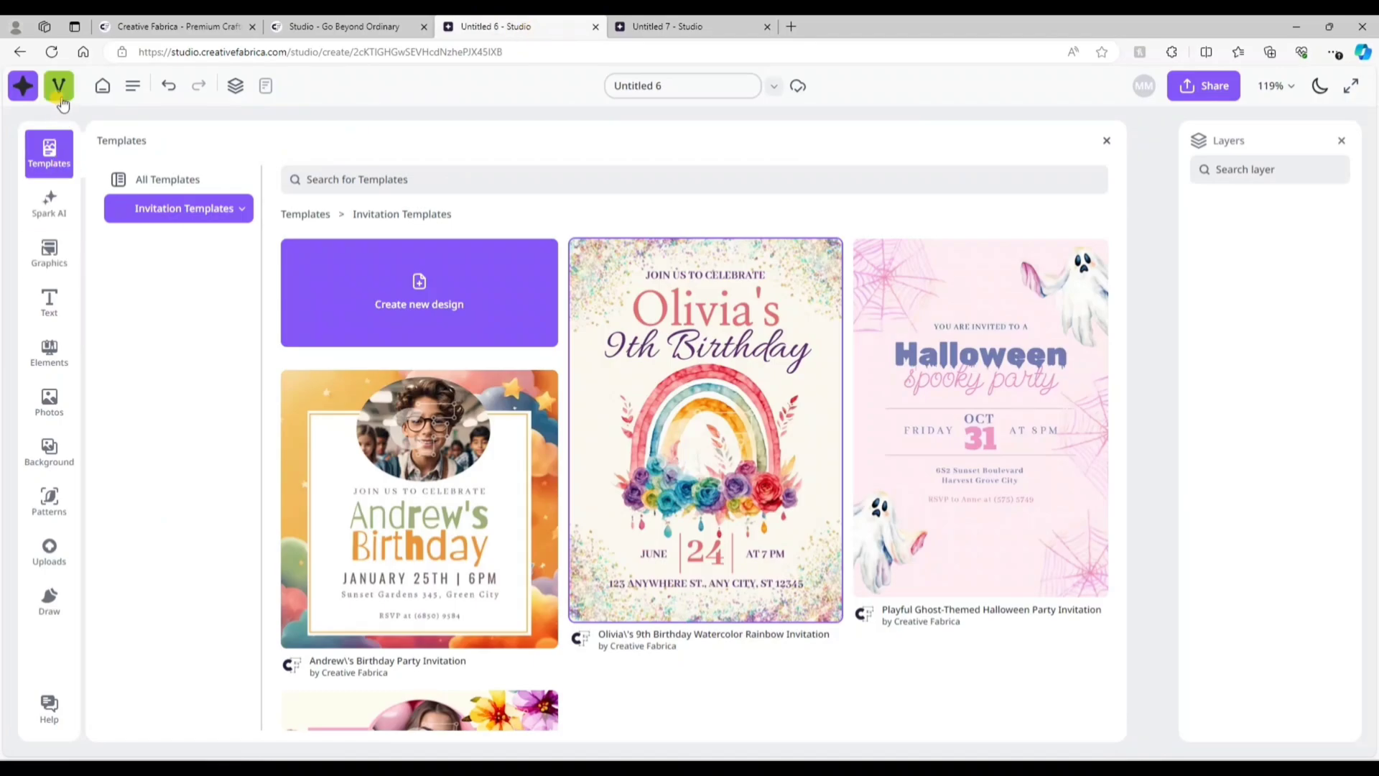
left_click(52, 164)
left_click(483, 316)
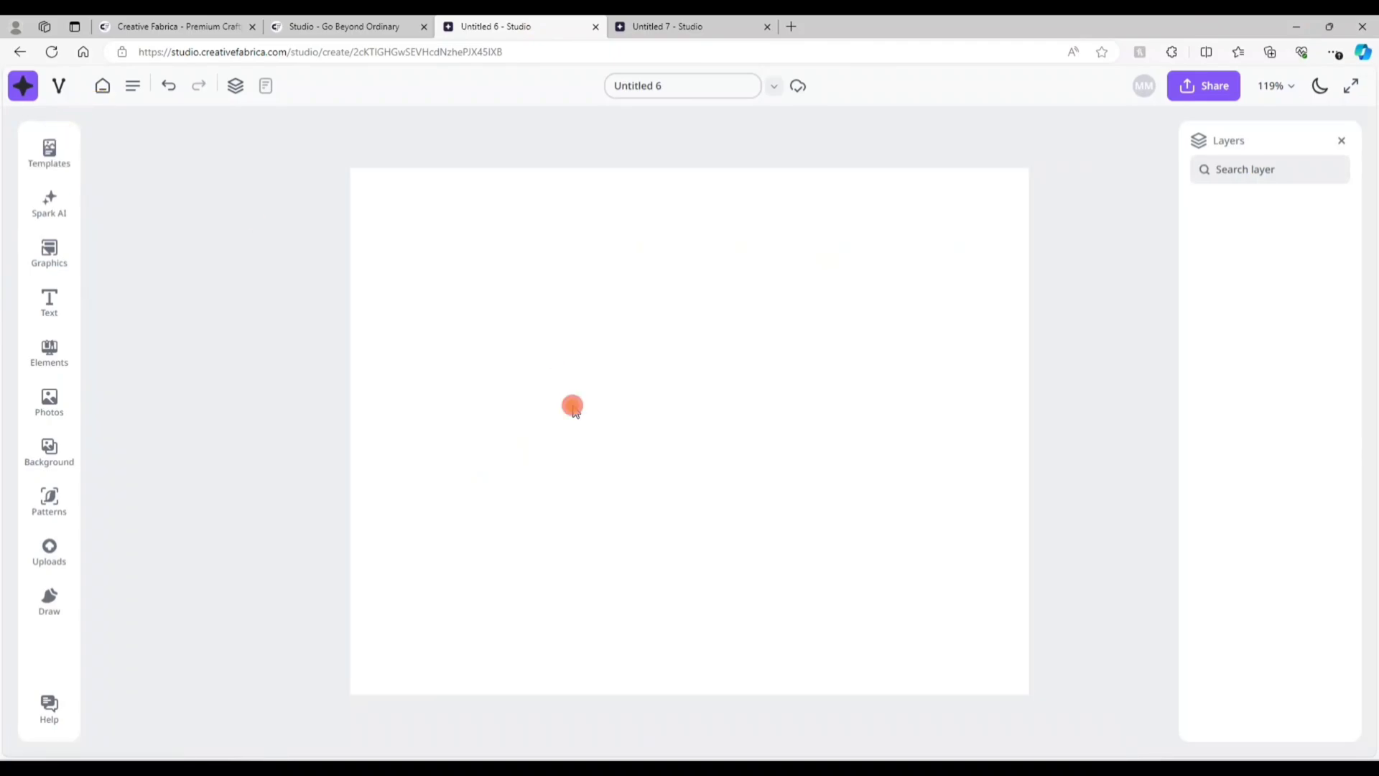
- Search the graphics library for "floral frame"
left_click(49, 253)
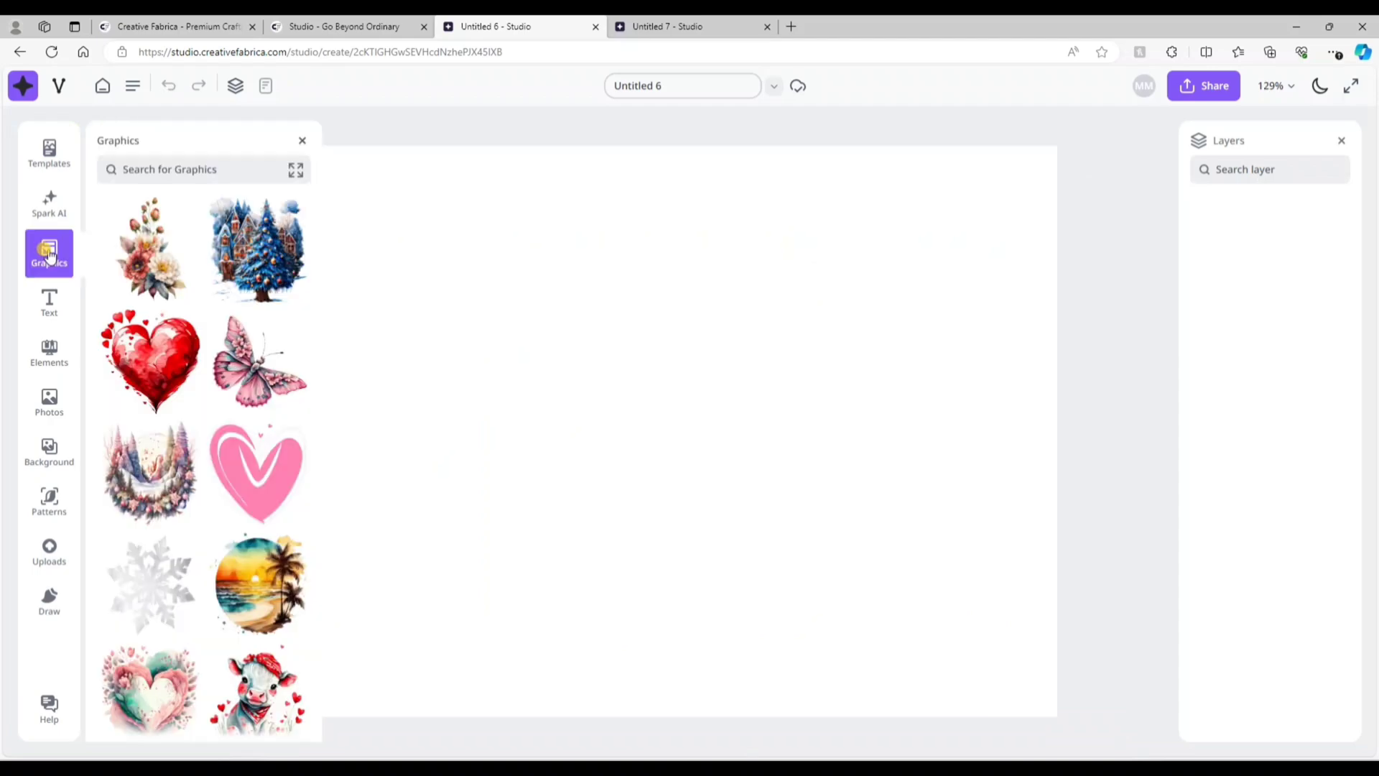
left_click(199, 169)
type("f")
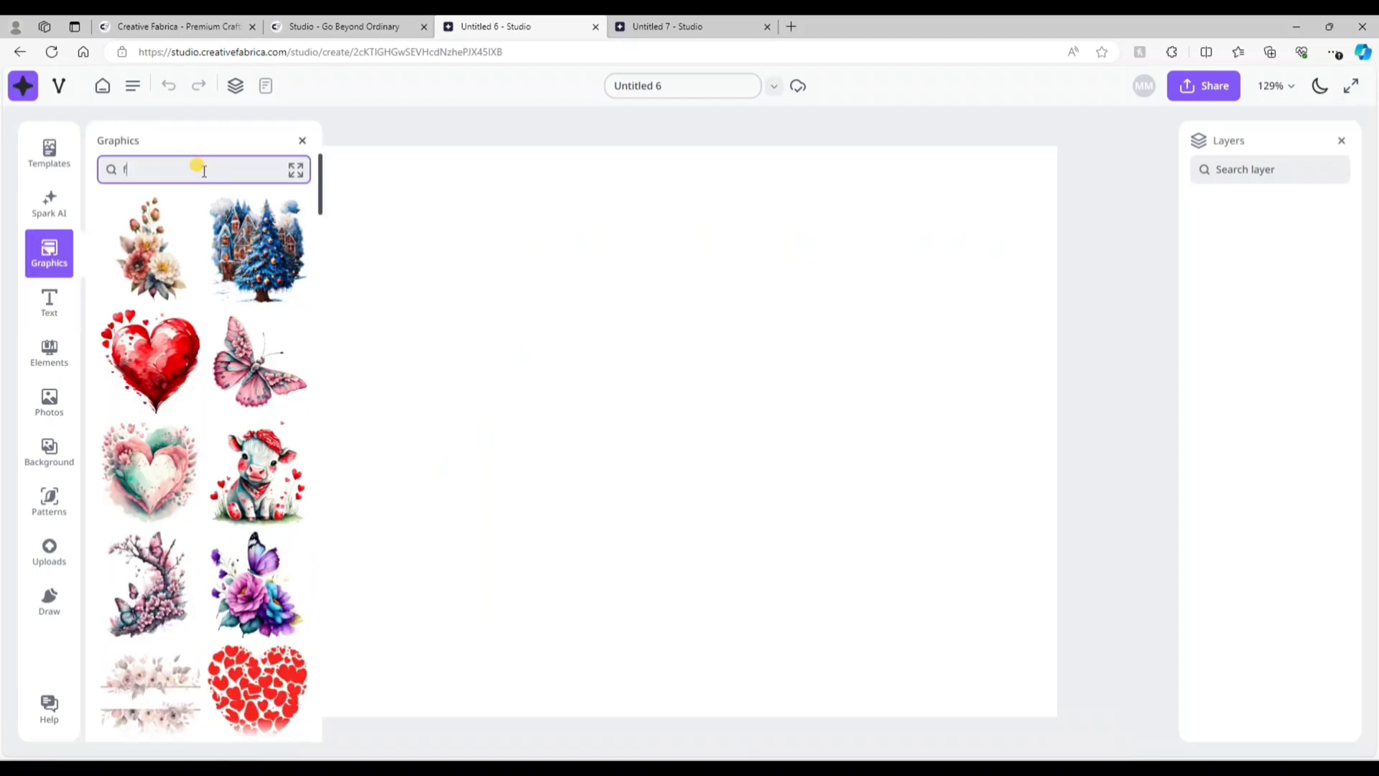
type("loral frame")
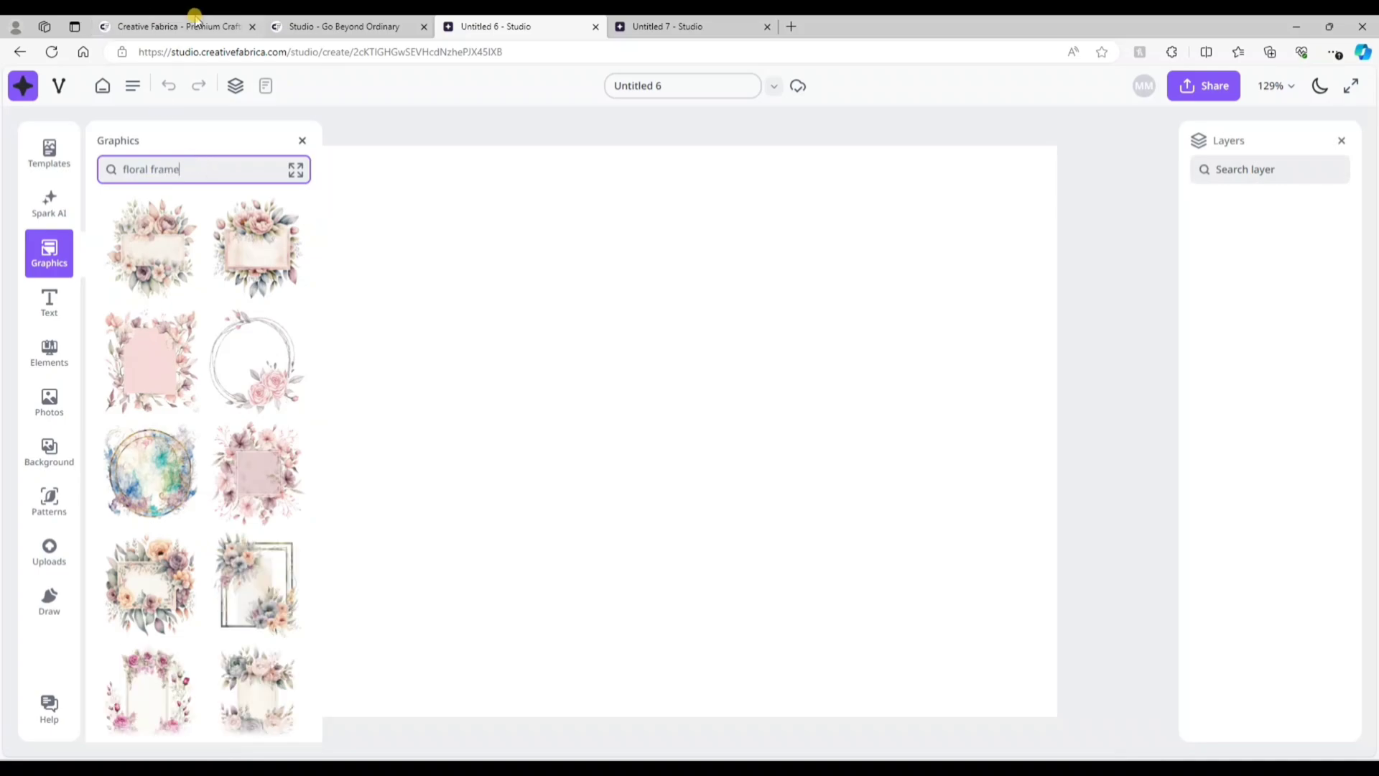
- Insert the oval watercolor floral frame with the teal, pink and purple centre and shift it slightly left on the canvas
left_click_drag(320, 204, 316, 679)
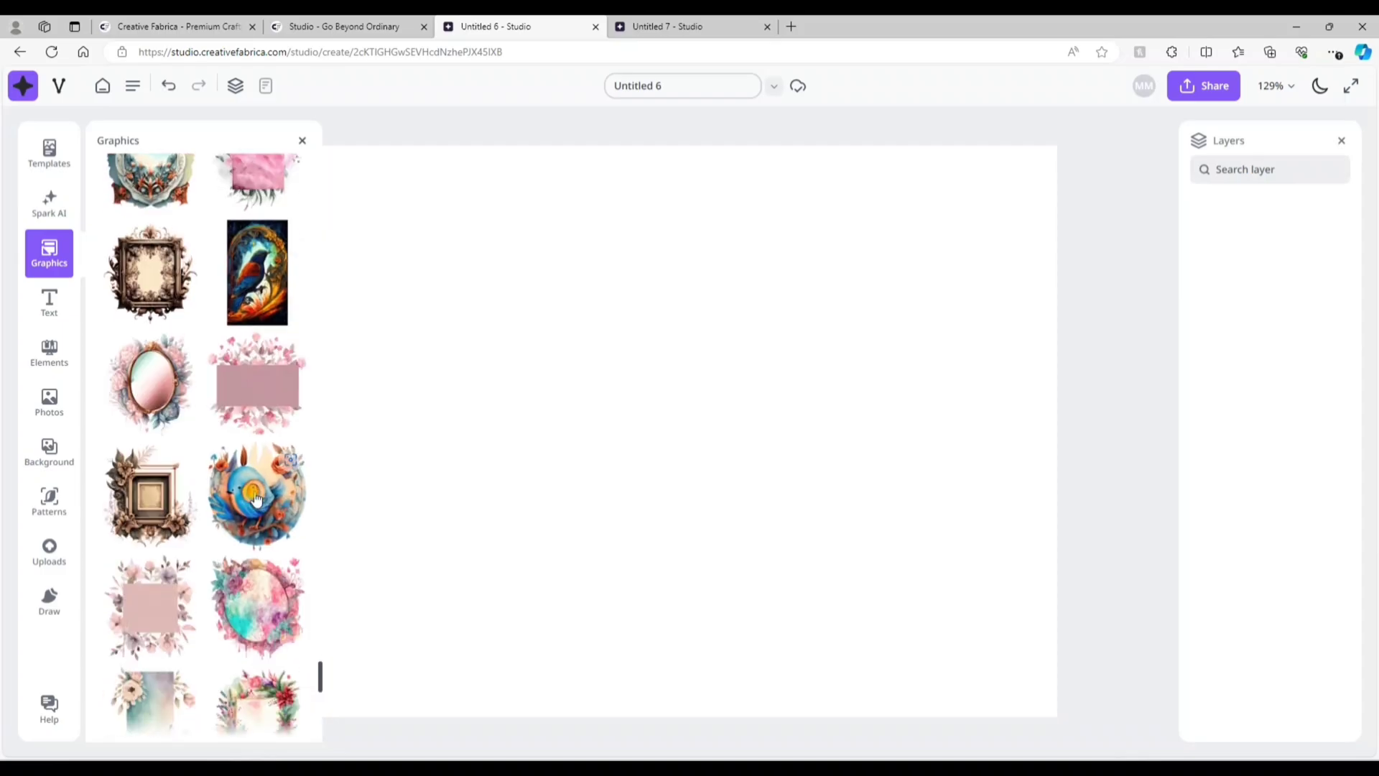
scroll(257, 498, "down", 1)
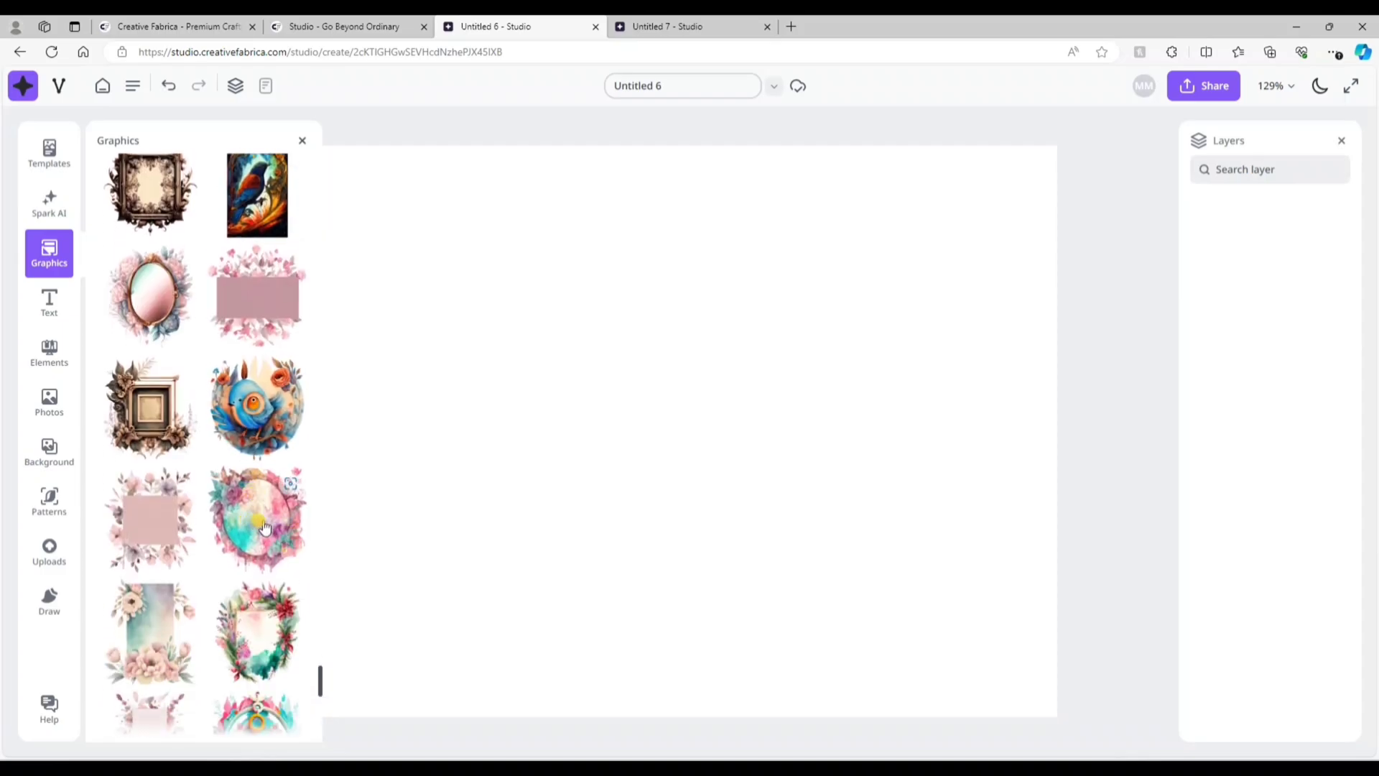
left_click(265, 528)
left_click_drag(717, 473, 678, 473)
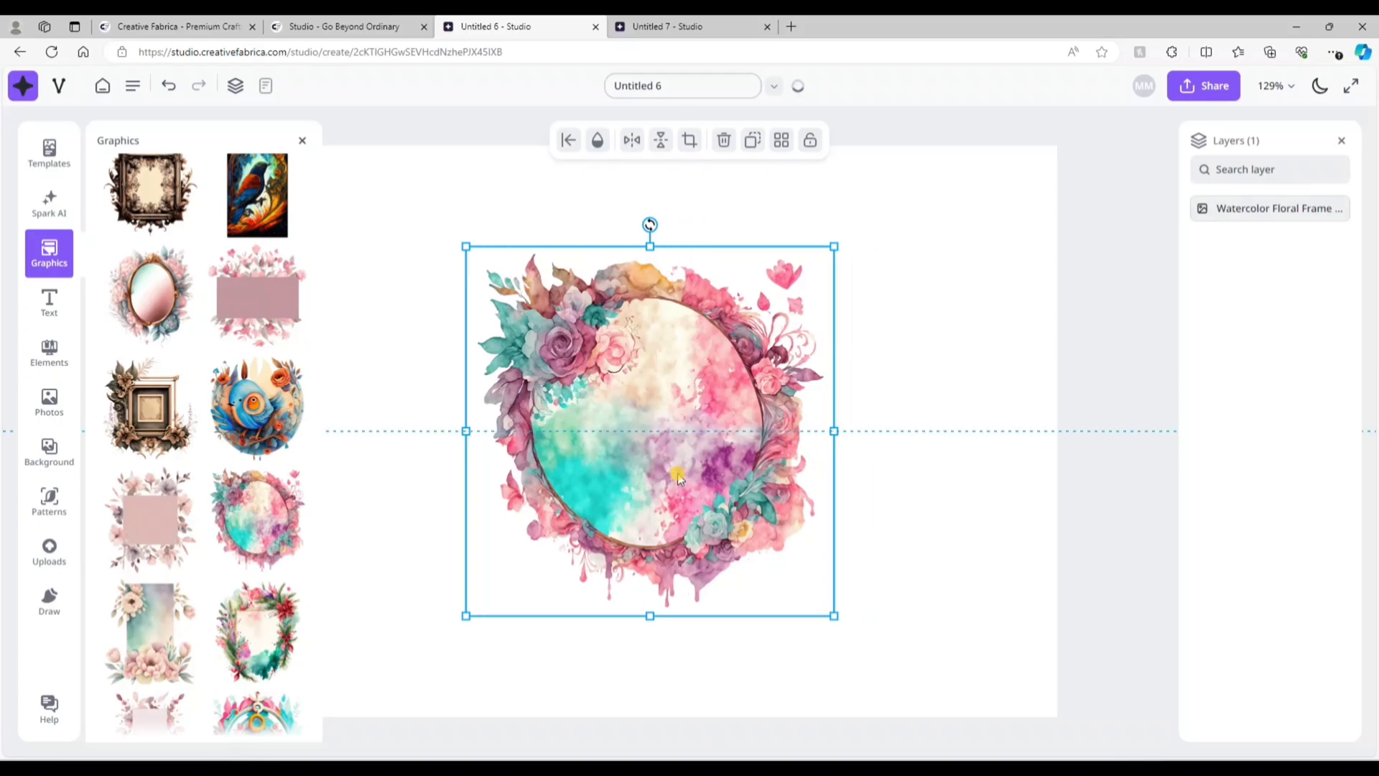
left_click(922, 427)
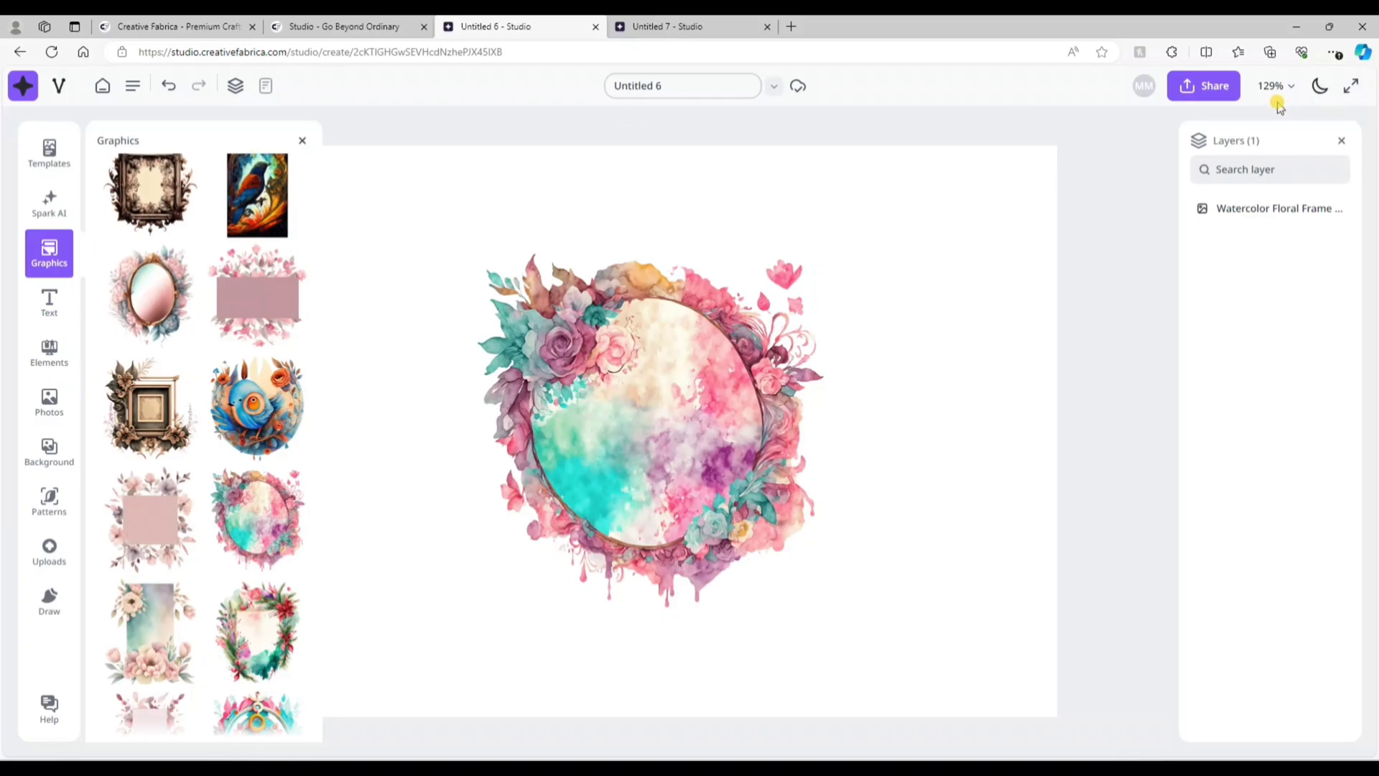
- Add a heading text over the floral frame that reads "MA" on two lines
left_click(1273, 86)
left_click(1272, 199)
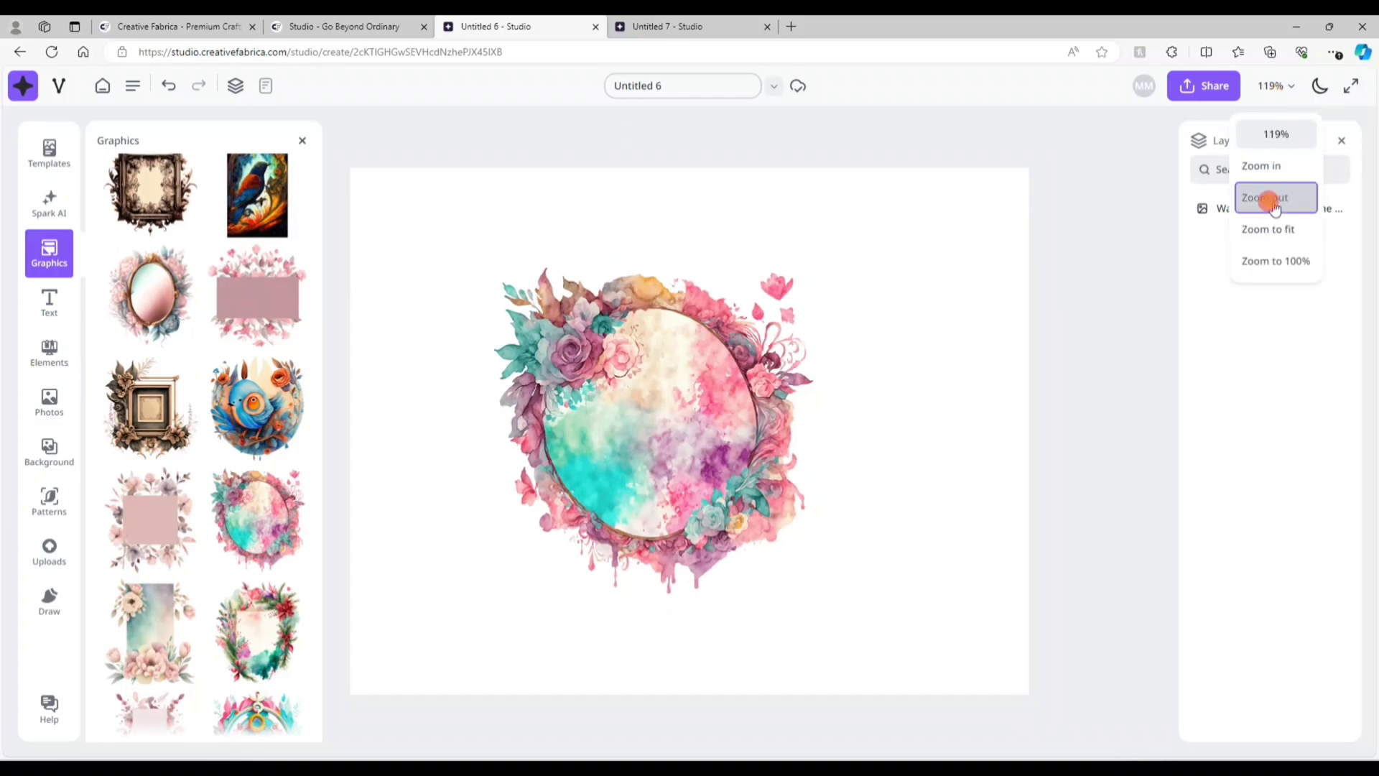
left_click(49, 301)
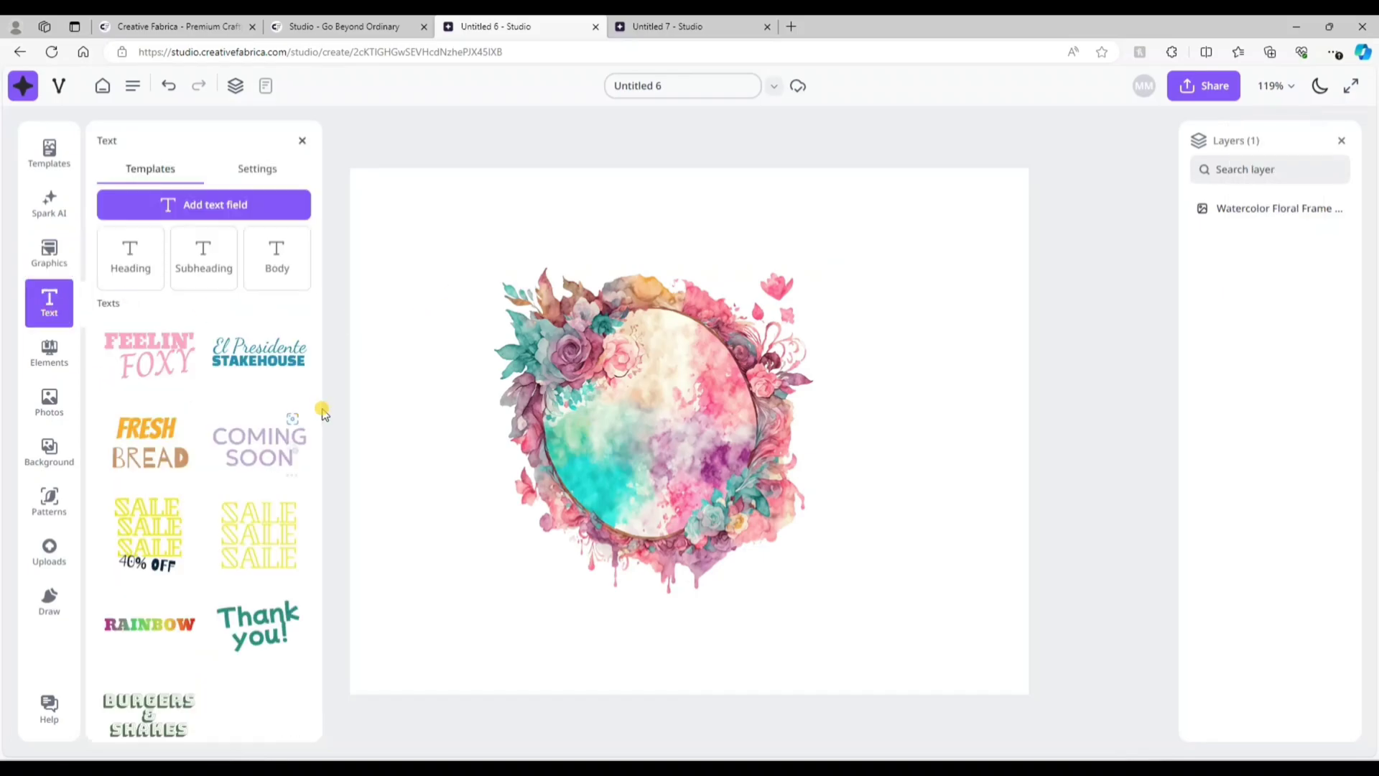
left_click(136, 263)
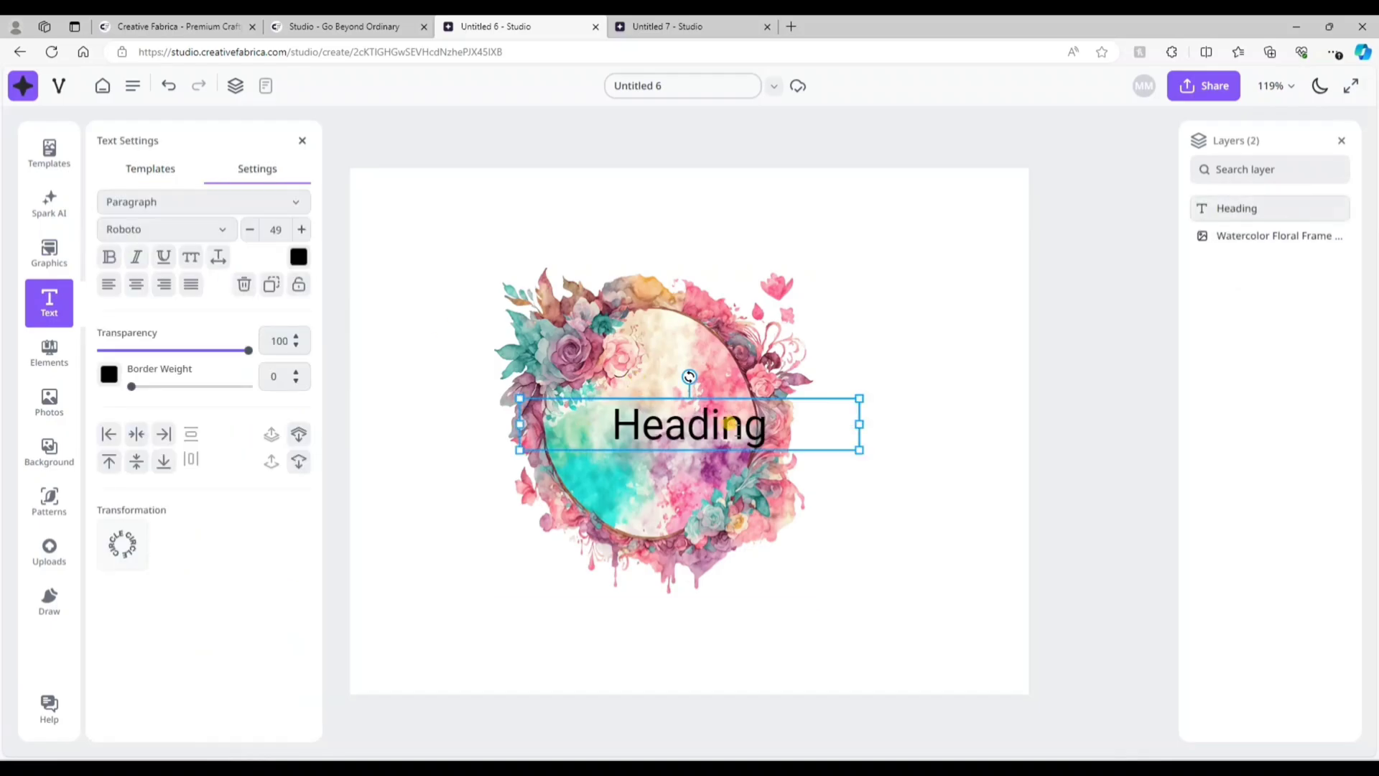
double_click(730, 424)
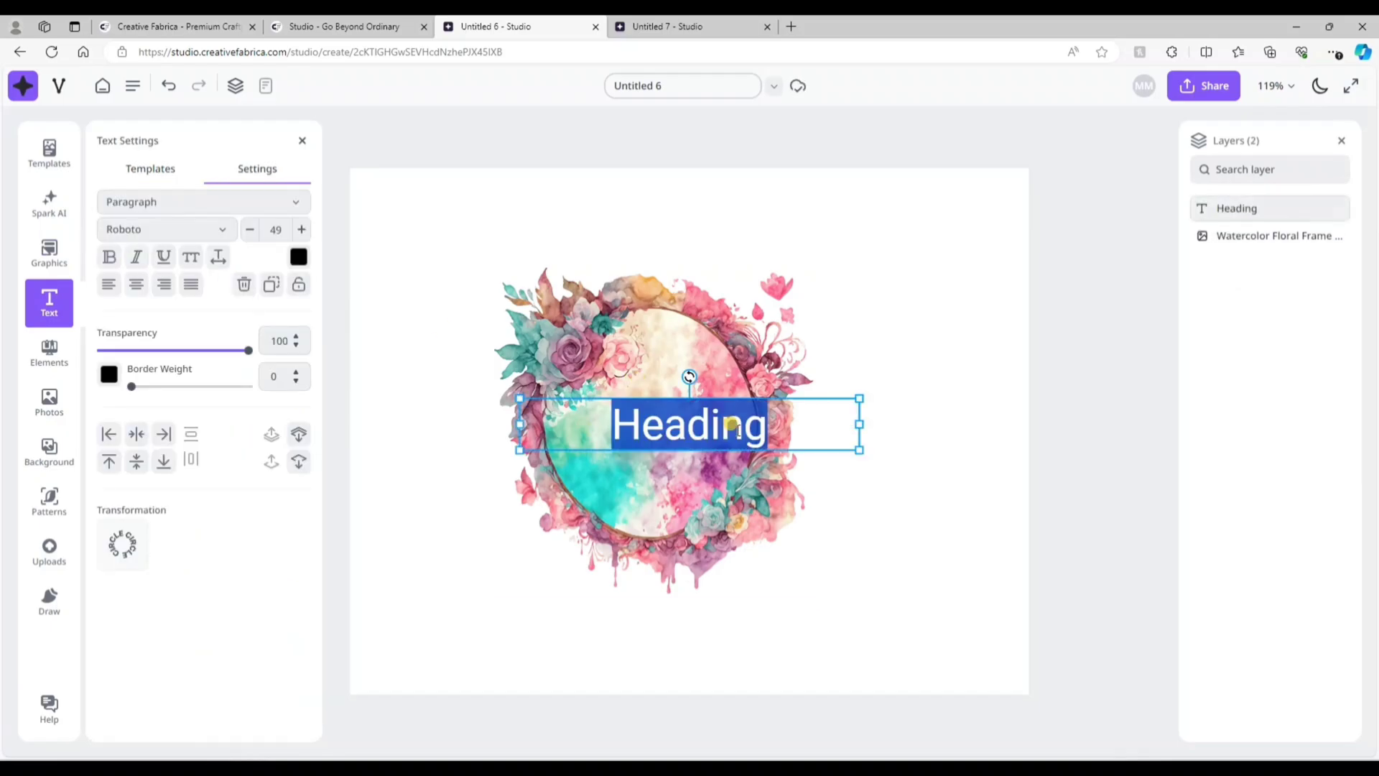
type("MA")
key("Return")
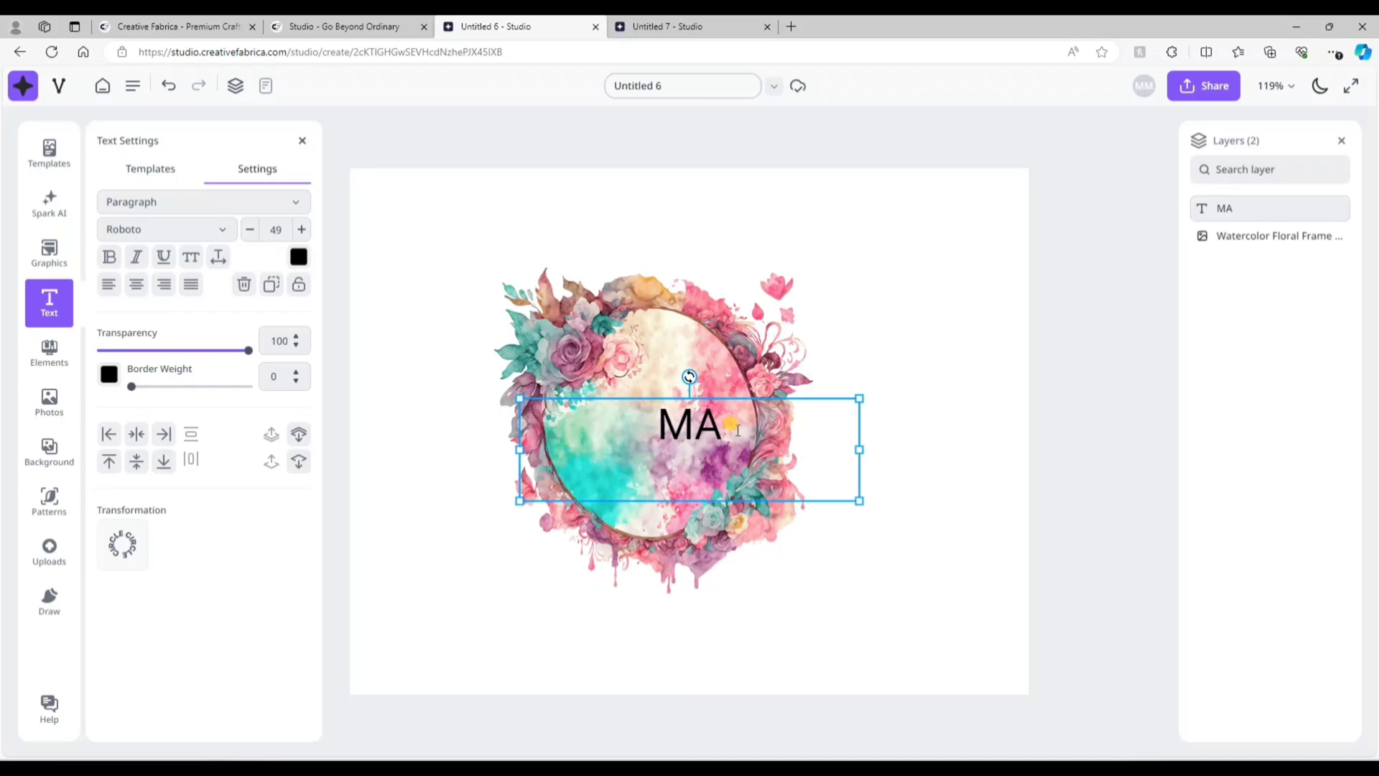
type("MA")
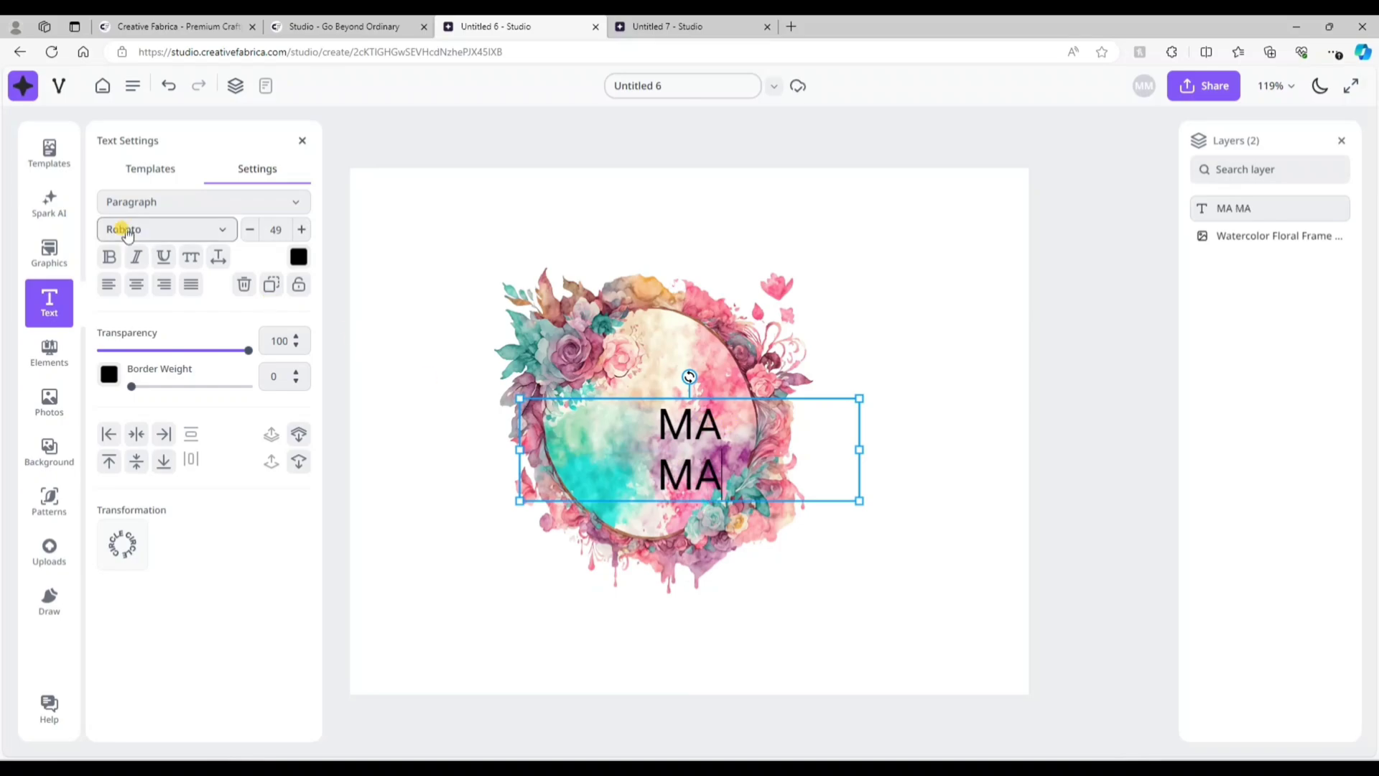
- Tighten the heading's line spacing to 0.92 and move the text to the middle of the oval frame
left_click(218, 257)
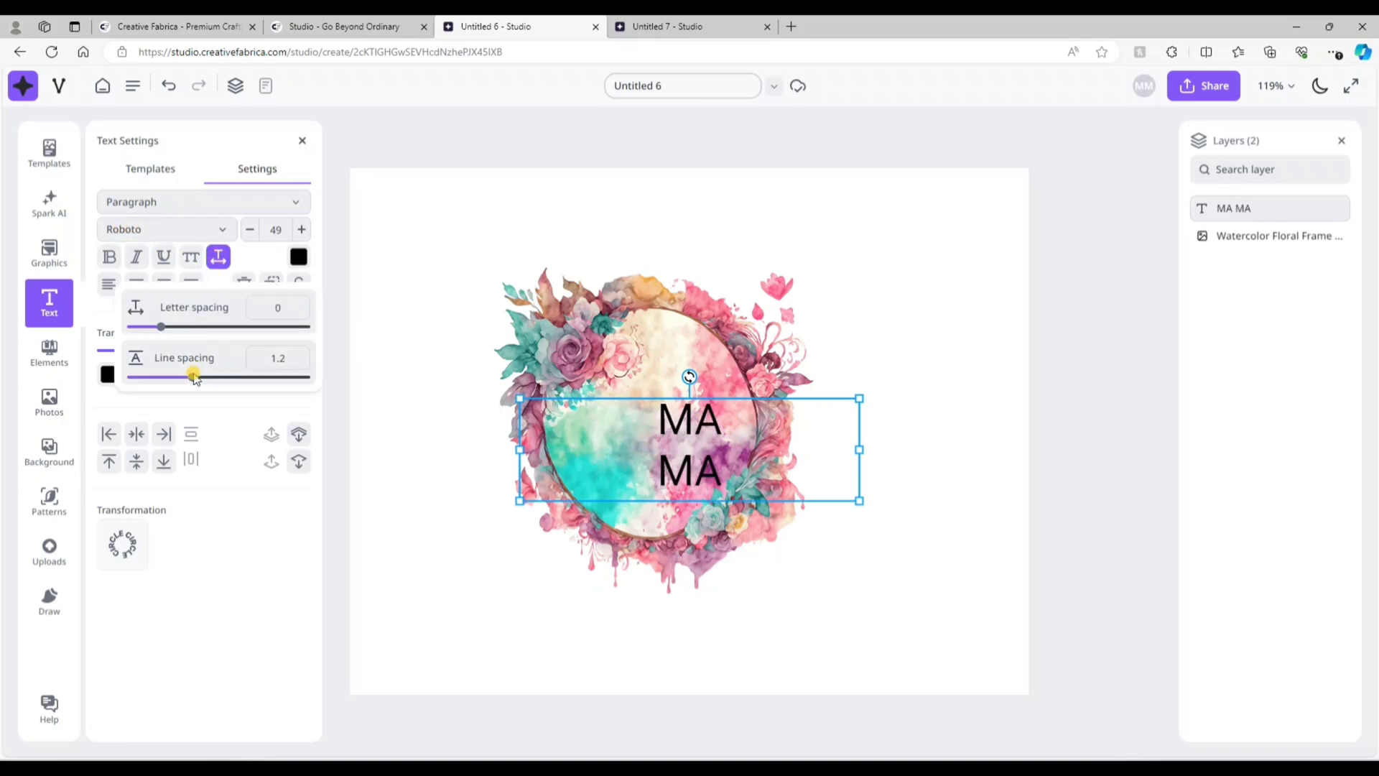
left_click_drag(196, 379, 169, 379)
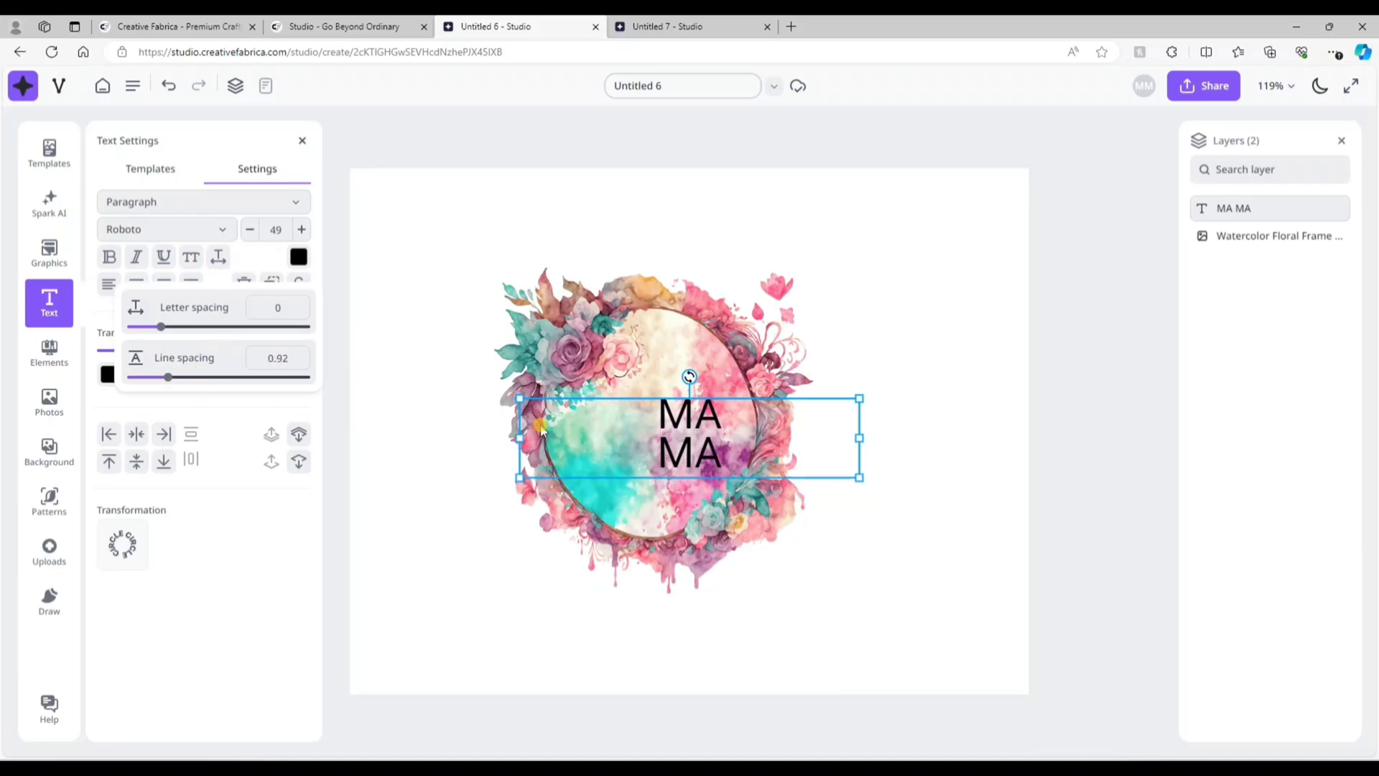
left_click(936, 453)
left_click_drag(698, 433, 656, 428)
- Try the fonts Bangers, Atma, Assistant and Arizonia on the "MA MA" text and settle on Arima
left_click(163, 228)
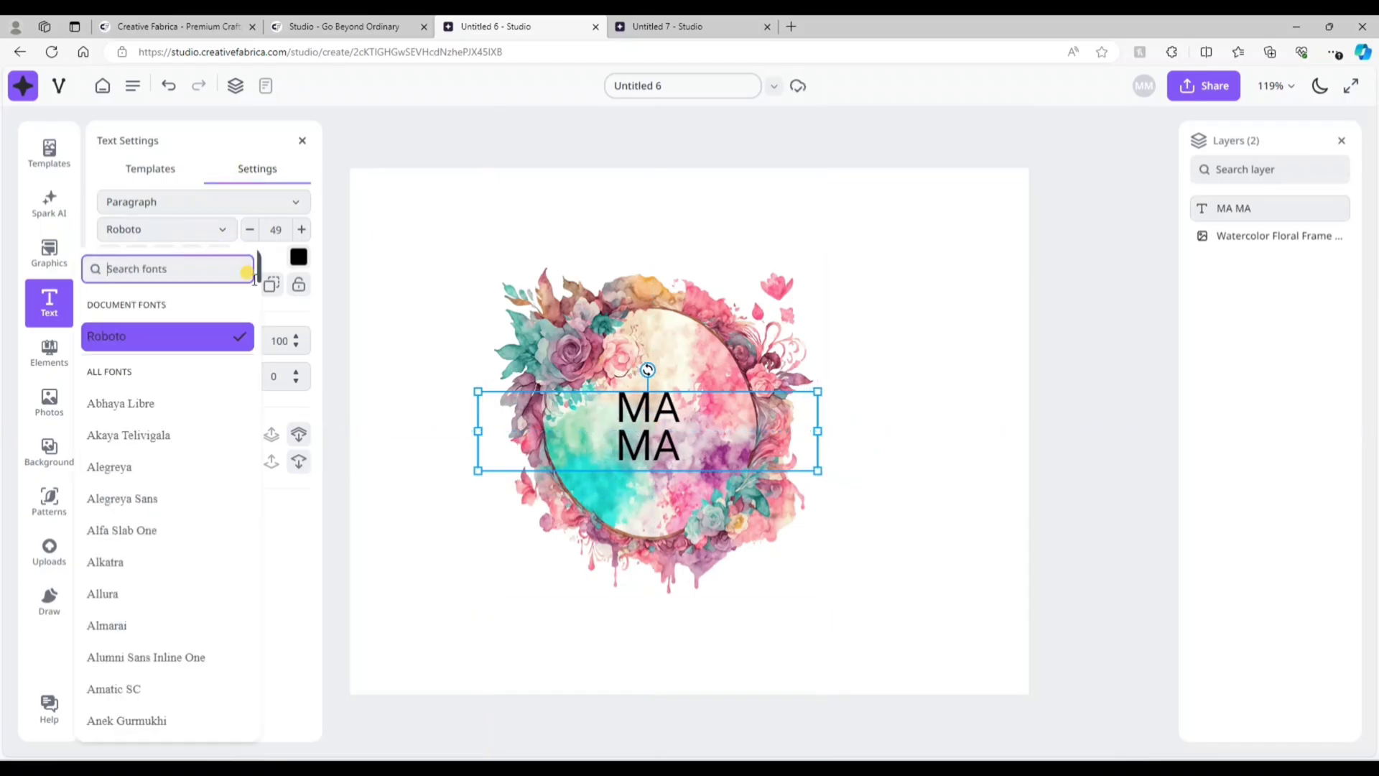
scroll(189, 545, "down", 3)
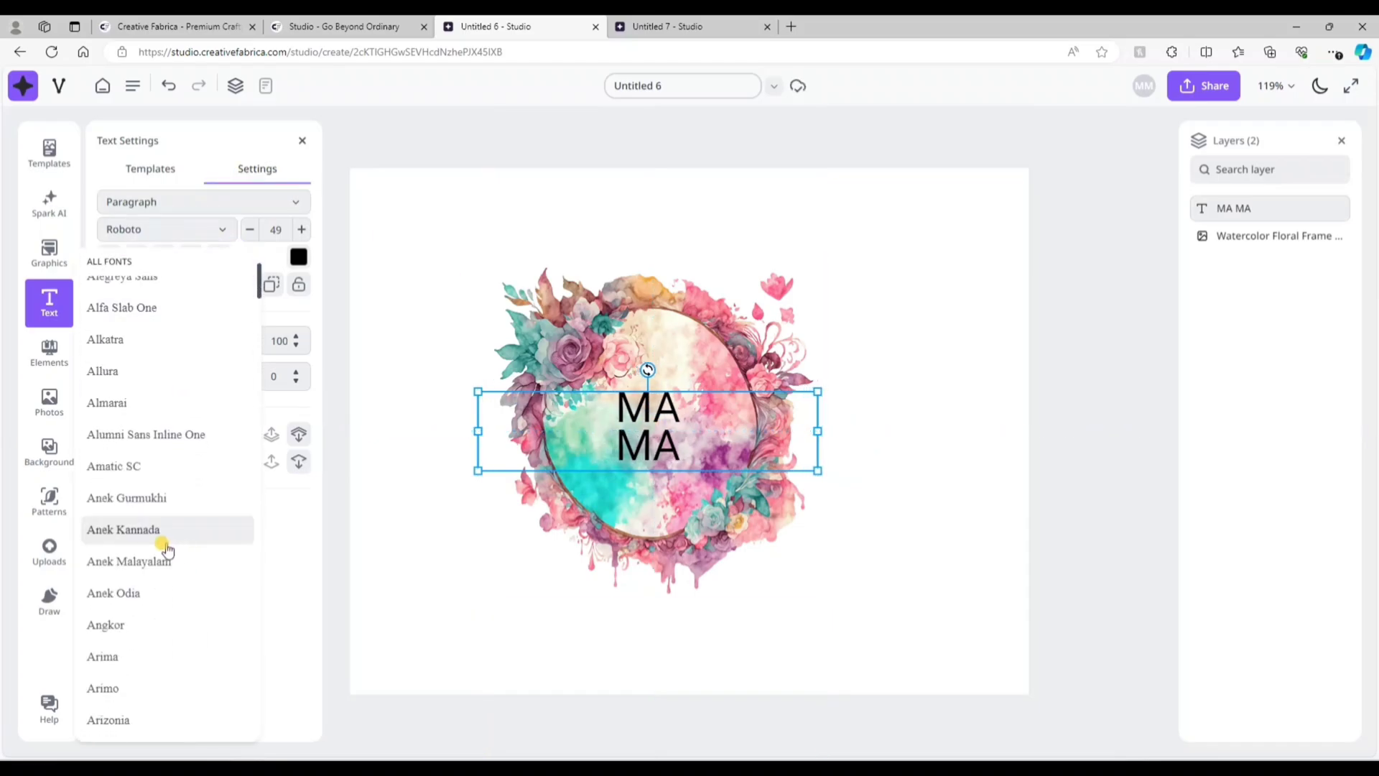
scroll(165, 548, "down", 3)
left_click(147, 591)
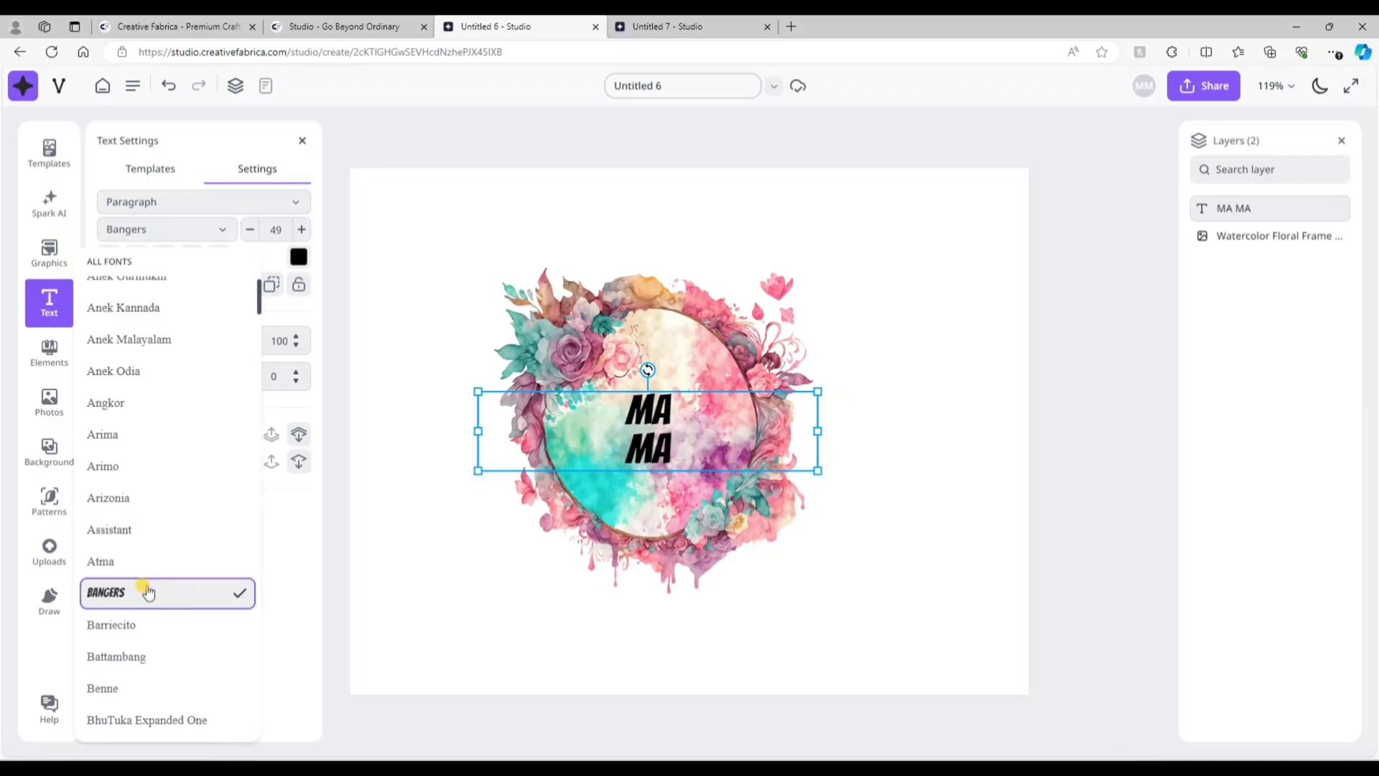
left_click(145, 561)
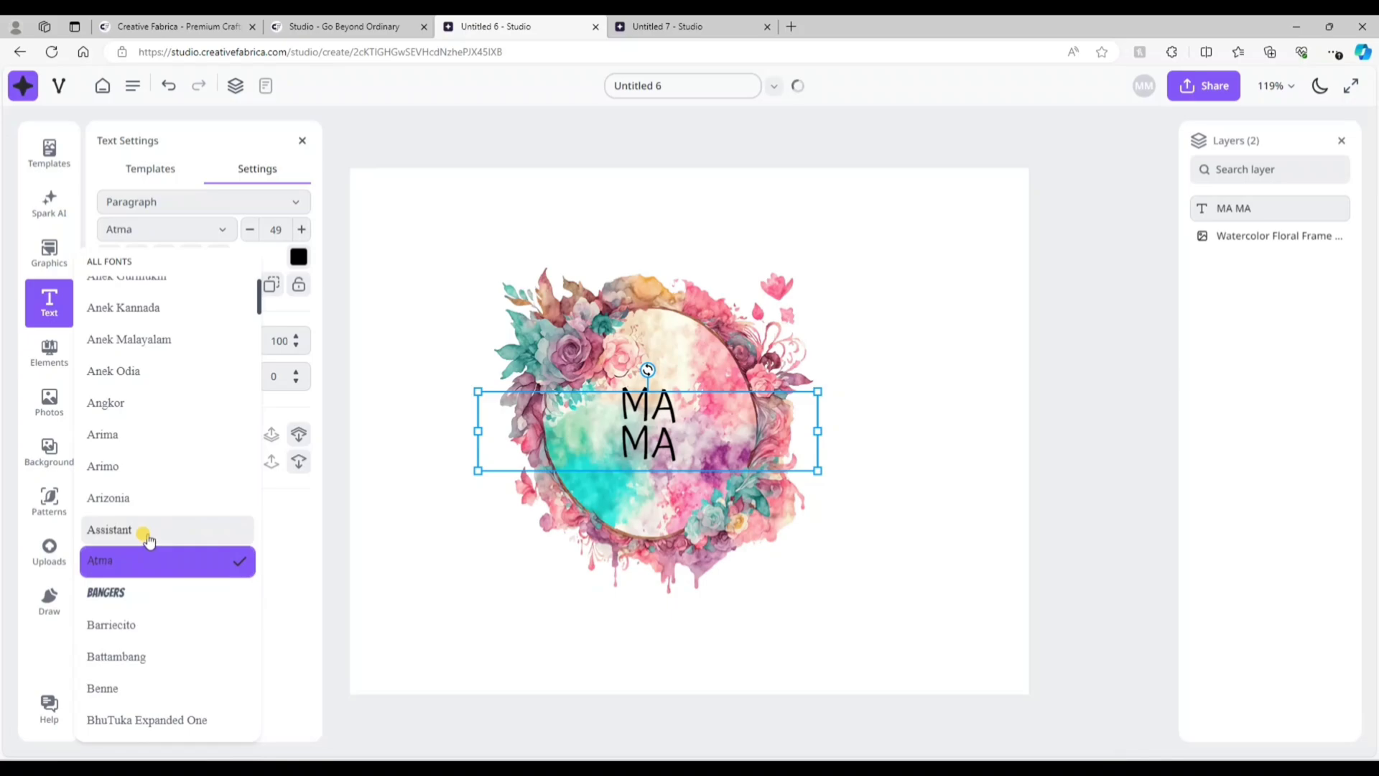
left_click(144, 533)
left_click(143, 503)
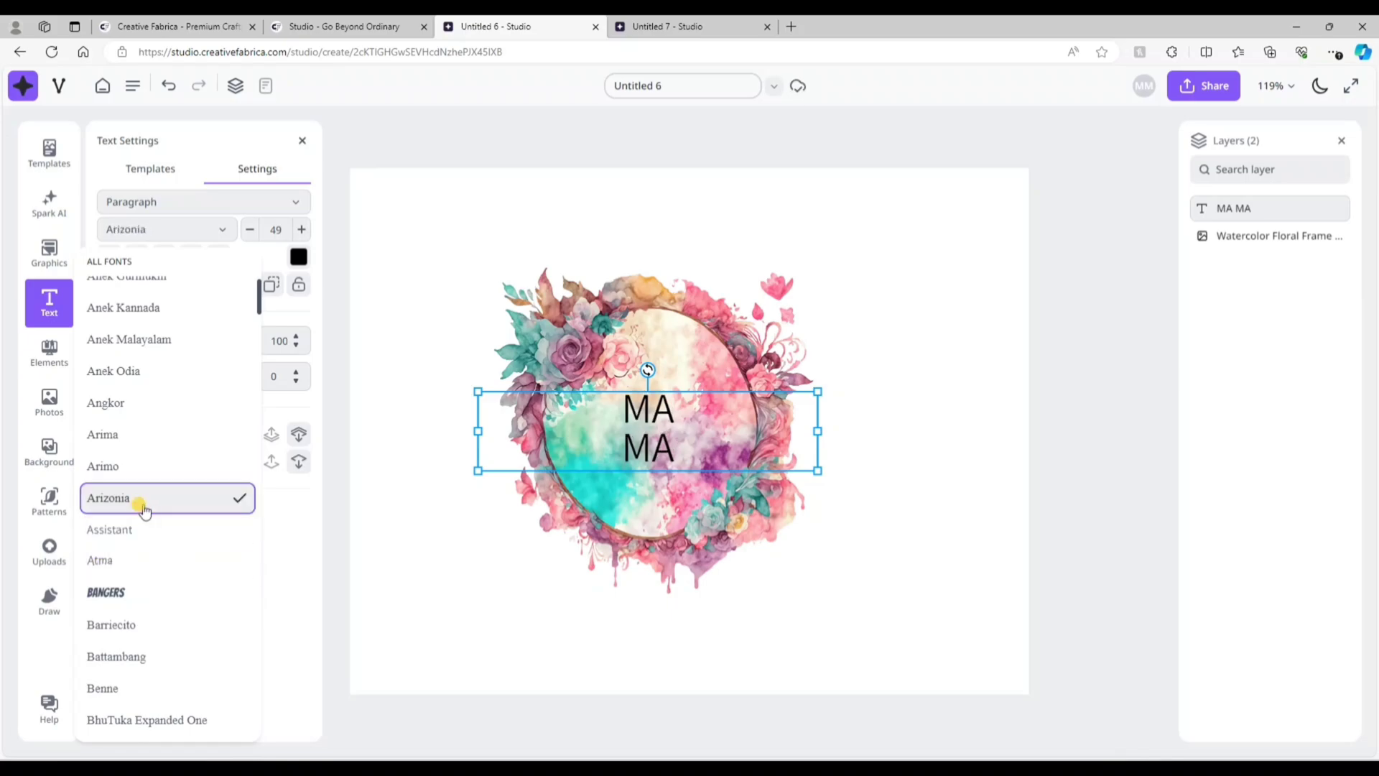
left_click(144, 433)
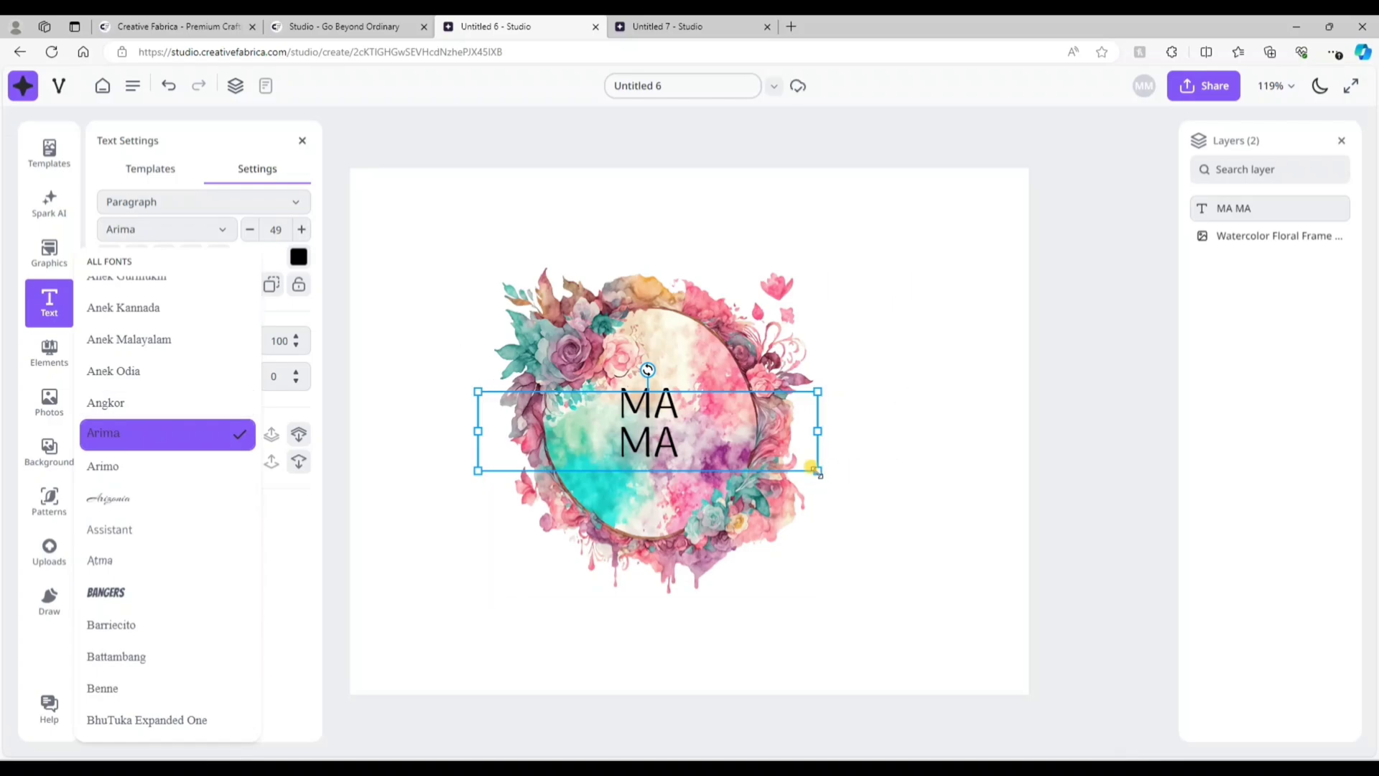
left_click(812, 468)
- Enlarge the "MA MA" text so it fits large within the oval, and move it up inside the floral frame
left_click(302, 229)
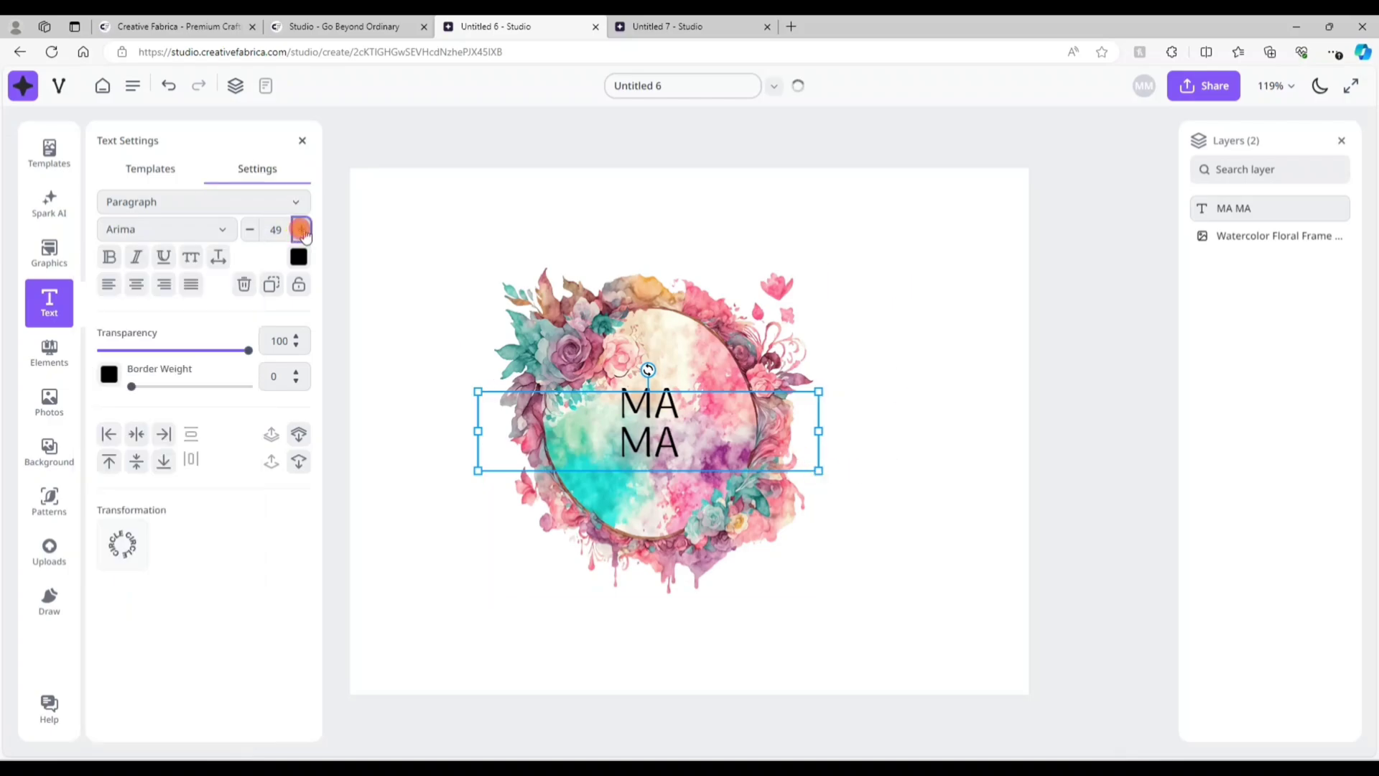
left_click(301, 229)
left_click(302, 229)
left_click(301, 229)
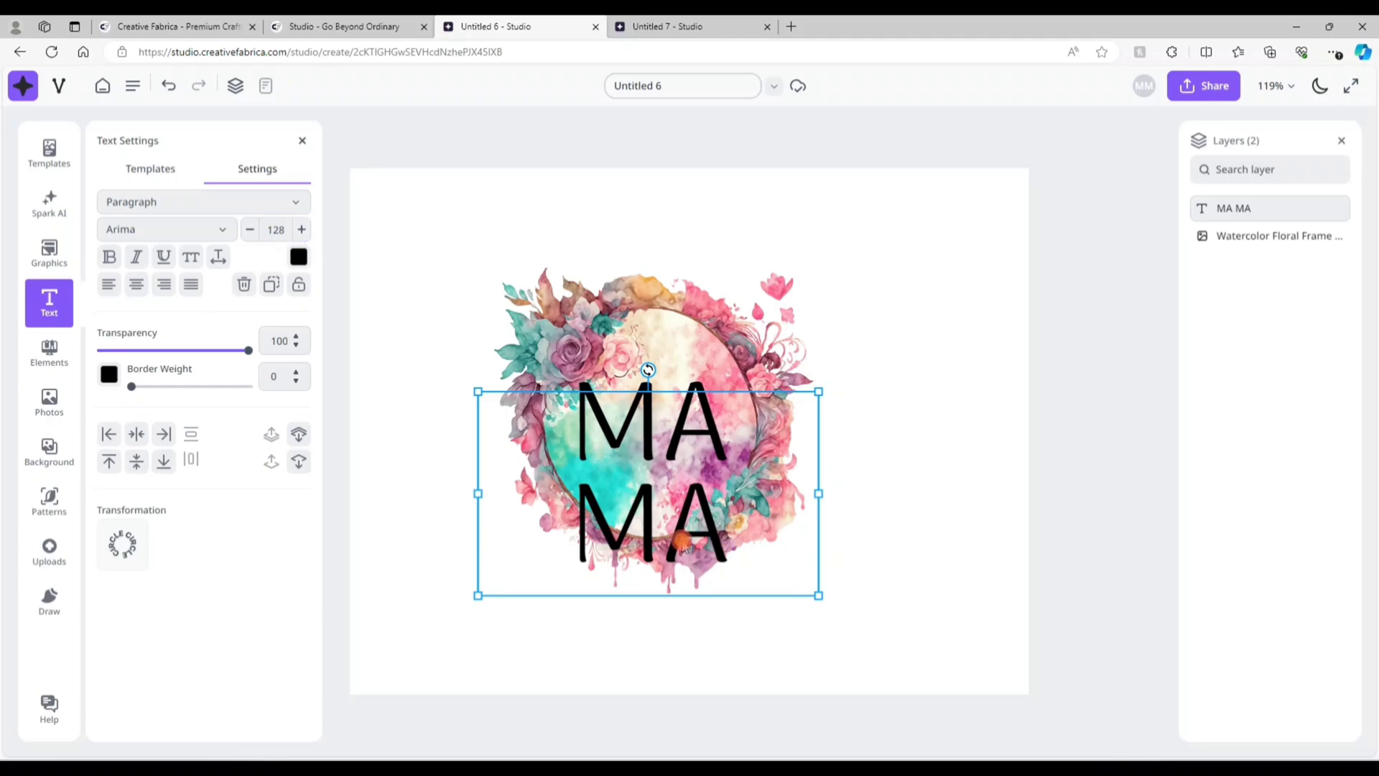
left_click_drag(687, 549, 687, 502)
left_click(250, 229)
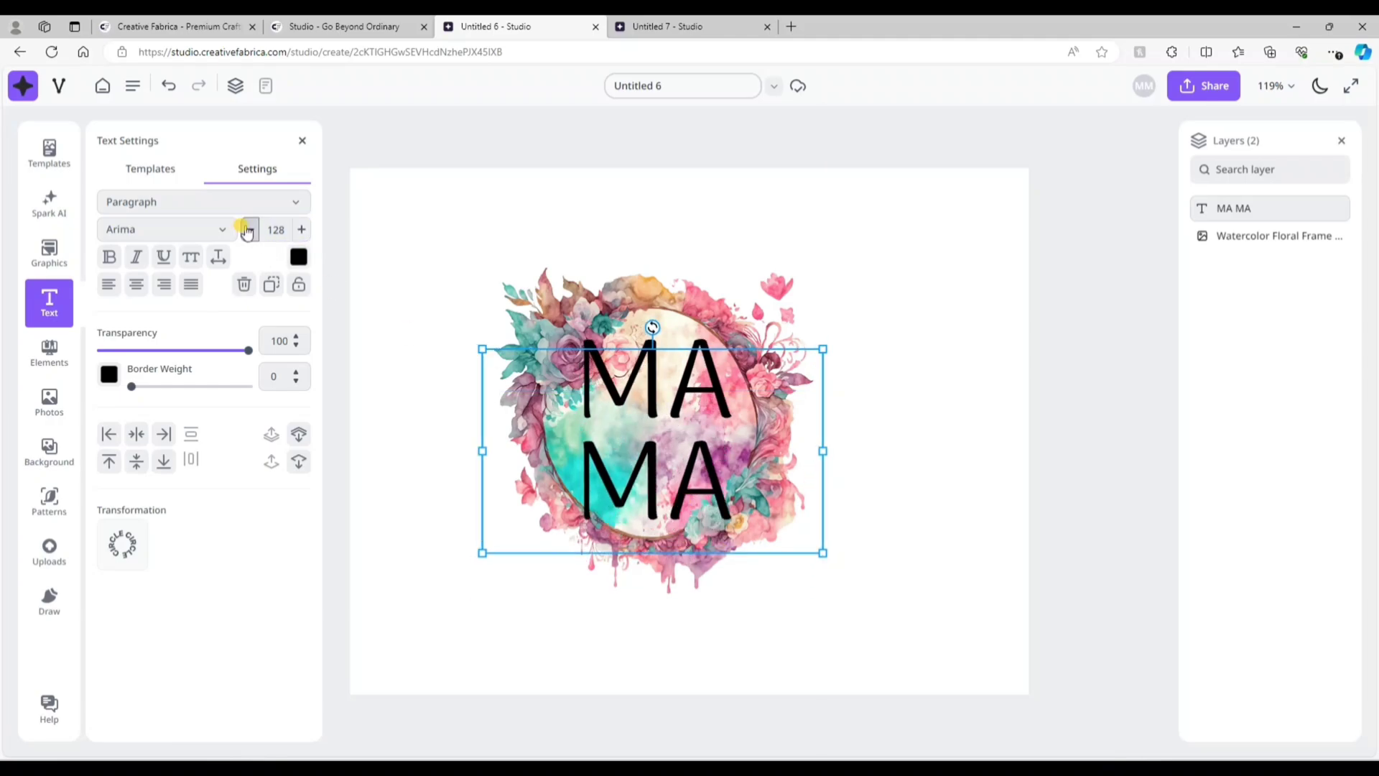
left_click(984, 508)
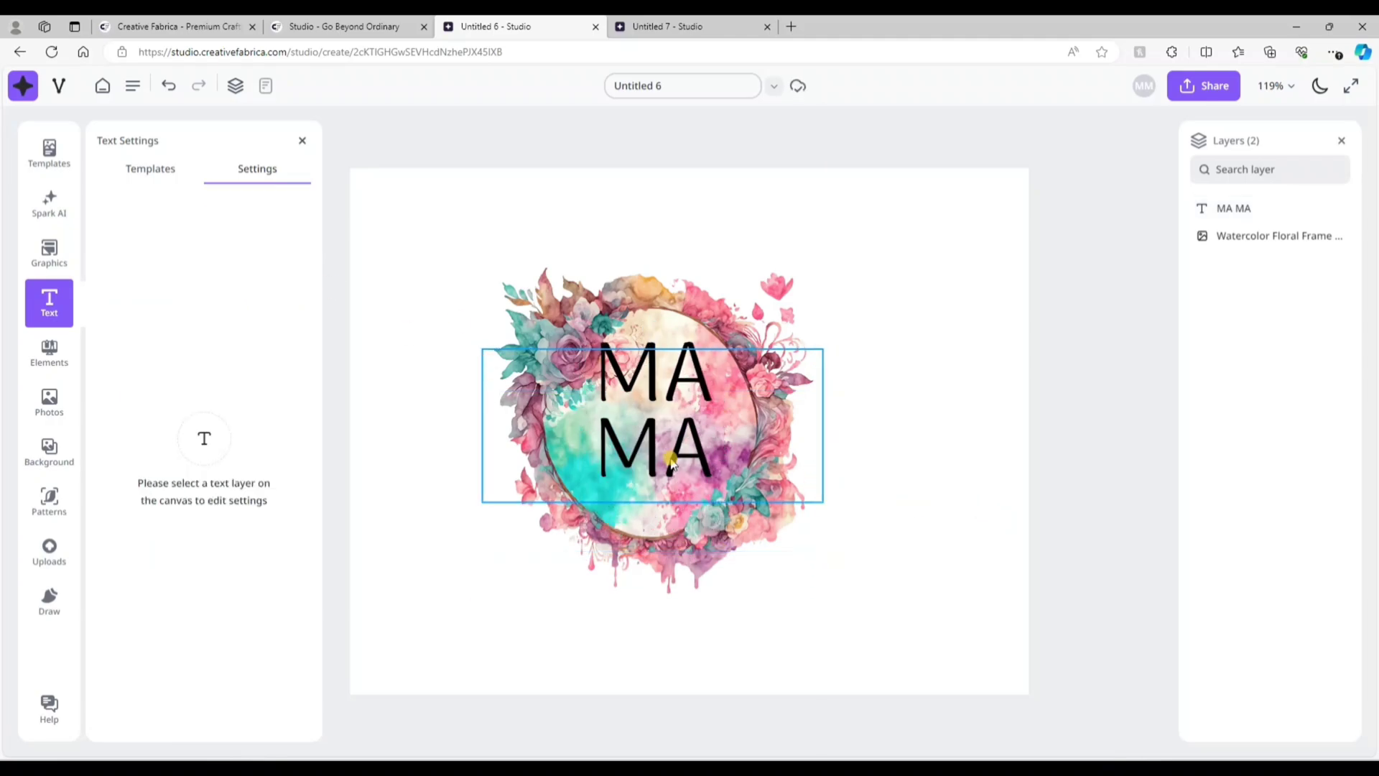
- Narrow the "MA MA" text box to about the oval's width and recentre the text inside the floral frame
left_click_drag(672, 464, 672, 474)
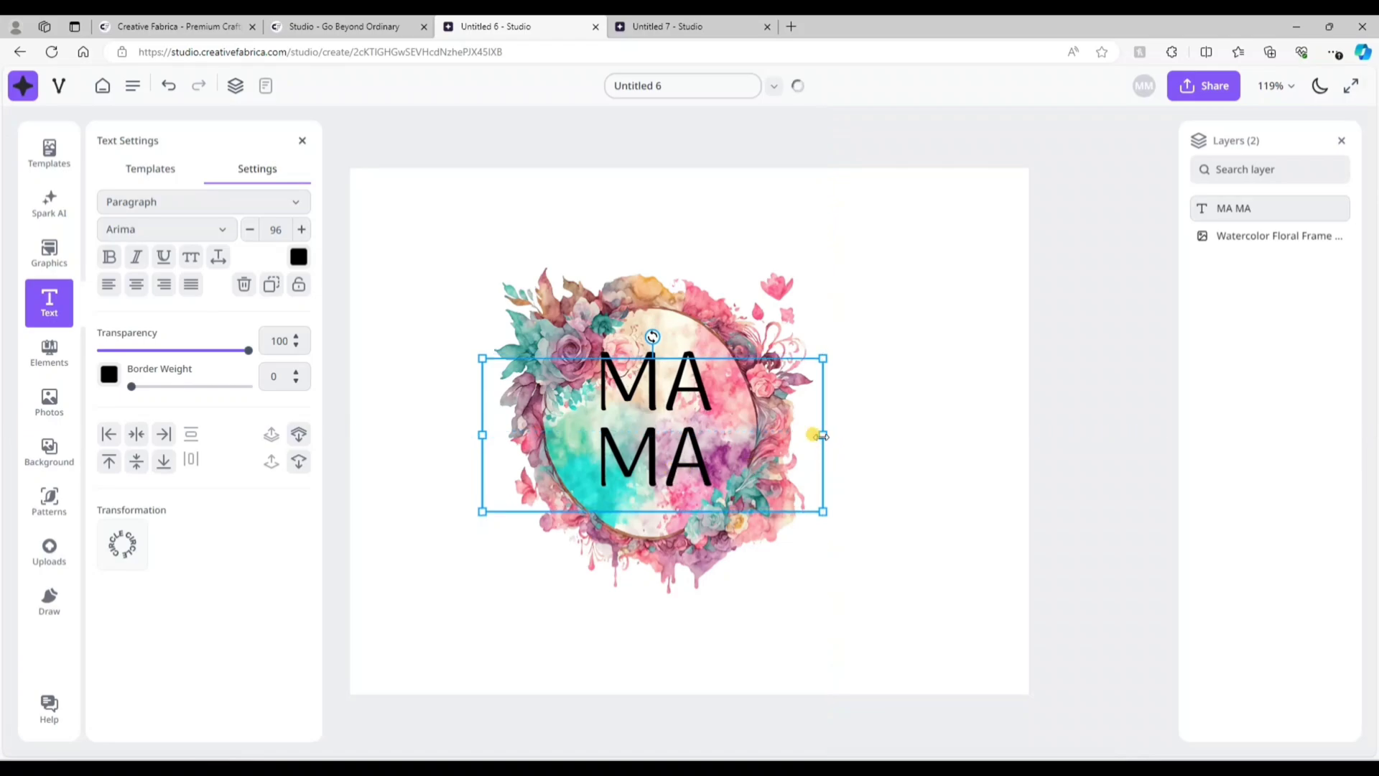
left_click_drag(823, 434, 707, 434)
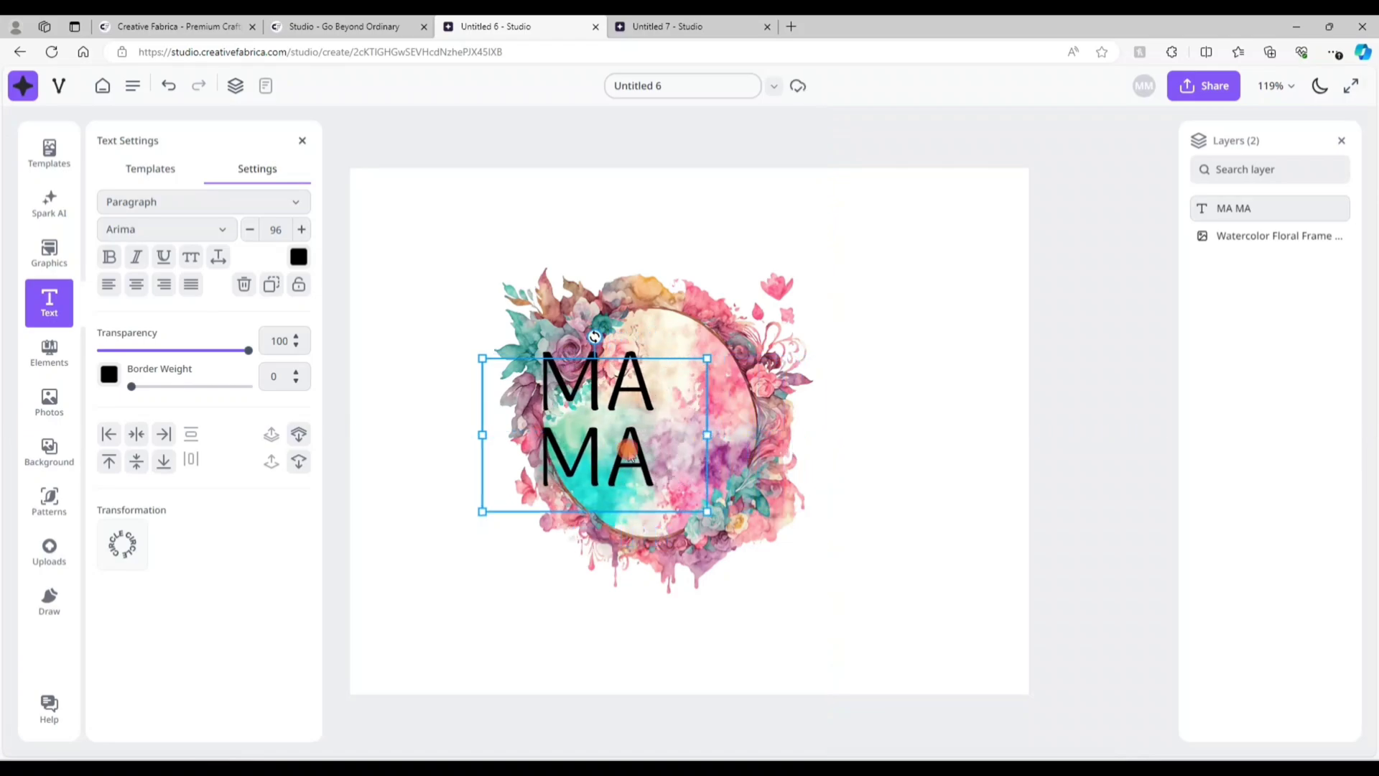
left_click_drag(619, 454, 679, 463)
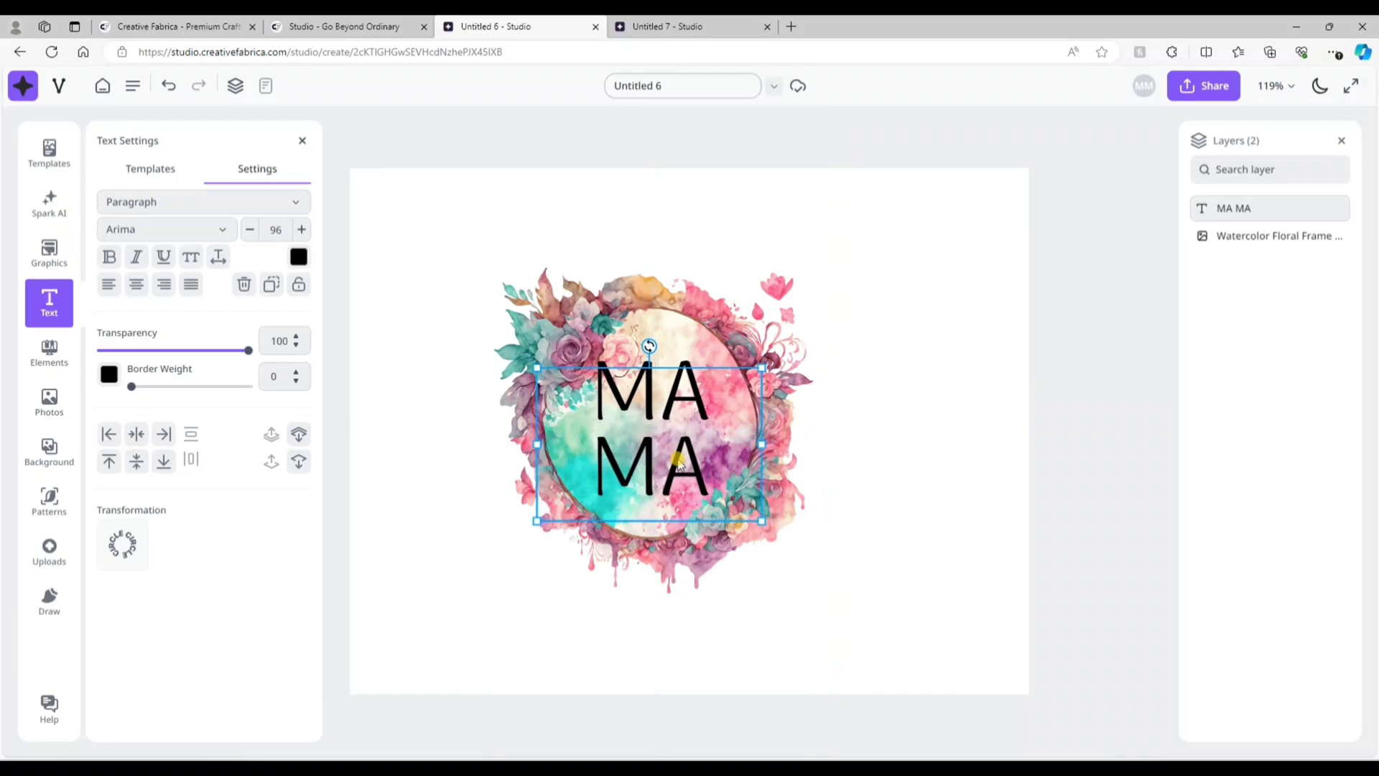
- Scale down the floral frame and "MA MA" text together and move them to the middle of the canvas
key("ctrl+a")
left_click_drag(825, 604, 762, 564)
left_click(819, 535)
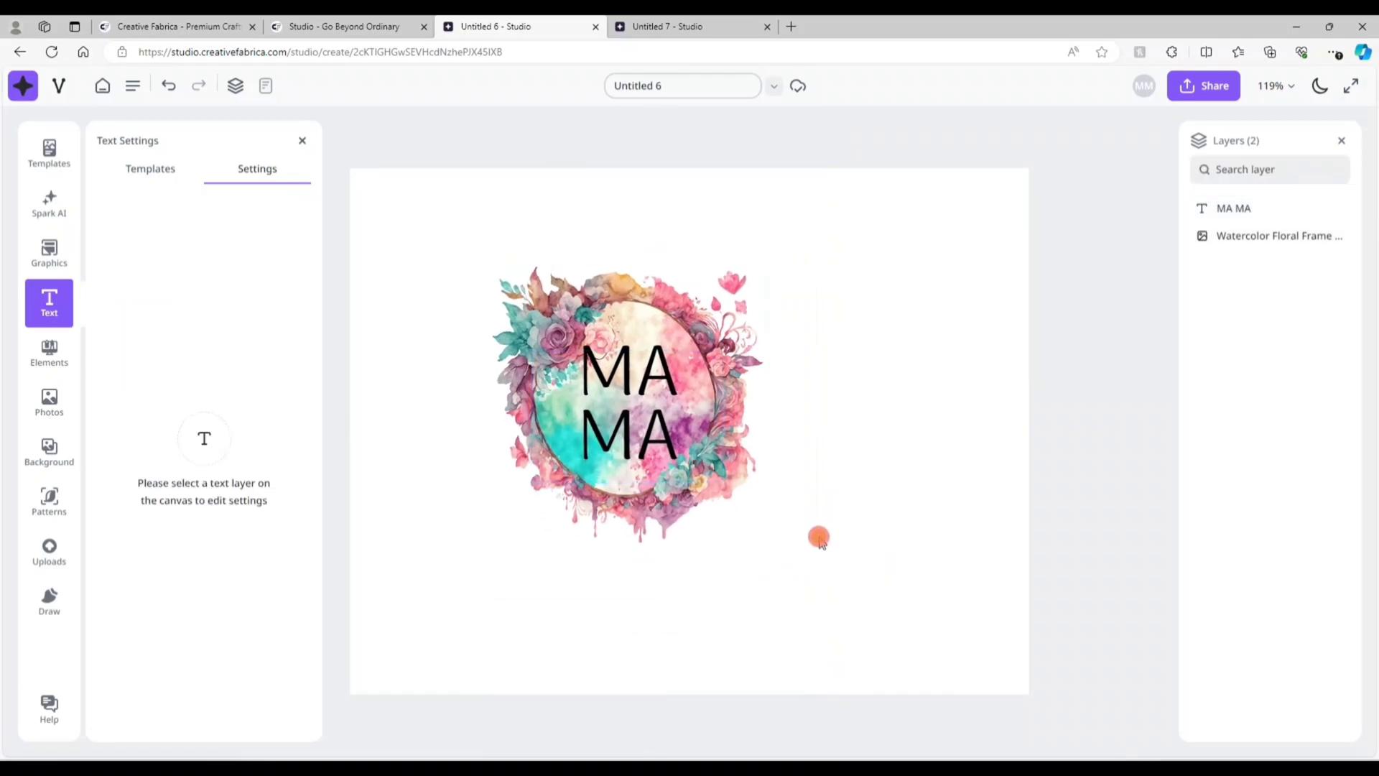
left_click_drag(871, 640, 484, 295)
left_click_drag(647, 421, 705, 444)
- Search the backgrounds for "soft watercolor"
left_click(59, 452)
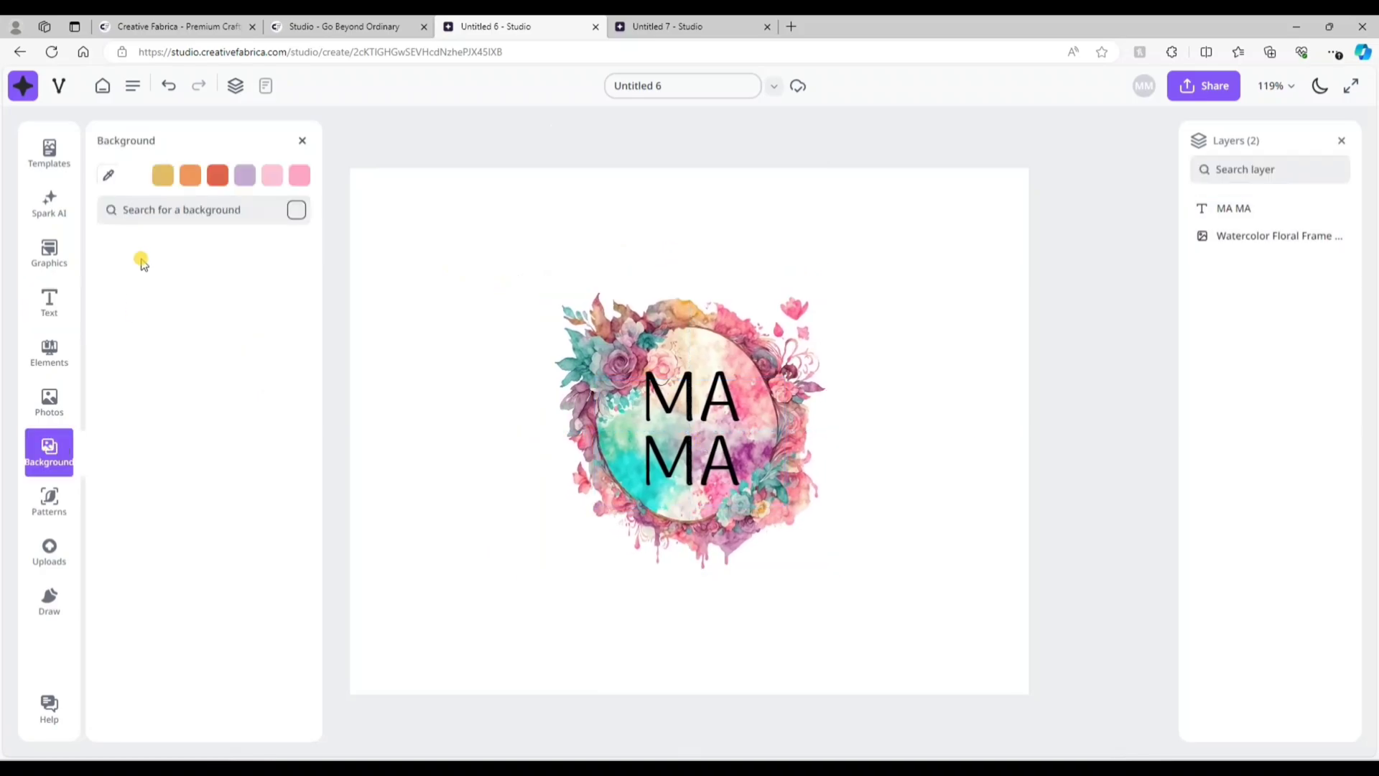
left_click(172, 202)
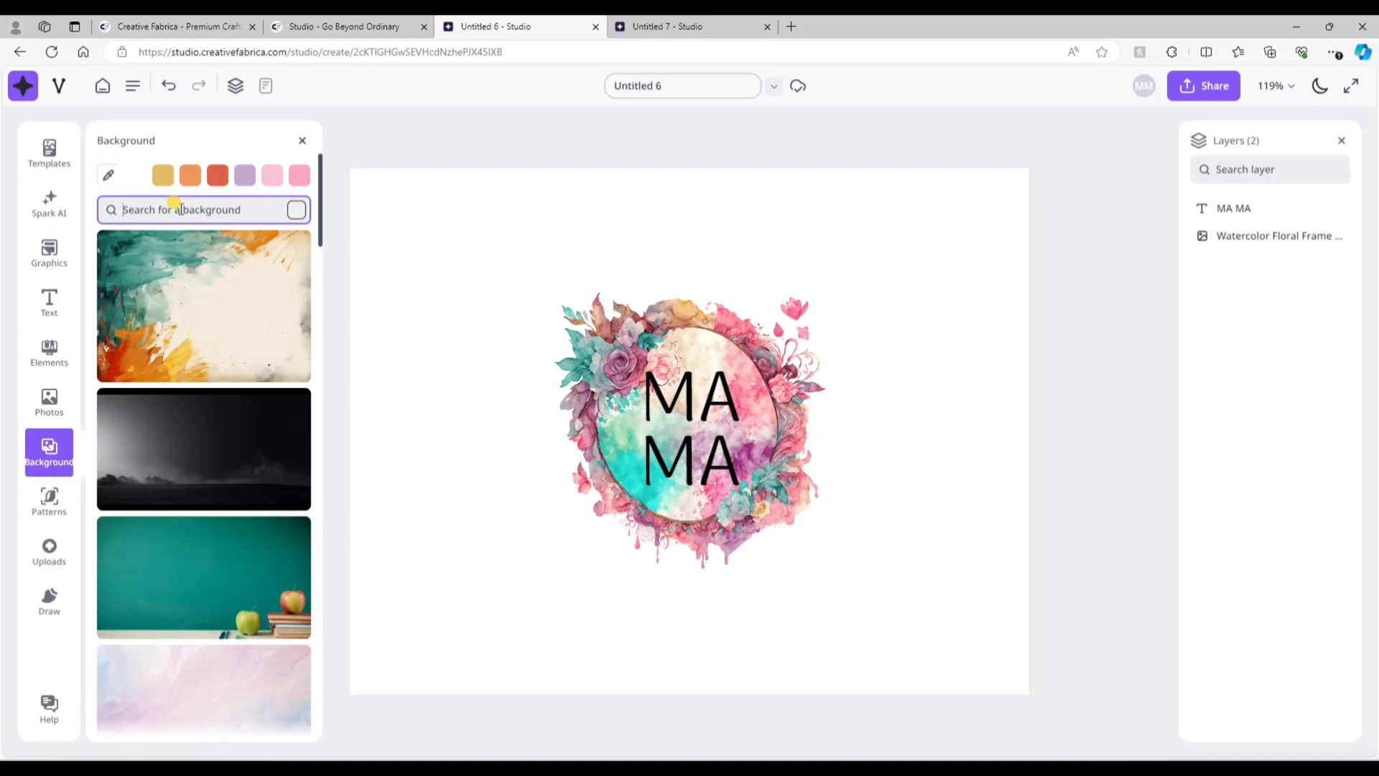
type("soft watercolor")
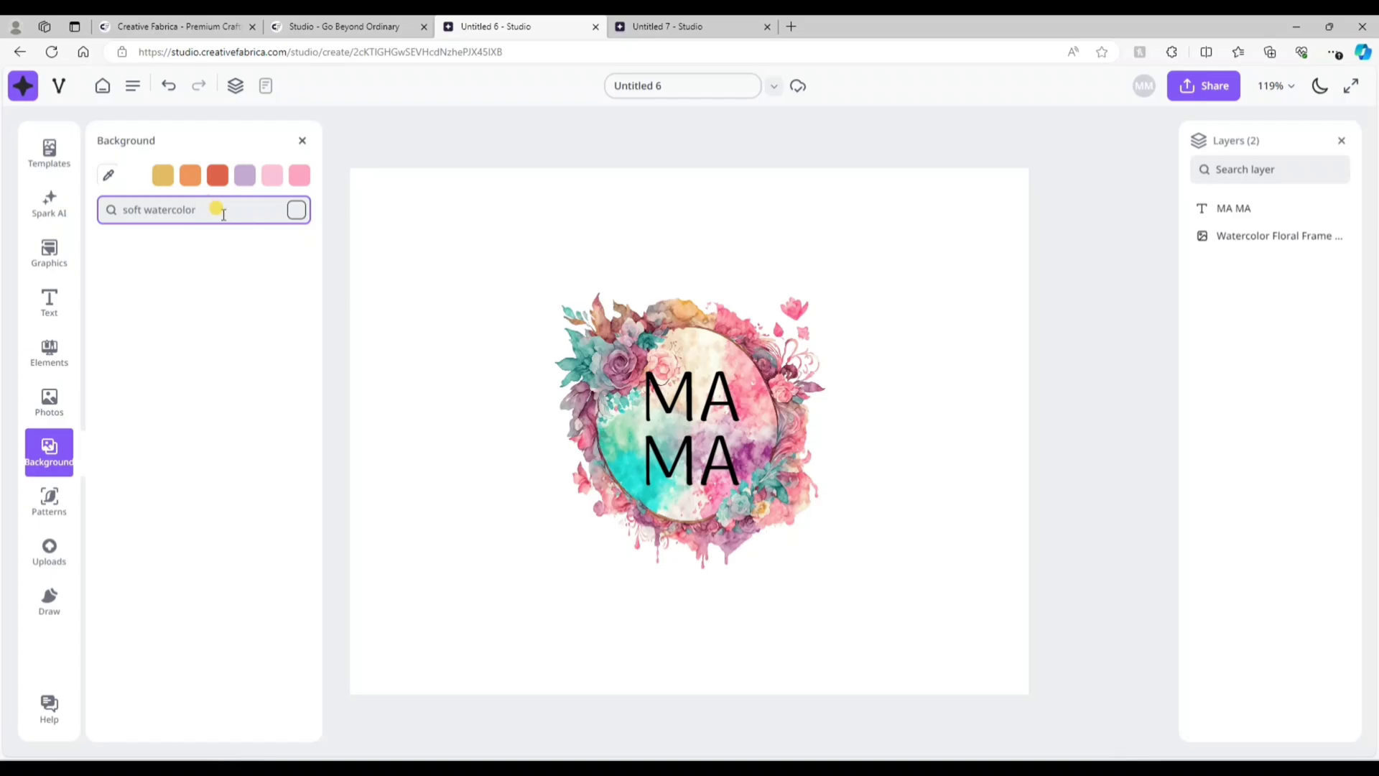
key("Return")
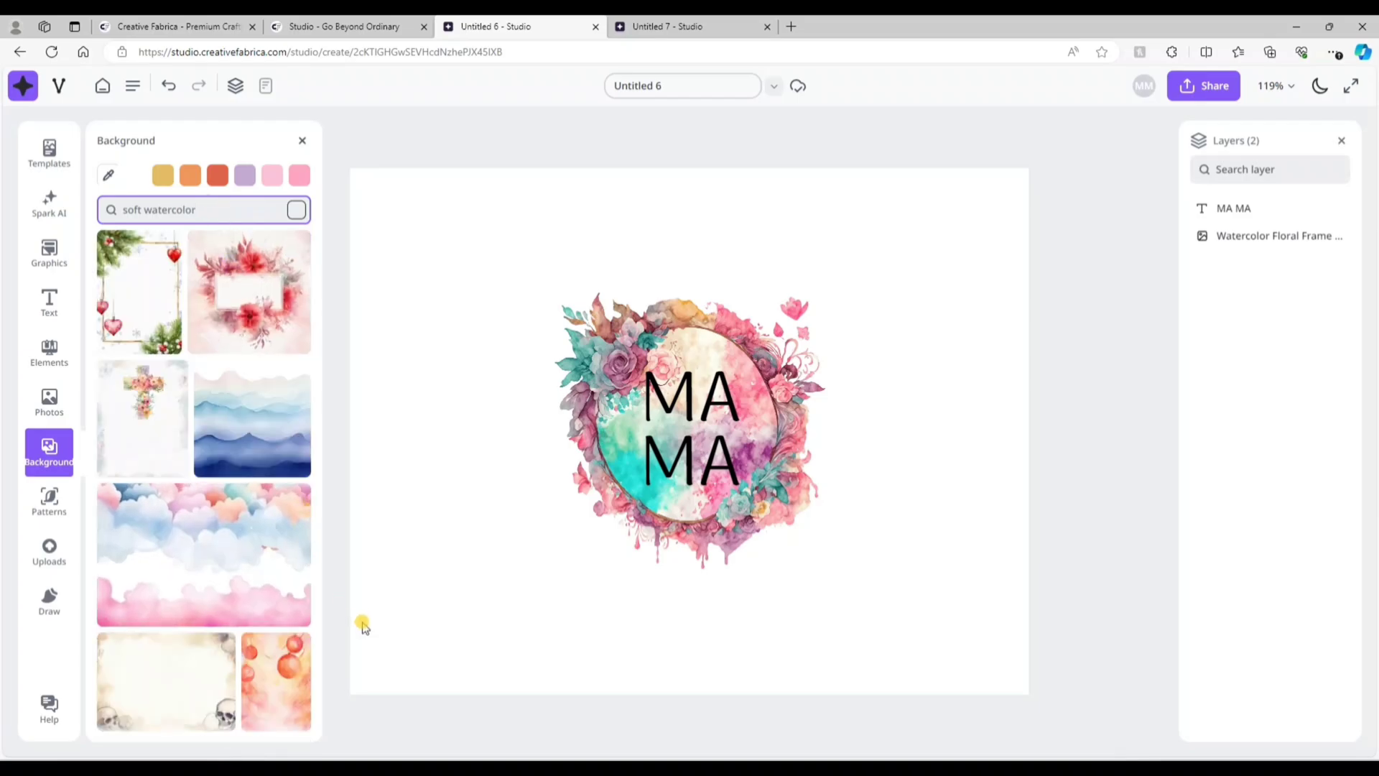
- Add the pink and purple watercolor rose background behind the design and stretch it vertically to cover the whole canvas
scroll(229, 567, "down", 3)
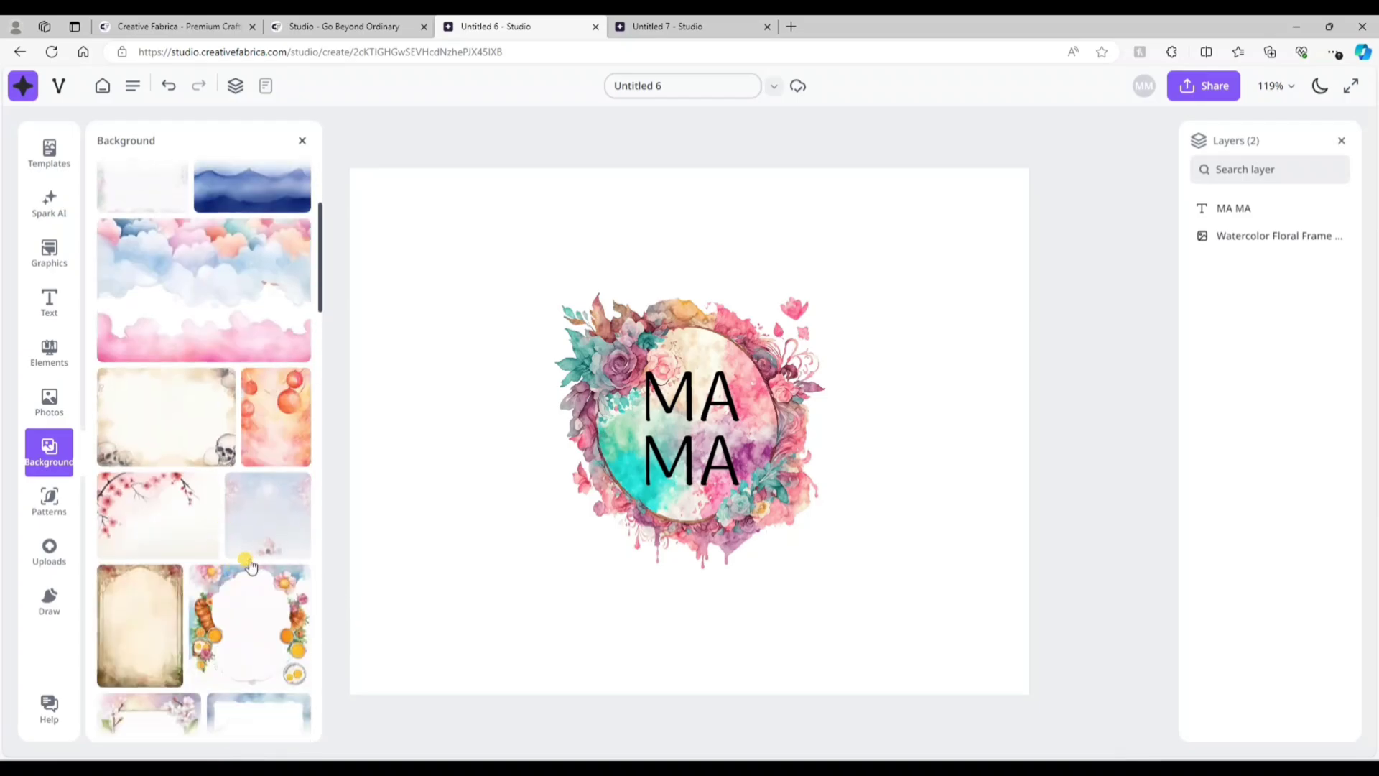
scroll(250, 566, "down", 1)
scroll(252, 562, "down", 3)
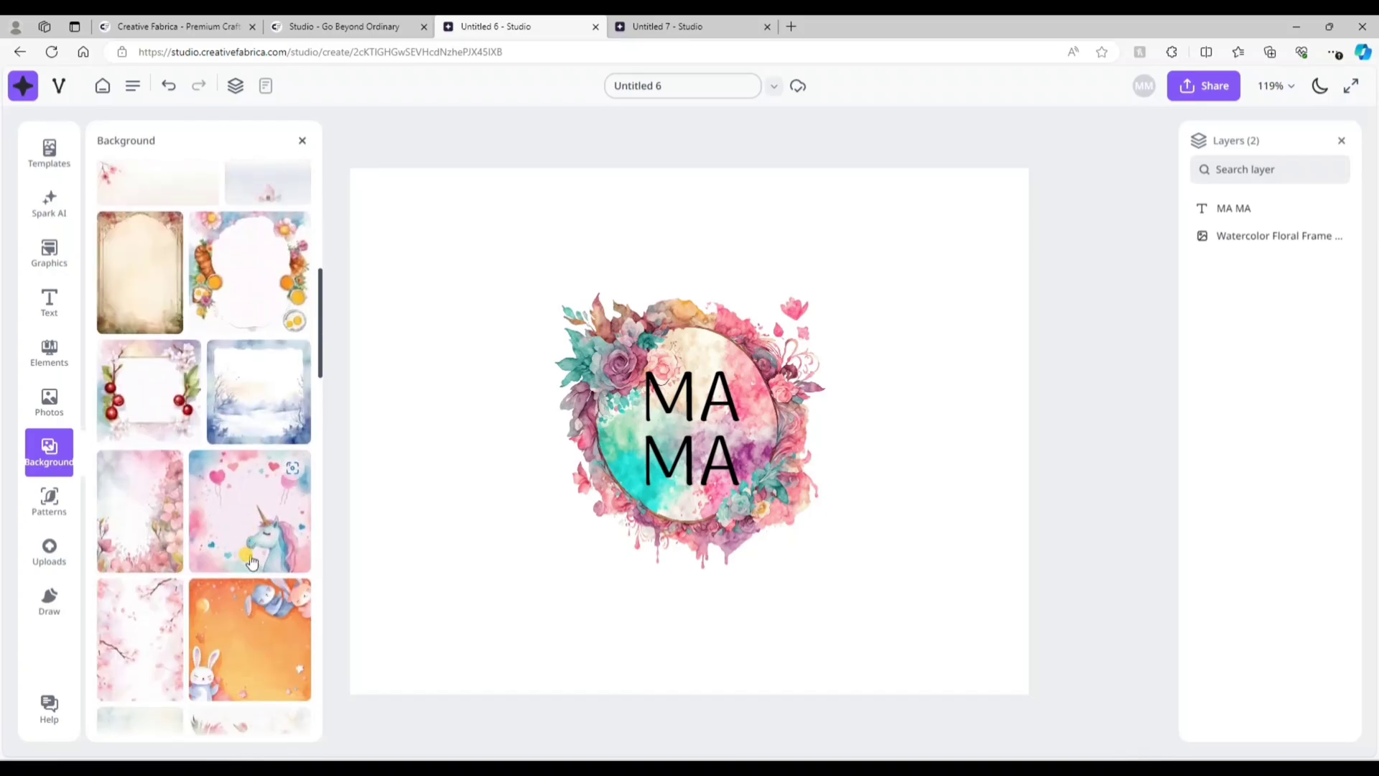
scroll(251, 562, "down", 2)
scroll(252, 562, "down", 3)
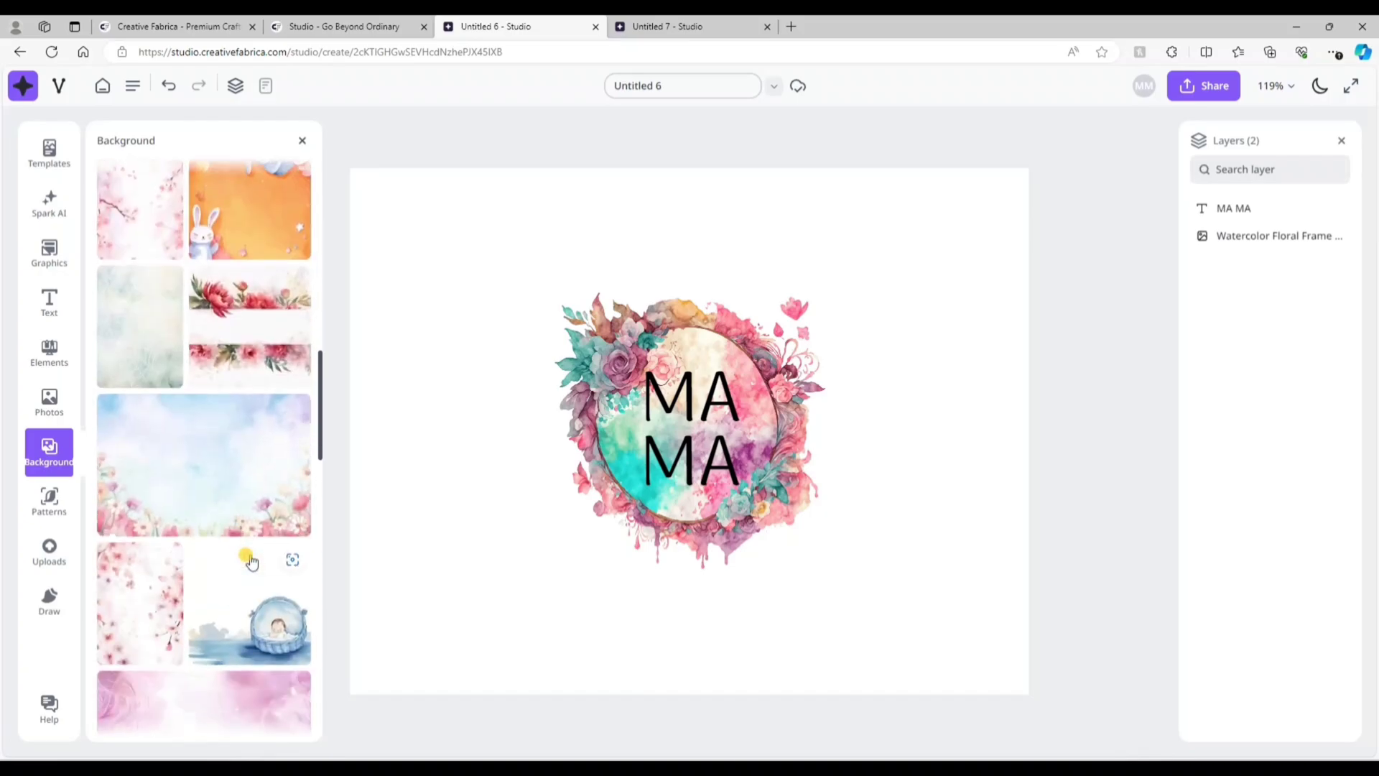
scroll(252, 562, "down", 2)
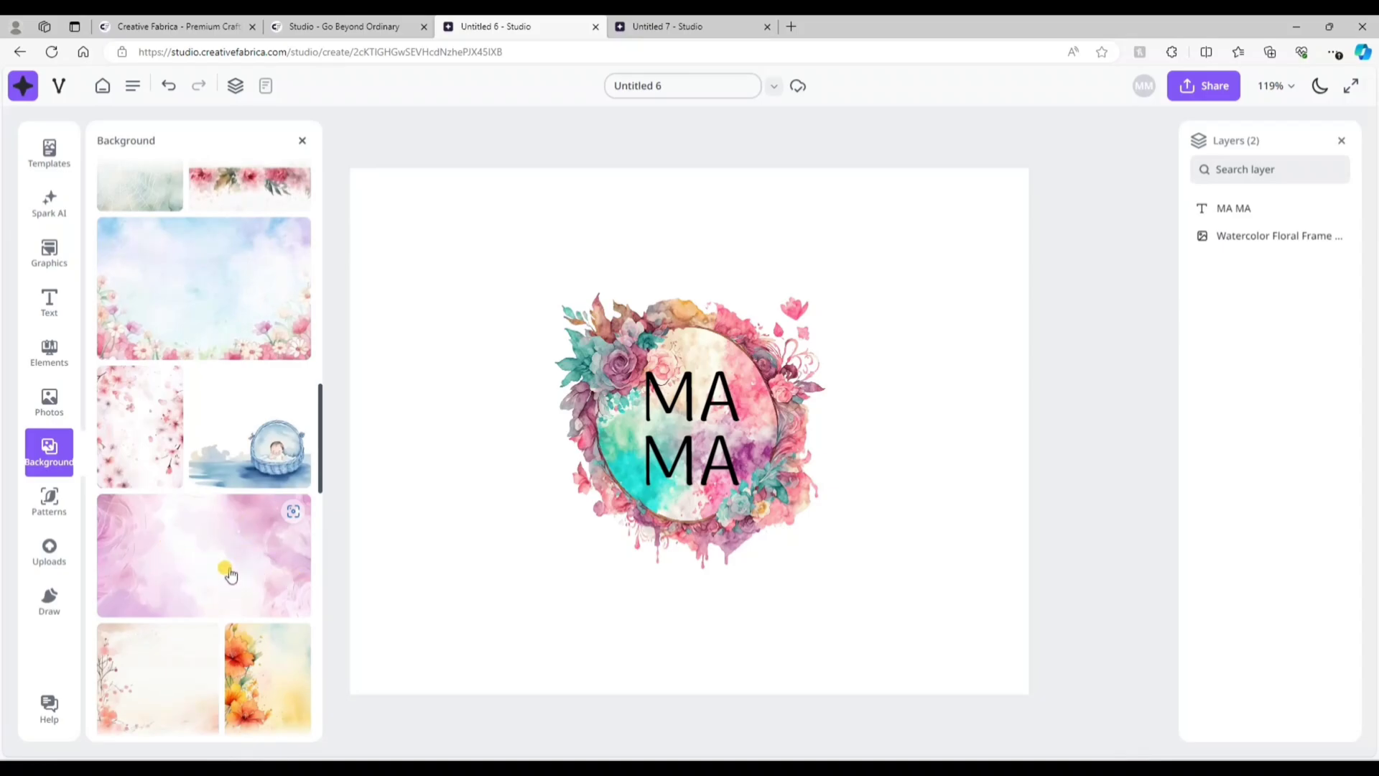
left_click(228, 573)
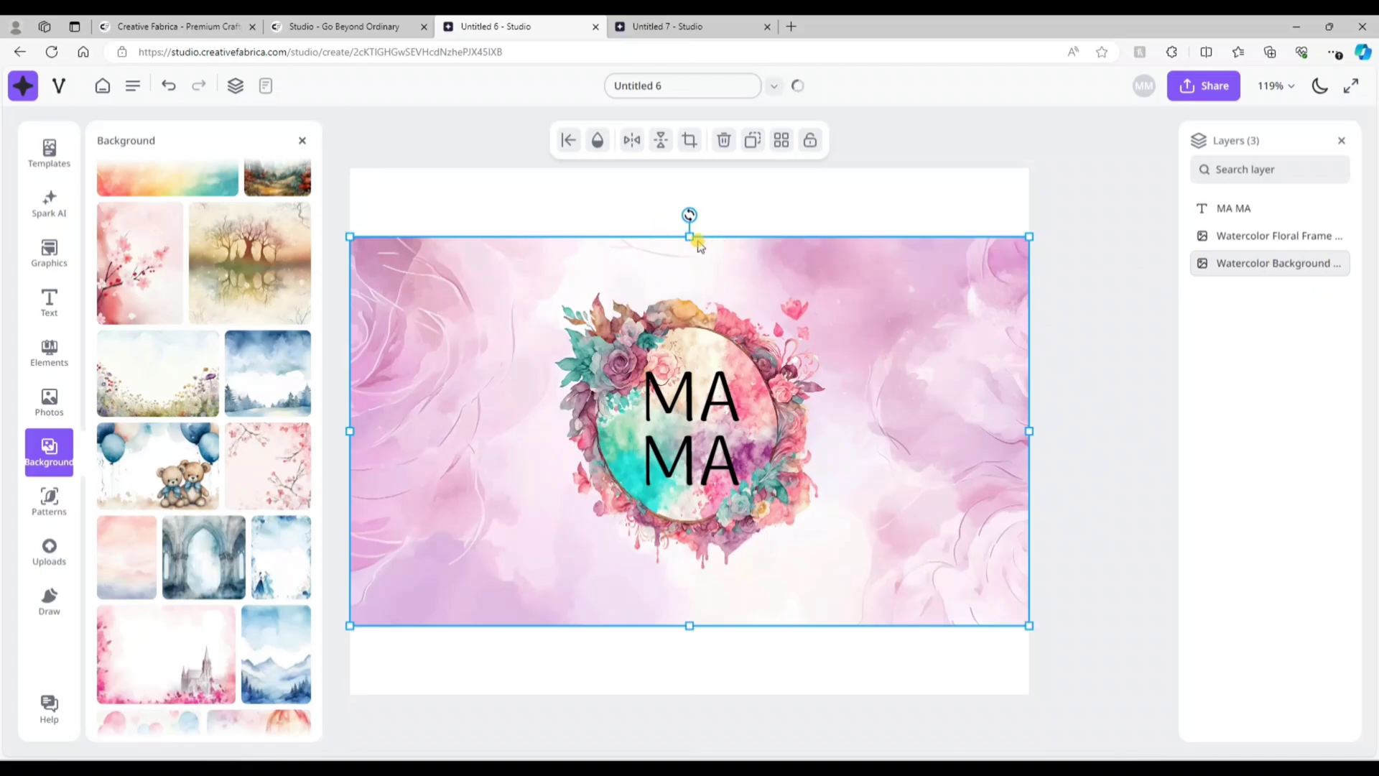
left_click_drag(691, 227, 689, 166)
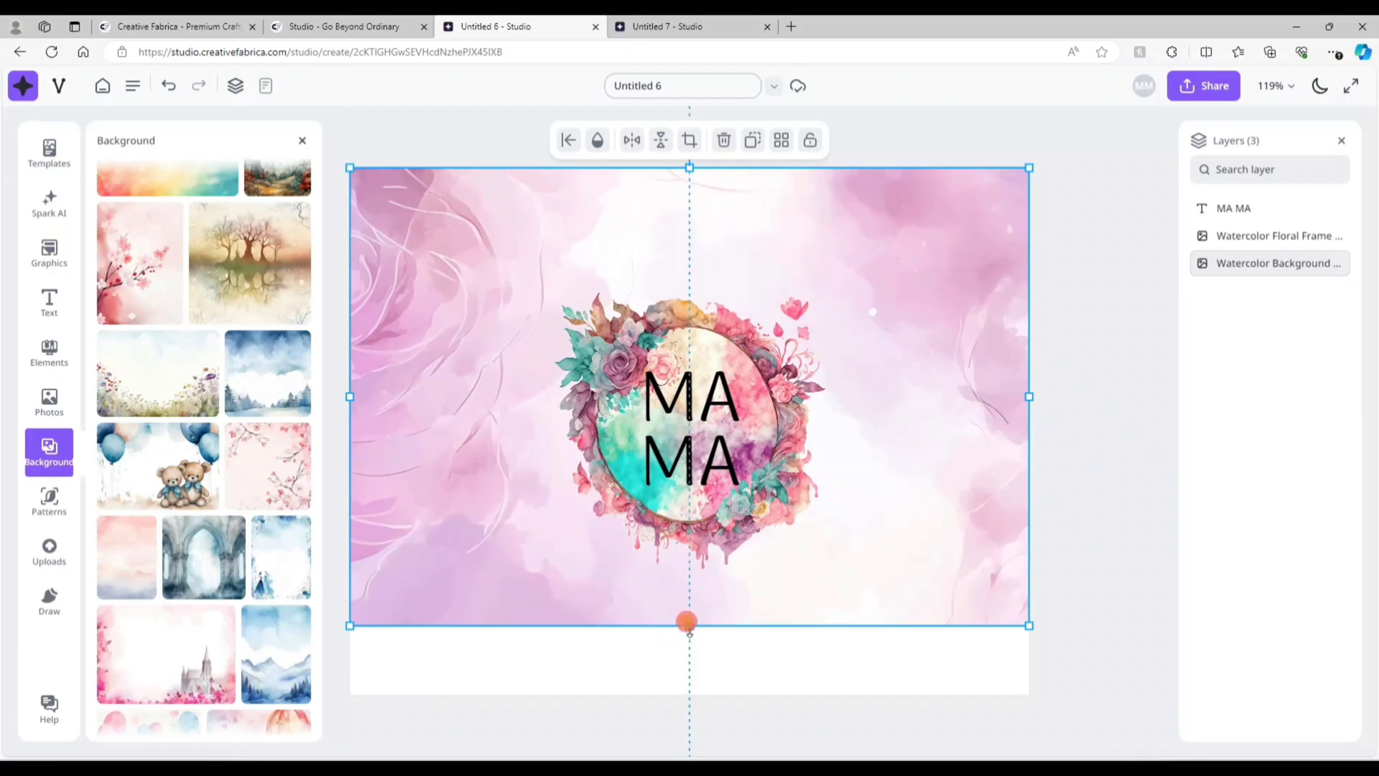
left_click_drag(688, 625, 689, 693)
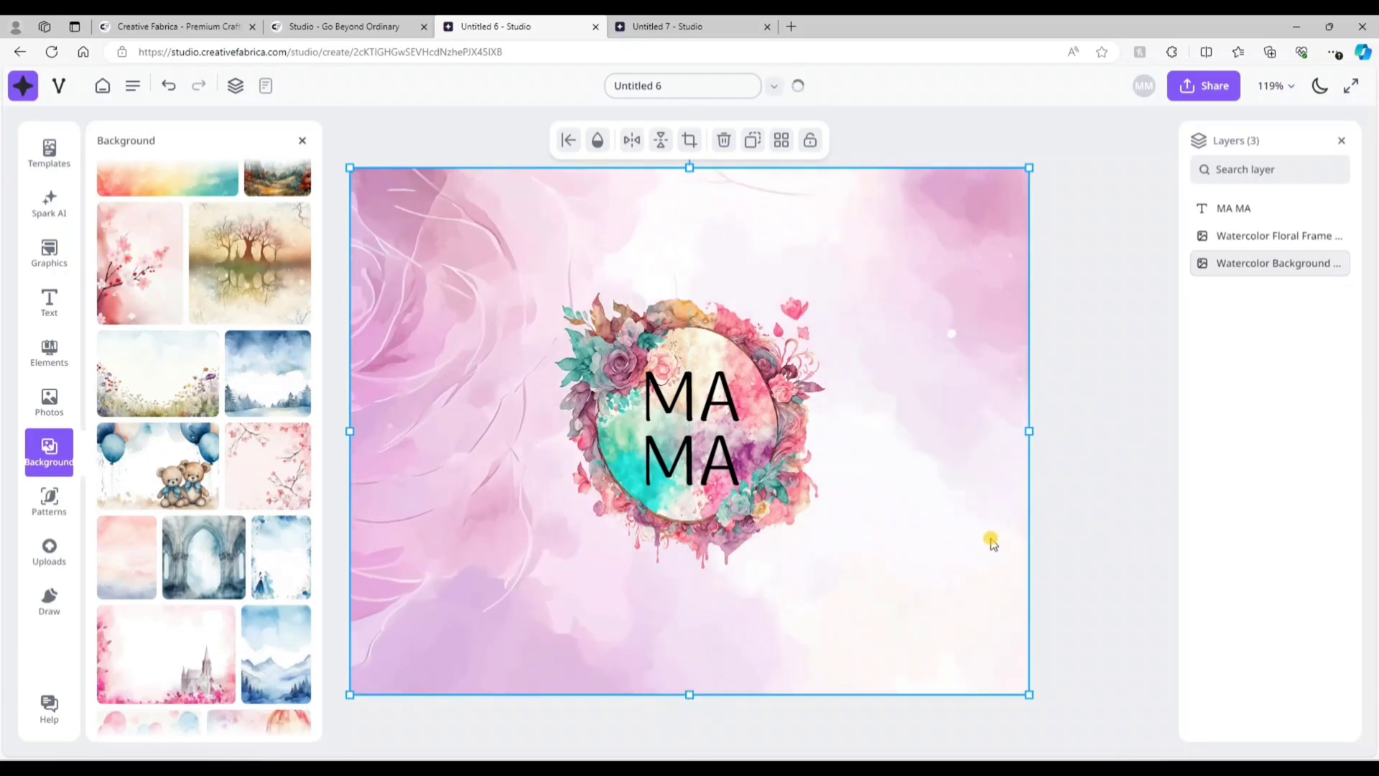
- Add the pink butterfly with flowers graphic, shrink it to about 170 x 170, and place it at the frame's lower left
left_click(49, 251)
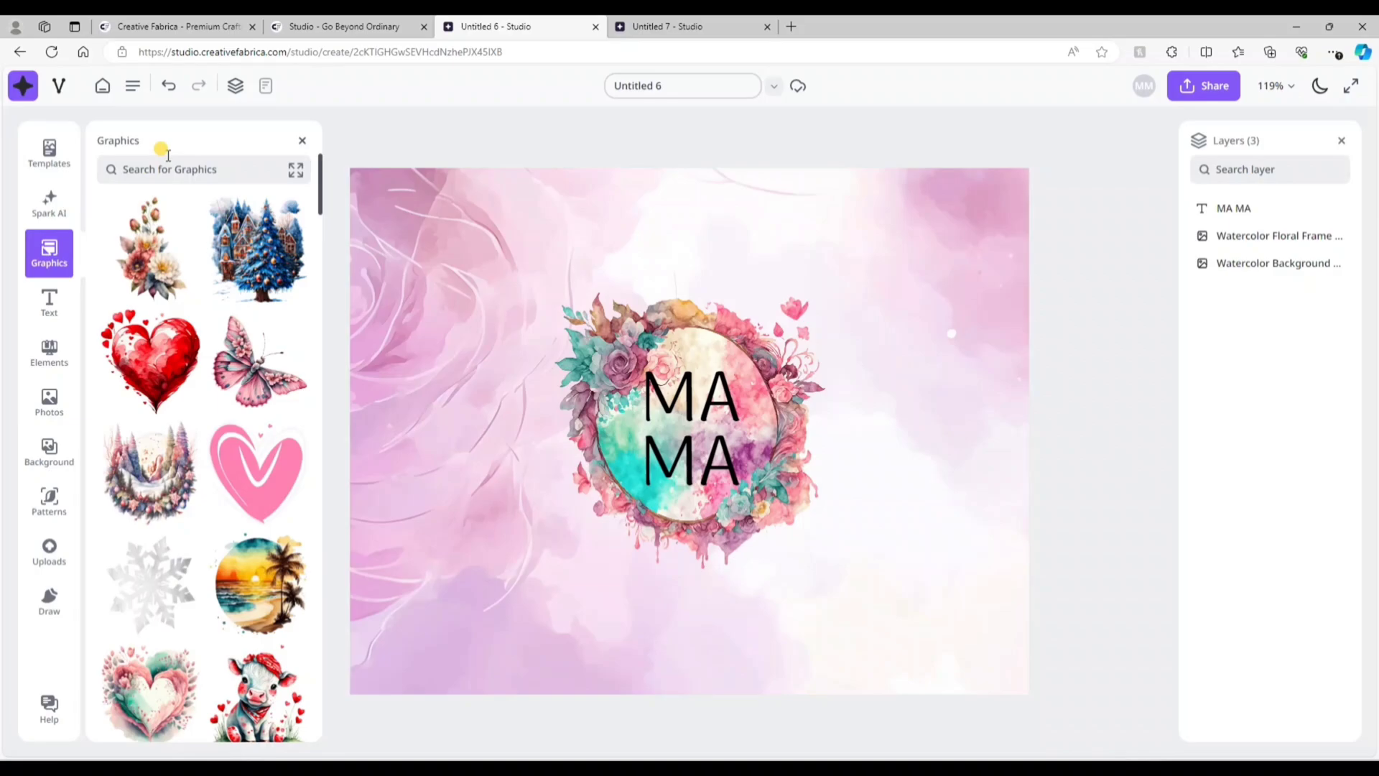
left_click(258, 388)
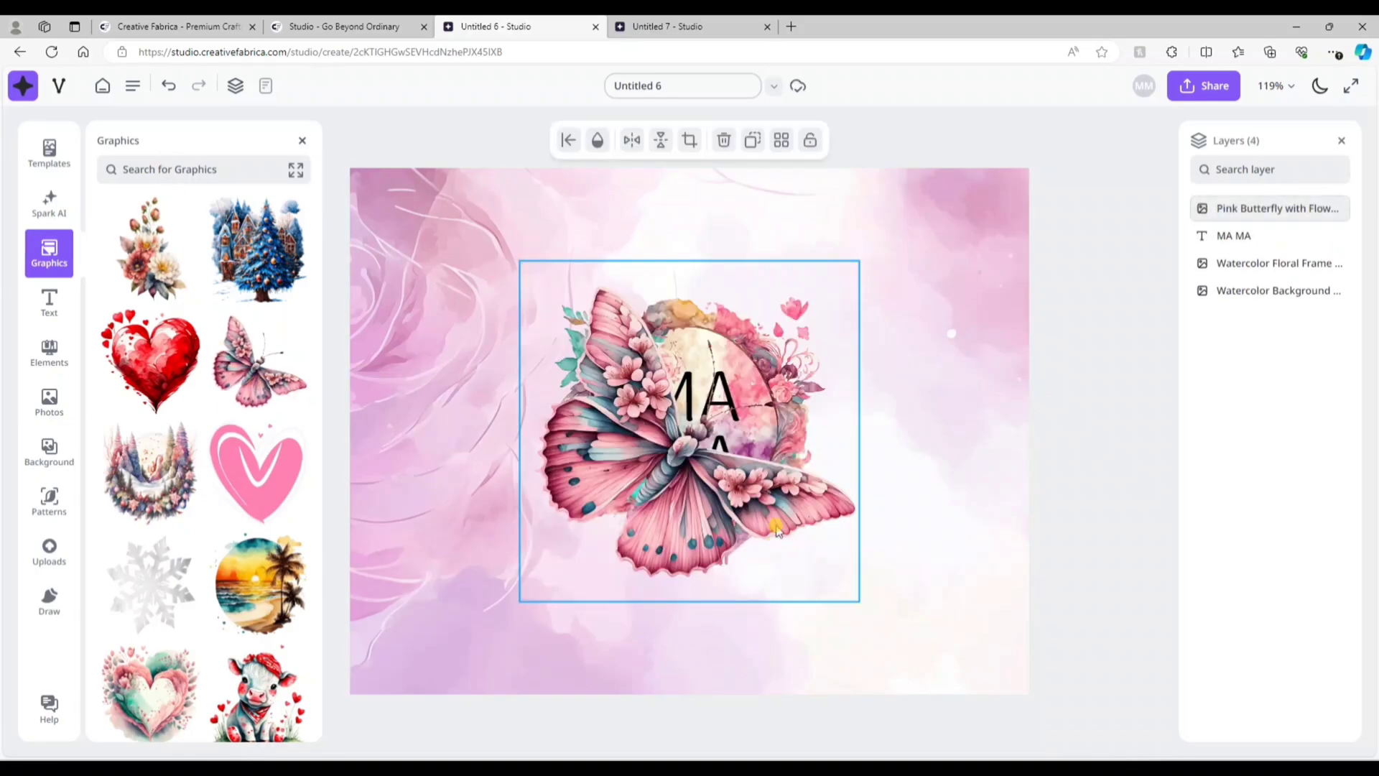
left_click_drag(763, 507, 620, 597)
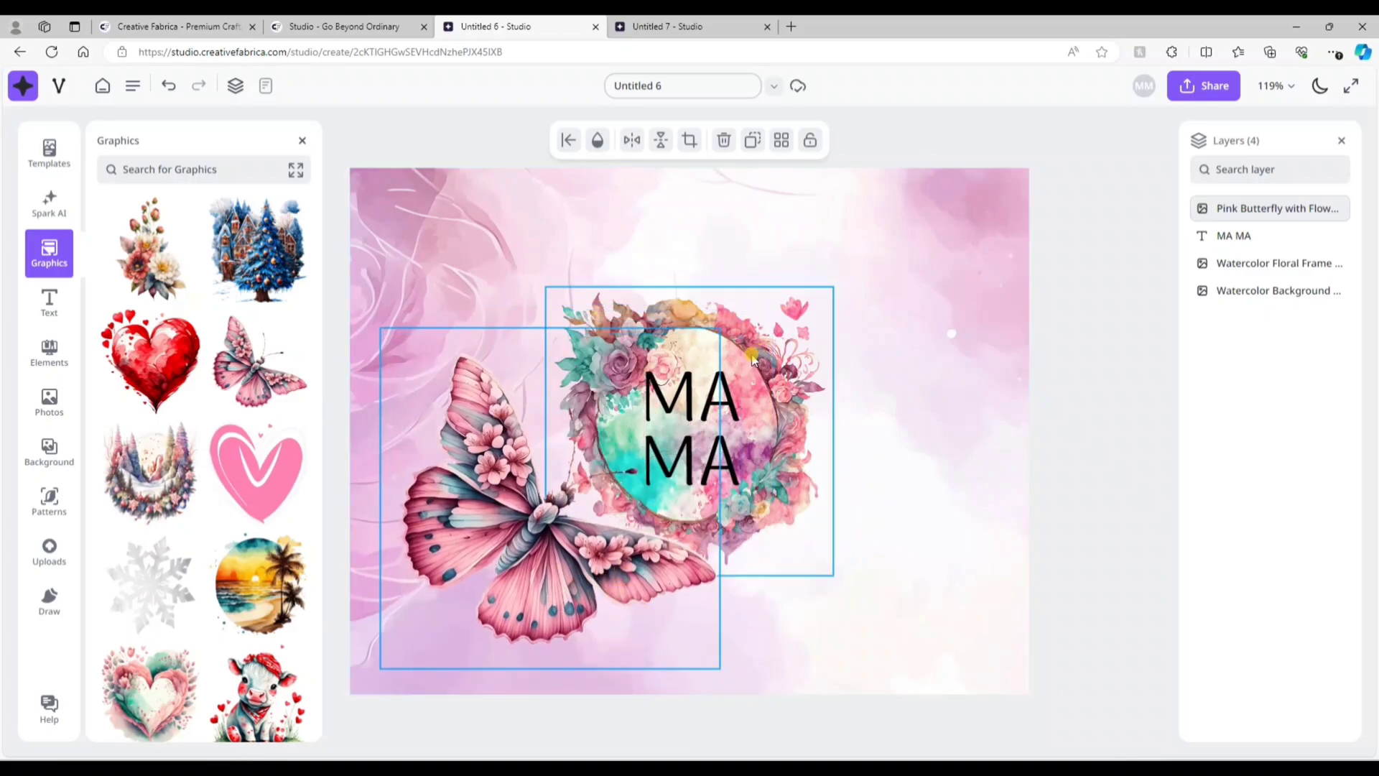
left_click_drag(719, 330, 548, 486)
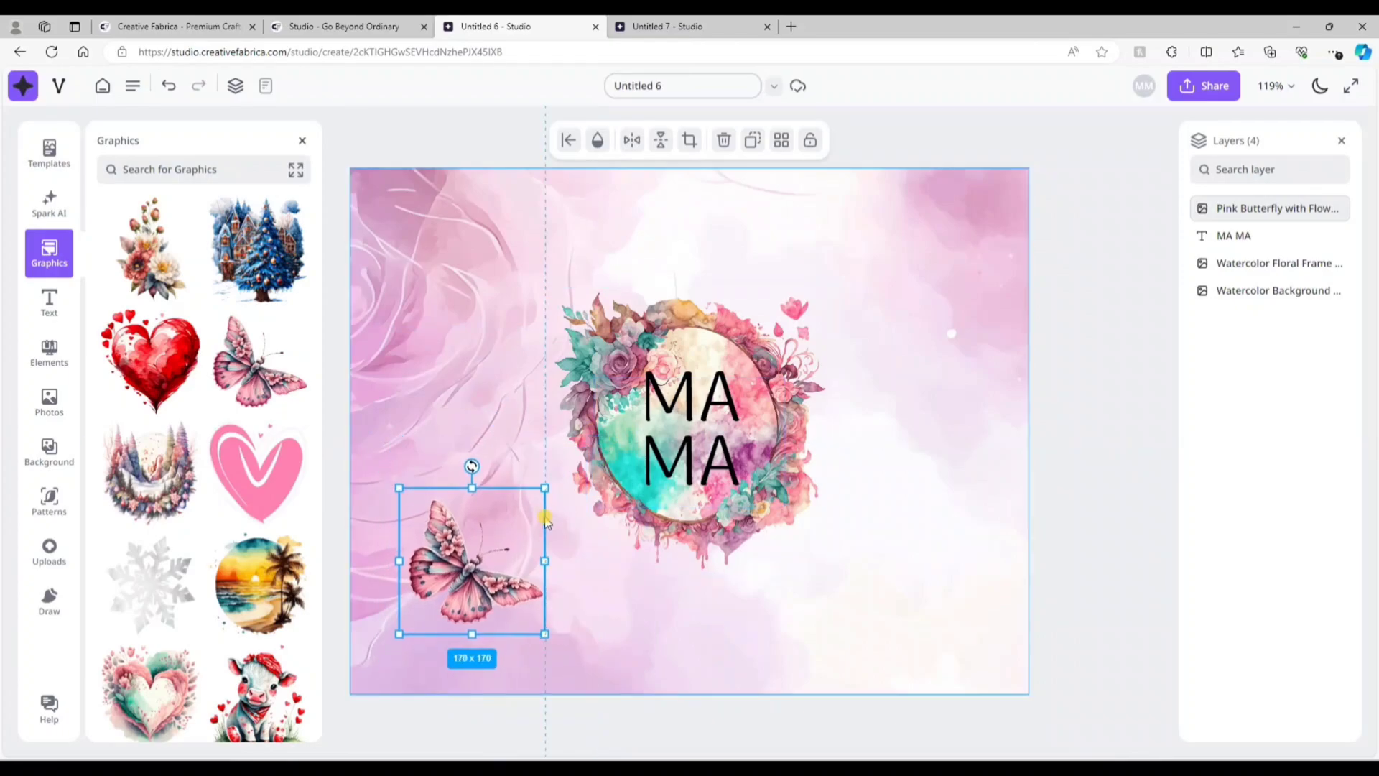
left_click_drag(445, 581, 457, 574)
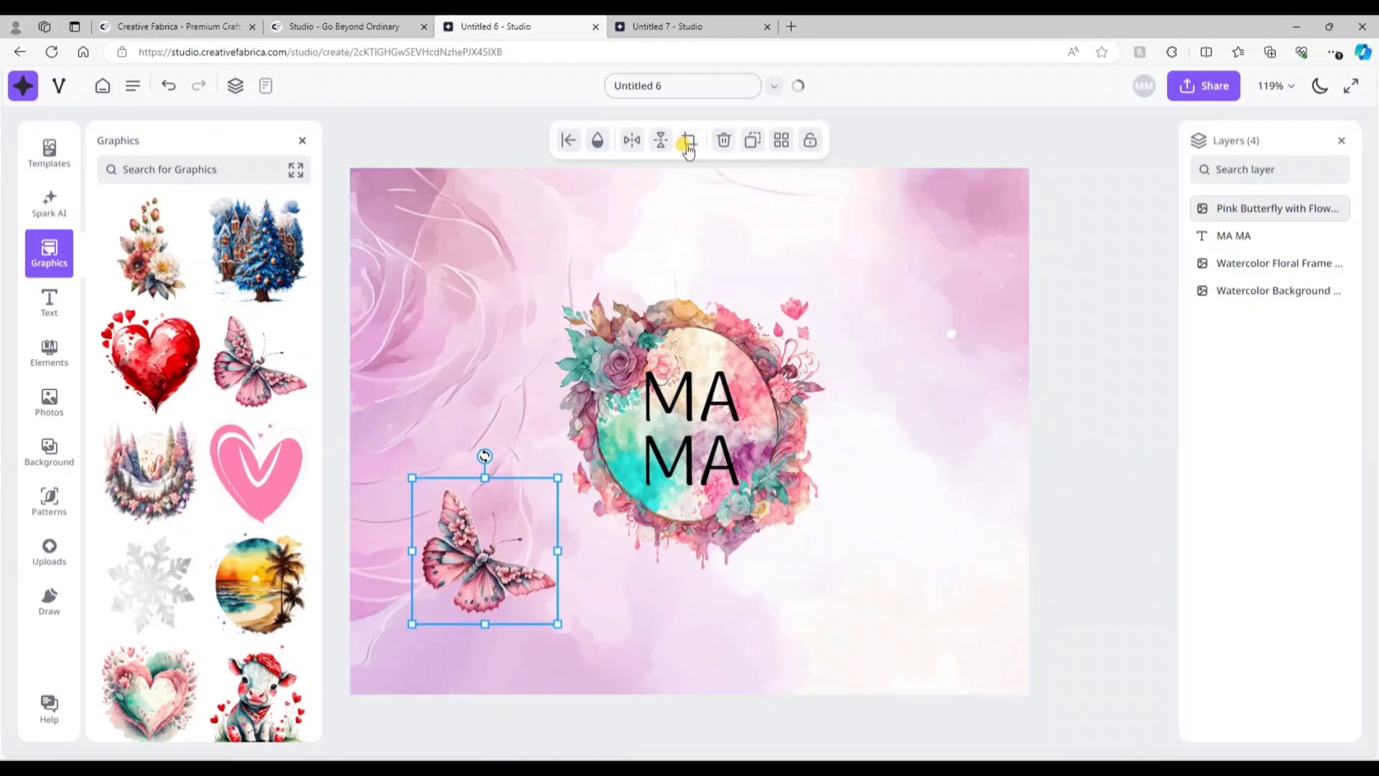
- Try flipping the pink butterfly both horizontally and vertically, and try its rotation handle
left_click(631, 142)
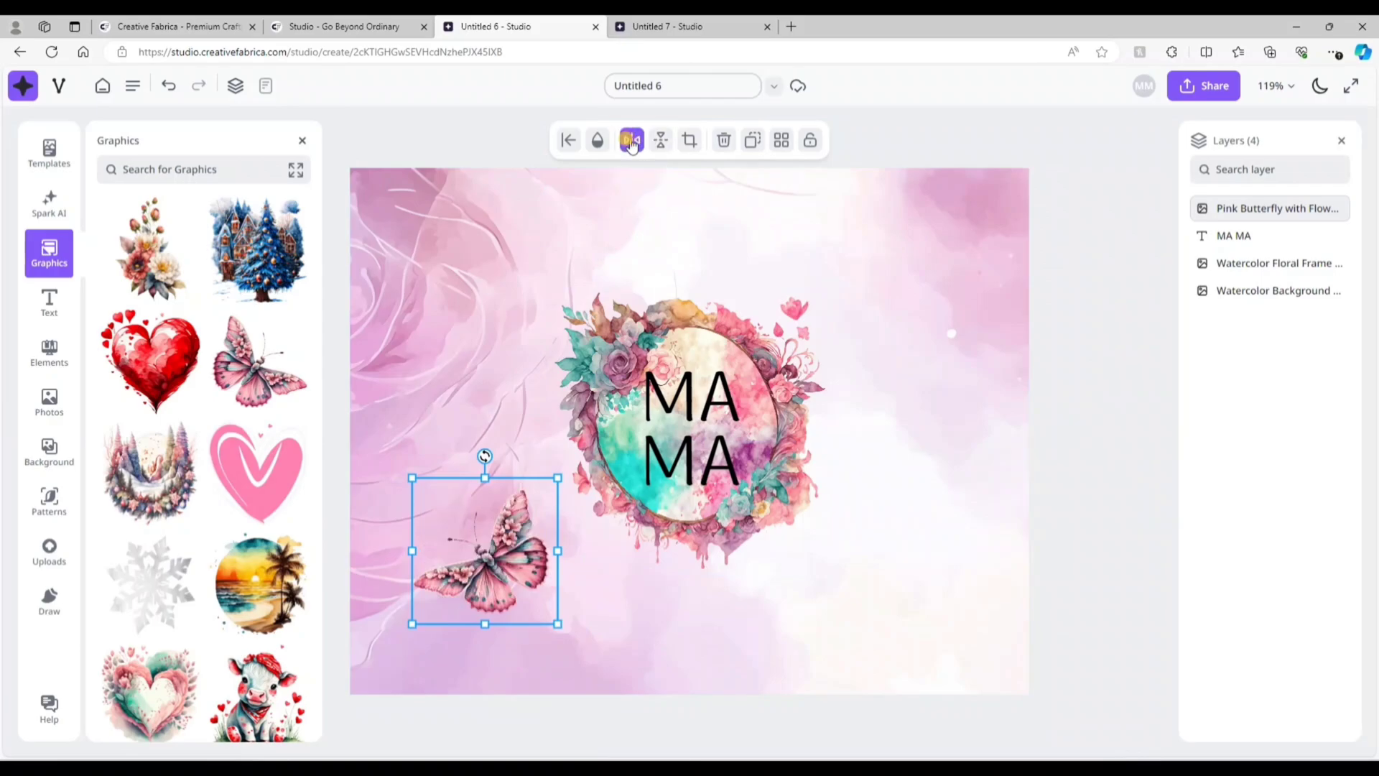
left_click(632, 143)
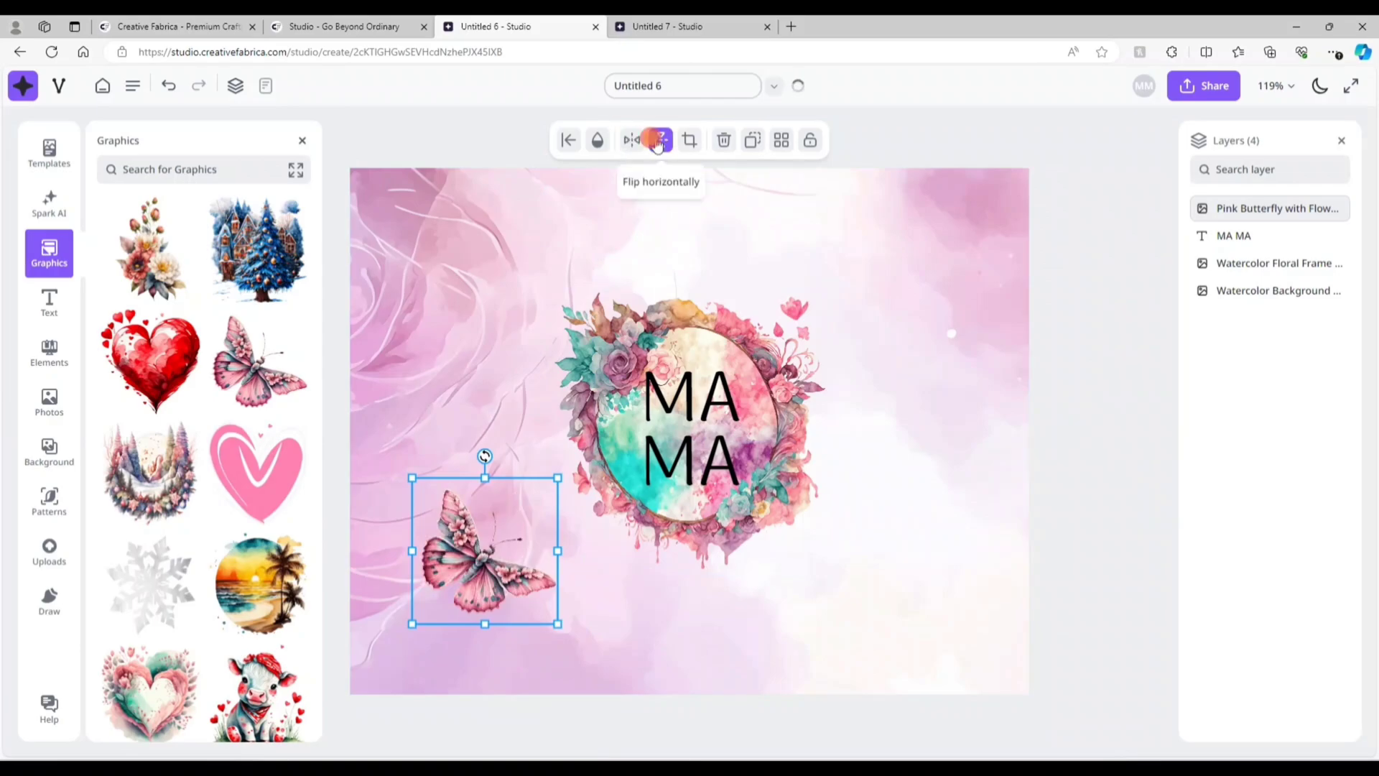
left_click(658, 142)
left_click(658, 141)
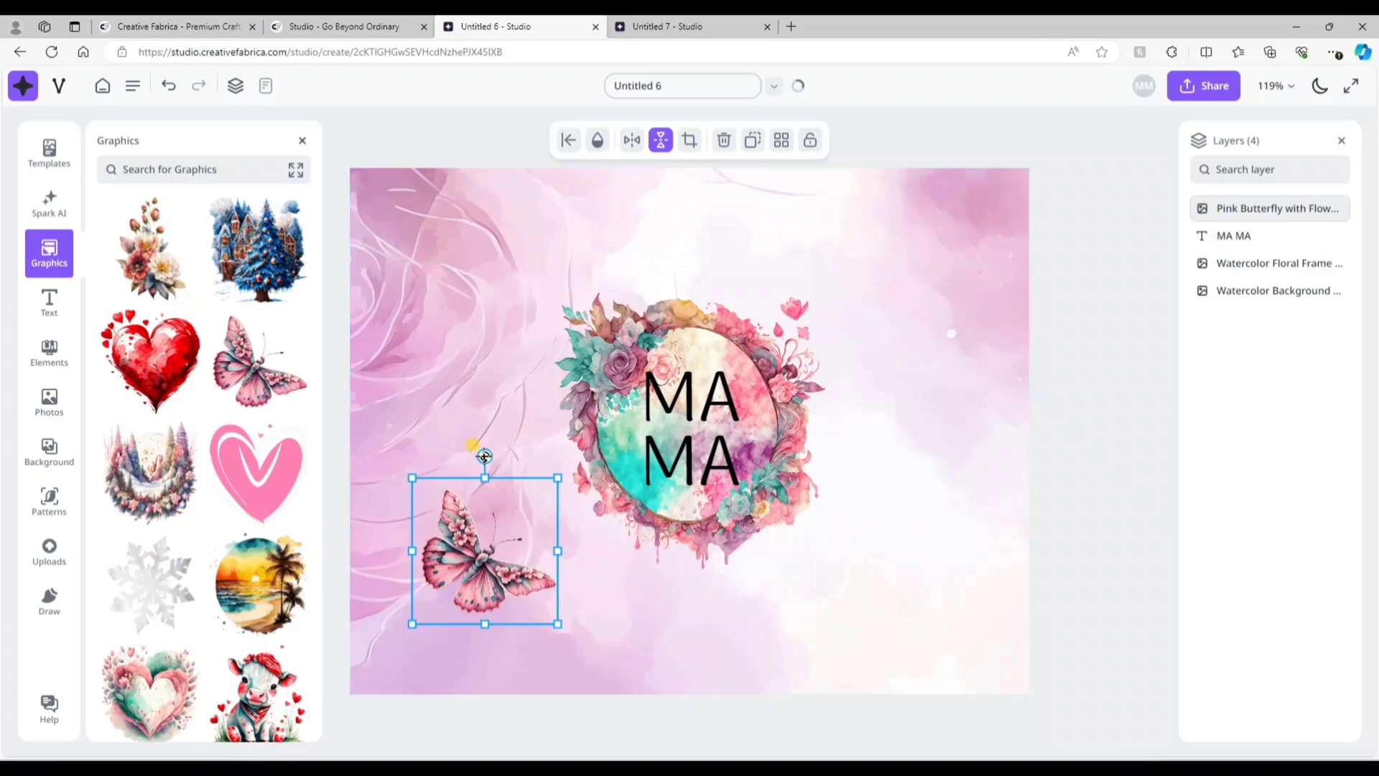
left_click_drag(456, 462, 487, 474)
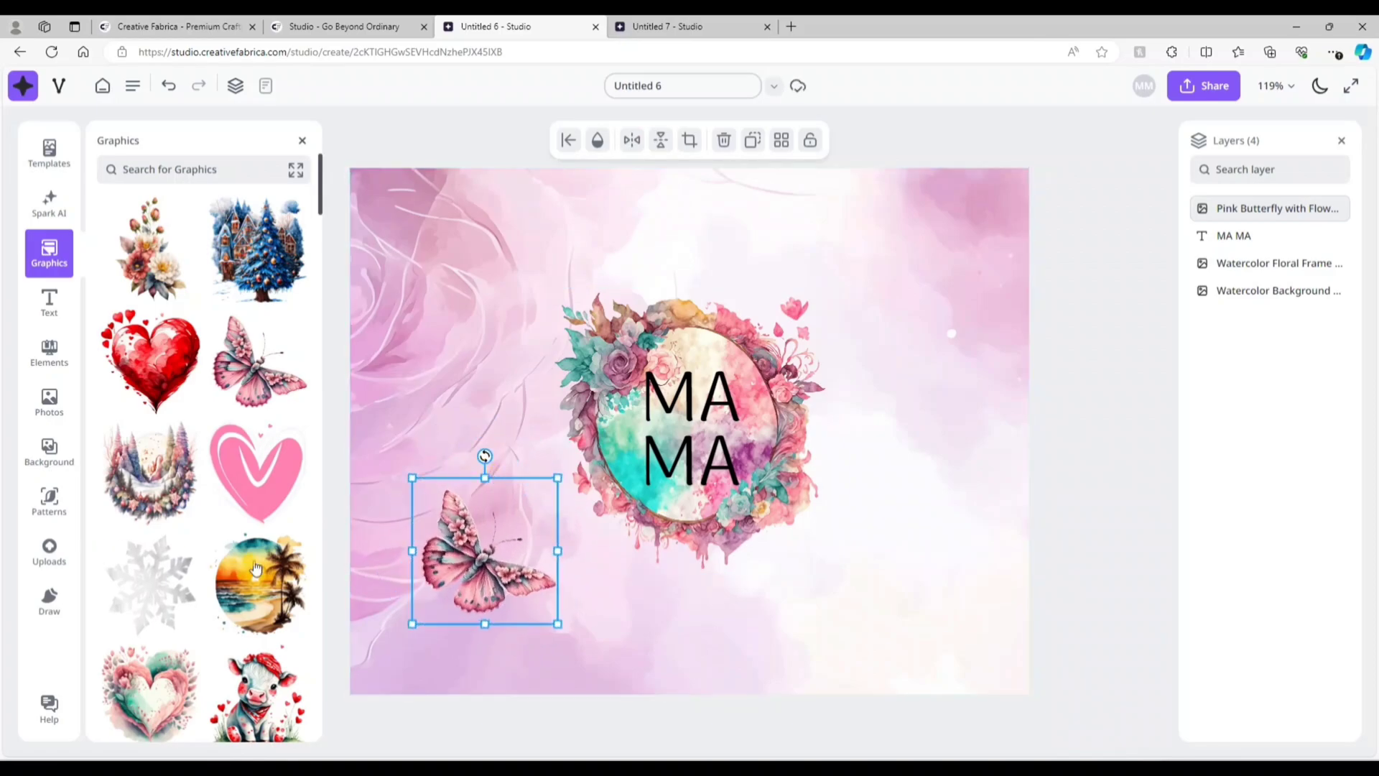
- Search the graphics for "water color flowers"
scroll(218, 544, "down", 5)
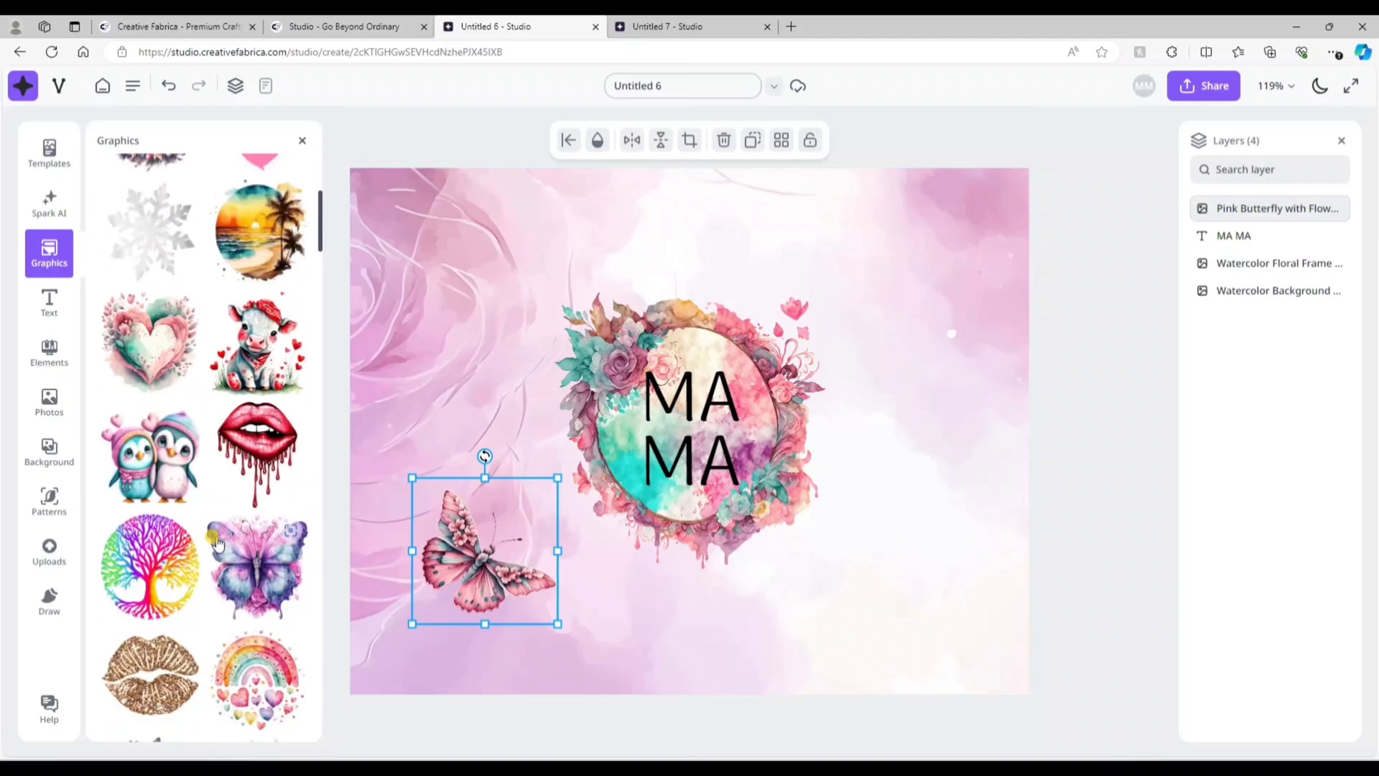
scroll(217, 543, "down", 4)
scroll(273, 230, "up", 4)
scroll(273, 229, "up", 3)
left_click(178, 163)
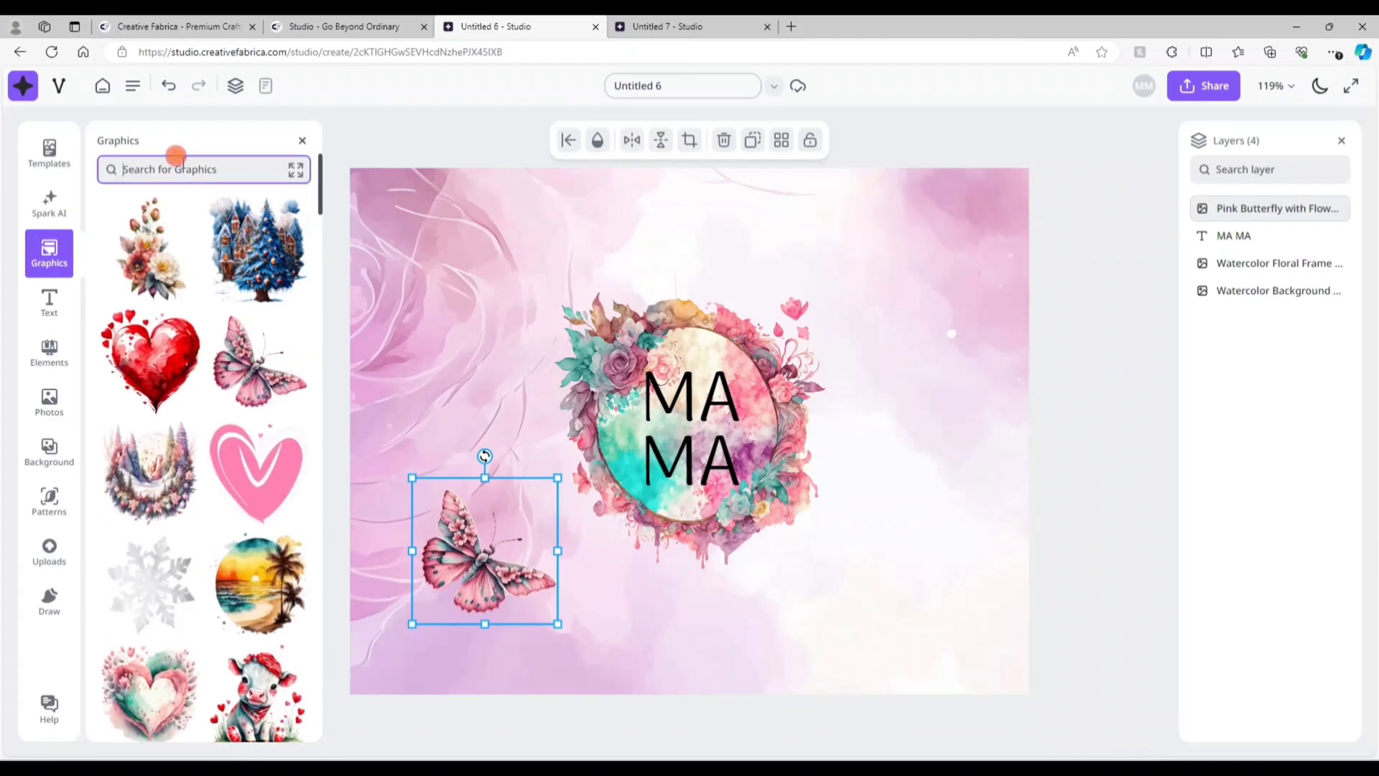
type("water color flowers")
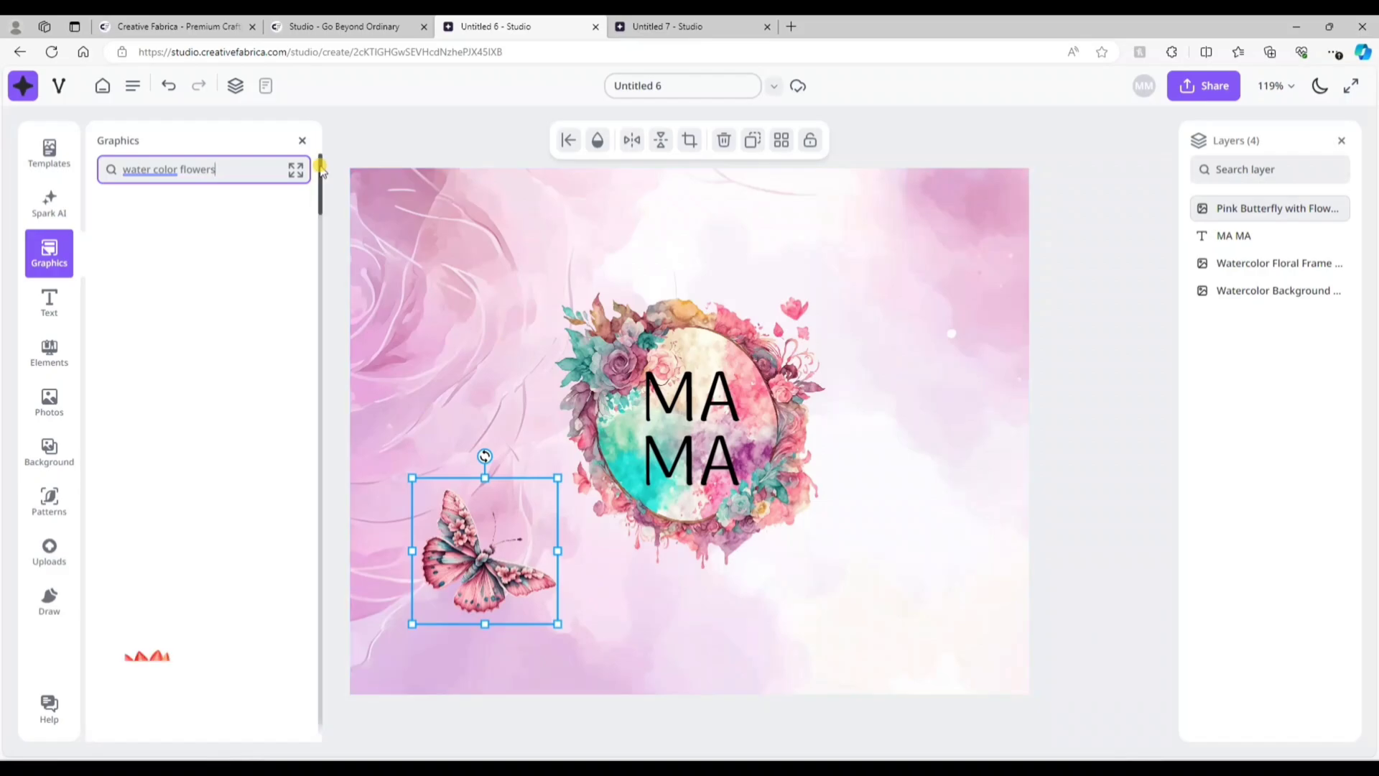
- Add the watercolor eucalyptus plant graphic, shrink it, and place it just below the floral frame
scroll(248, 459, "down", 5)
scroll(253, 474, "down", 6)
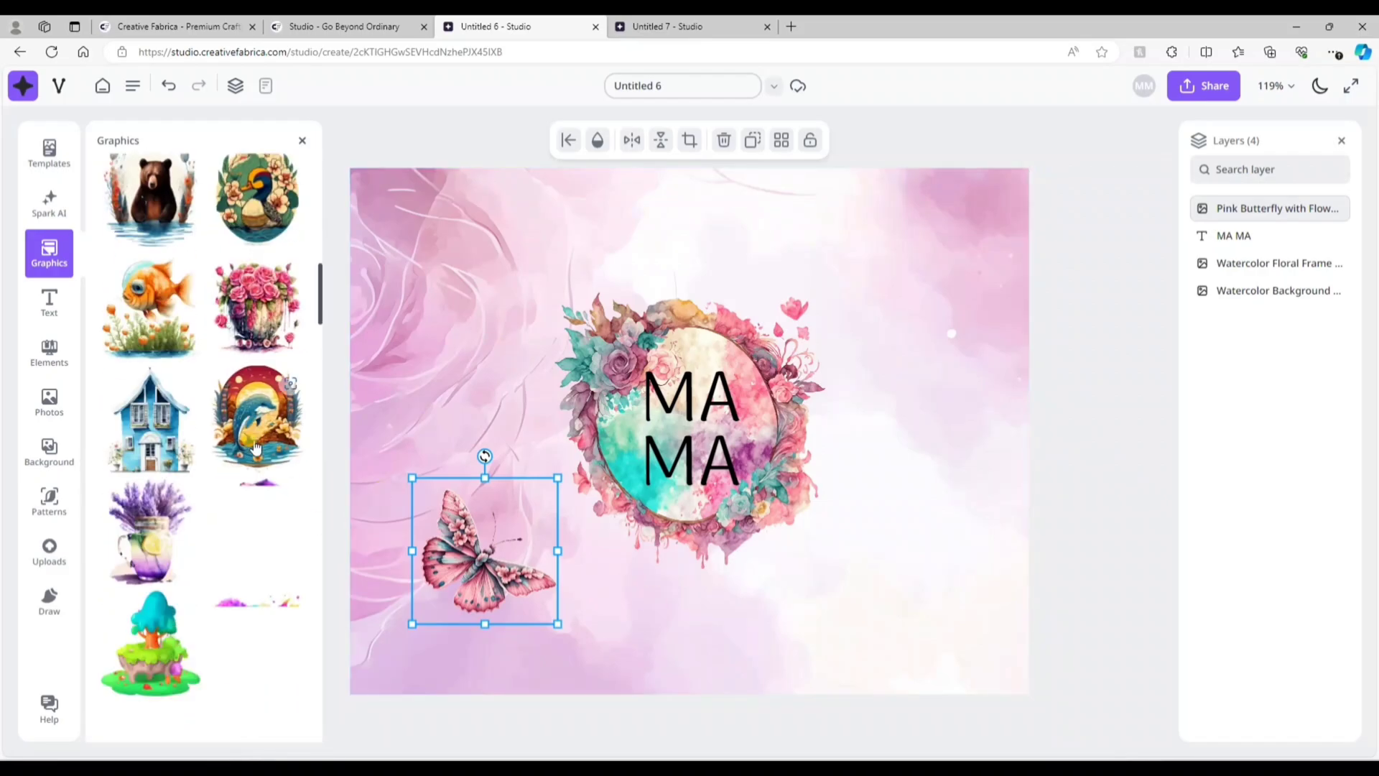
left_click(260, 603)
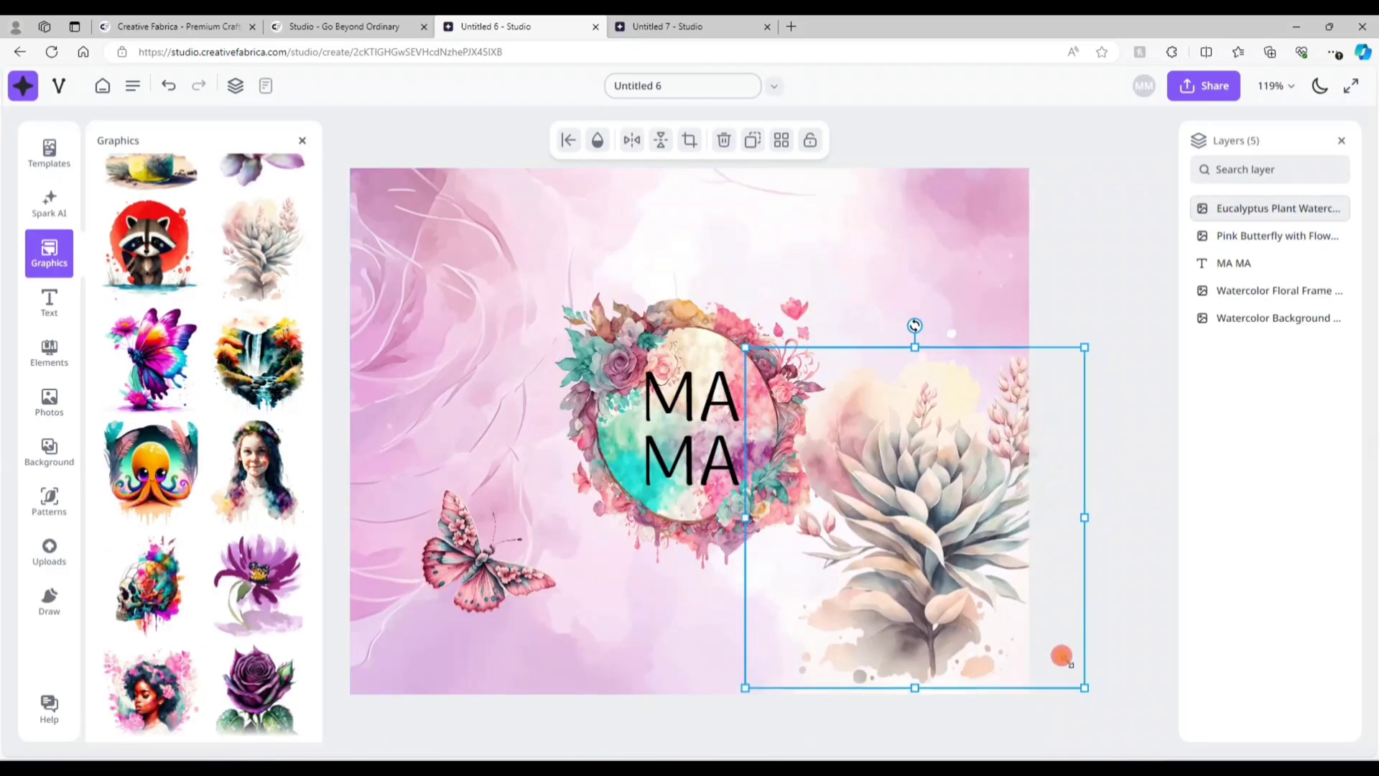
left_click_drag(1062, 653, 785, 627)
- Add the pink butterfly on purple flowers graphic, shrink it, and place it at the frame's upper right
scroll(201, 446, "down", 10)
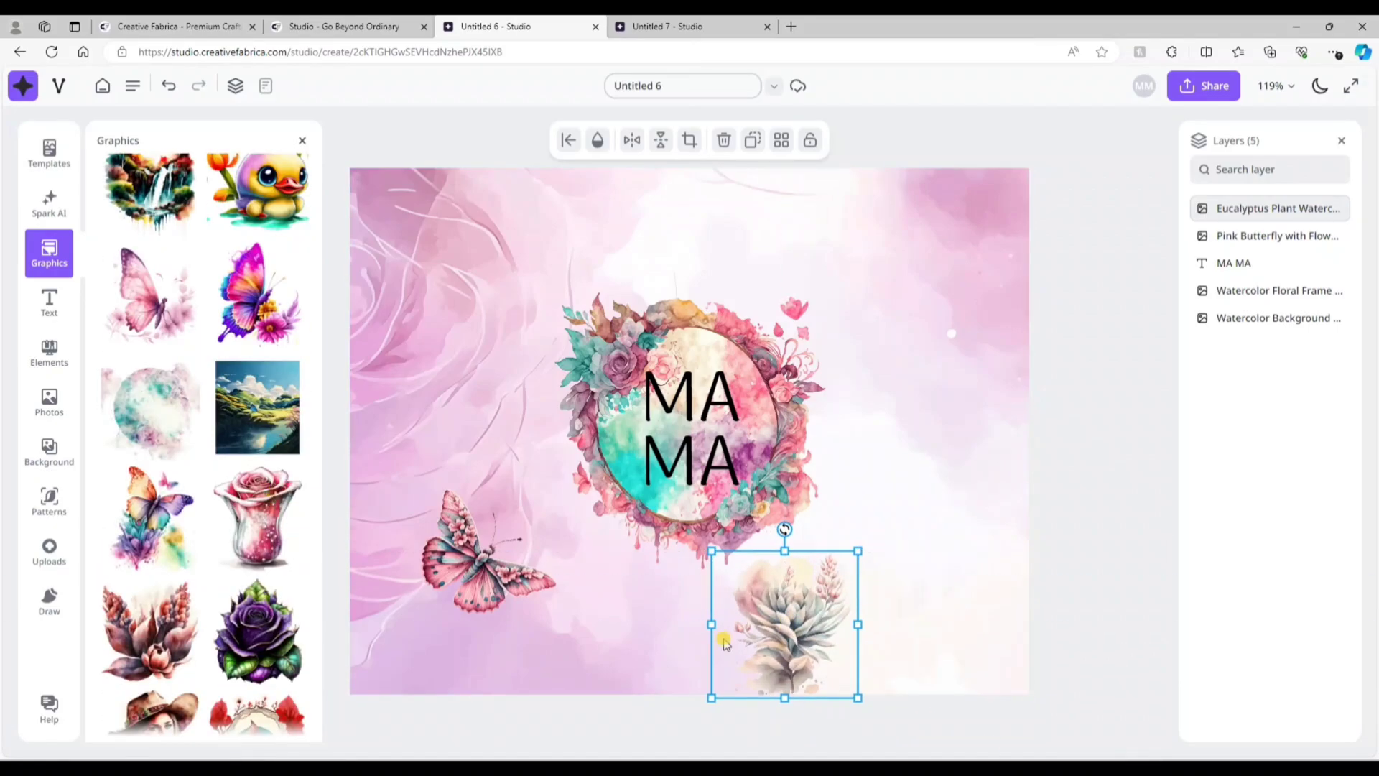
left_click(149, 294)
left_click_drag(519, 601, 717, 381)
left_click_drag(791, 307, 890, 329)
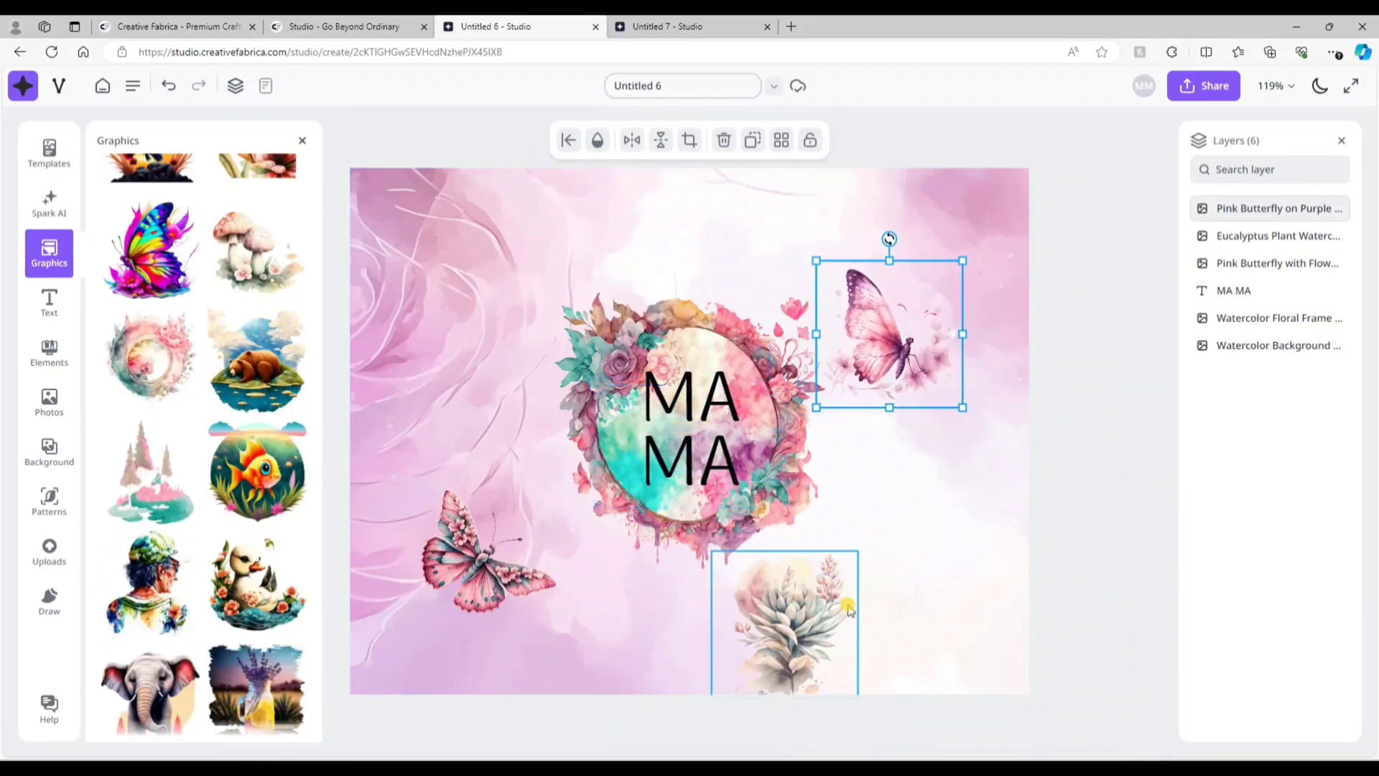
- Duplicate the lower-left butterfly, mirror the copy, shrink it slightly, and place it at the frame's lower right
left_click(476, 571)
left_click(753, 140)
left_click_drag(970, 431, 913, 478)
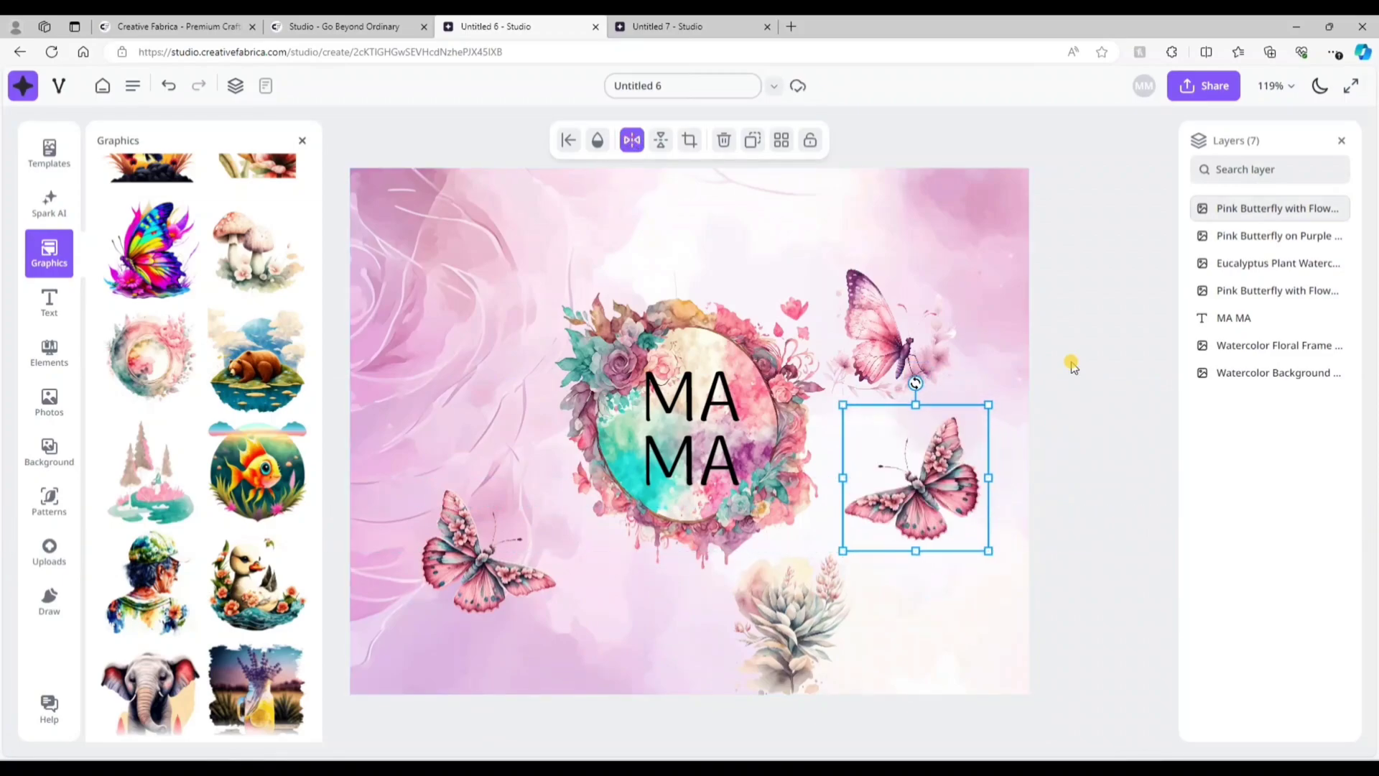
left_click_drag(988, 554, 957, 545)
- Delete the eucalyptus plant below the floral frame
left_click(803, 662)
key("Delete")
- Duplicate the upper-right butterfly, mirror the copy, and place it at the frame's upper left
left_click(914, 377)
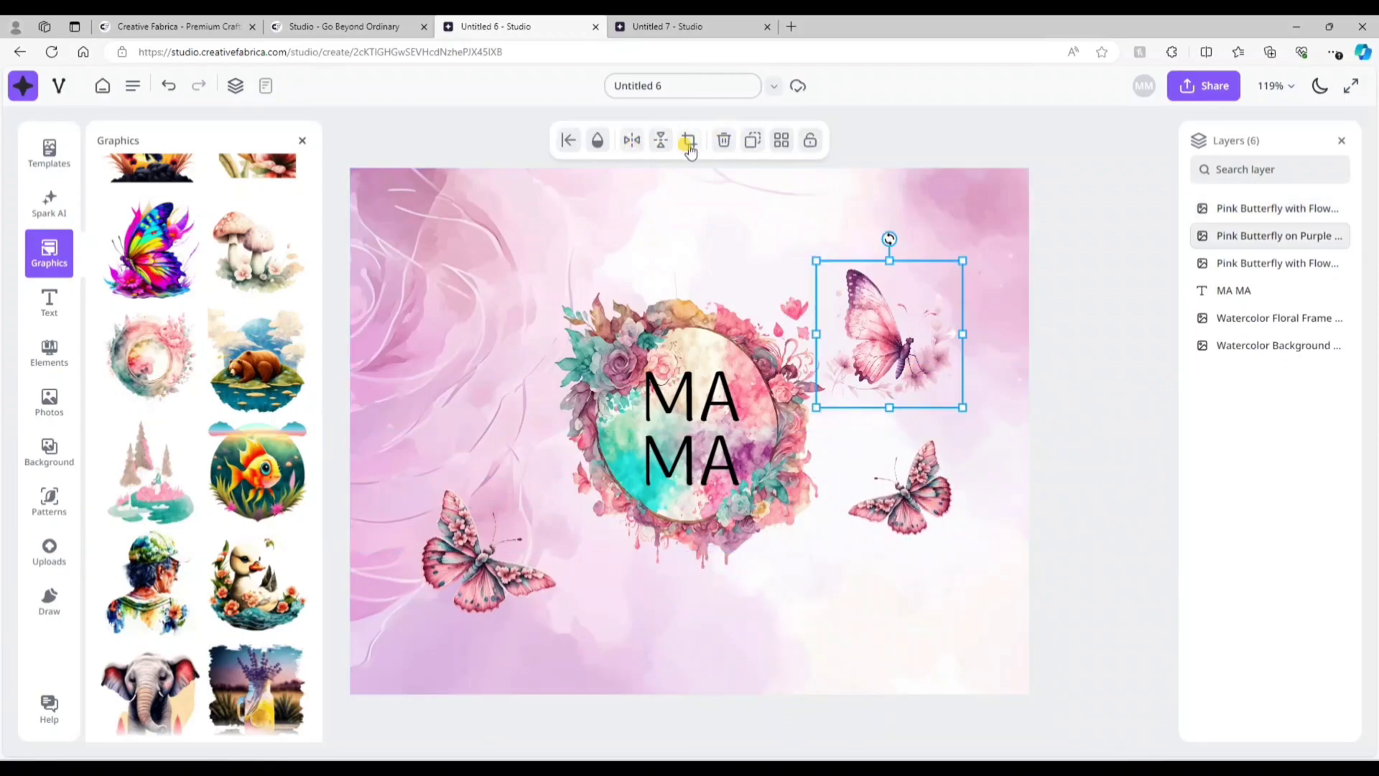
left_click(689, 141)
- Search the graphics for "flowers" and add the watercolor lavender flowers to the canvas
left_click(201, 172)
type("flowe")
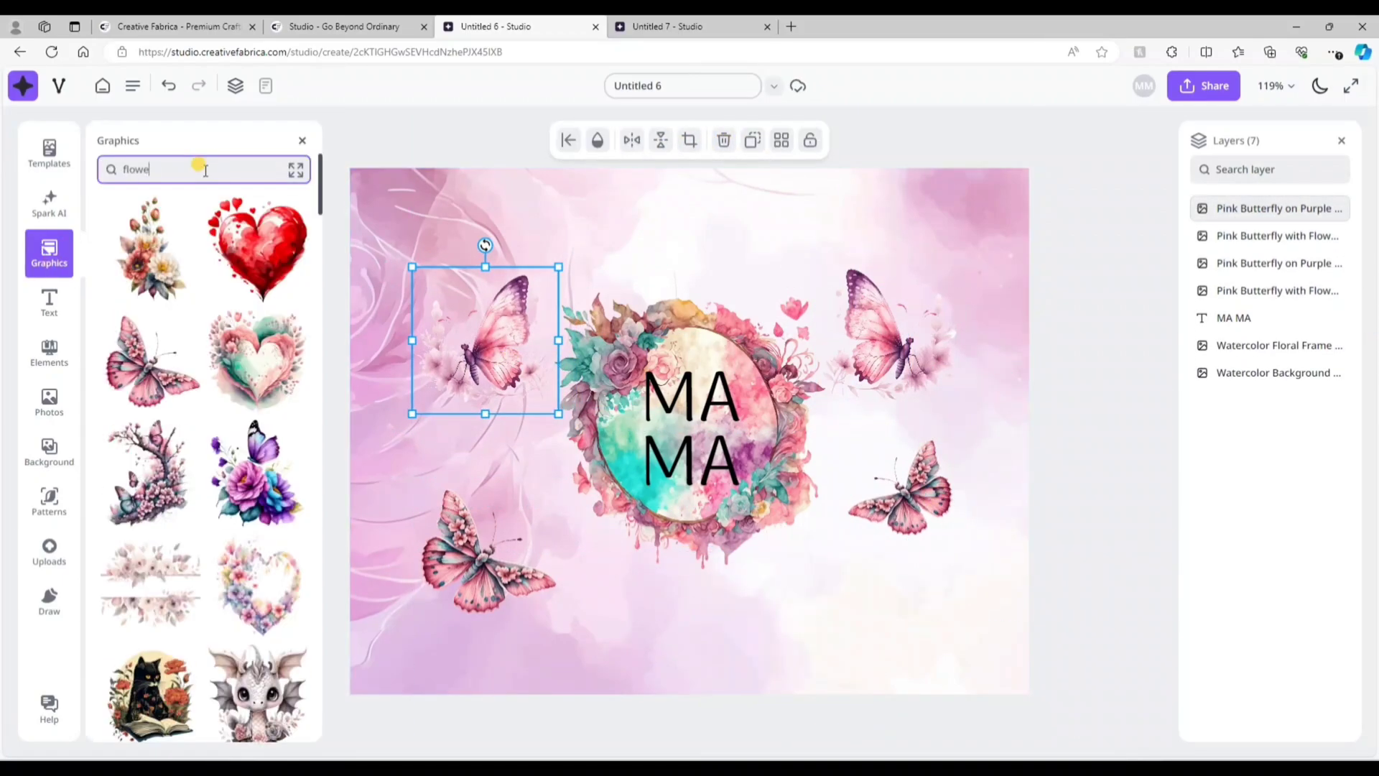
type("rs")
left_click_drag(321, 194, 323, 572)
left_click(257, 568)
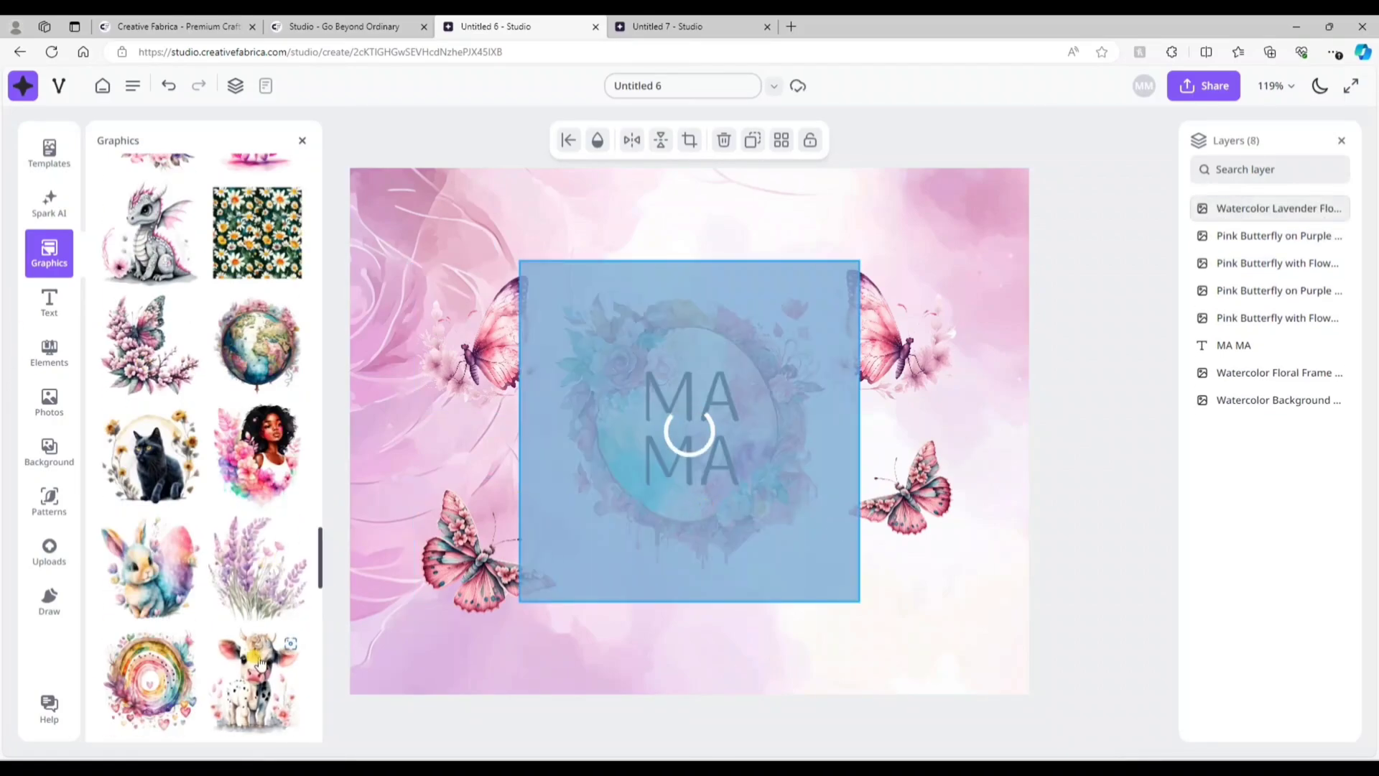
- Shrink the lavender flowers, move their layer beneath the MA MA text, and place them at the canvas's lower left
left_click_drag(656, 549, 661, 653)
left_click_drag(869, 689, 711, 569)
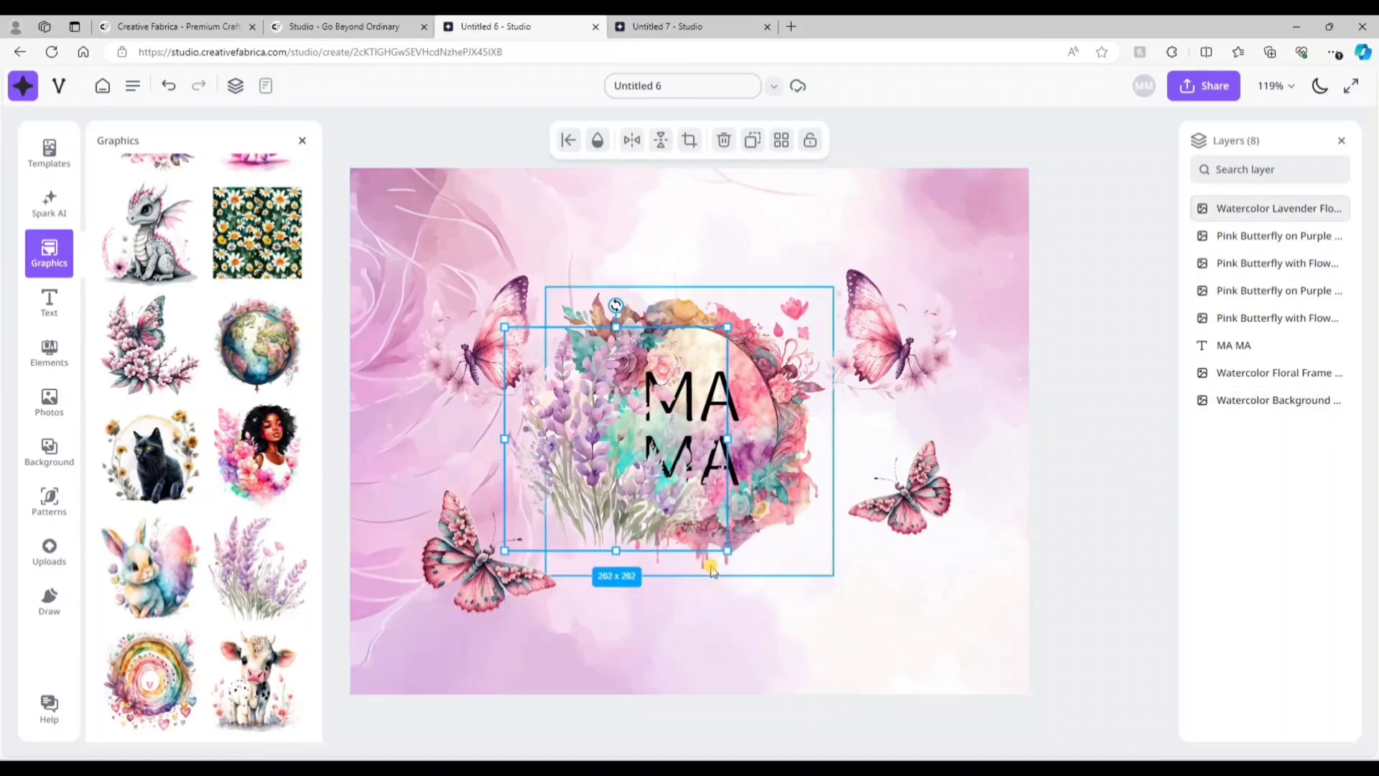
left_click_drag(604, 379, 661, 539)
left_click_drag(1265, 201, 1259, 376)
left_click(1261, 354)
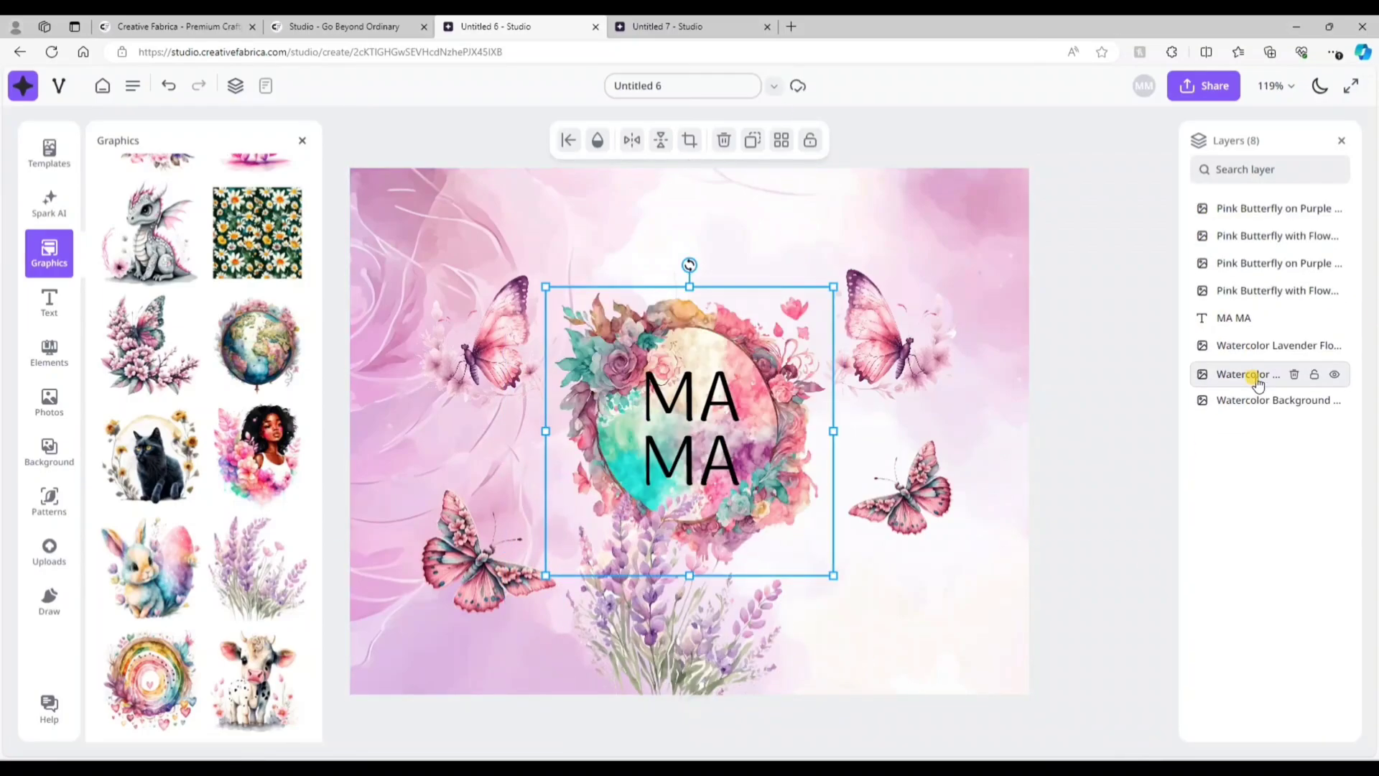
left_click_drag(668, 632, 539, 622)
- Duplicate the lavender, place the copy upside down at the upper right behind the frame, and shift two butterflies to the frame's underside
left_click_drag(481, 570, 732, 637)
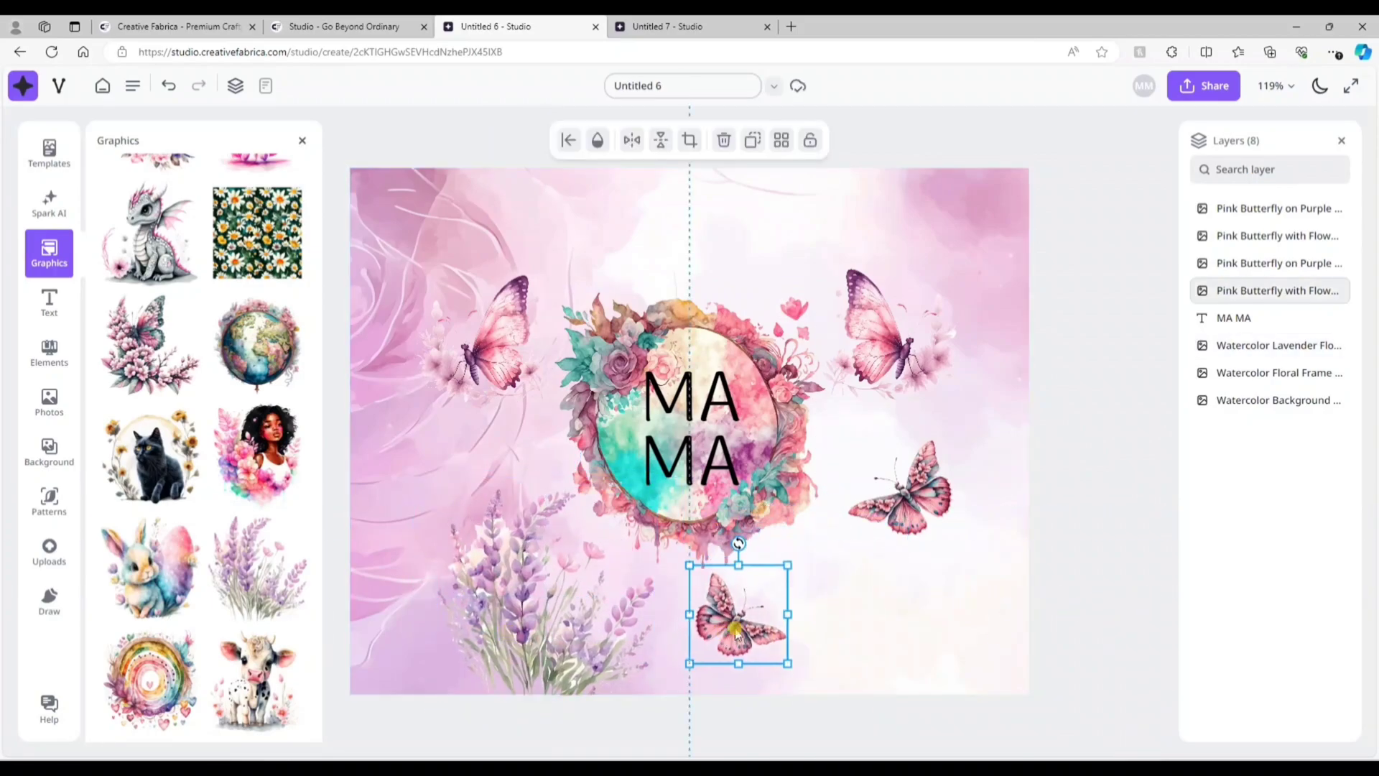
left_click_drag(546, 597, 842, 293)
left_click(654, 147)
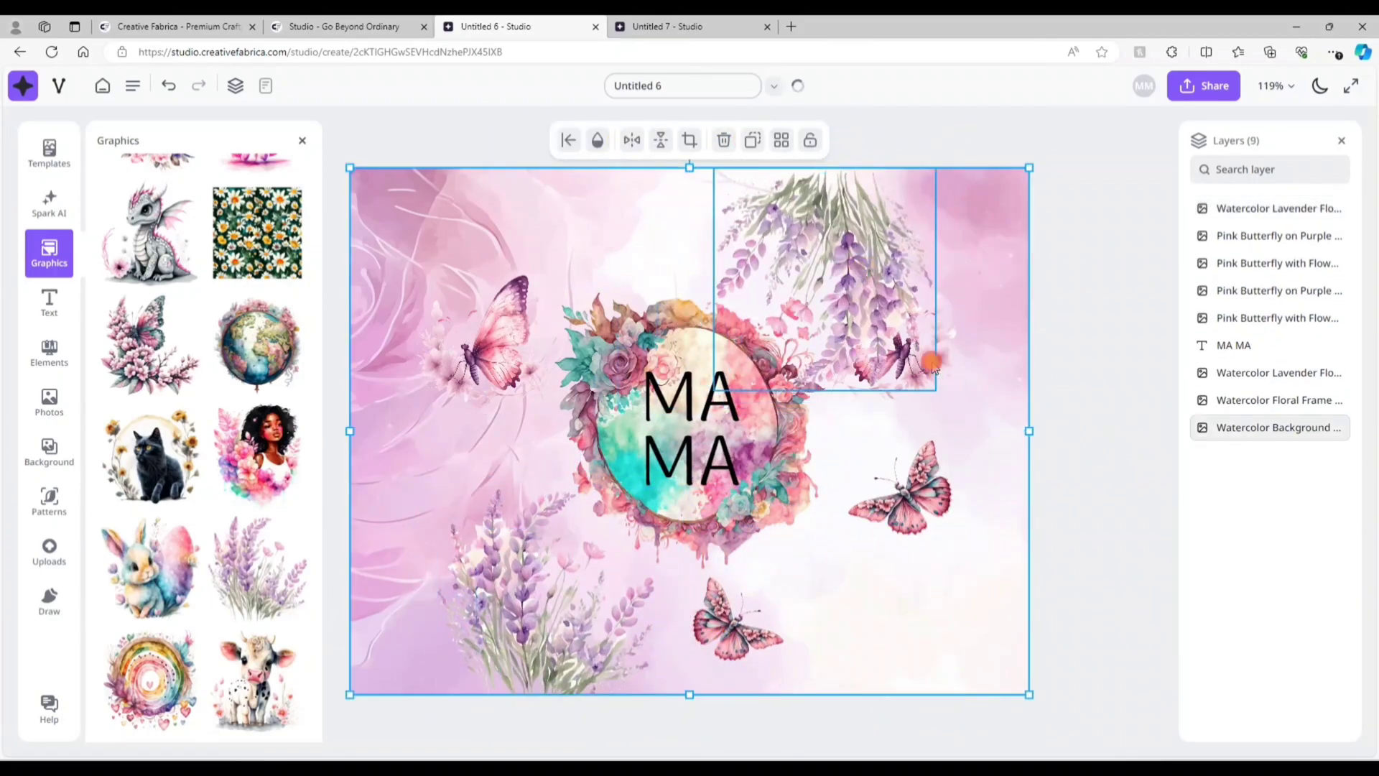
left_click_drag(890, 338, 855, 575)
mouse_move(898, 302)
left_mouse_down()
mouse_move(881, 264)
mouse_move(906, 295)
mouse_move(888, 309)
left_mouse_up()
left_click_drag(1262, 208, 1262, 397)
- Try reducing the floral frame's transparency value to about 51%
left_click(1264, 373)
left_click(597, 140)
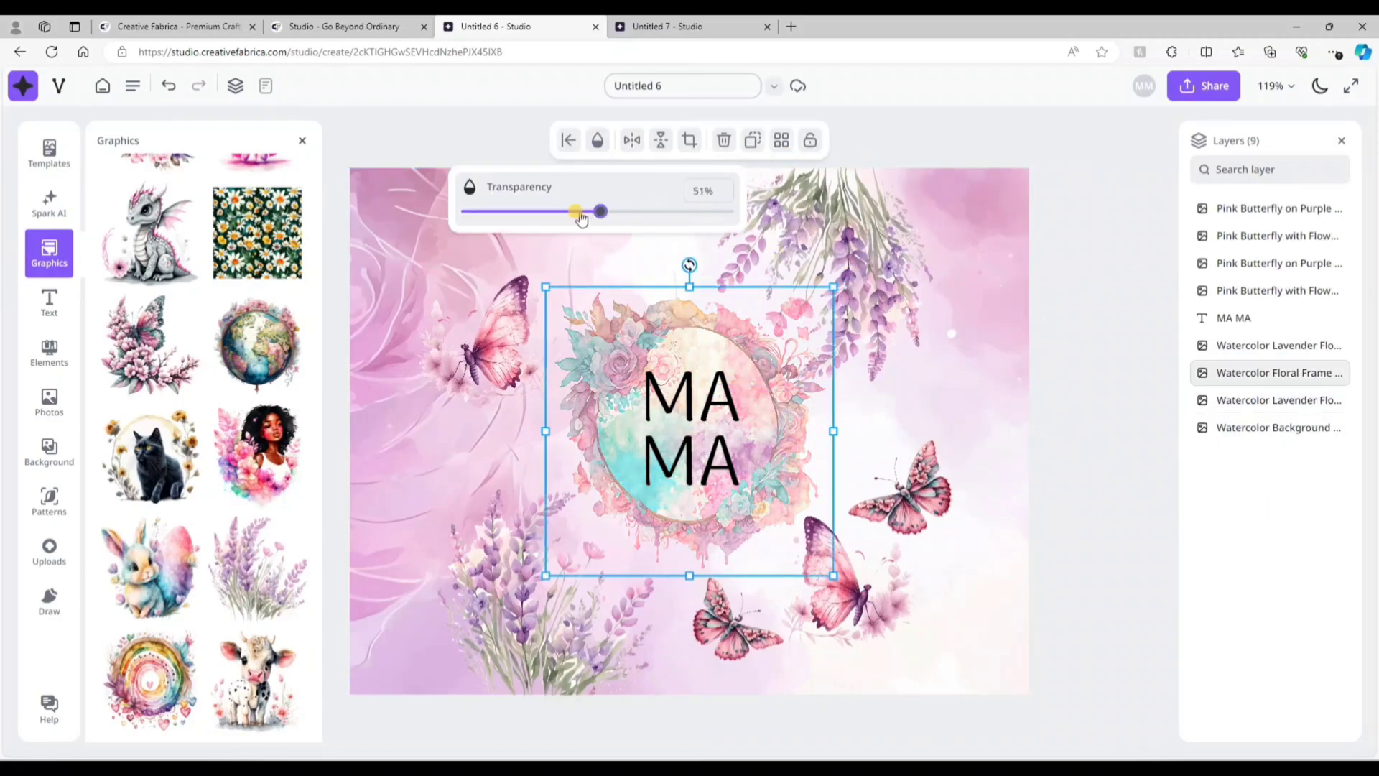
left_click_drag(594, 209, 708, 209)
left_click(1047, 446)
- Move the upper-left pink butterfly closer to the canvas's upper edge and rotate it clockwise
left_click_drag(495, 330, 530, 254)
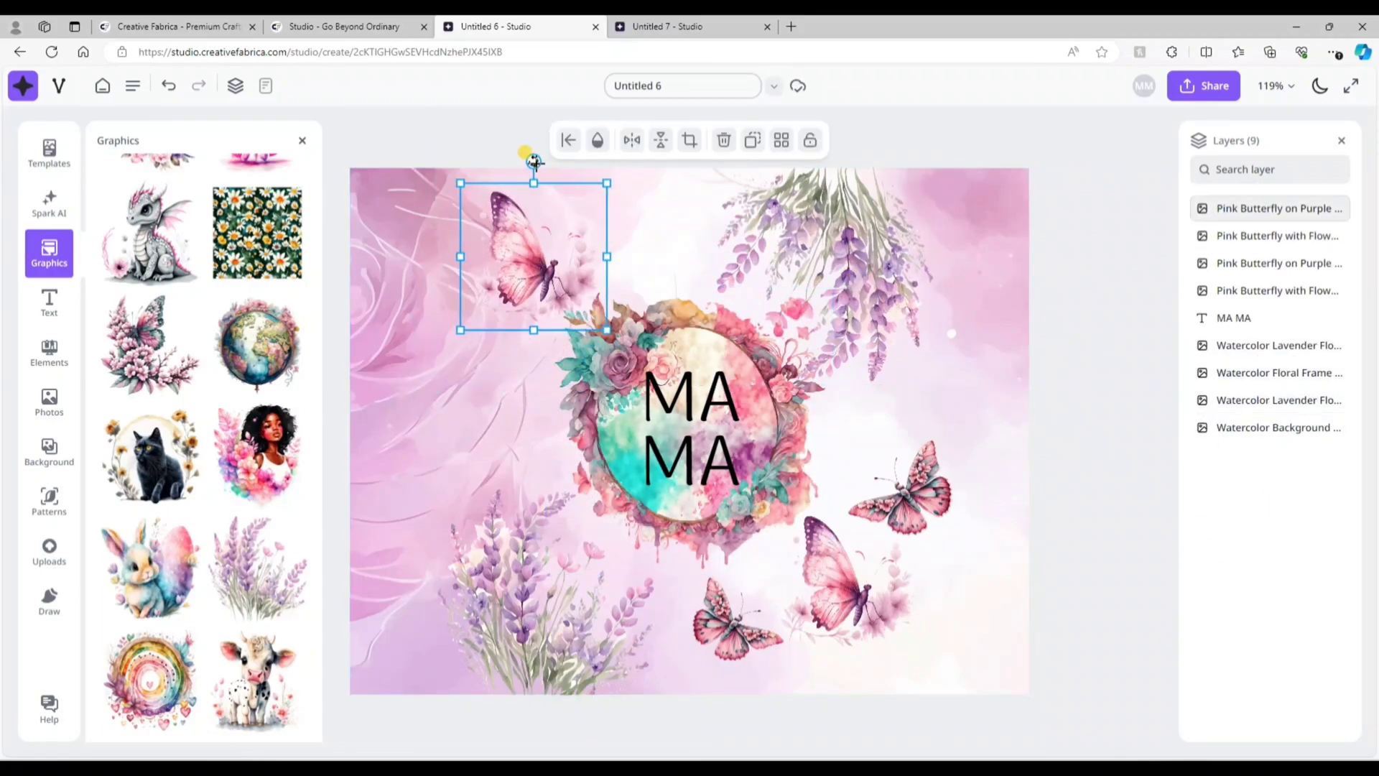
left_click_drag(530, 154, 568, 162)
left_click(1020, 462)
- Search the graphics for "purple", add the butterfly on purple and pink flowers, and move it to the canvas's lower right
scroll(257, 544, "down", 5)
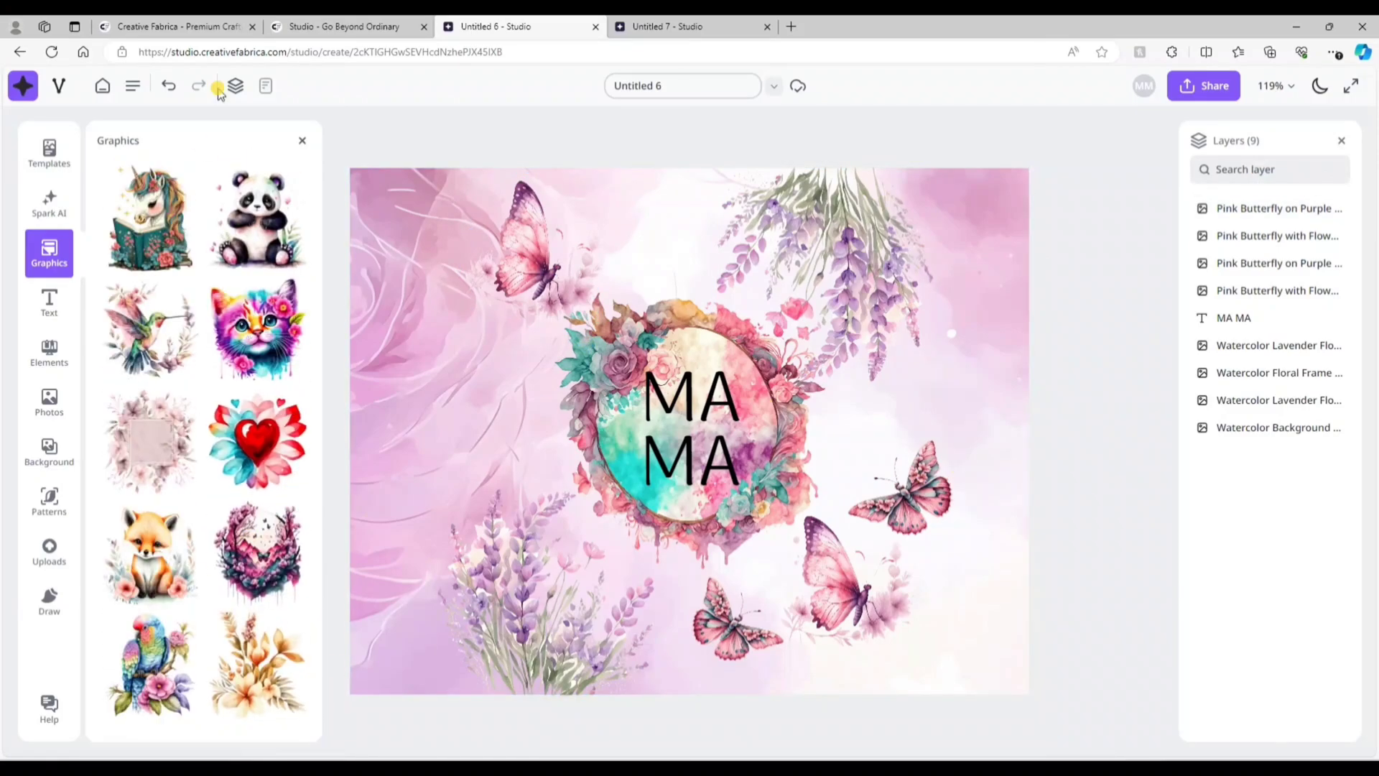
scroll(160, 287, "up", 10)
triple_click(148, 164)
key("BackSpace")
type("purple")
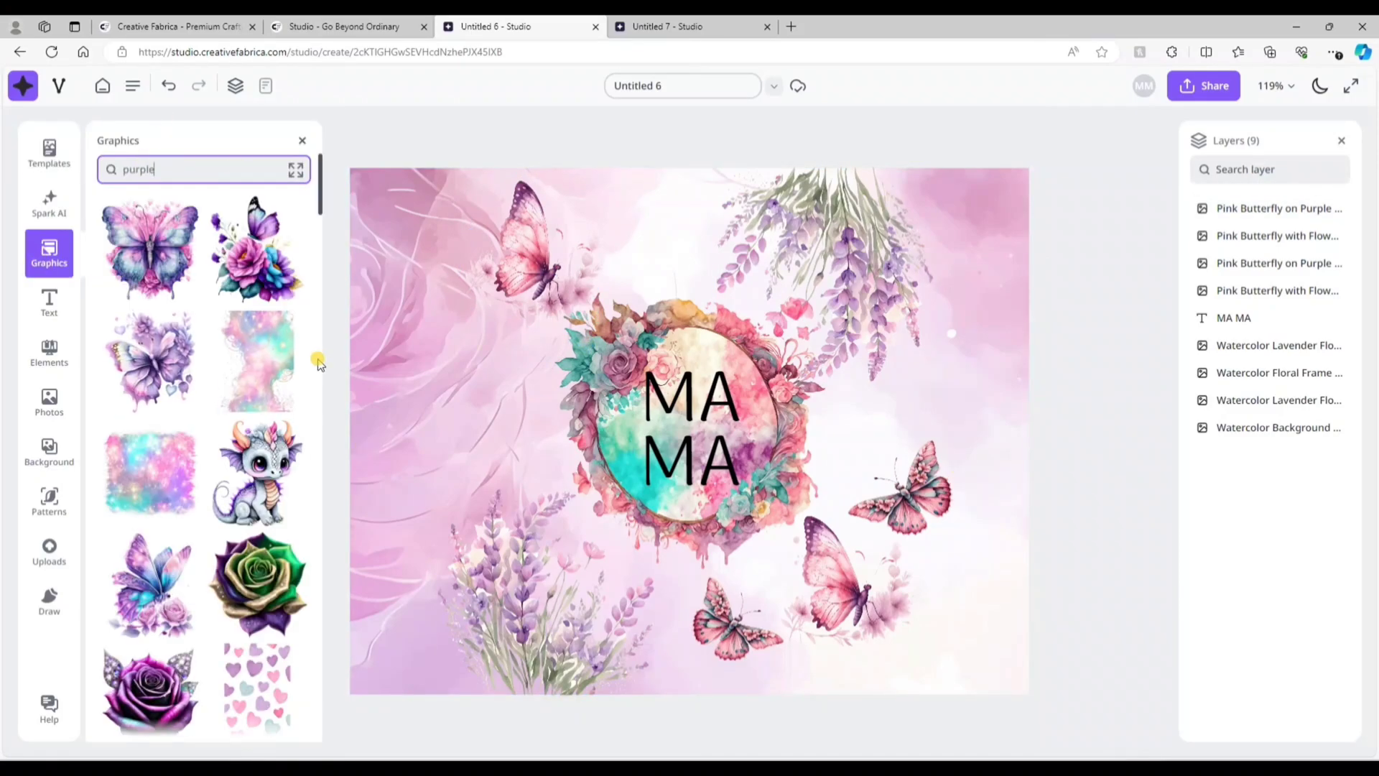
left_click(257, 248)
scroll(205, 431, "down", 5)
left_click_drag(630, 459, 978, 557)
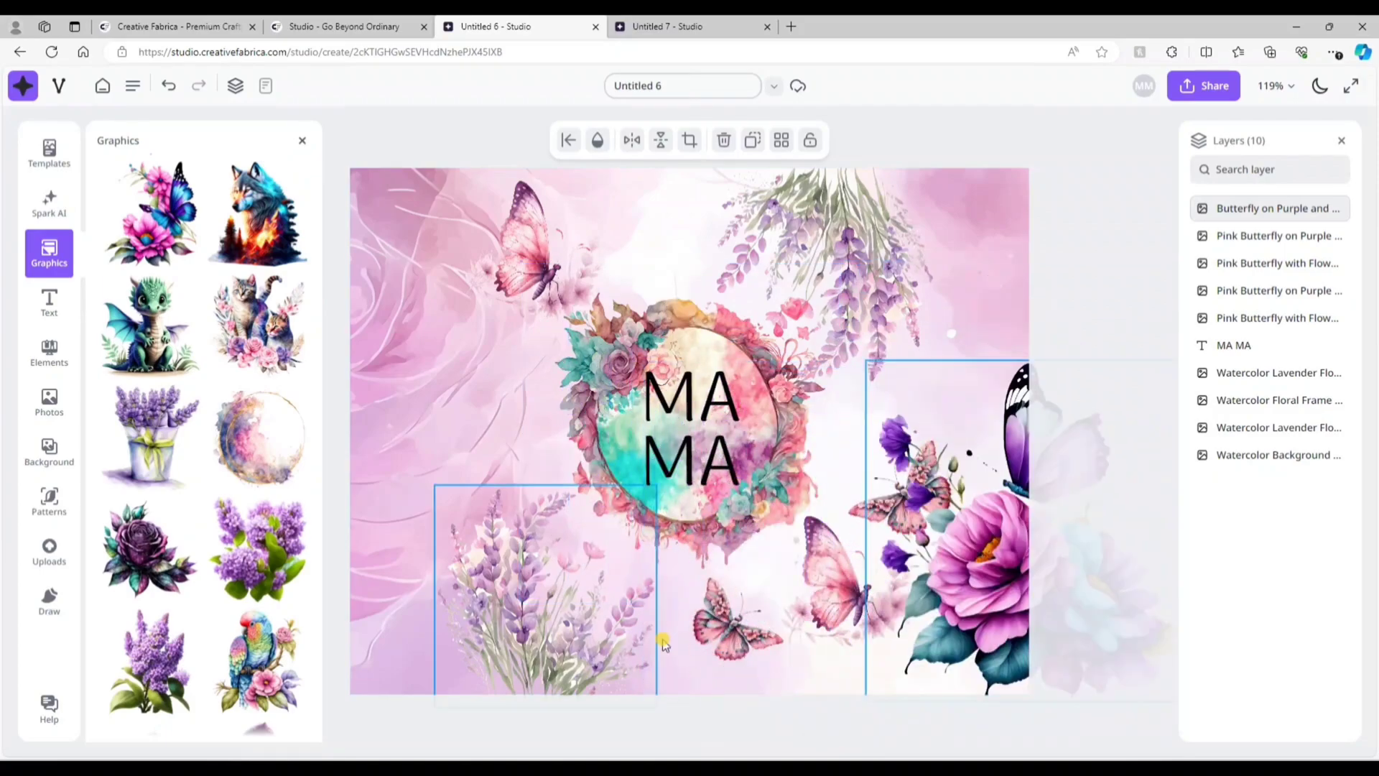
- Move the three pink butterflies from the lower right to the upper left and left of the floral frame
left_click_drag(736, 625, 477, 385)
left_click_drag(840, 596, 574, 194)
left_click_drag(902, 488, 400, 385)
- Shrink the purple flower-and-butterfly graphic, rotate it clockwise, and place it in the canvas's lower-right area
left_click(862, 575)
left_click_drag(803, 462, 873, 481)
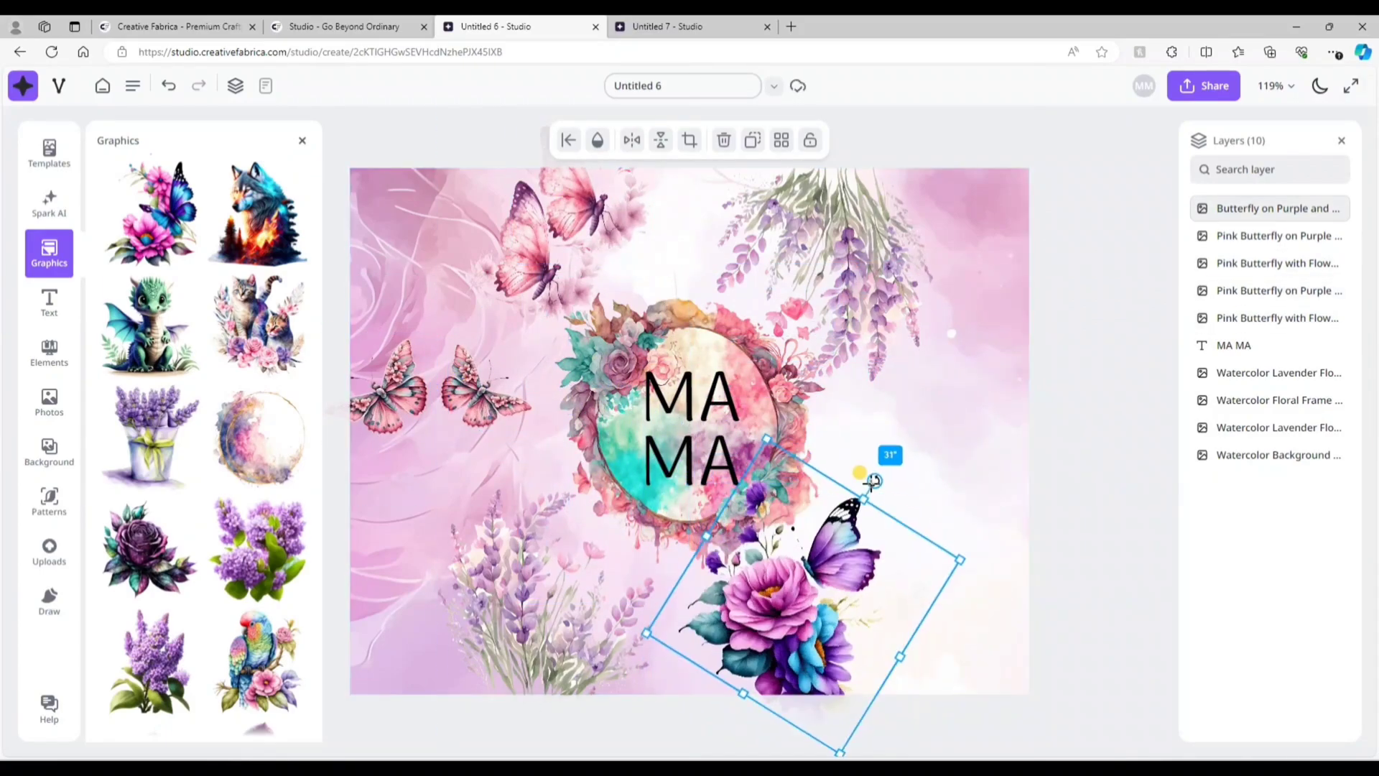
left_click(1141, 617)
left_click_drag(804, 596, 910, 574)
- Place one small pink butterfly to the right of the floral frame and another to its left
left_click_drag(480, 392, 874, 418)
left_click_drag(388, 388, 712, 622)
left_click(501, 319)
left_click_drag(501, 318, 460, 402)
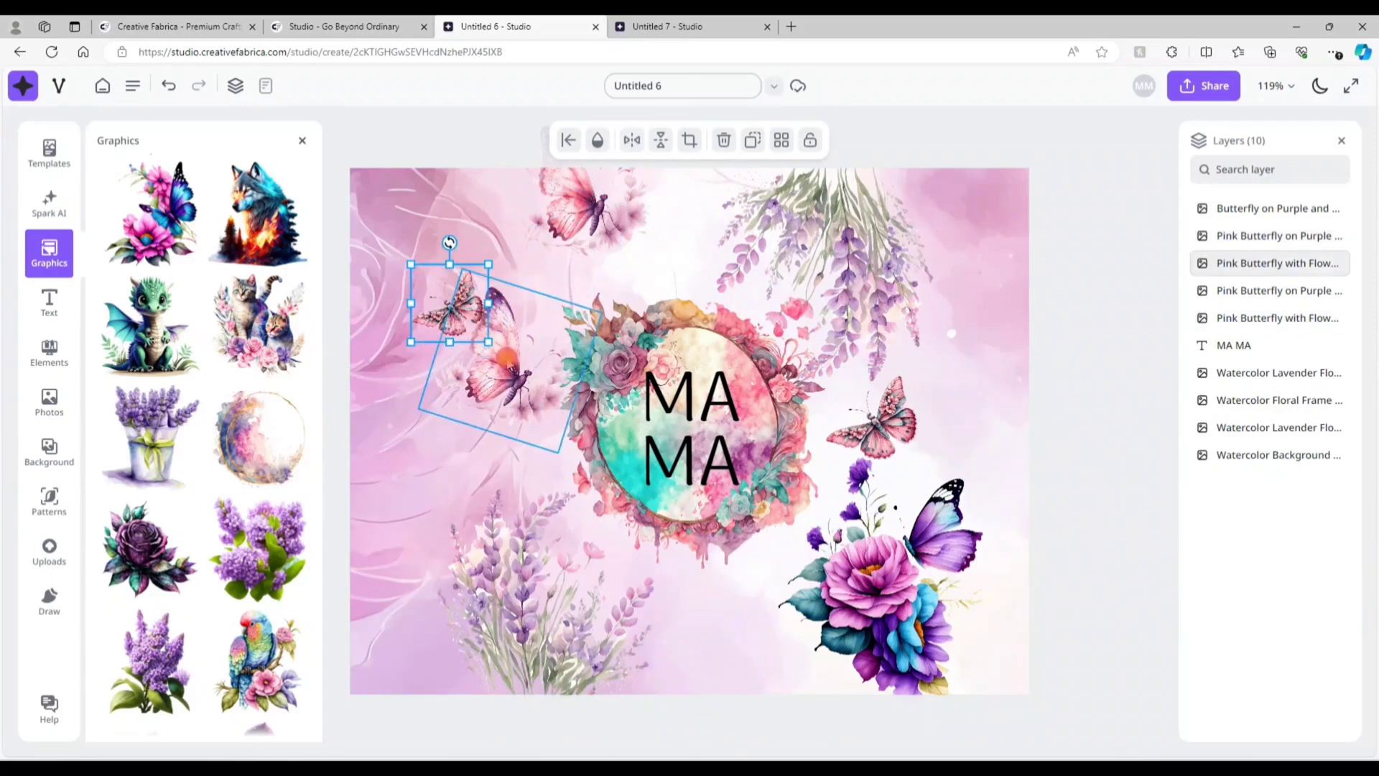
- Position the two pink butterflies with blossoms, one above and one below the floral frame
left_click(711, 603)
left_click_drag(711, 603, 718, 614)
left_click(812, 348)
key("ctrl+z")
key("ctrl+z")
key("ctrl+z")
key("ctrl+z")
key("ctrl+z")
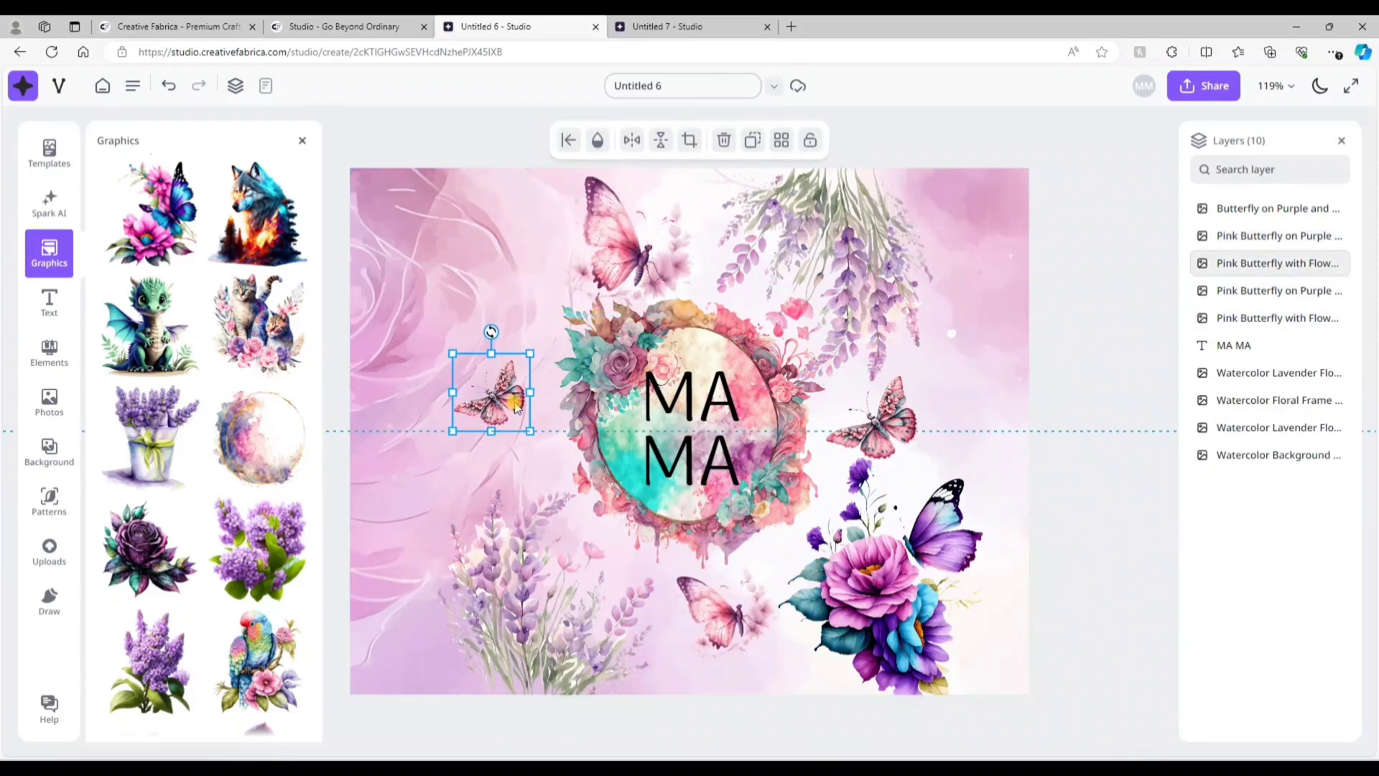
- Duplicate the purple flower-and-butterfly graphic, mirror and shrink the copy, and place it at the canvas's upper left
left_click(752, 144)
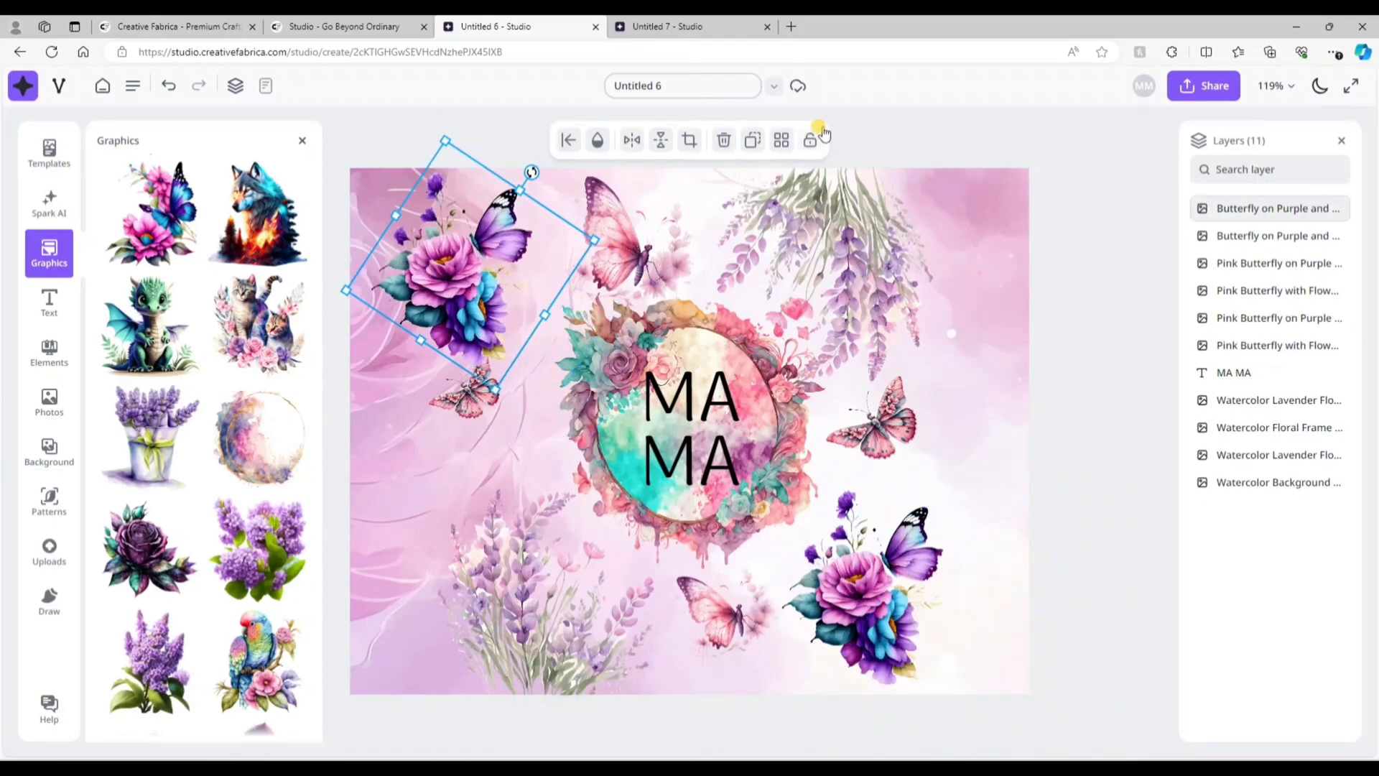
left_click_drag(438, 287, 454, 248)
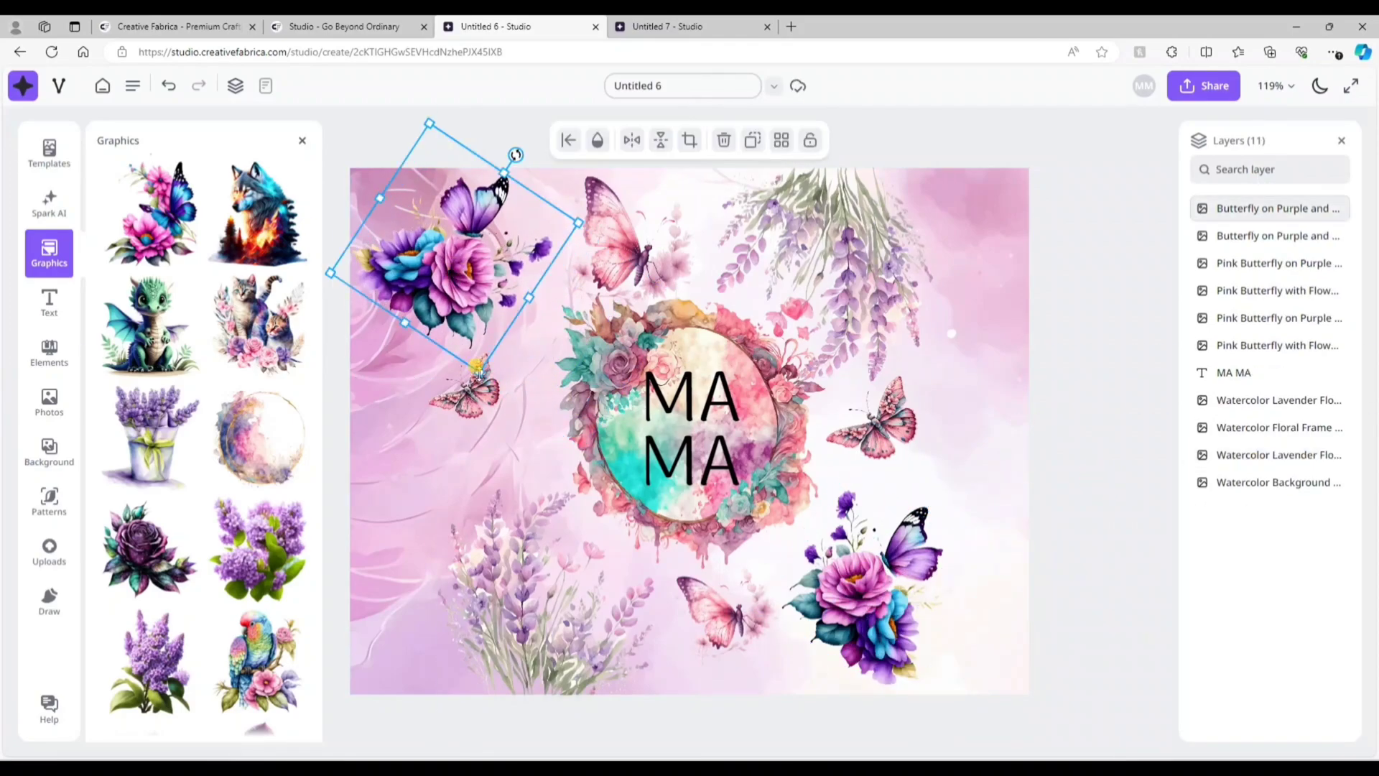
key("ctrl+z")
key("ctrl+z")
key("ctrl+z")
key("ctrl+z")
- Move the two small pink butterflies outward toward the canvas's left and right edges
key("ctrl+z")
key("ctrl+z")
key("ctrl+z")
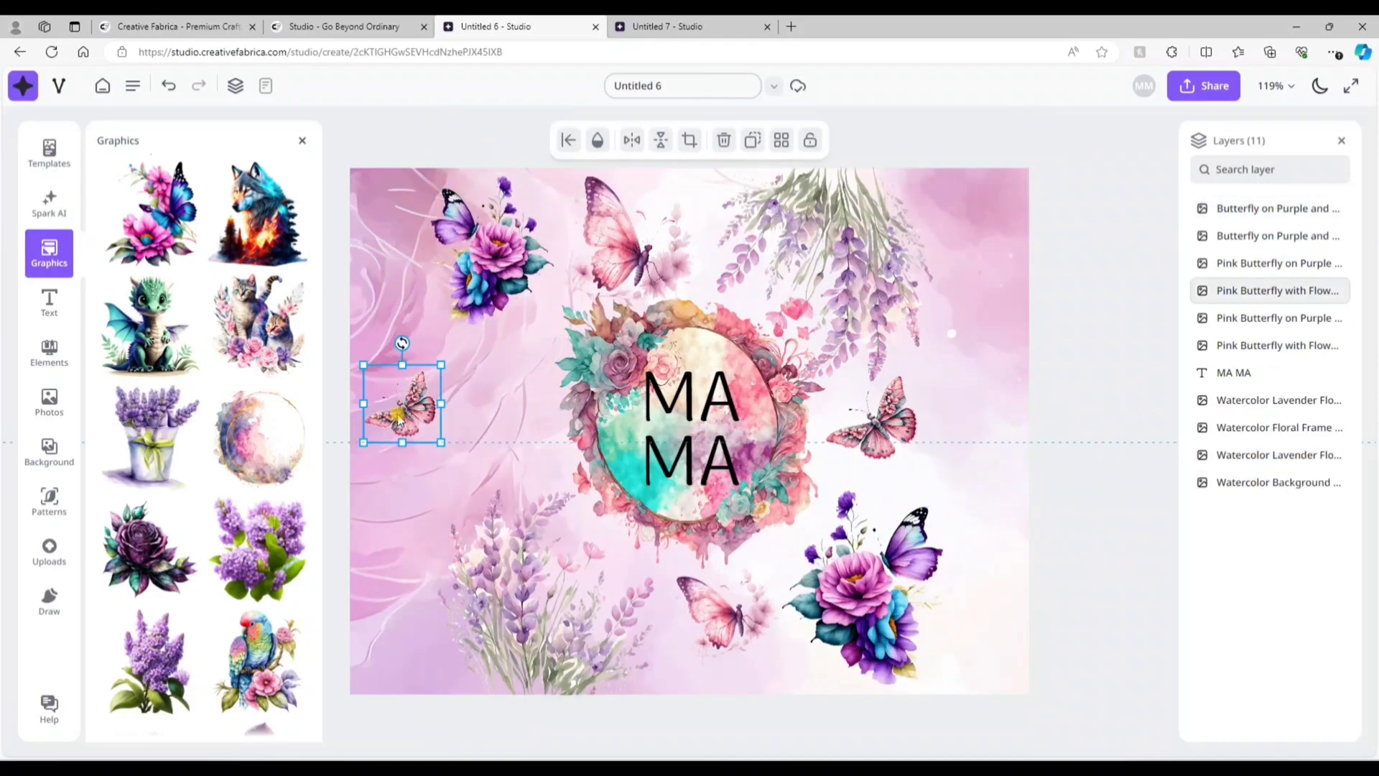
left_click(133, 86)
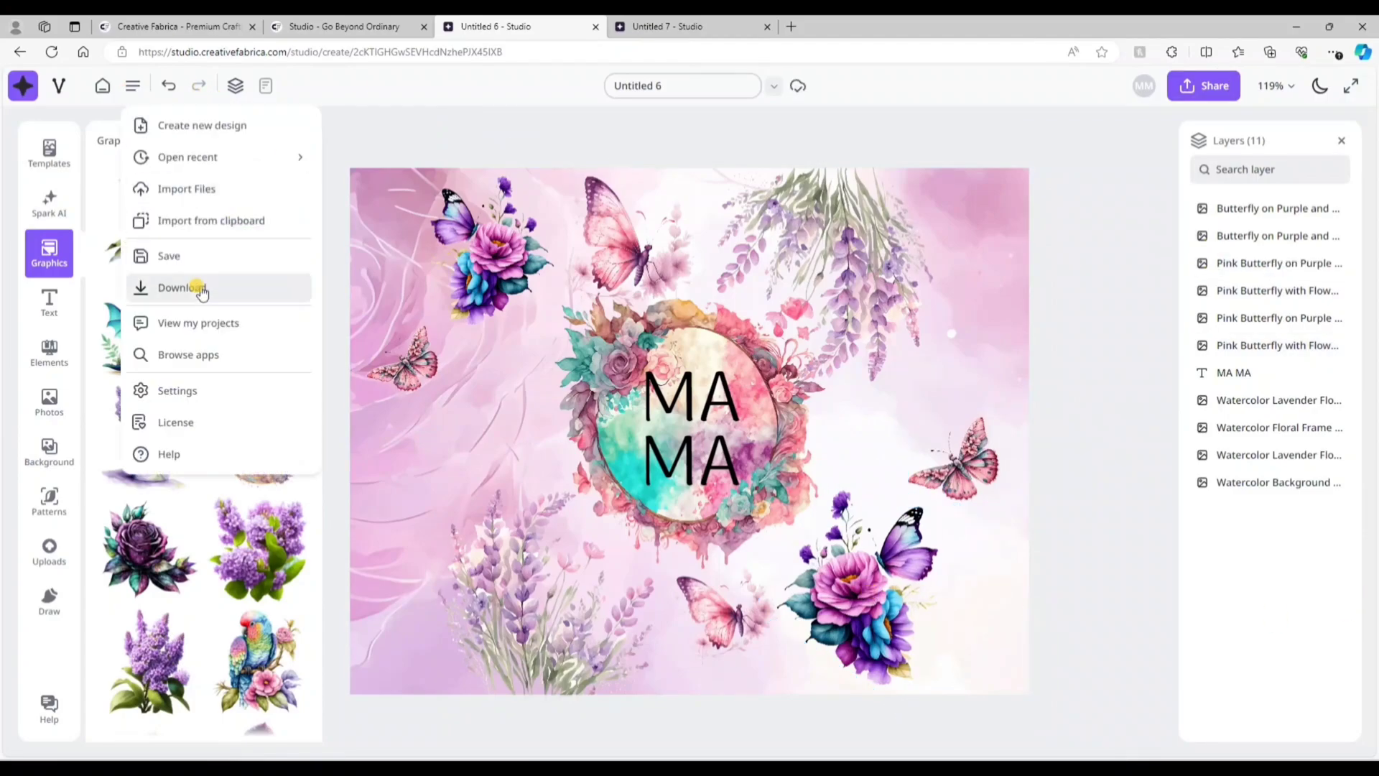
key("Escape")
- Recolor the MA MA text to a dark purple
left_click(690, 431)
left_click(299, 256)
left_click(352, 679)
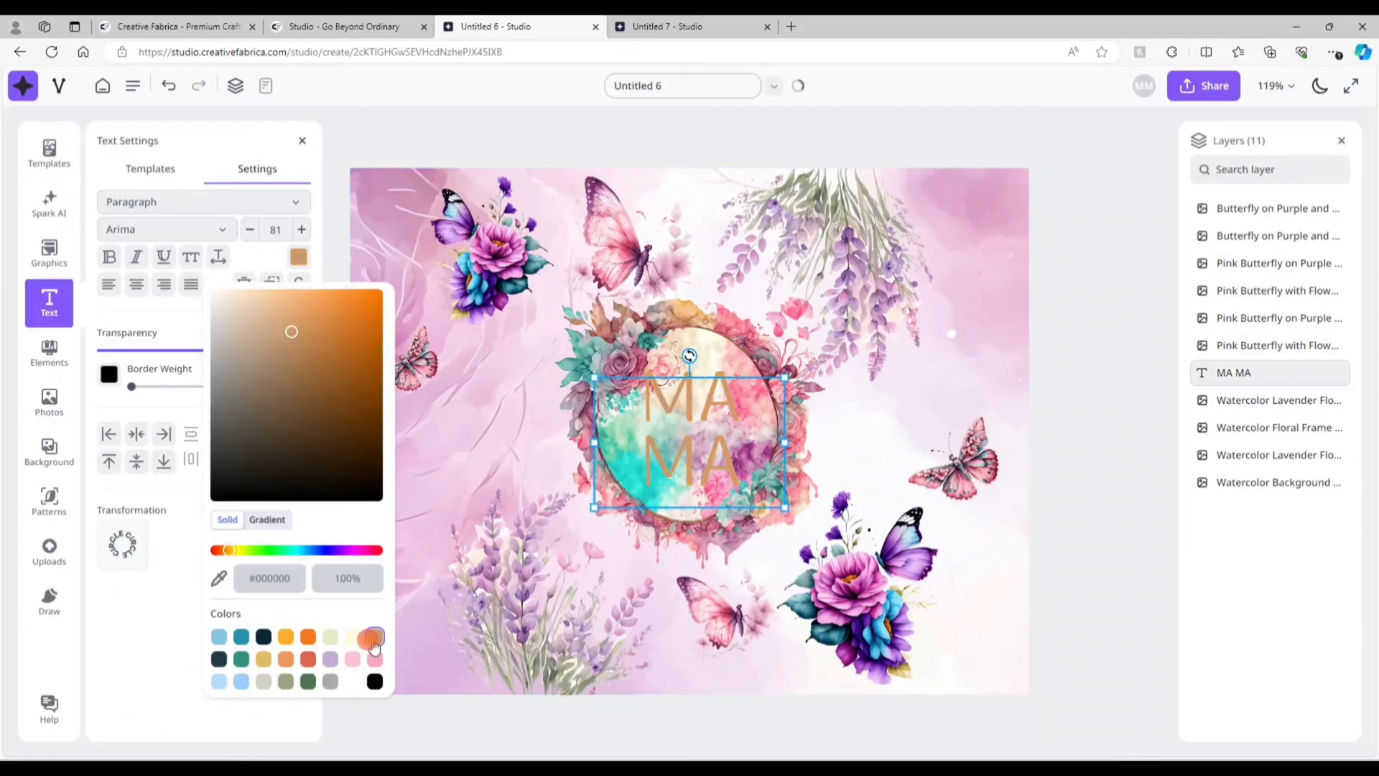
left_click(356, 450)
left_click(355, 549)
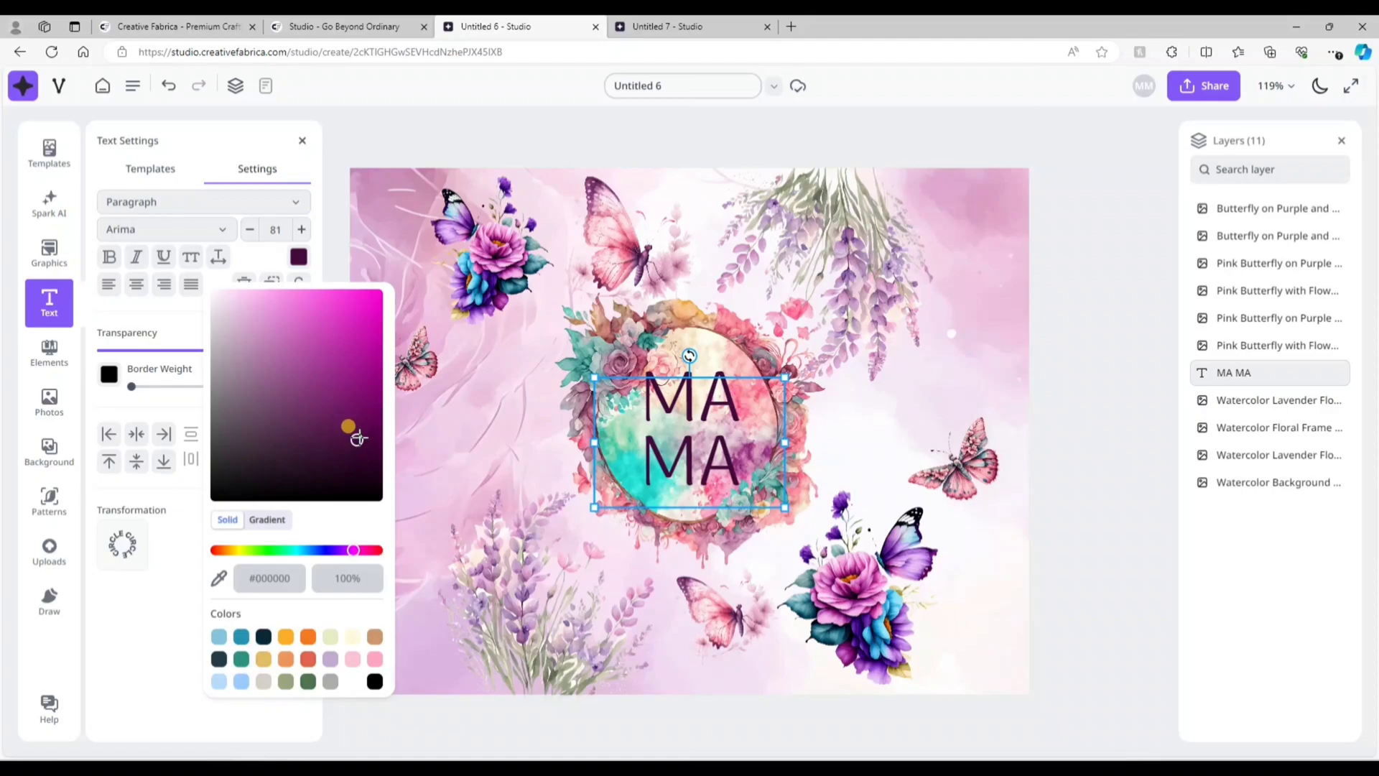
left_click(1093, 514)
- Spread the two lavender bunches toward the lower-left and upper-right corners, and adjust the lower-right purple flowers' position
left_click(862, 610)
left_click(1158, 326)
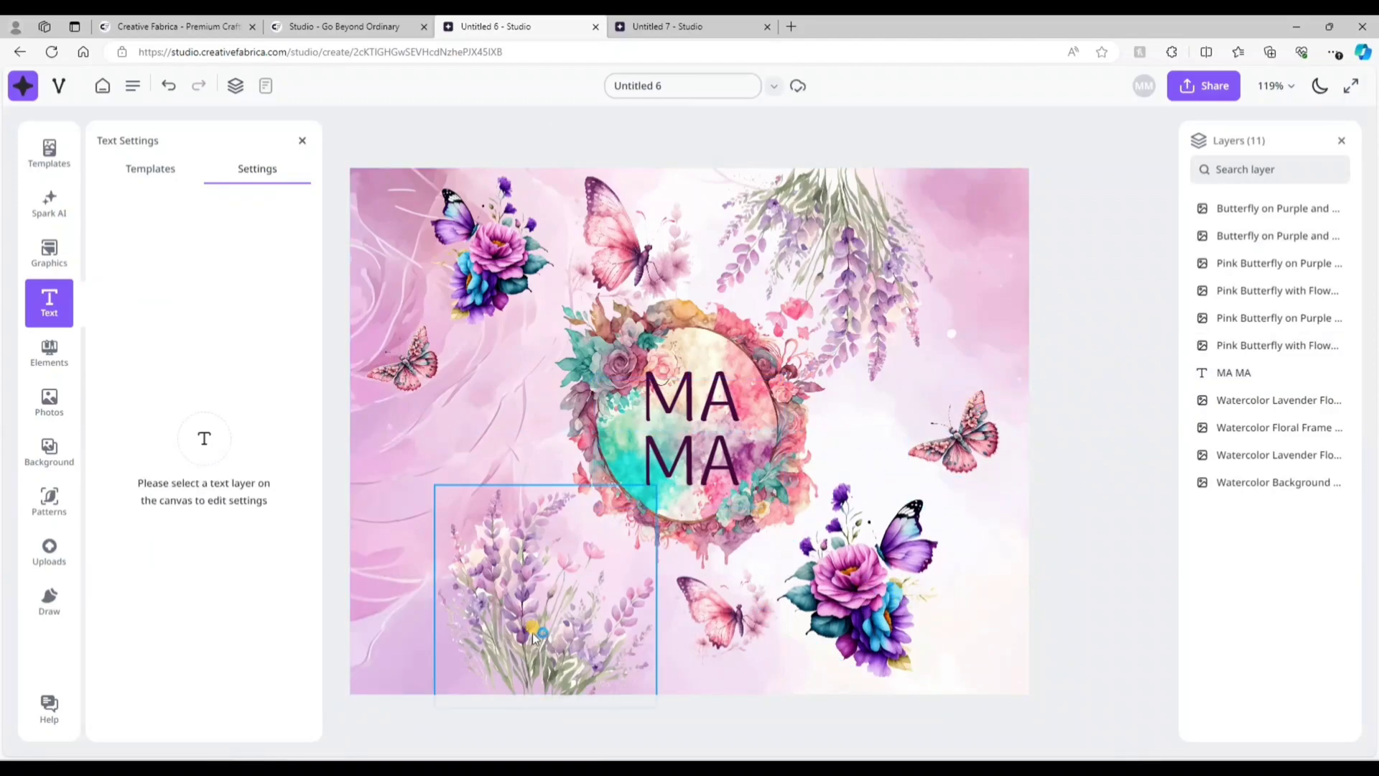
left_click(934, 265)
left_click(480, 247)
left_click(952, 431)
left_click(930, 411)
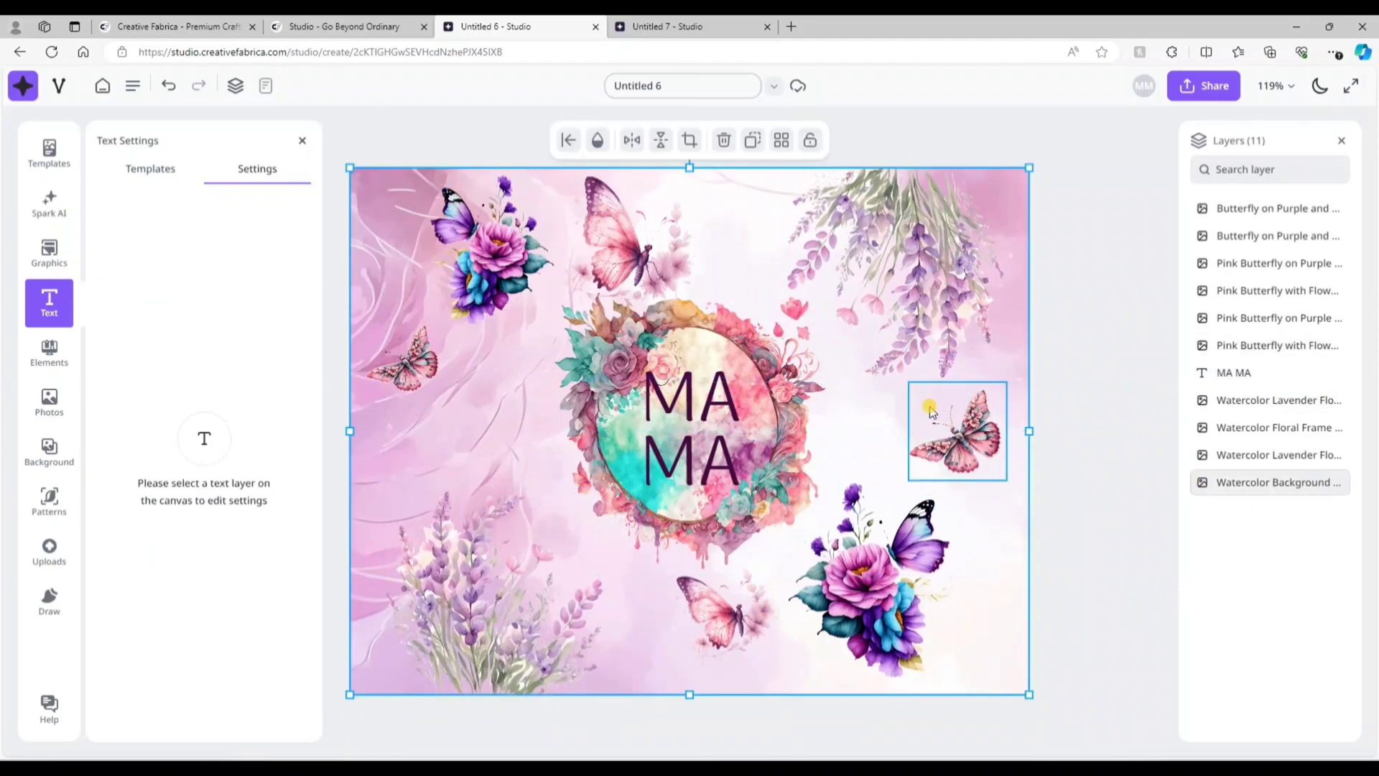
- Rename the design as "Tumbler Wrap Floral"
left_click(132, 86)
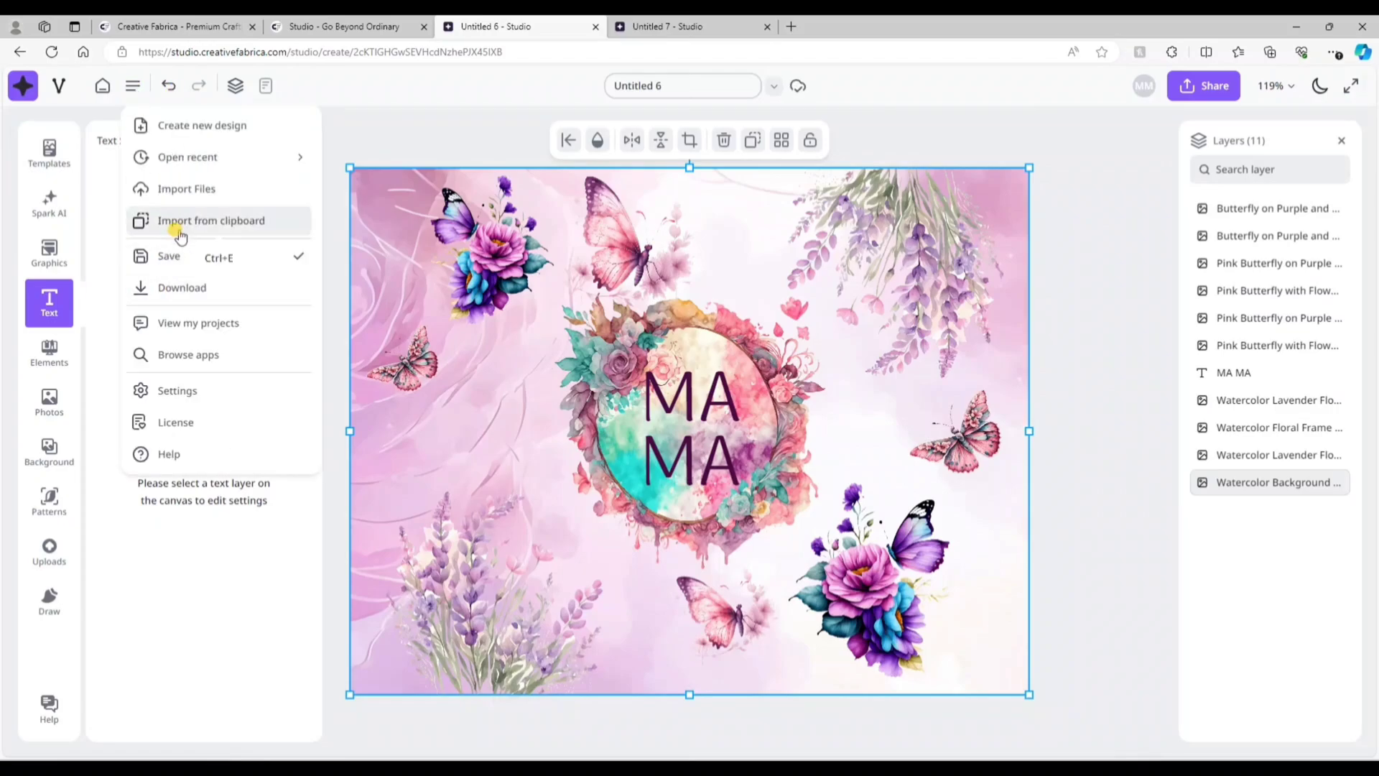
left_click(653, 85)
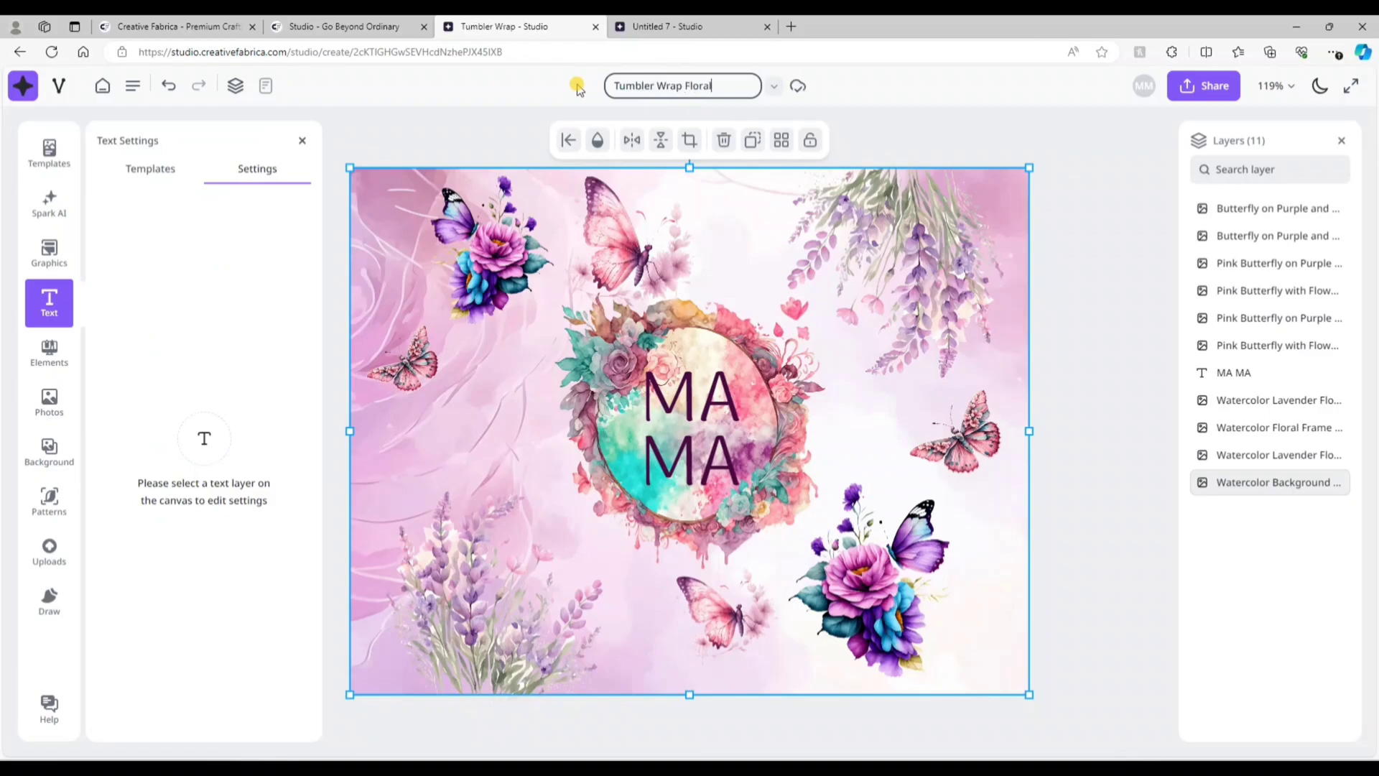
left_click(133, 87)
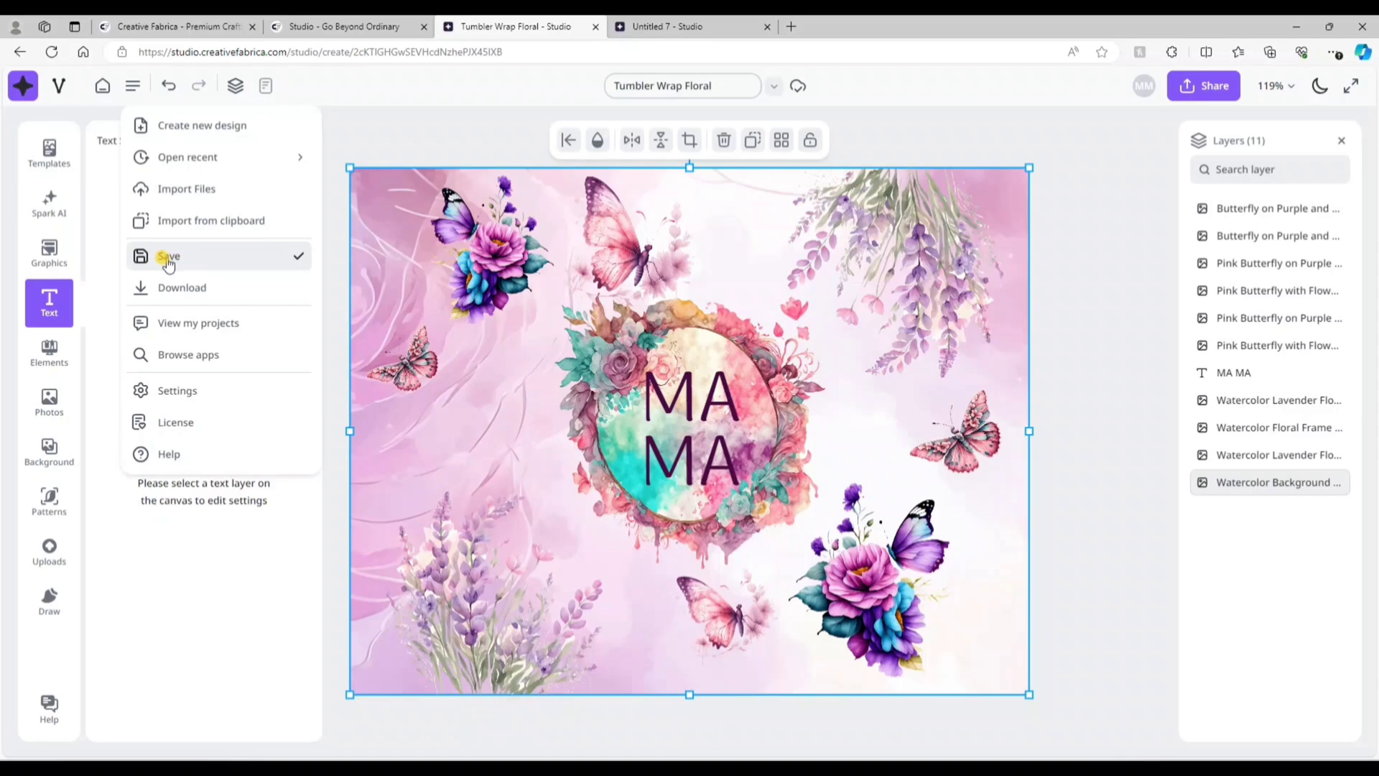
- Return to the Studio home page and reopen the Tumbler Wrap Floral project from the recent projects
left_click(102, 86)
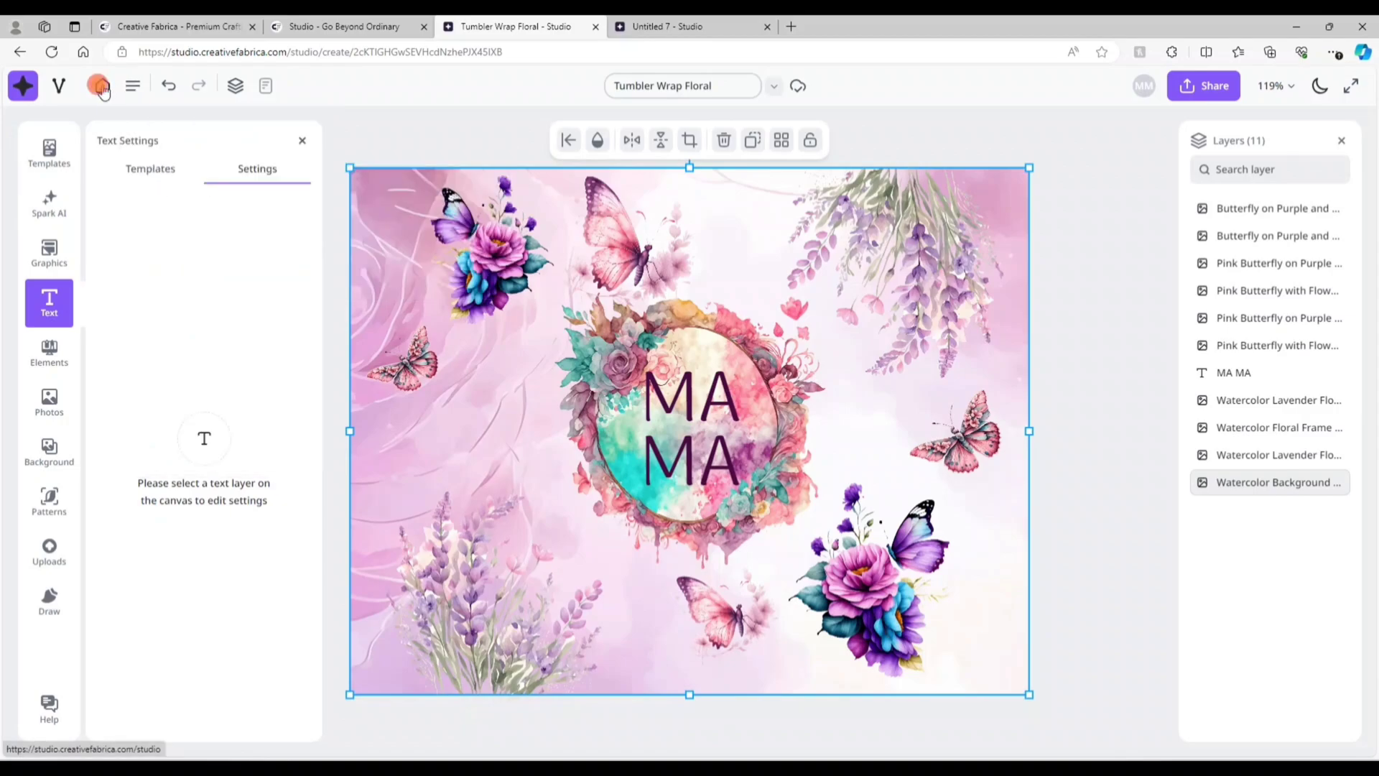
left_click(102, 86)
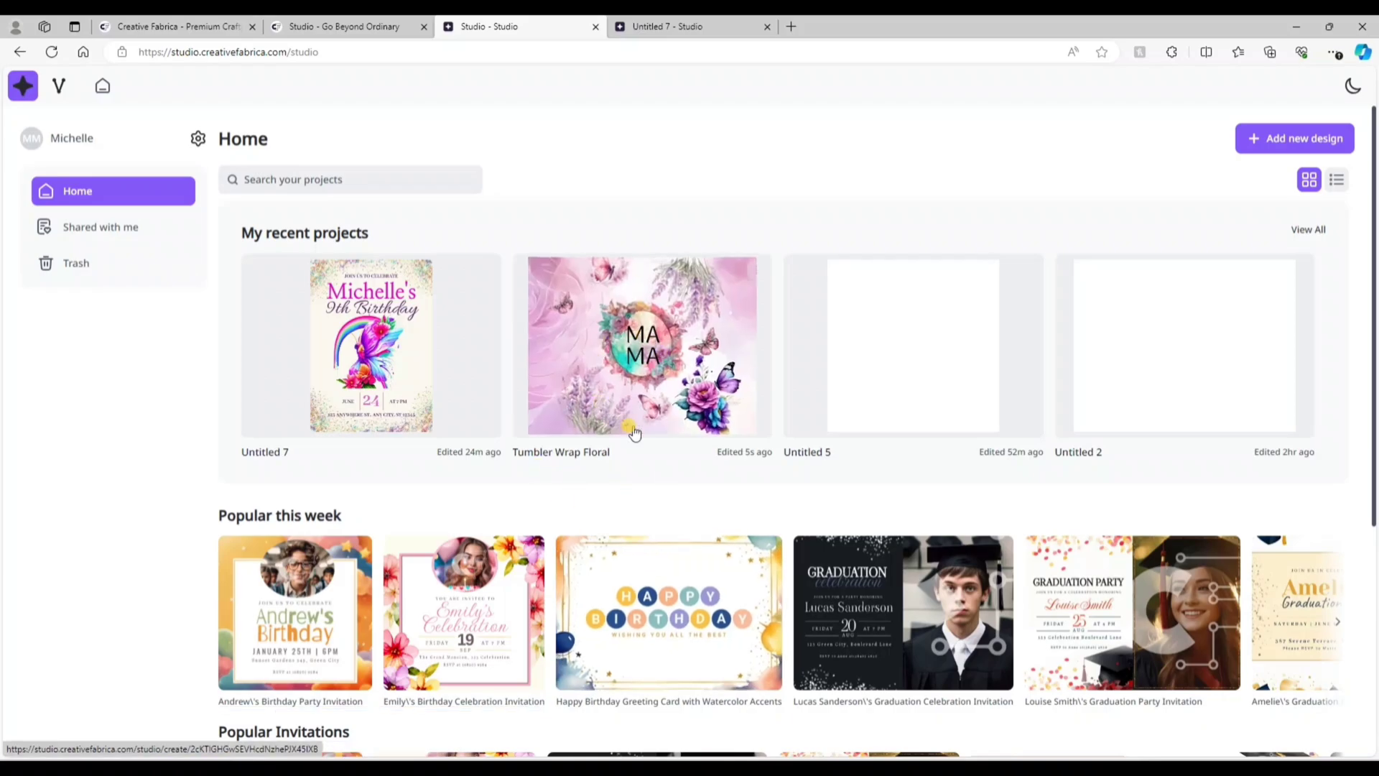
left_click(612, 375)
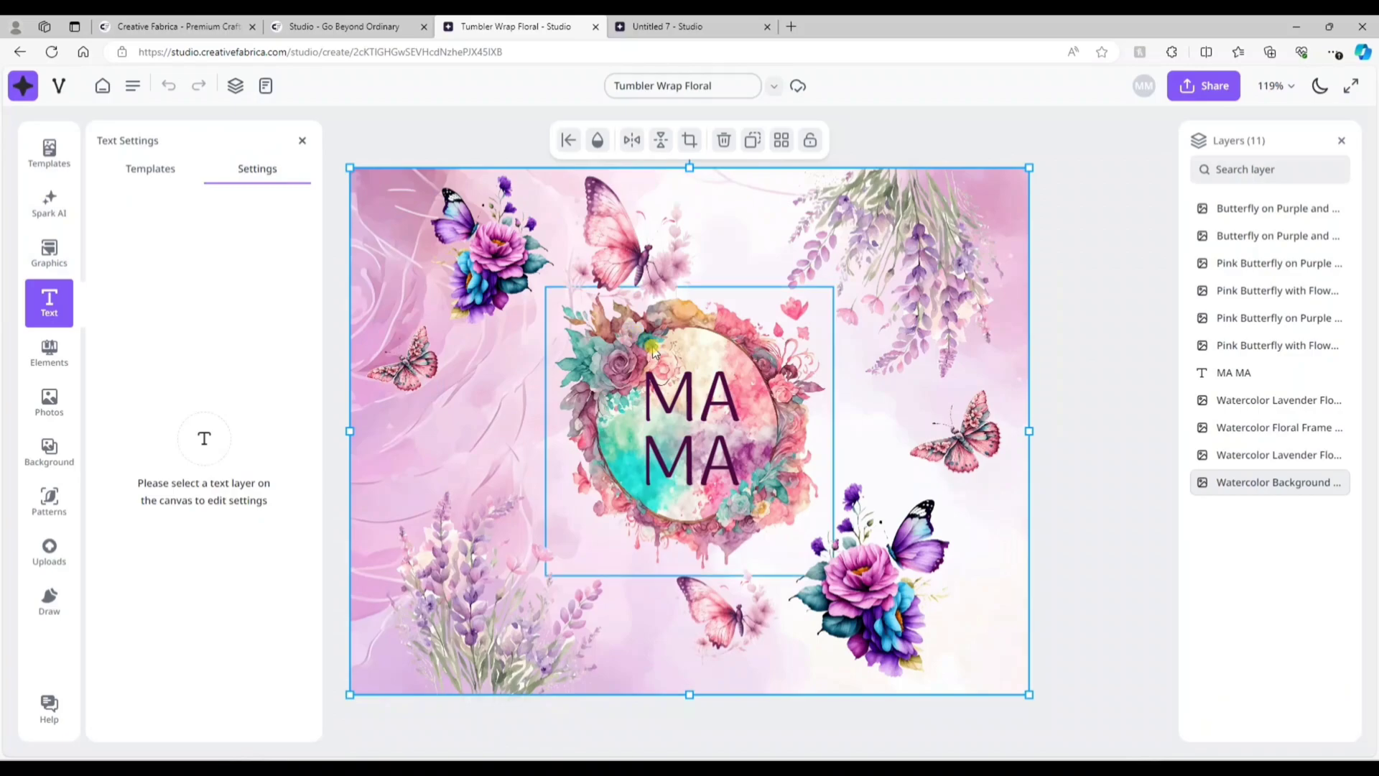
- Download the design as a print PDF and open the downloaded Tumbler Wrap Floral.pdf
left_click(131, 87)
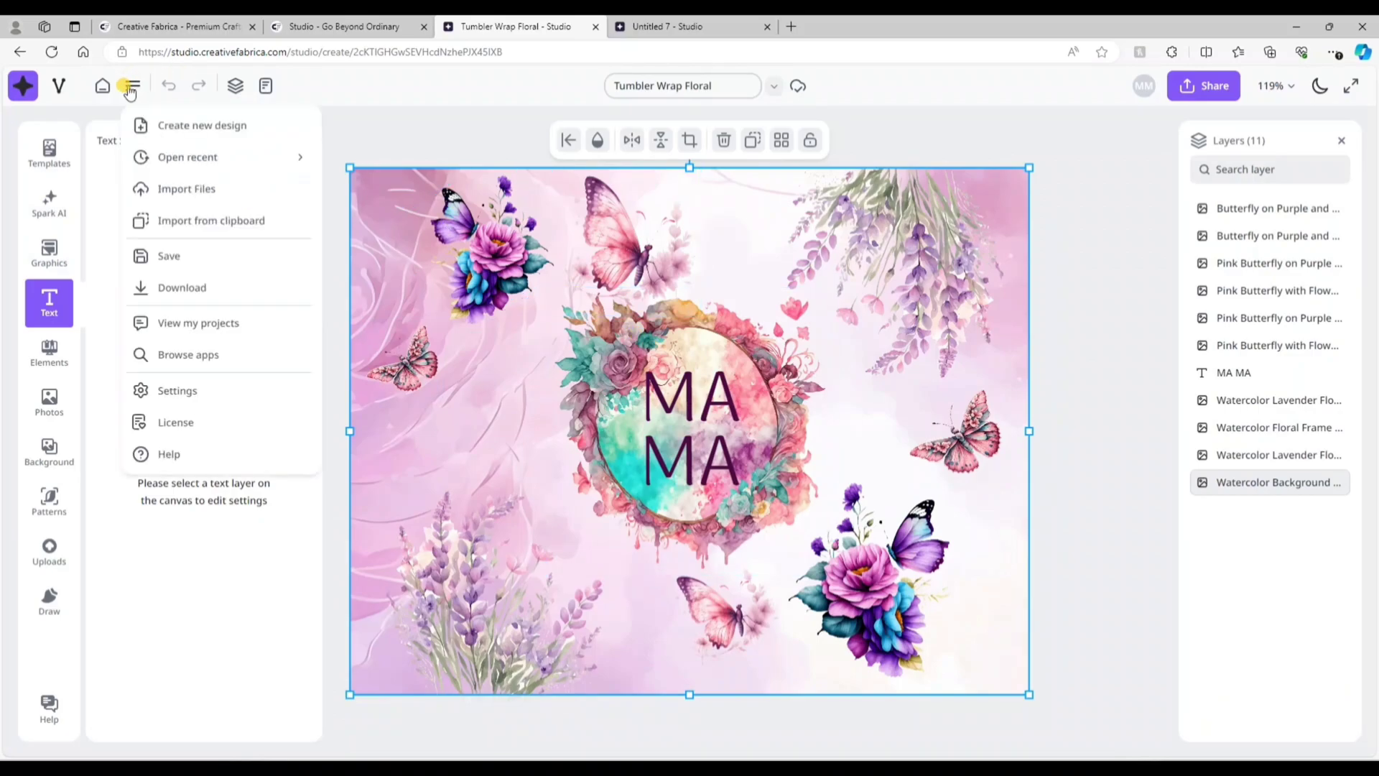
left_click(182, 286)
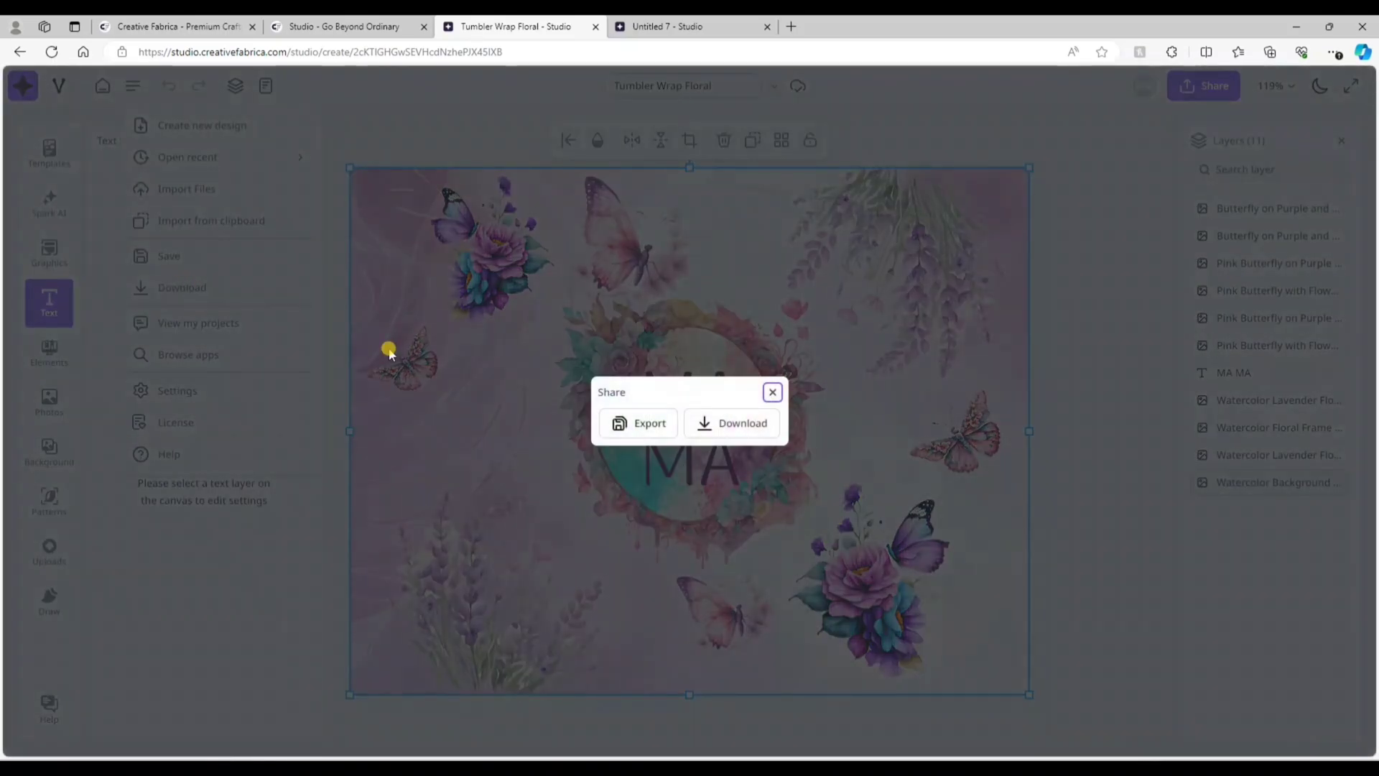
left_click(733, 425)
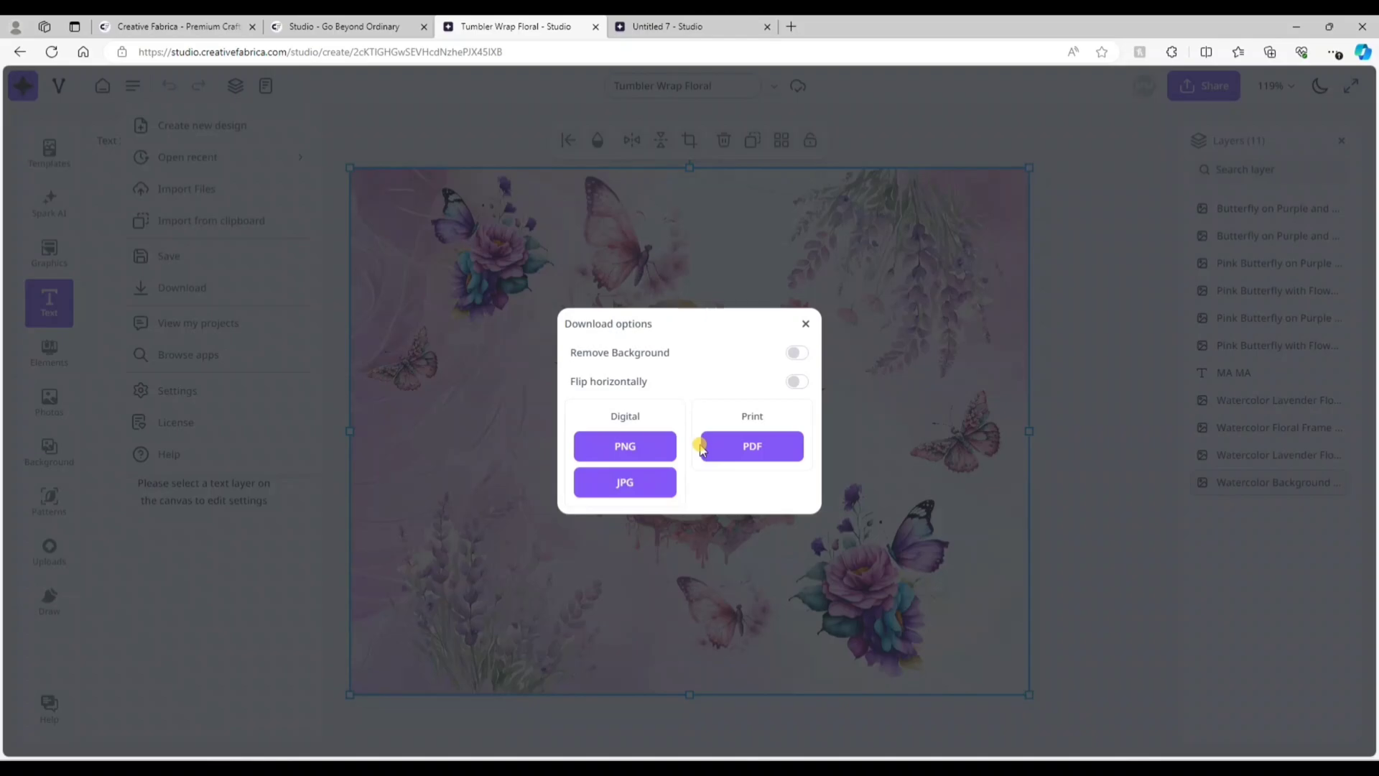
left_click(738, 446)
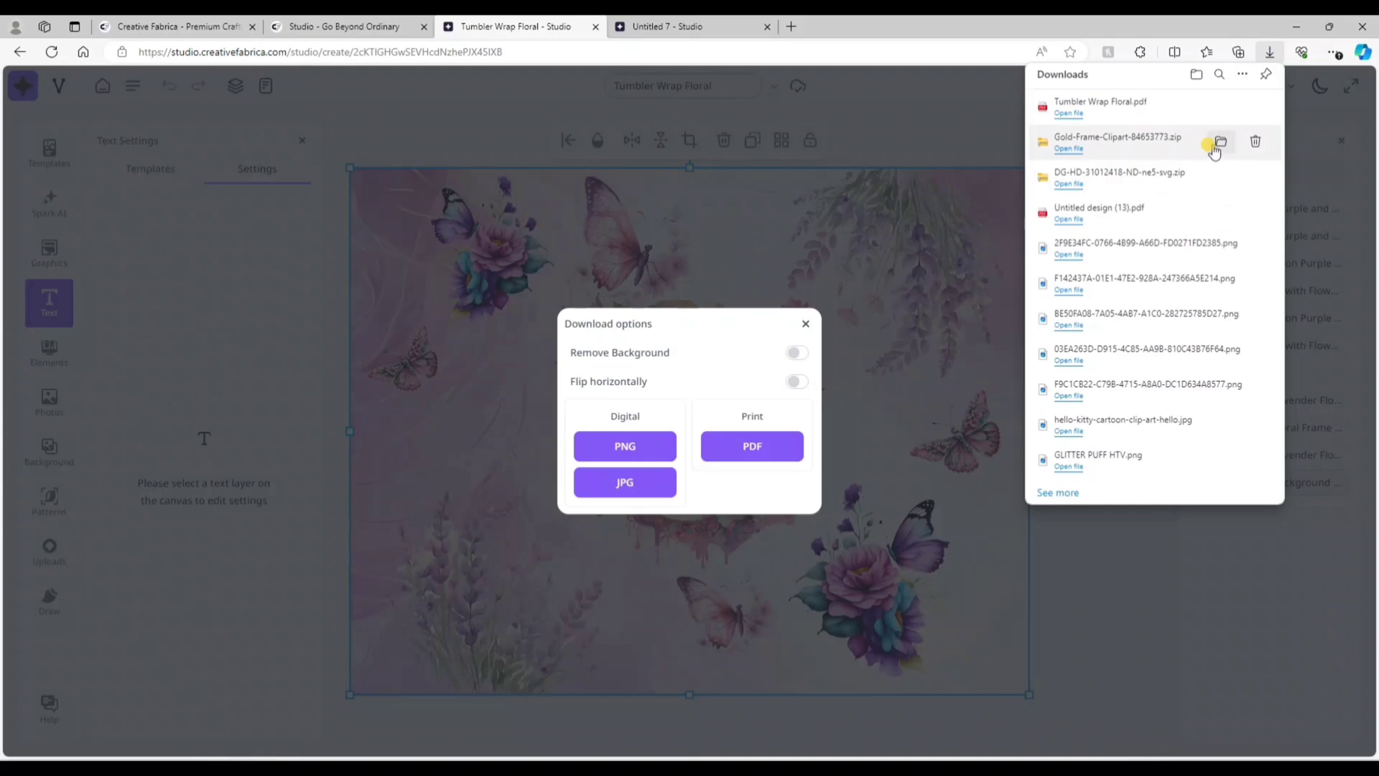
left_click(1071, 113)
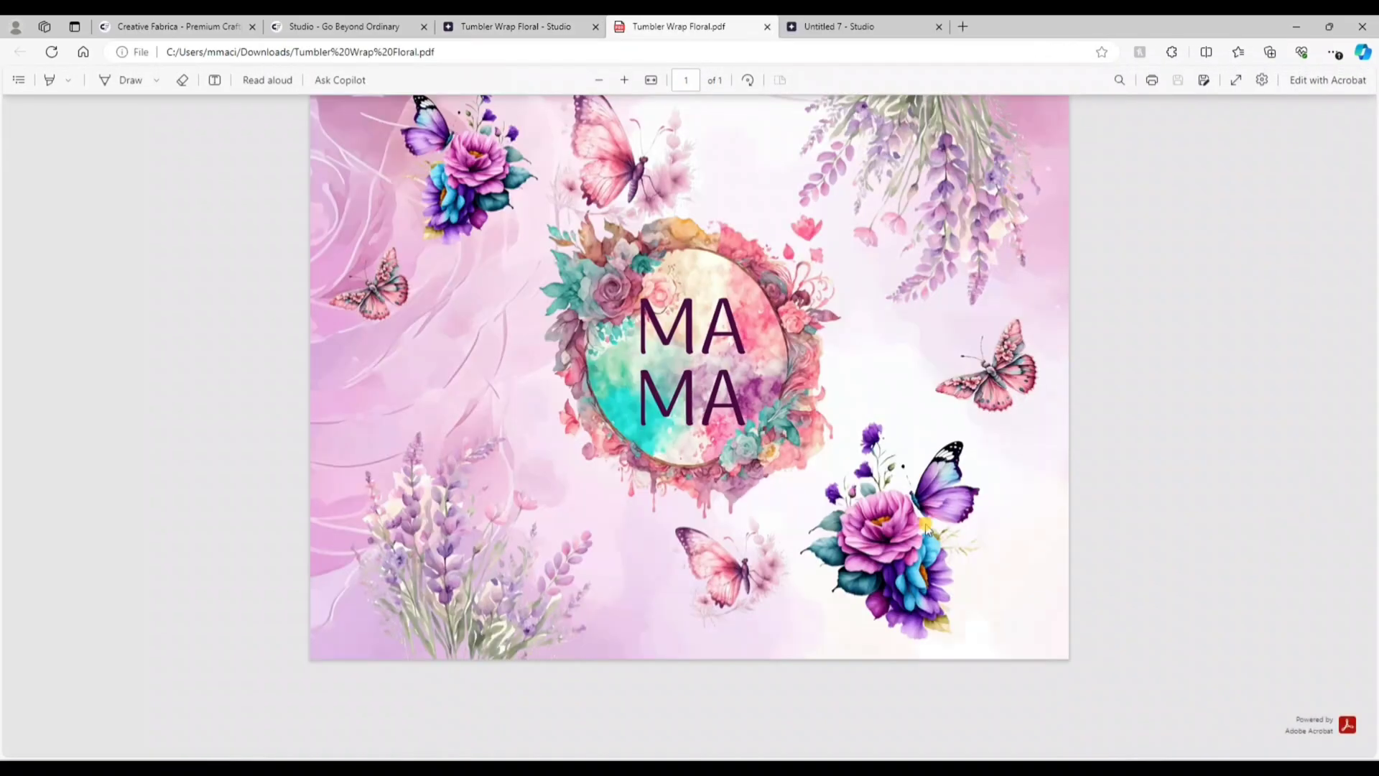